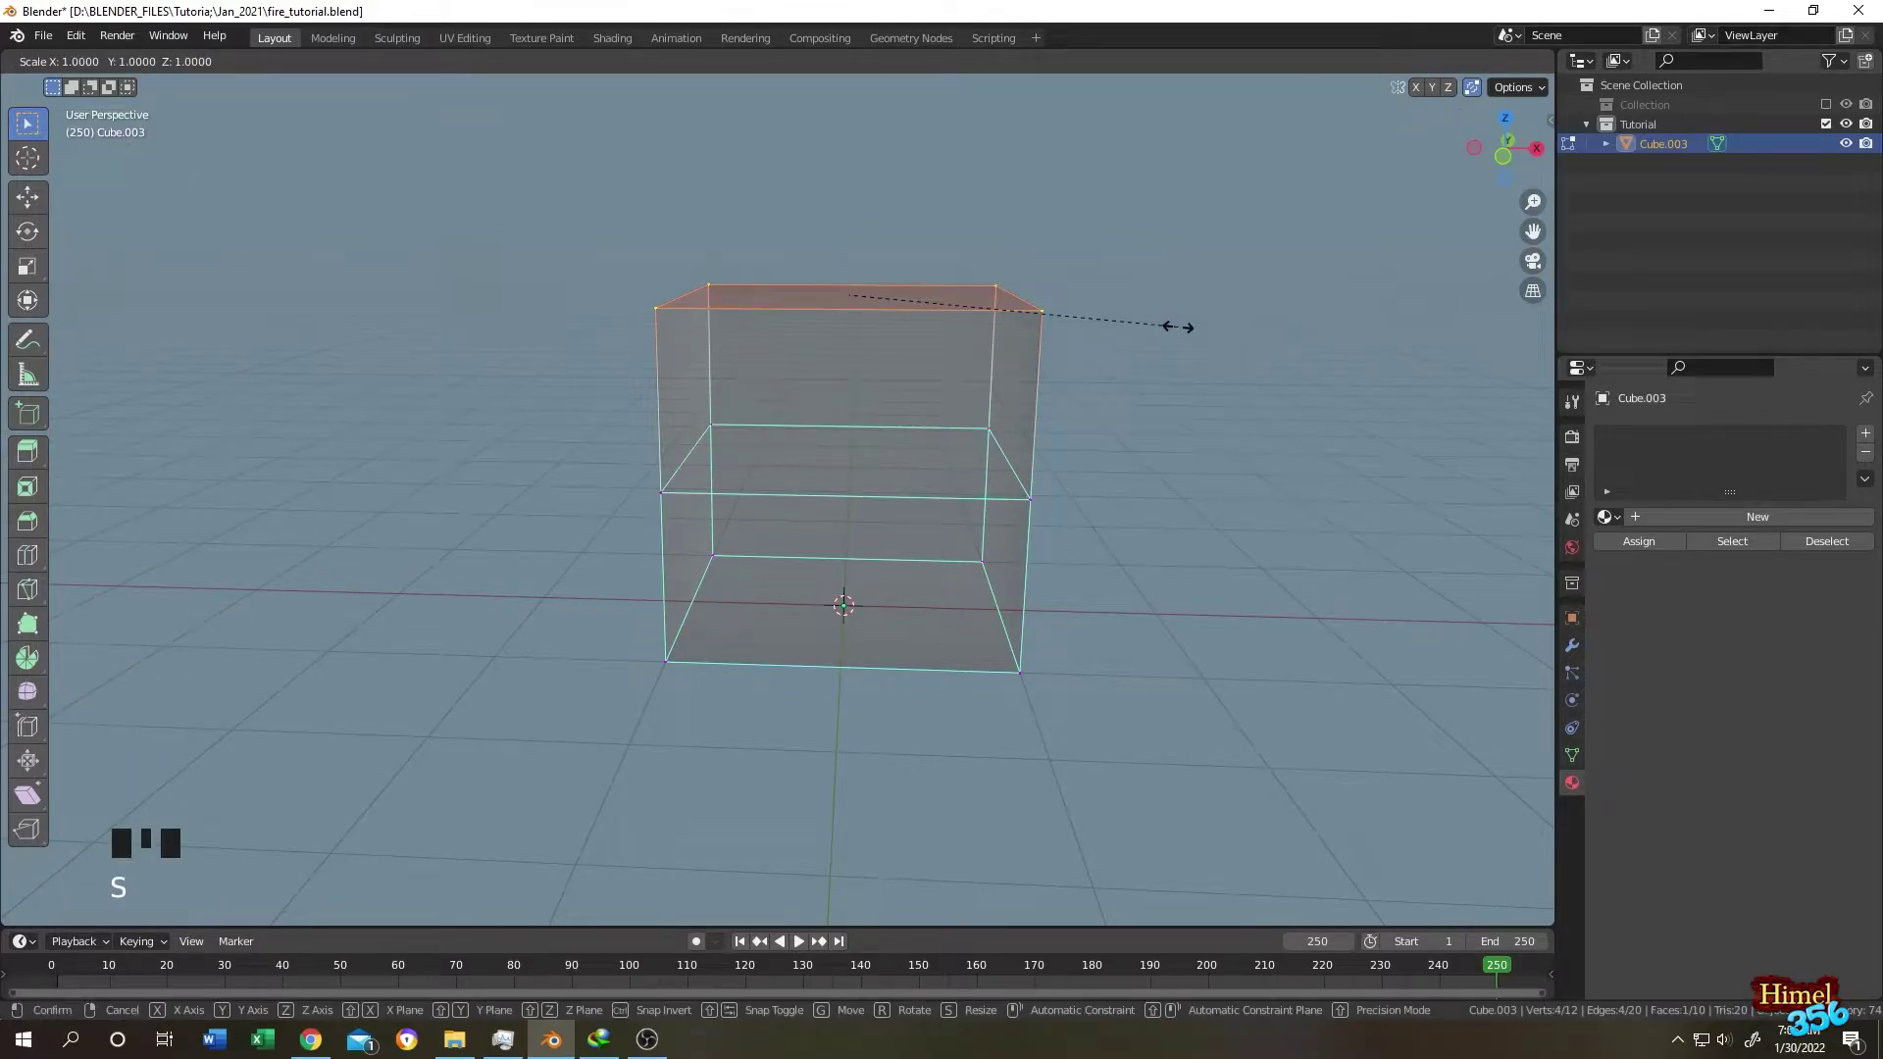
Collapse the top face to a single point, turn off auto-merge, and select the four bottom vertices.
key(0)
key(Return)
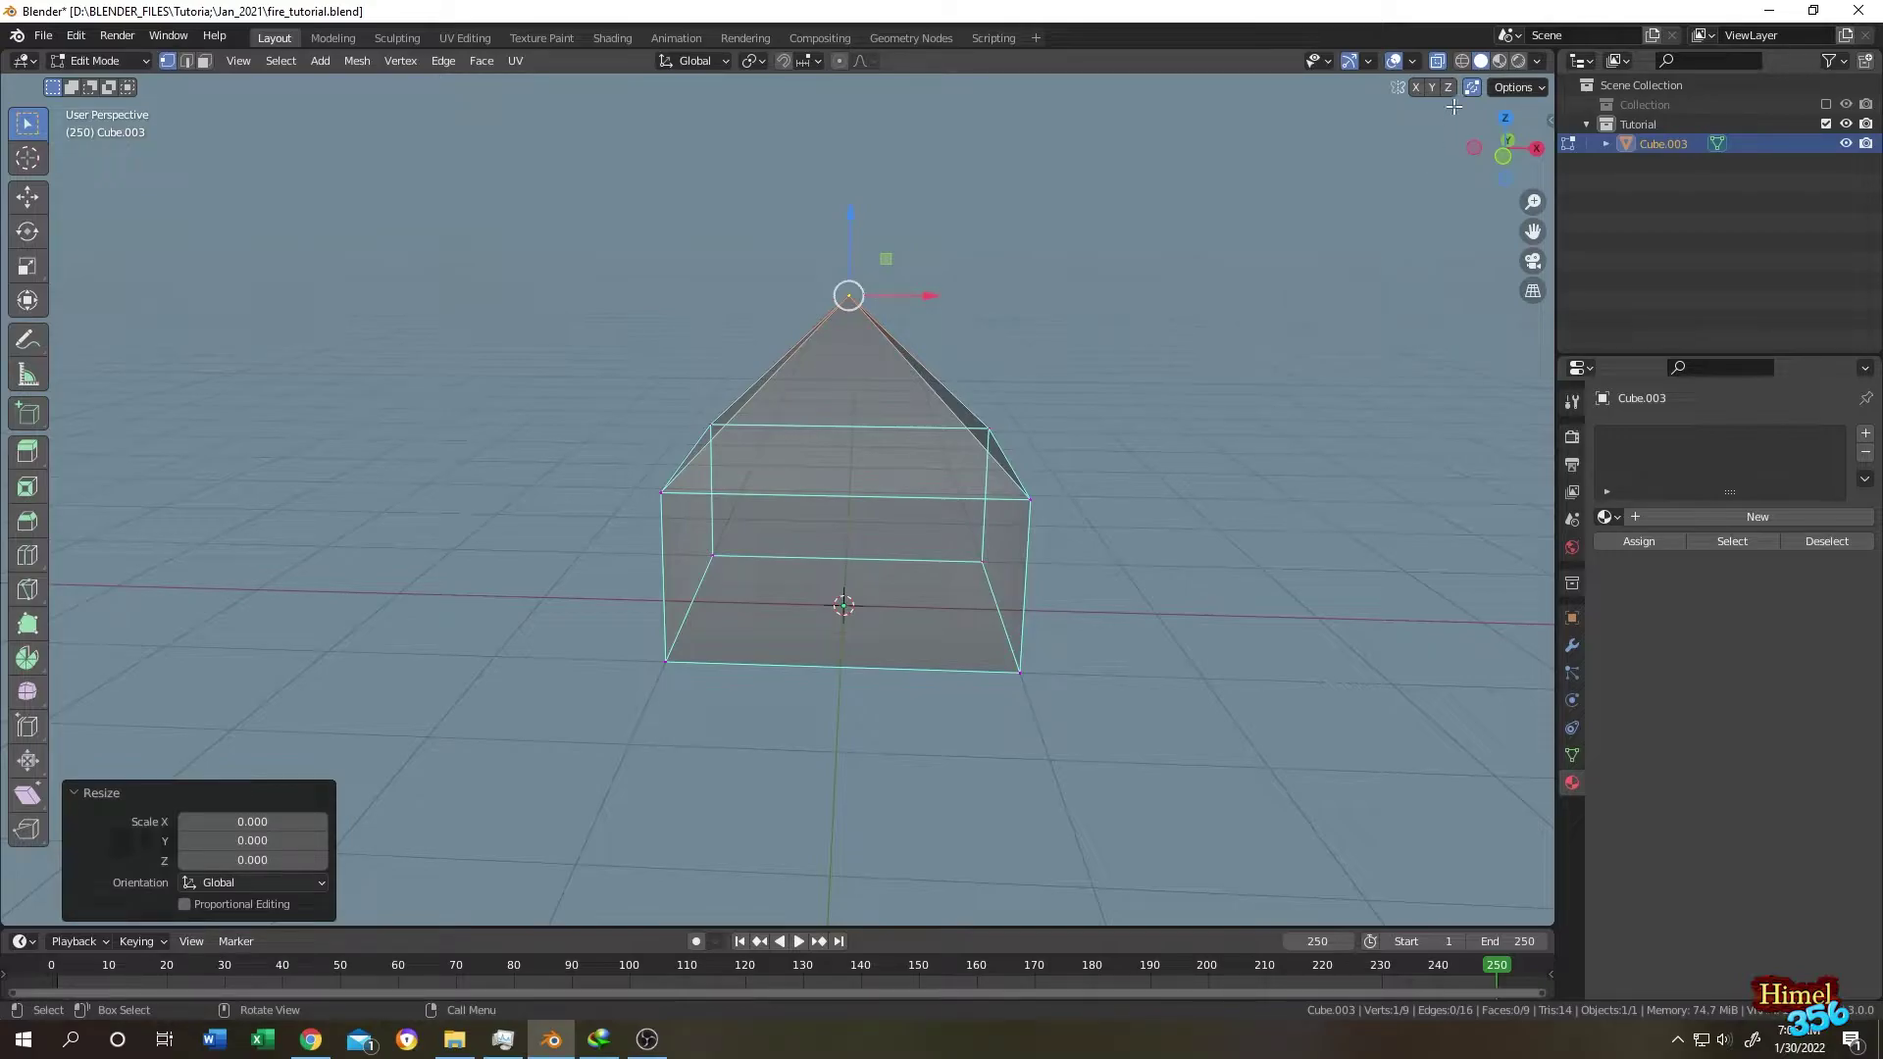
click(1467, 92)
click(470, 487)
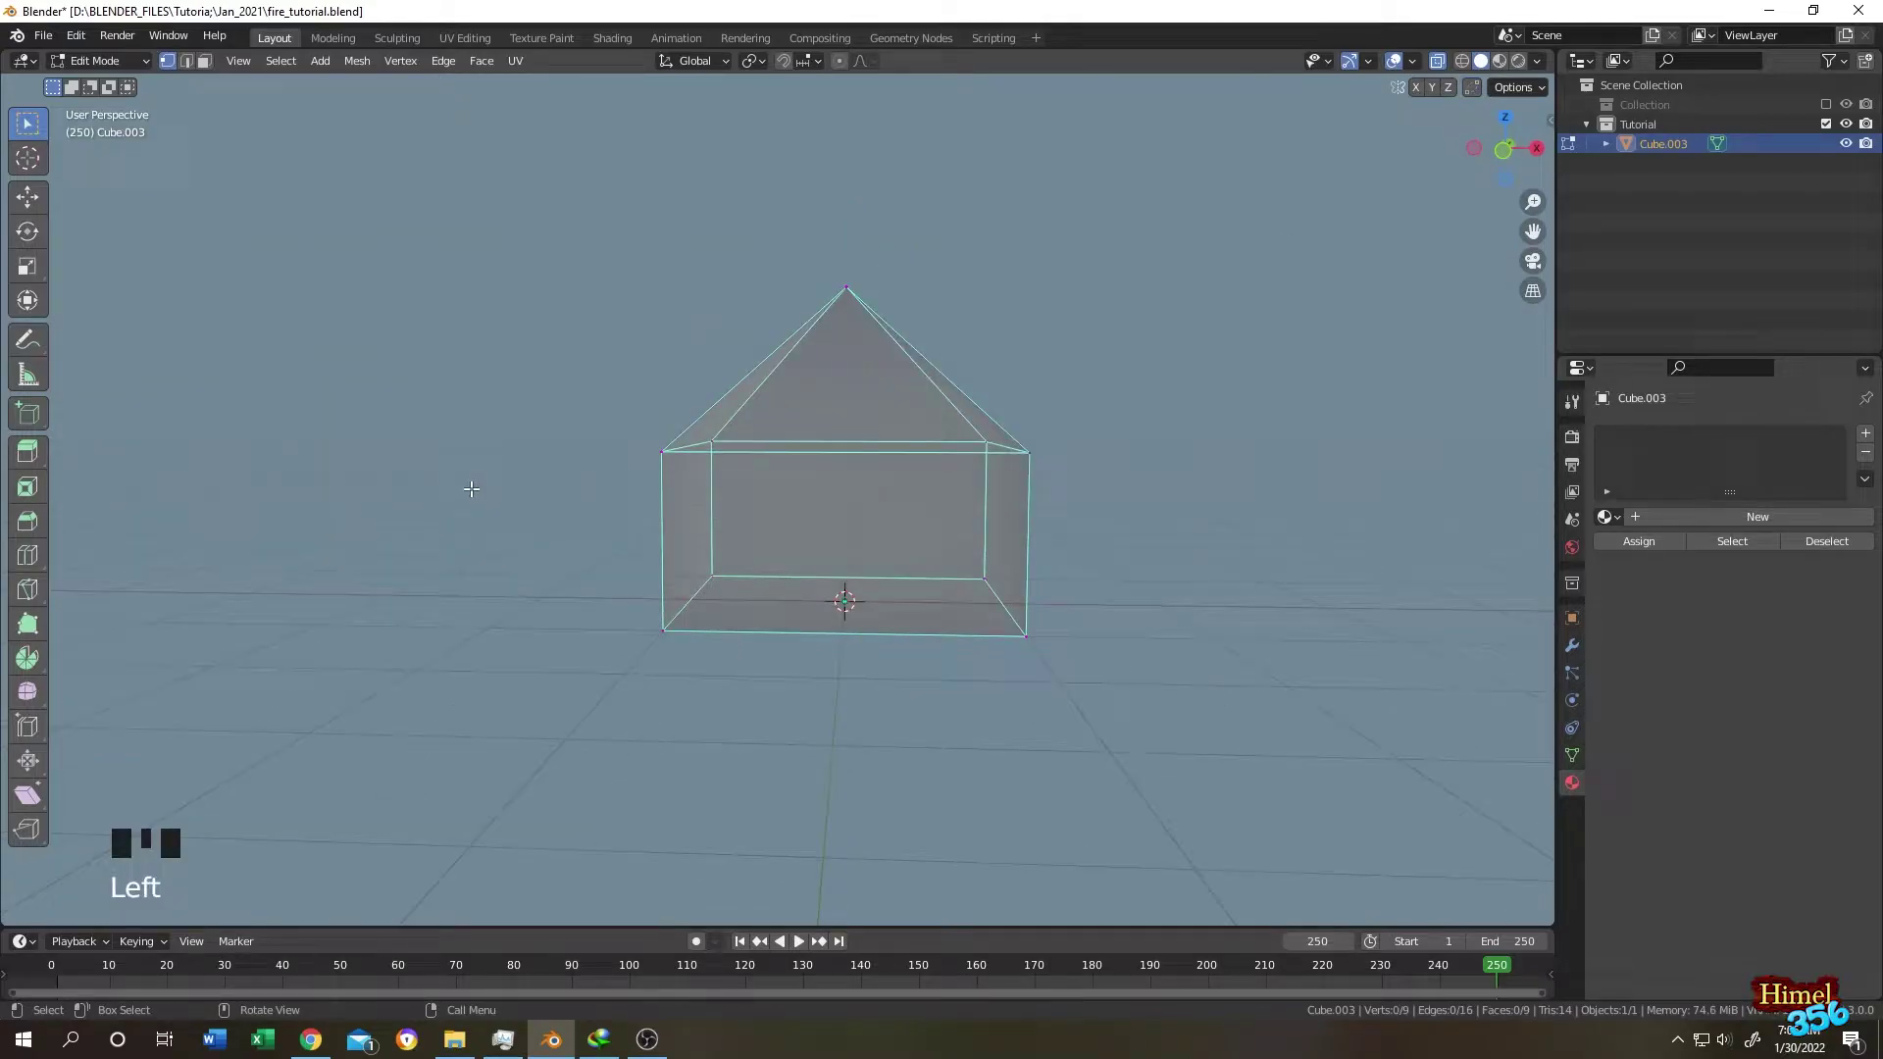
drag(471, 488, 1123, 695)
middle_drag(1222, 608, 1328, 601)
Shrink the bottom vertices and the middle ring inward to form a narrow spike.
key(s)
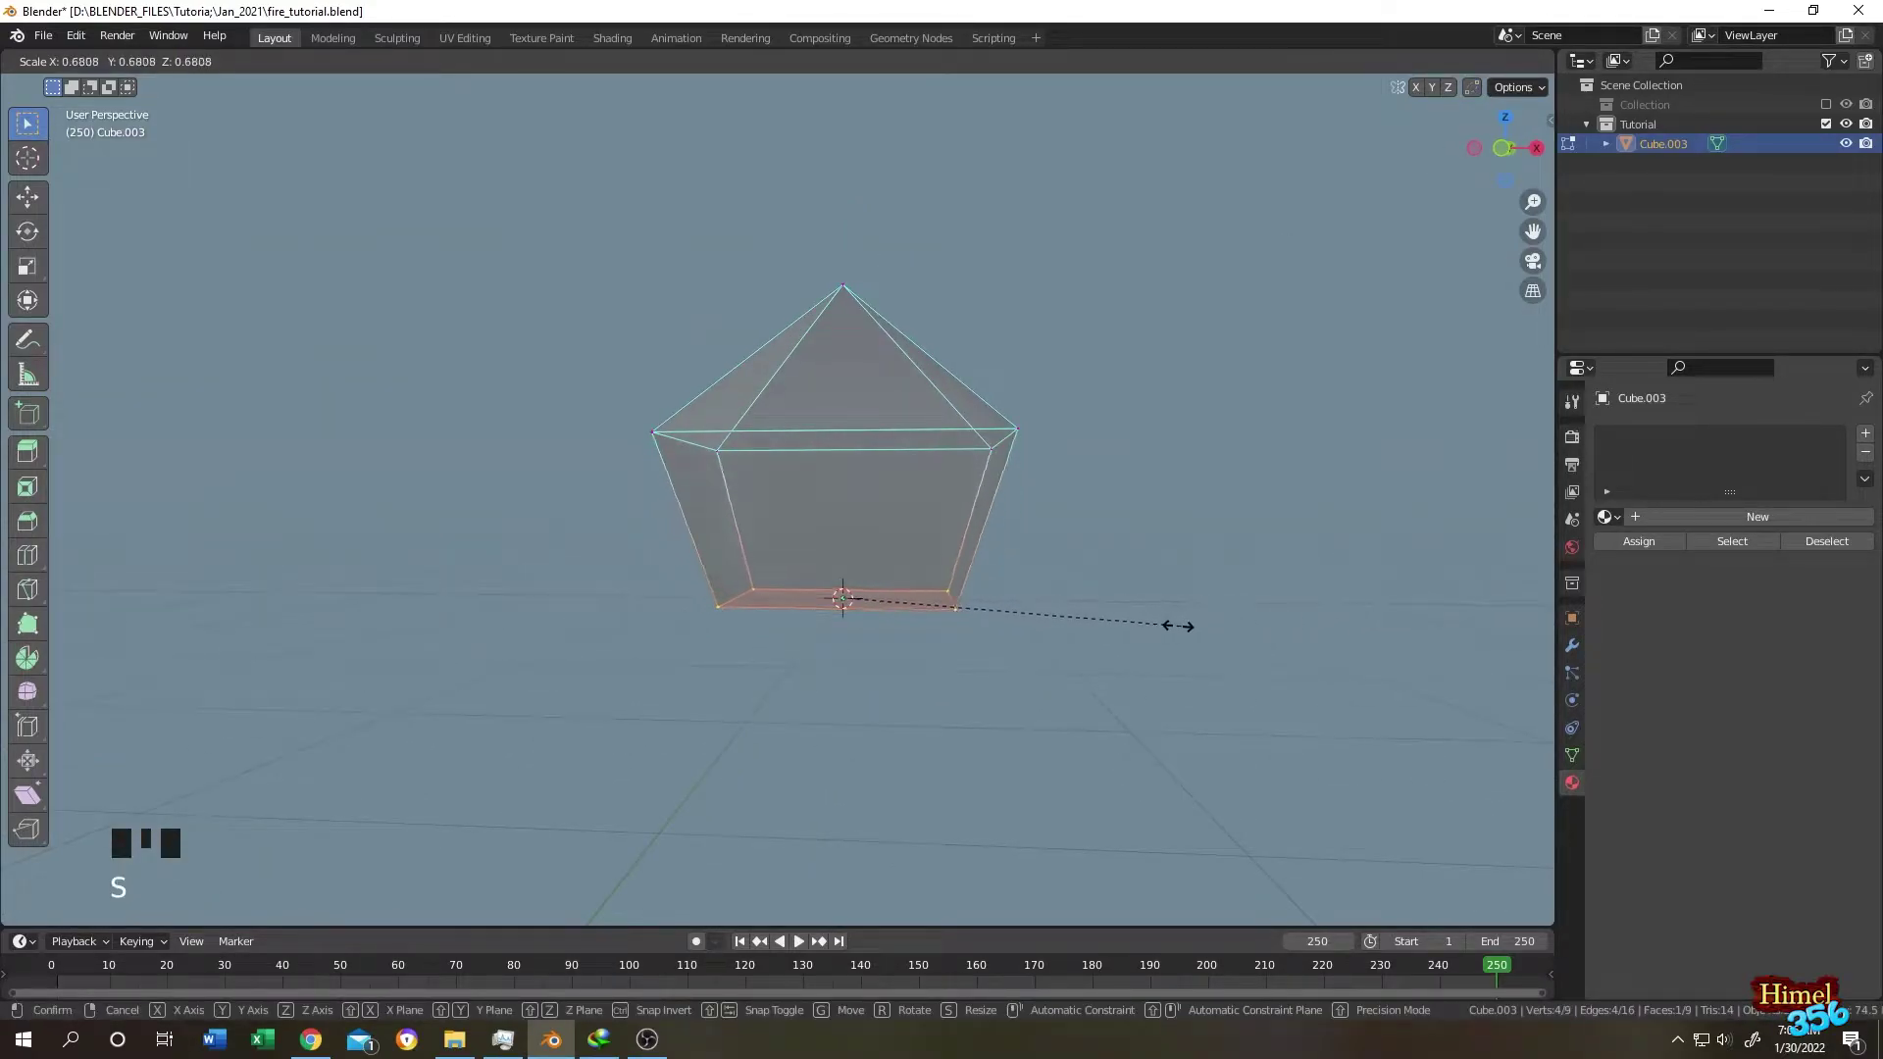
click(958, 622)
drag(583, 400, 1240, 510)
key(s)
click(1094, 535)
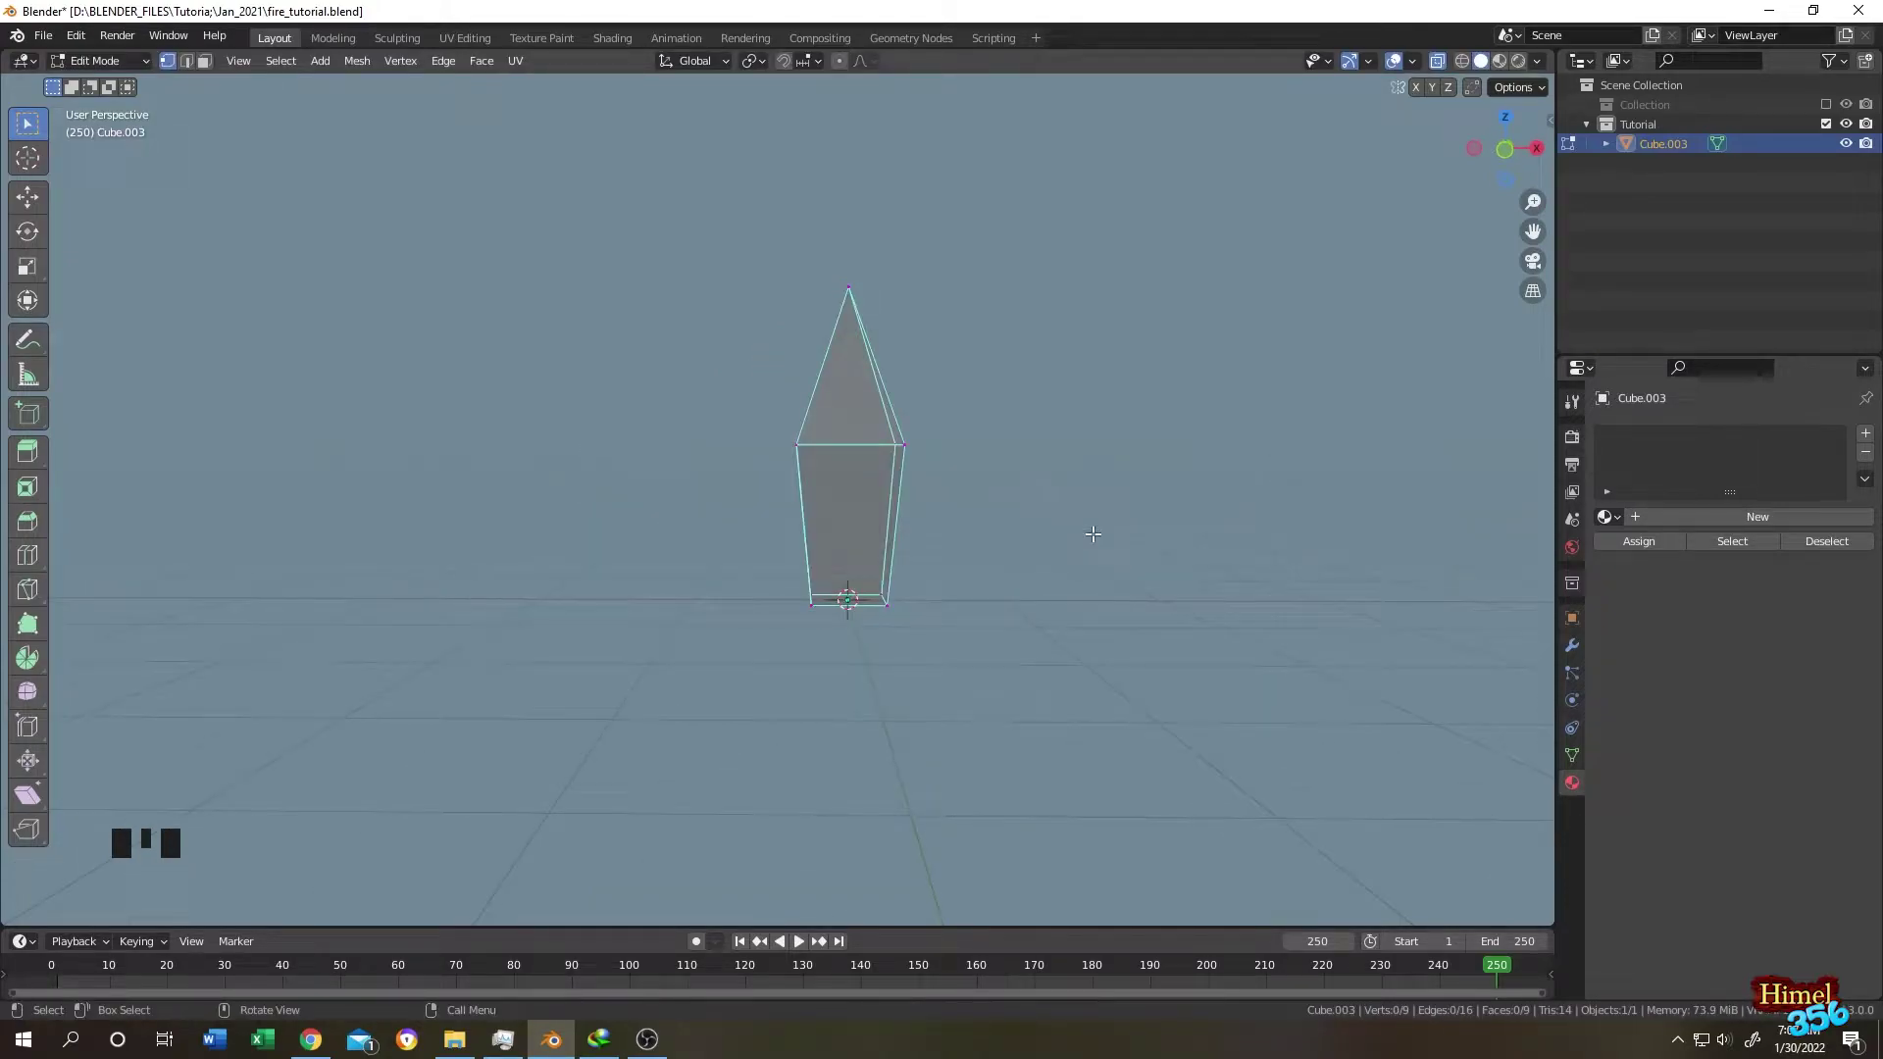
middle_drag(1093, 535, 1068, 529)
Add an edge loop near the base, scale it out to 1.567, and return to object mode.
key(ctrl+r)
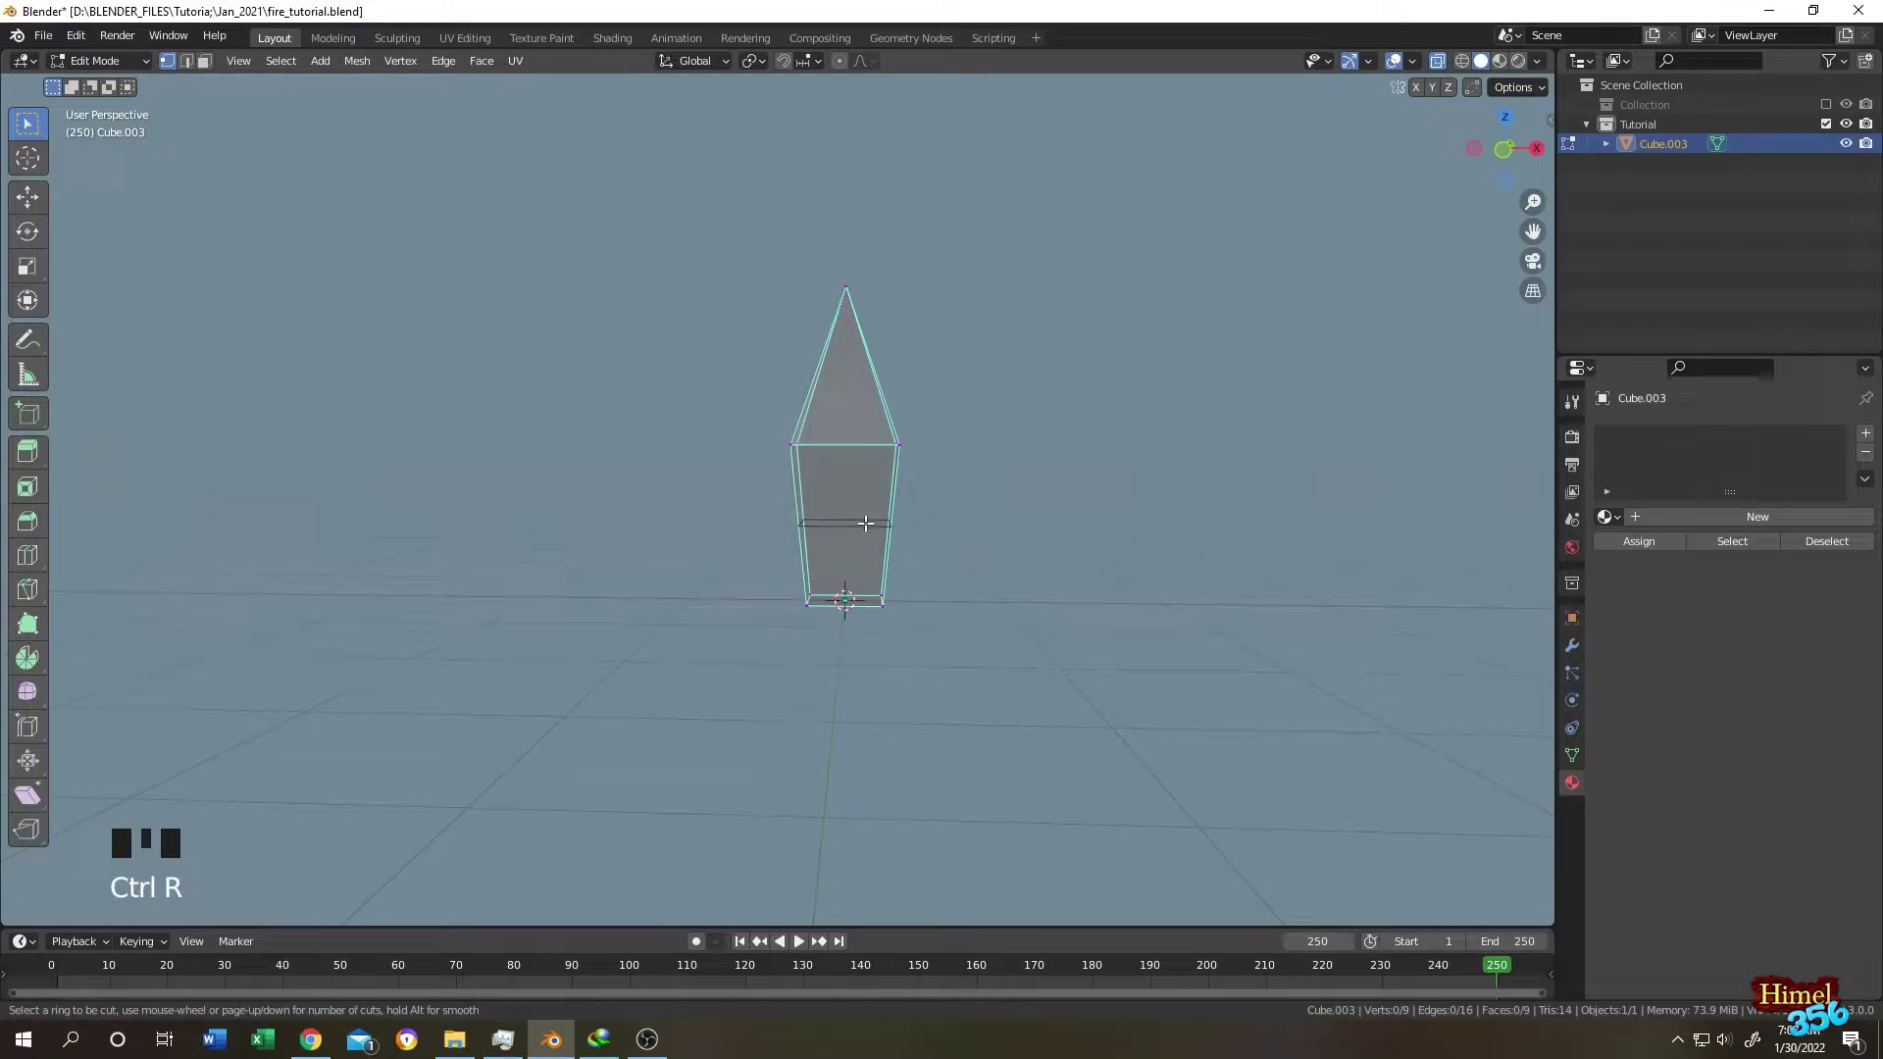
click(865, 523)
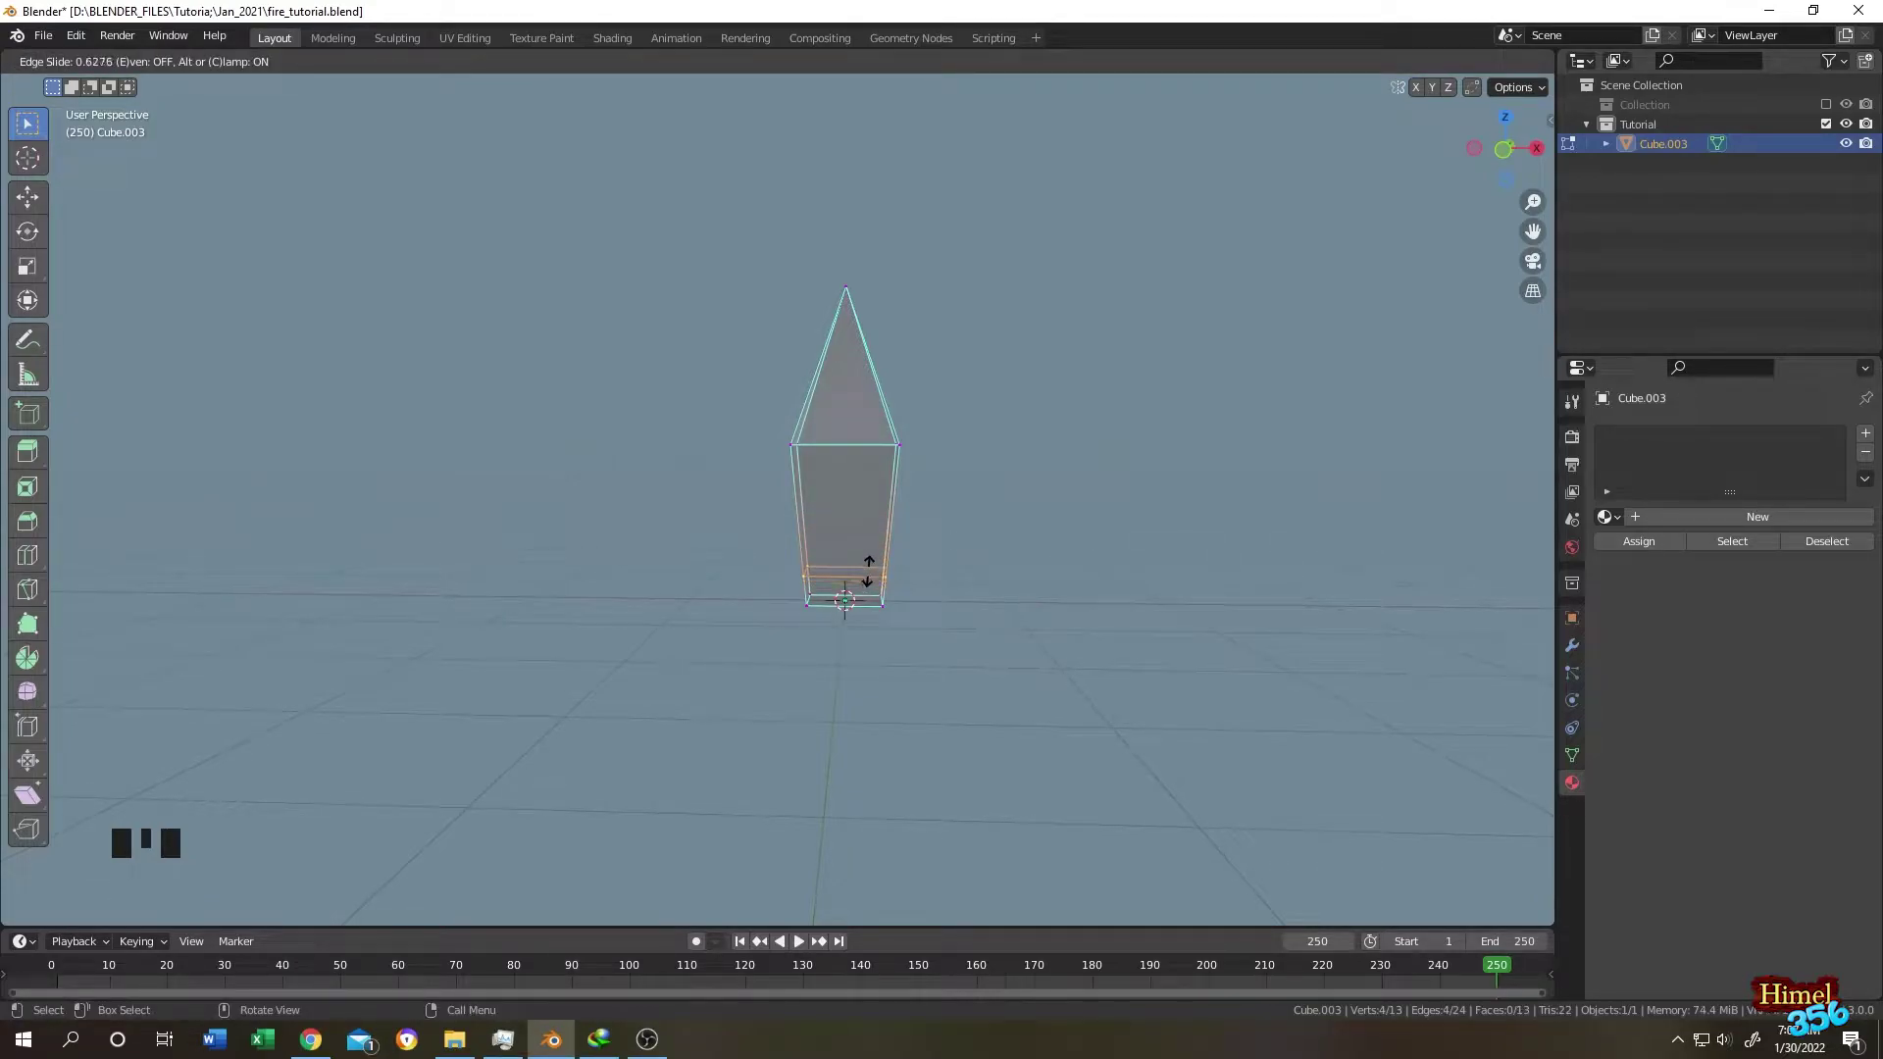
click(868, 571)
key(s)
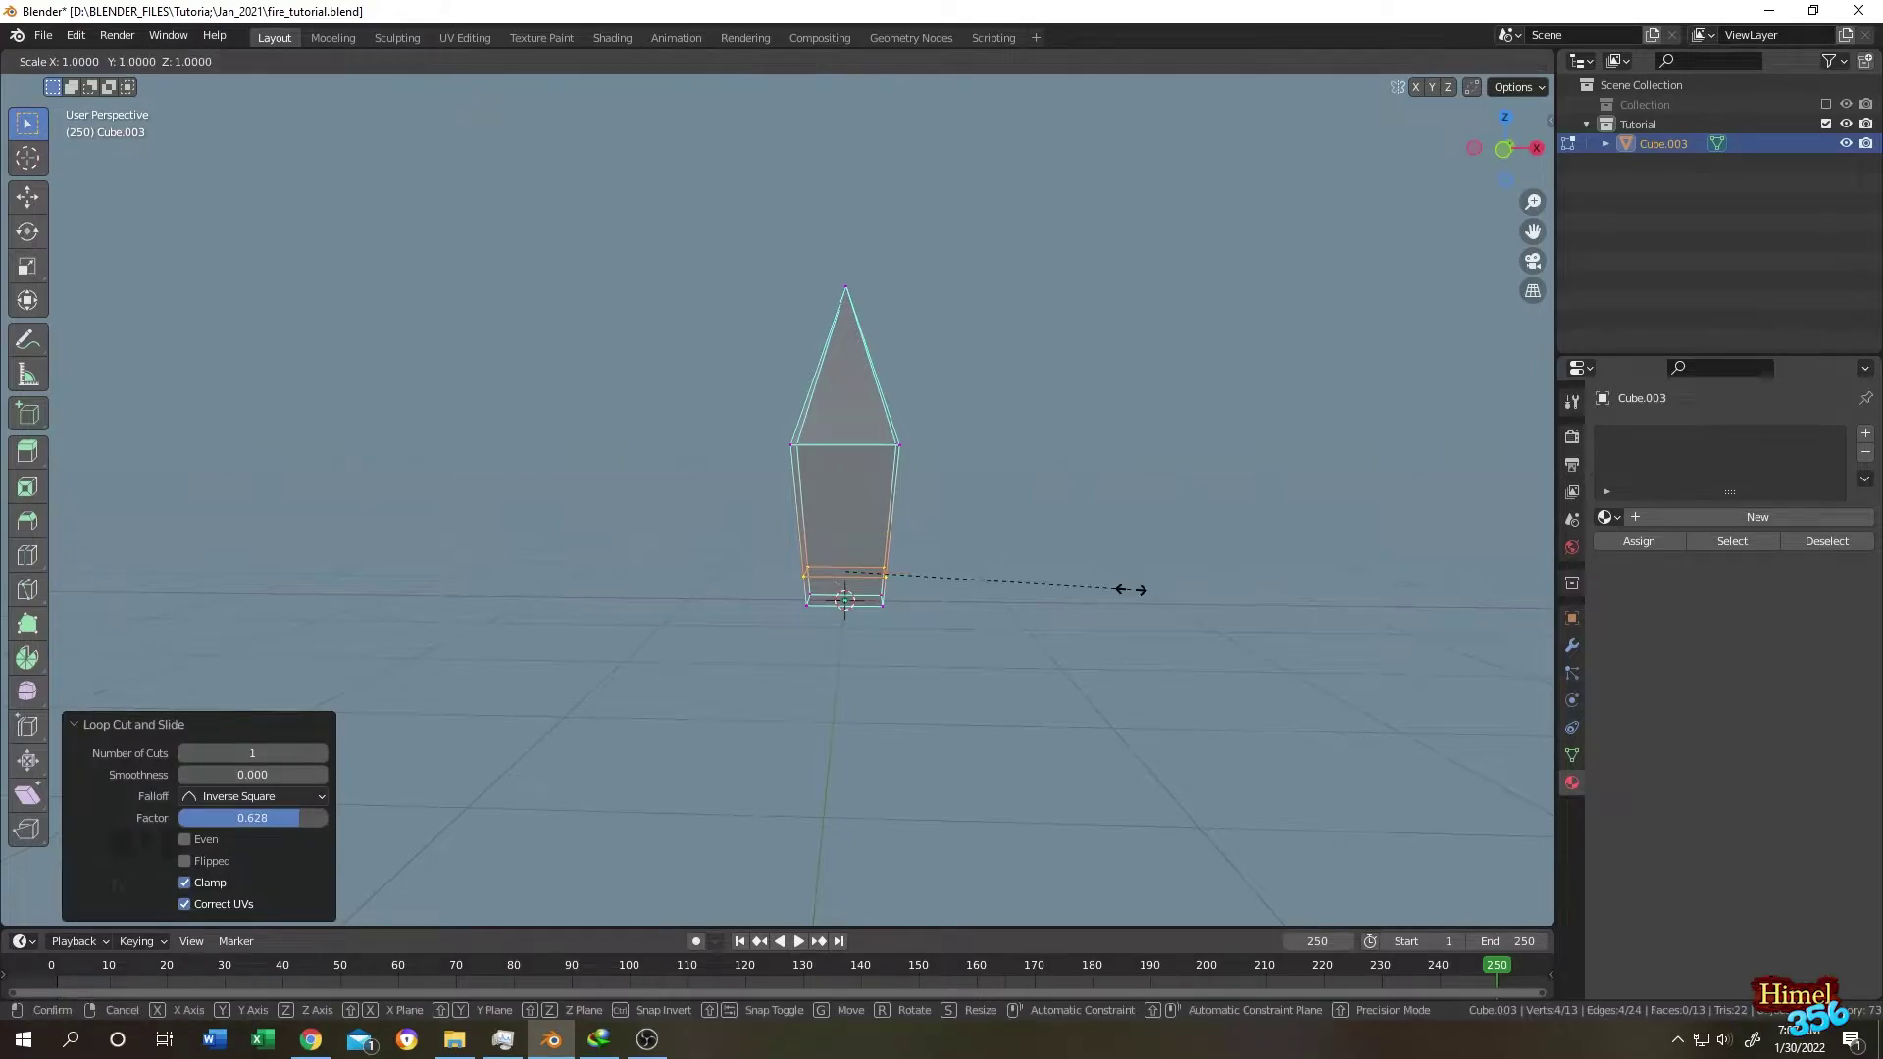
click(1288, 614)
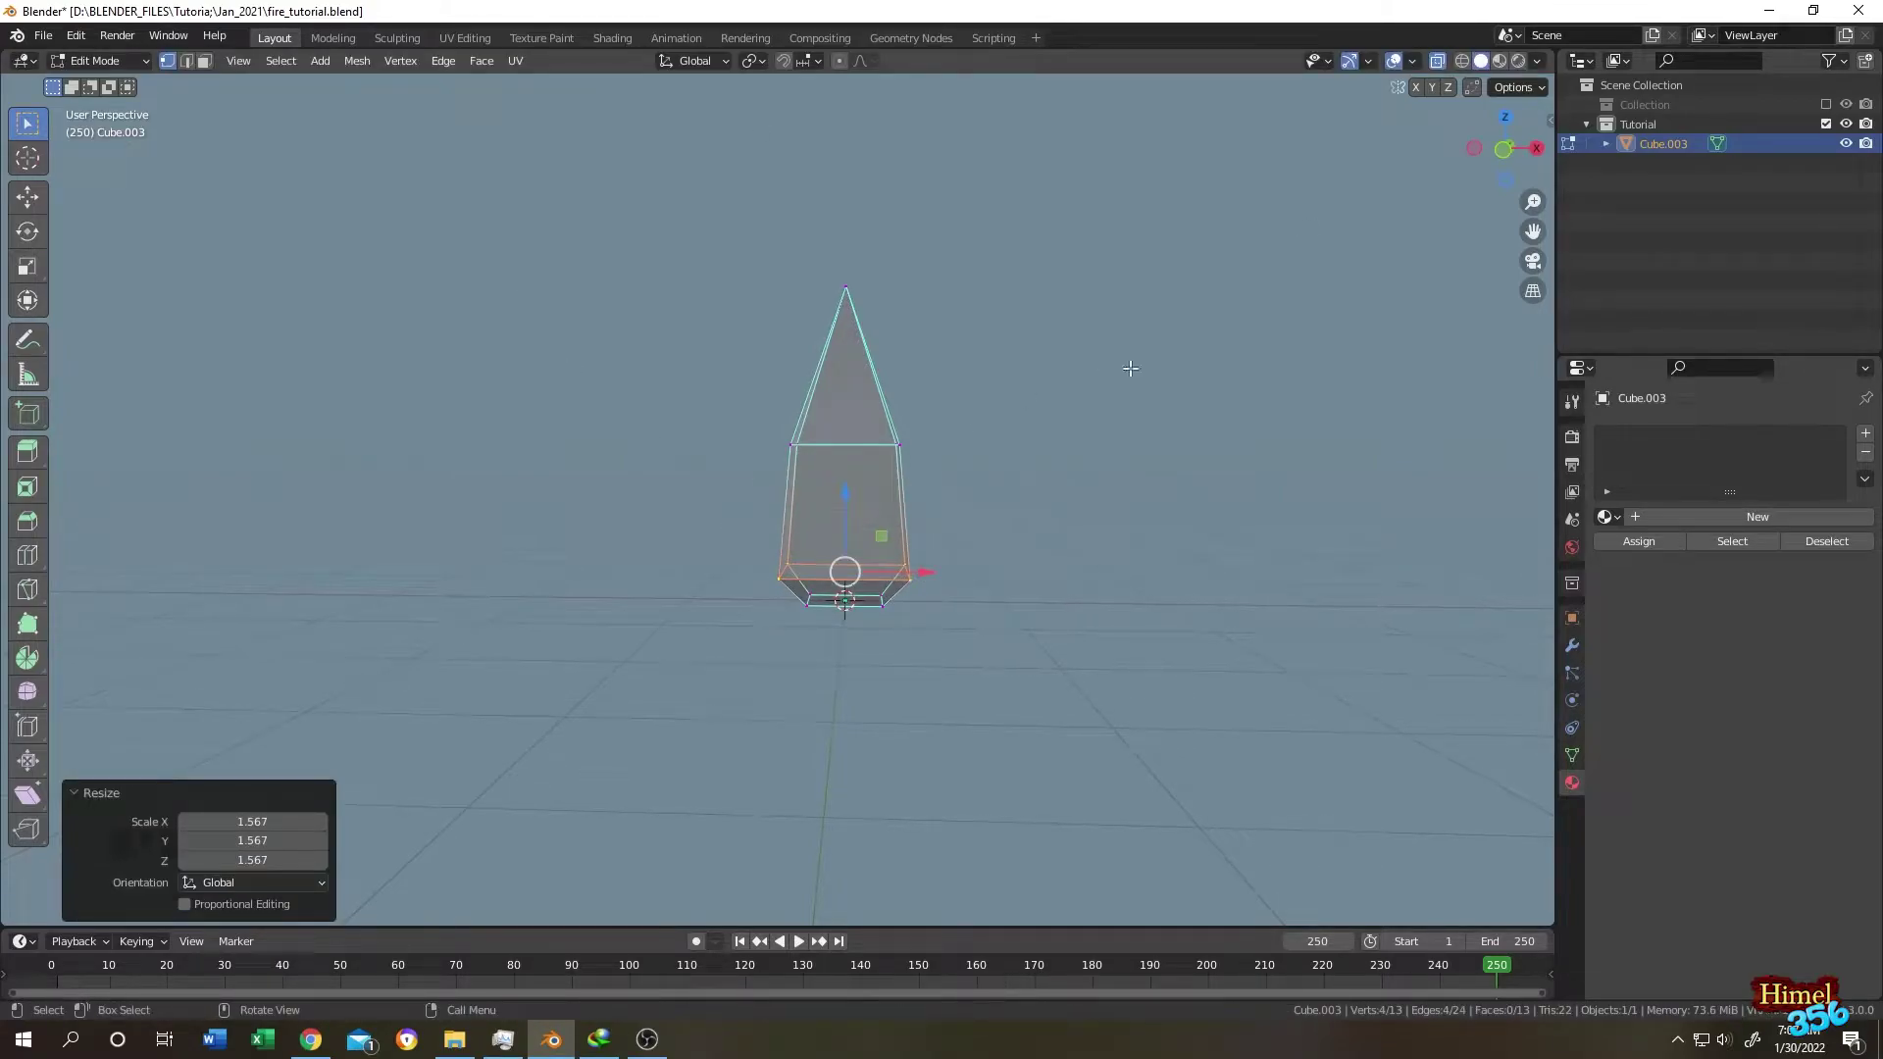
middle_drag(1085, 350, 920, 449)
key(Tab)
click(883, 465)
Add a Subdivision Surface modifier with viewport and render levels set to 3.
click(1572, 645)
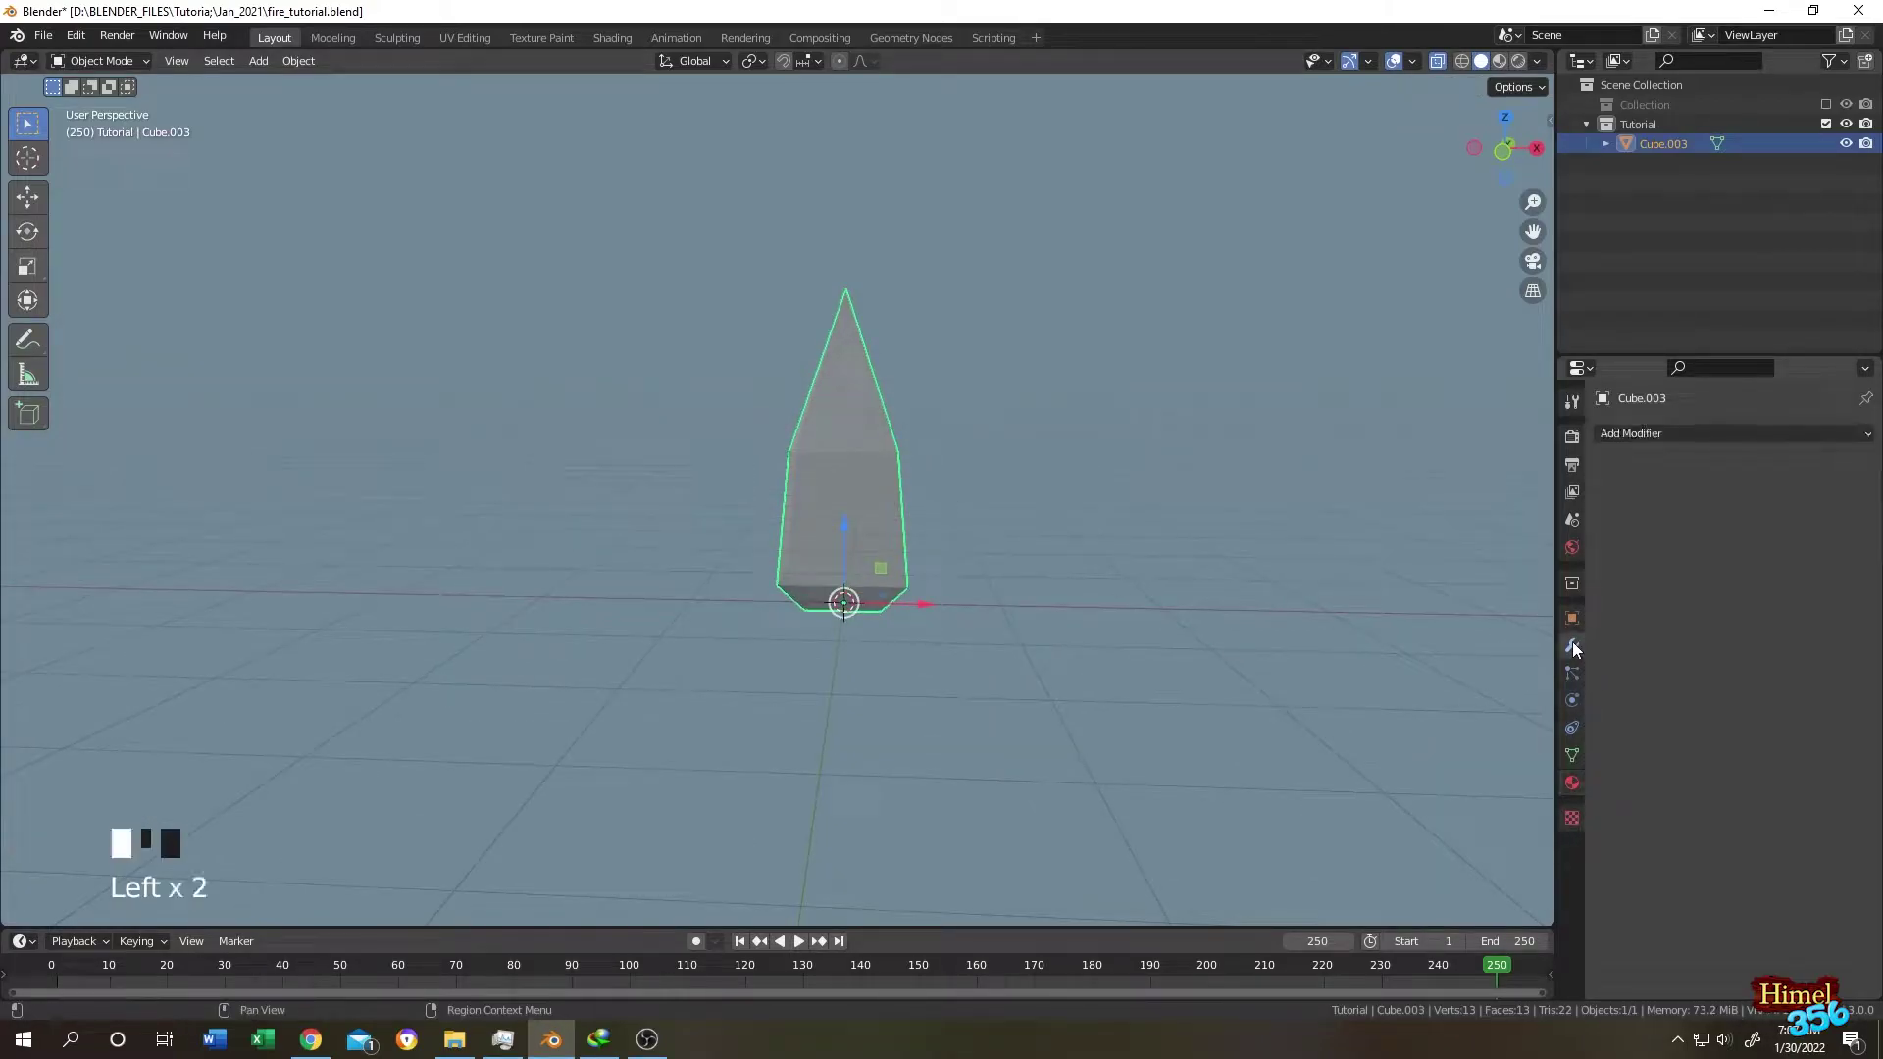
click(1699, 437)
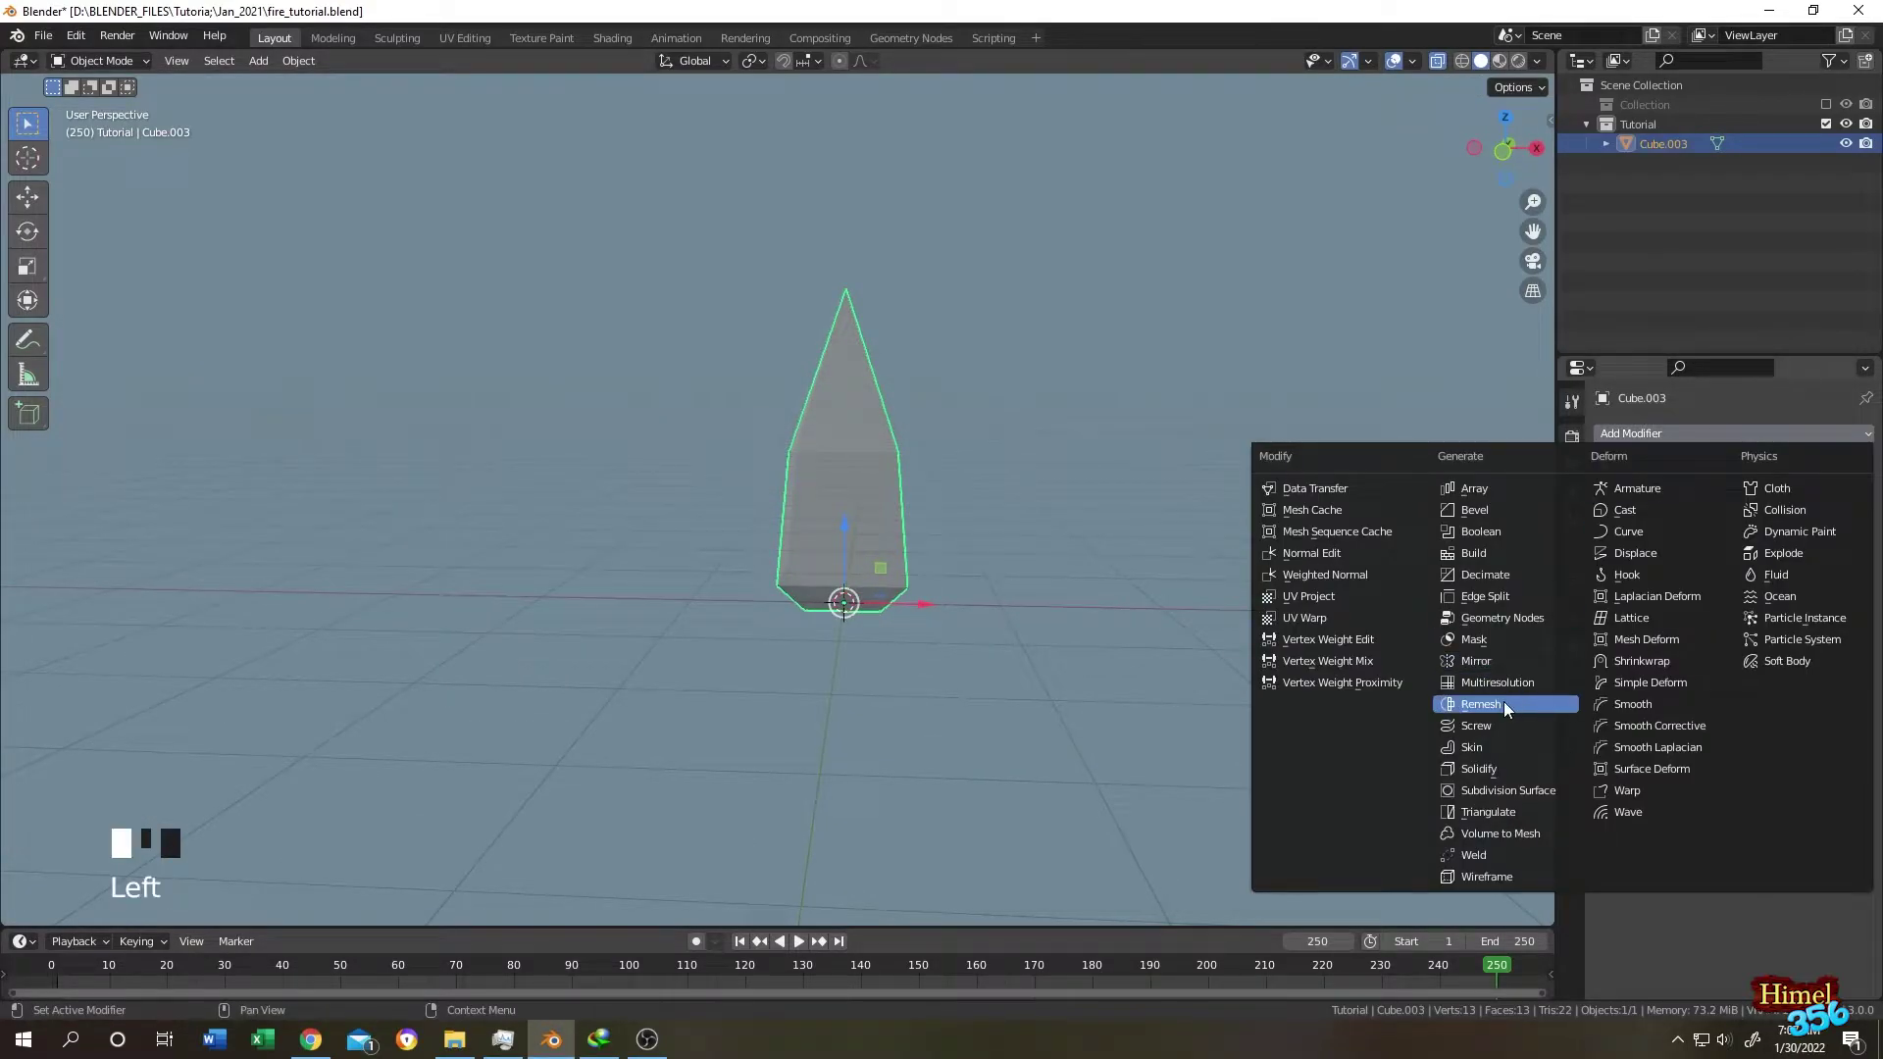
click(1511, 791)
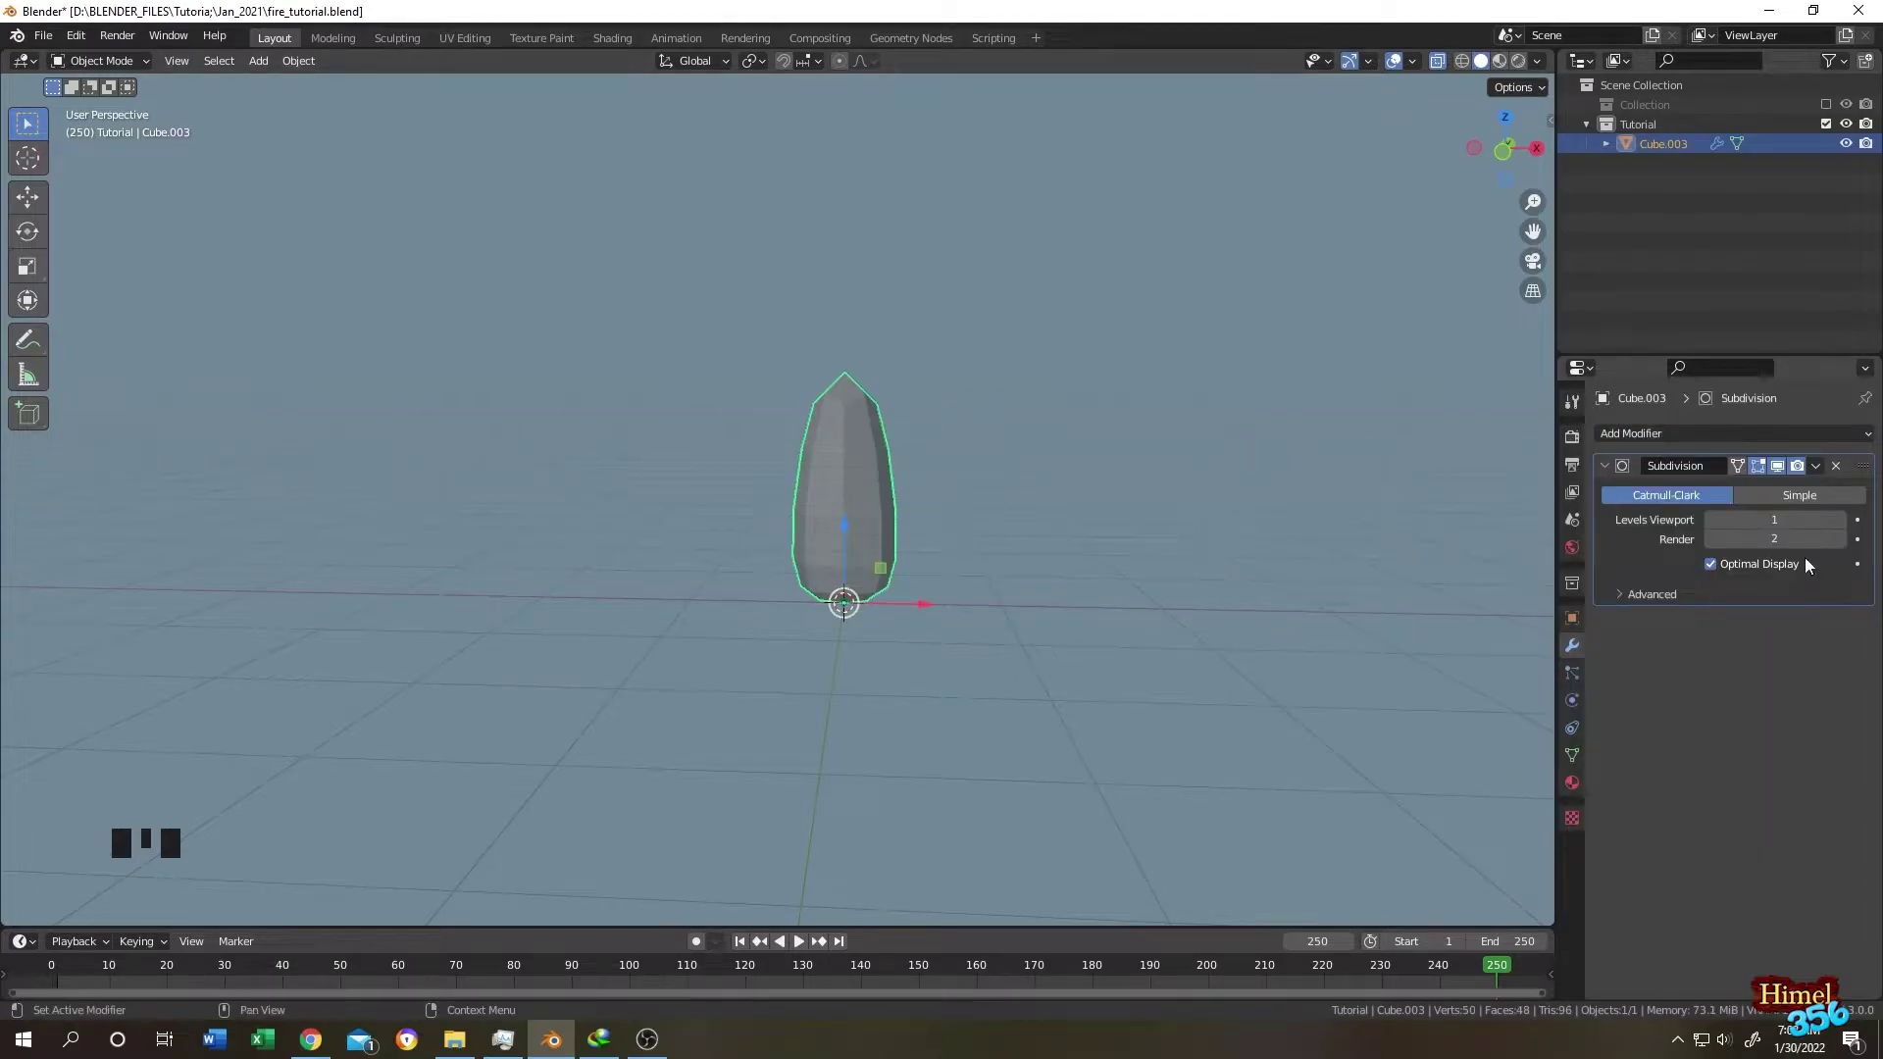
click(1841, 520)
click(1841, 520)
click(1841, 540)
In edit mode, raise the tip vertex higher to elongate the flame.
key(Tab)
click(1077, 412)
drag(742, 247, 960, 310)
drag(845, 218, 837, 59)
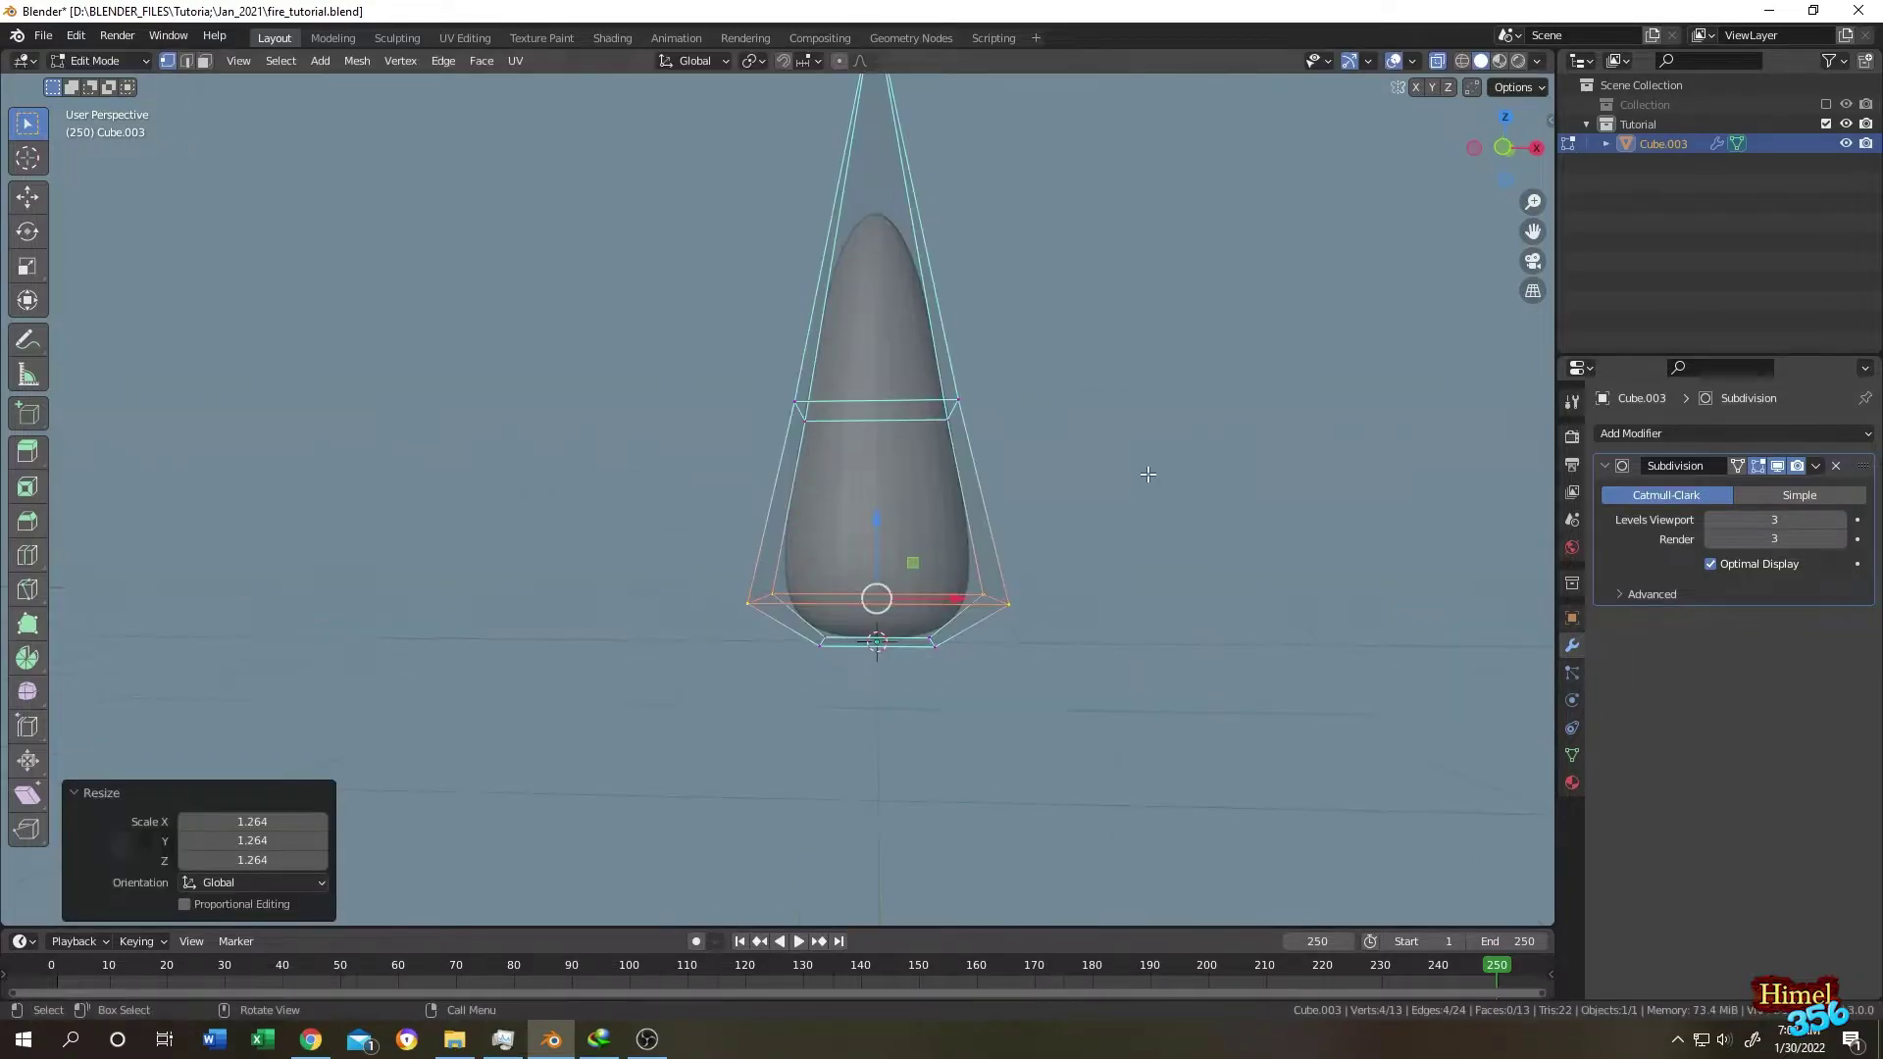
click(1150, 475)
middle_drag(1150, 475, 1130, 398)
Back in object mode, apply Shade Smooth to the flame.
key(Tab)
click(861, 368)
right_click(861, 369)
click(862, 369)
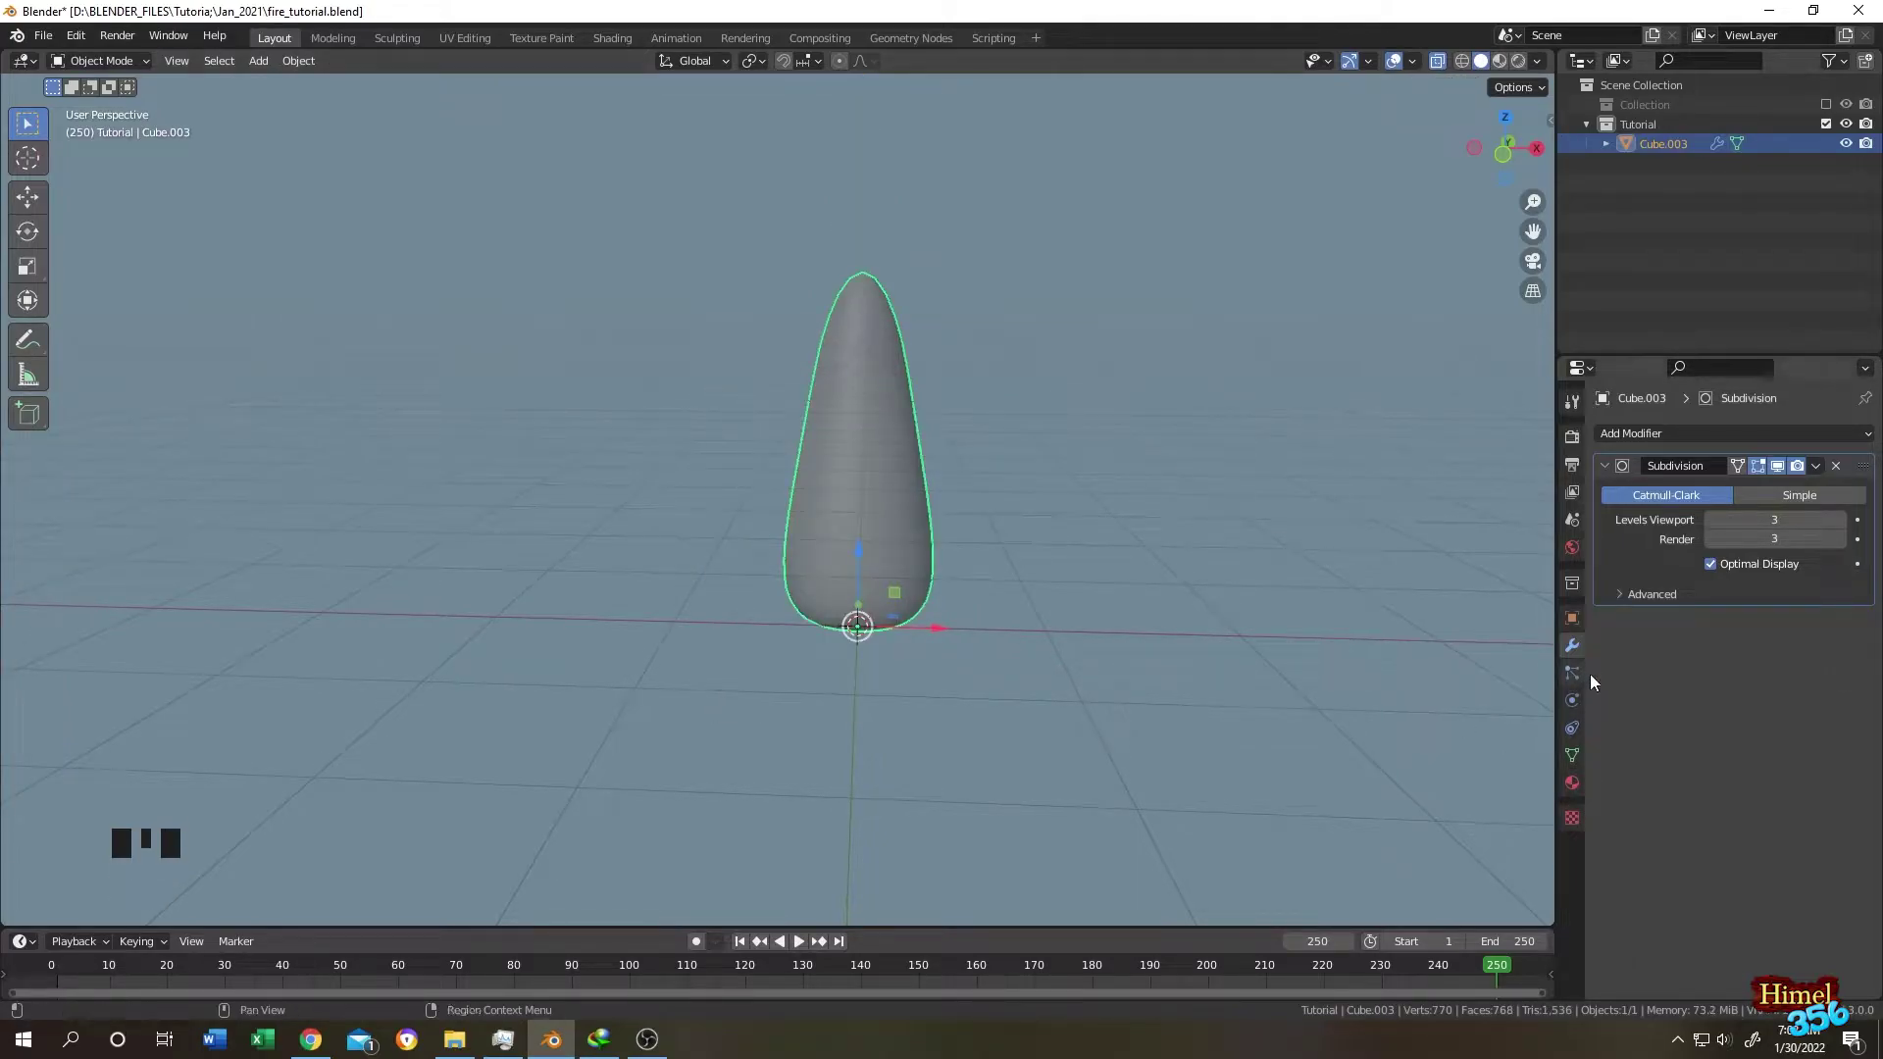
click(1571, 641)
Add a Displace modifier driven by a new Clouds texture.
click(1673, 440)
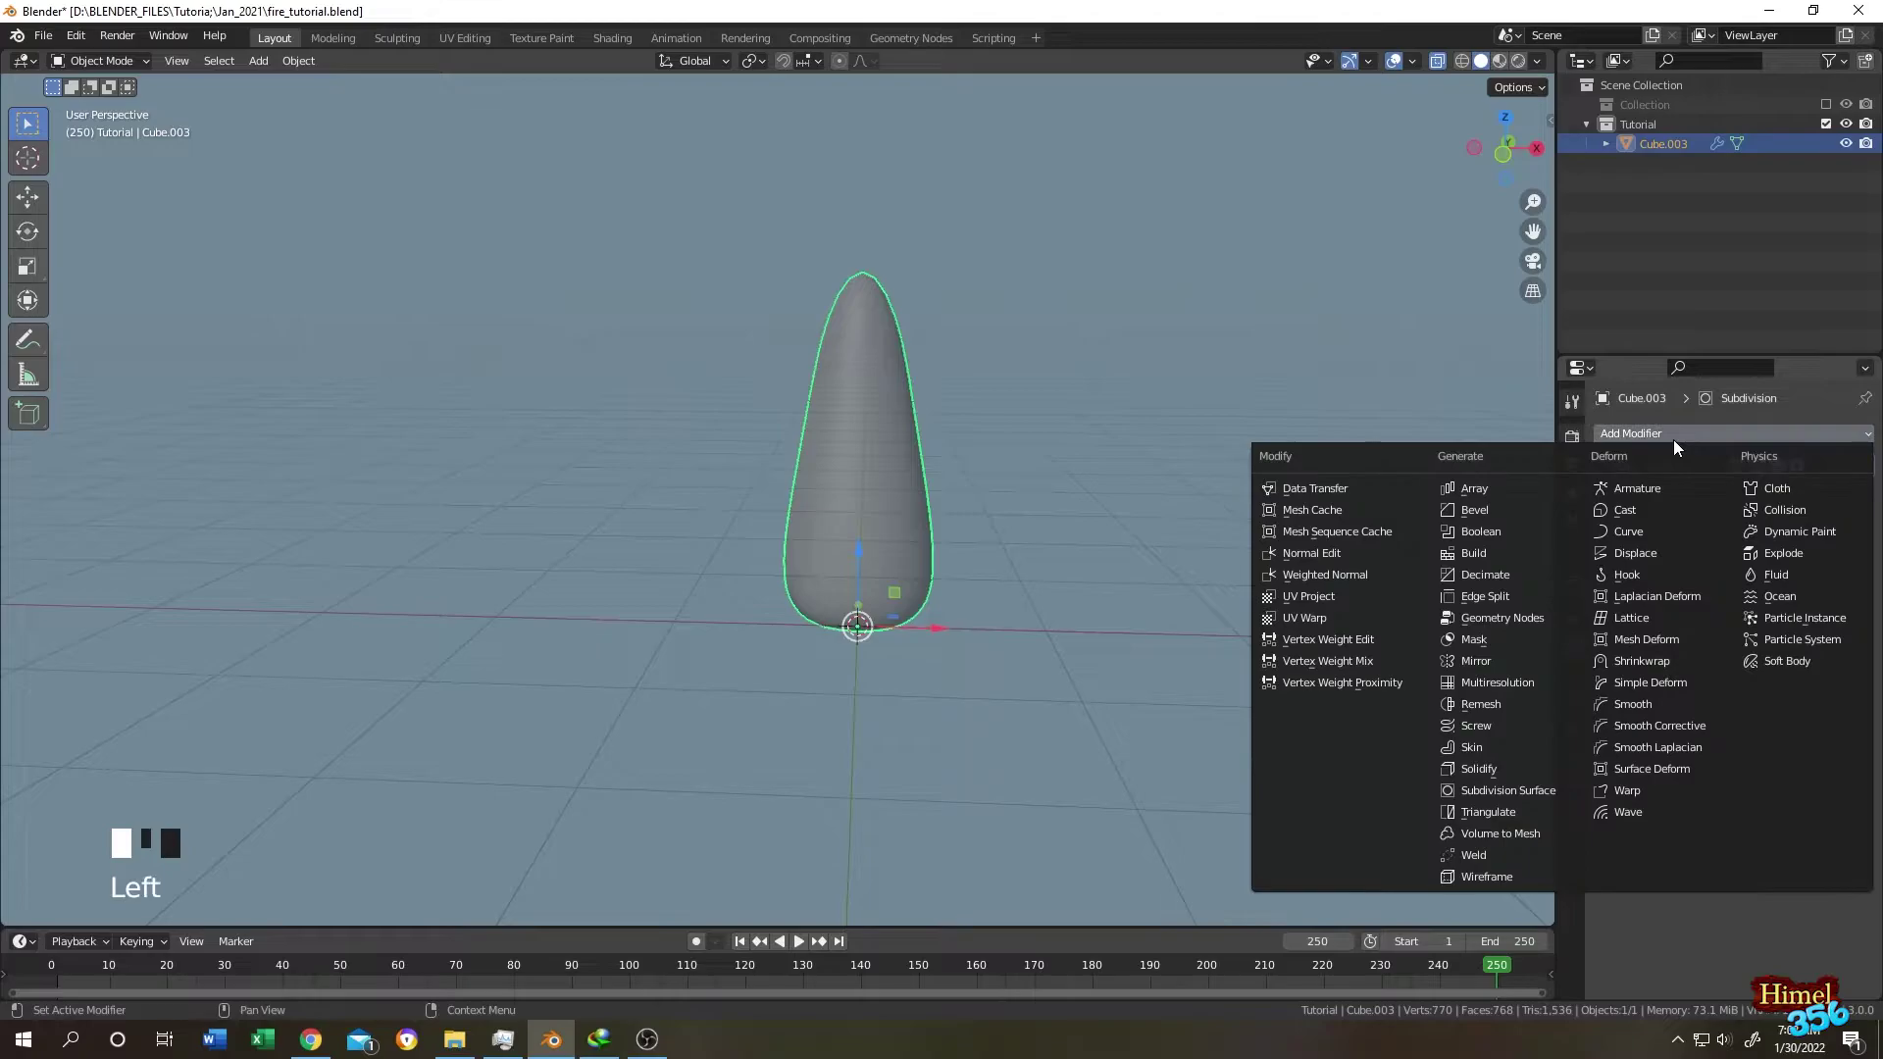
click(1638, 553)
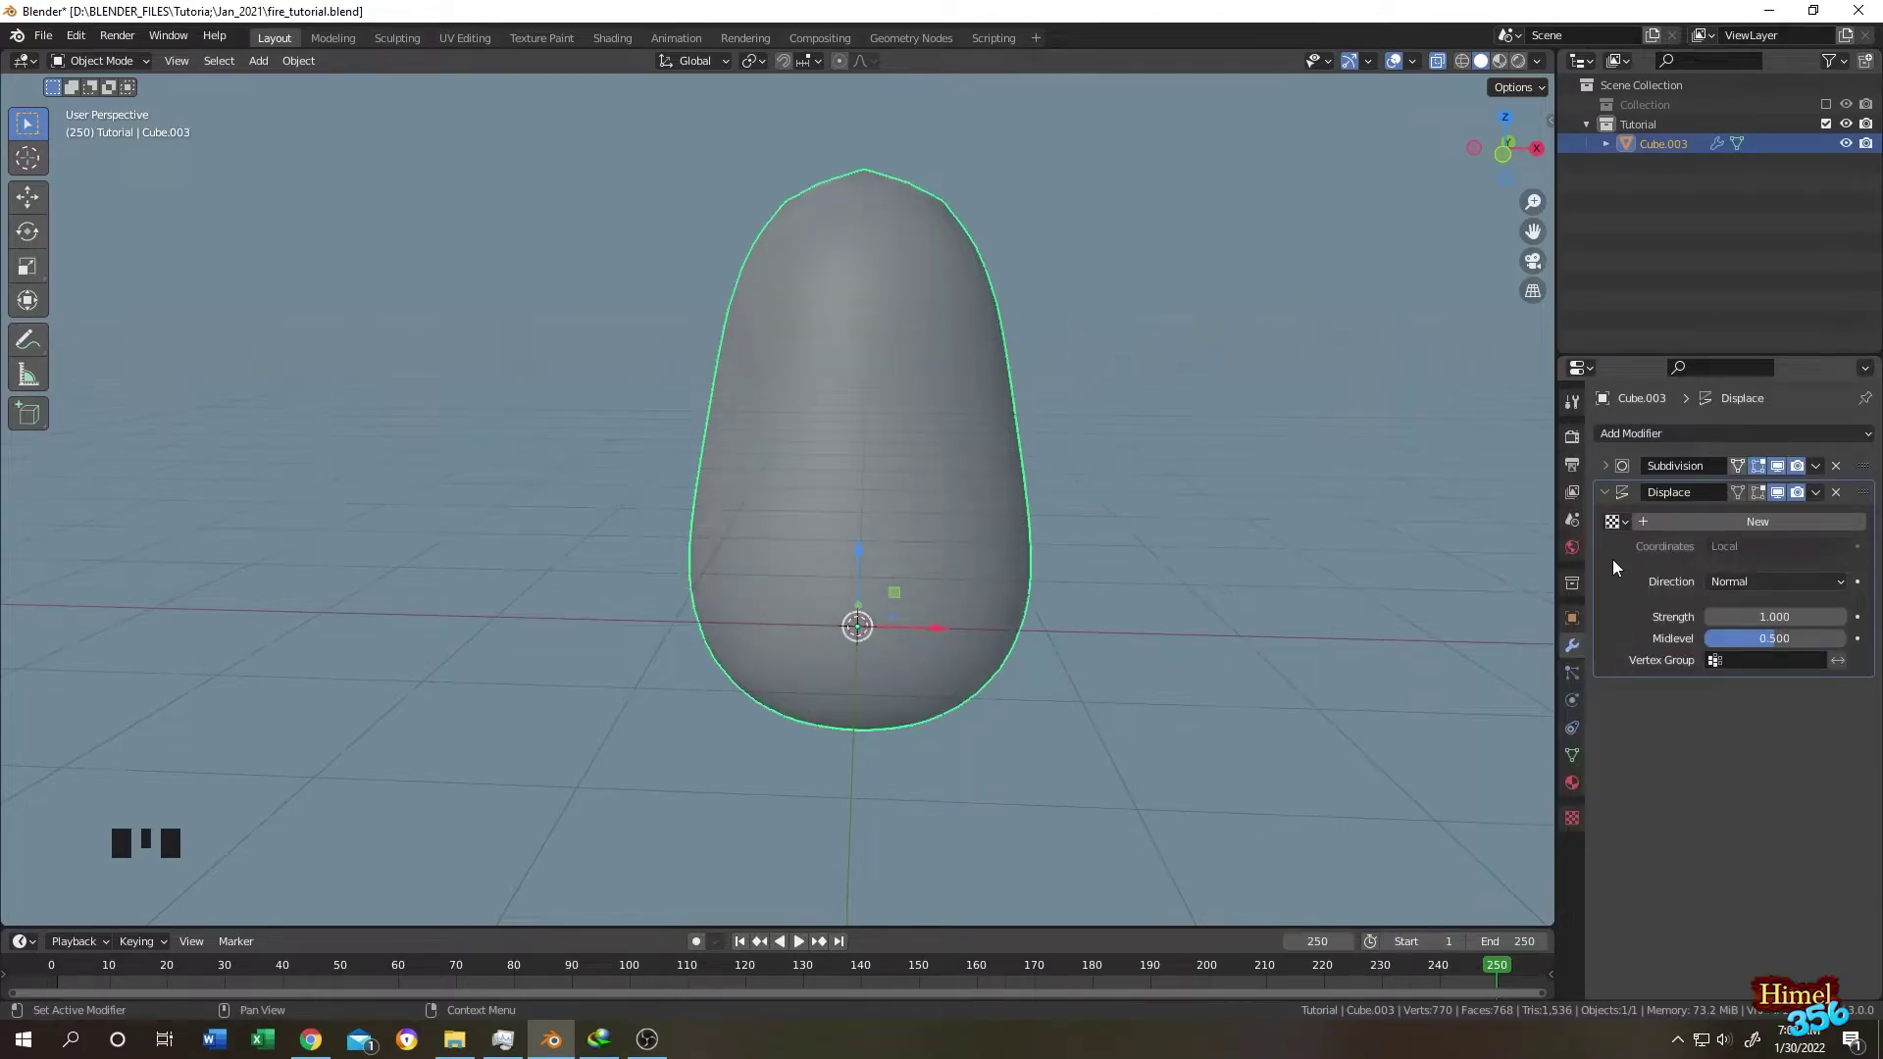
click(1689, 519)
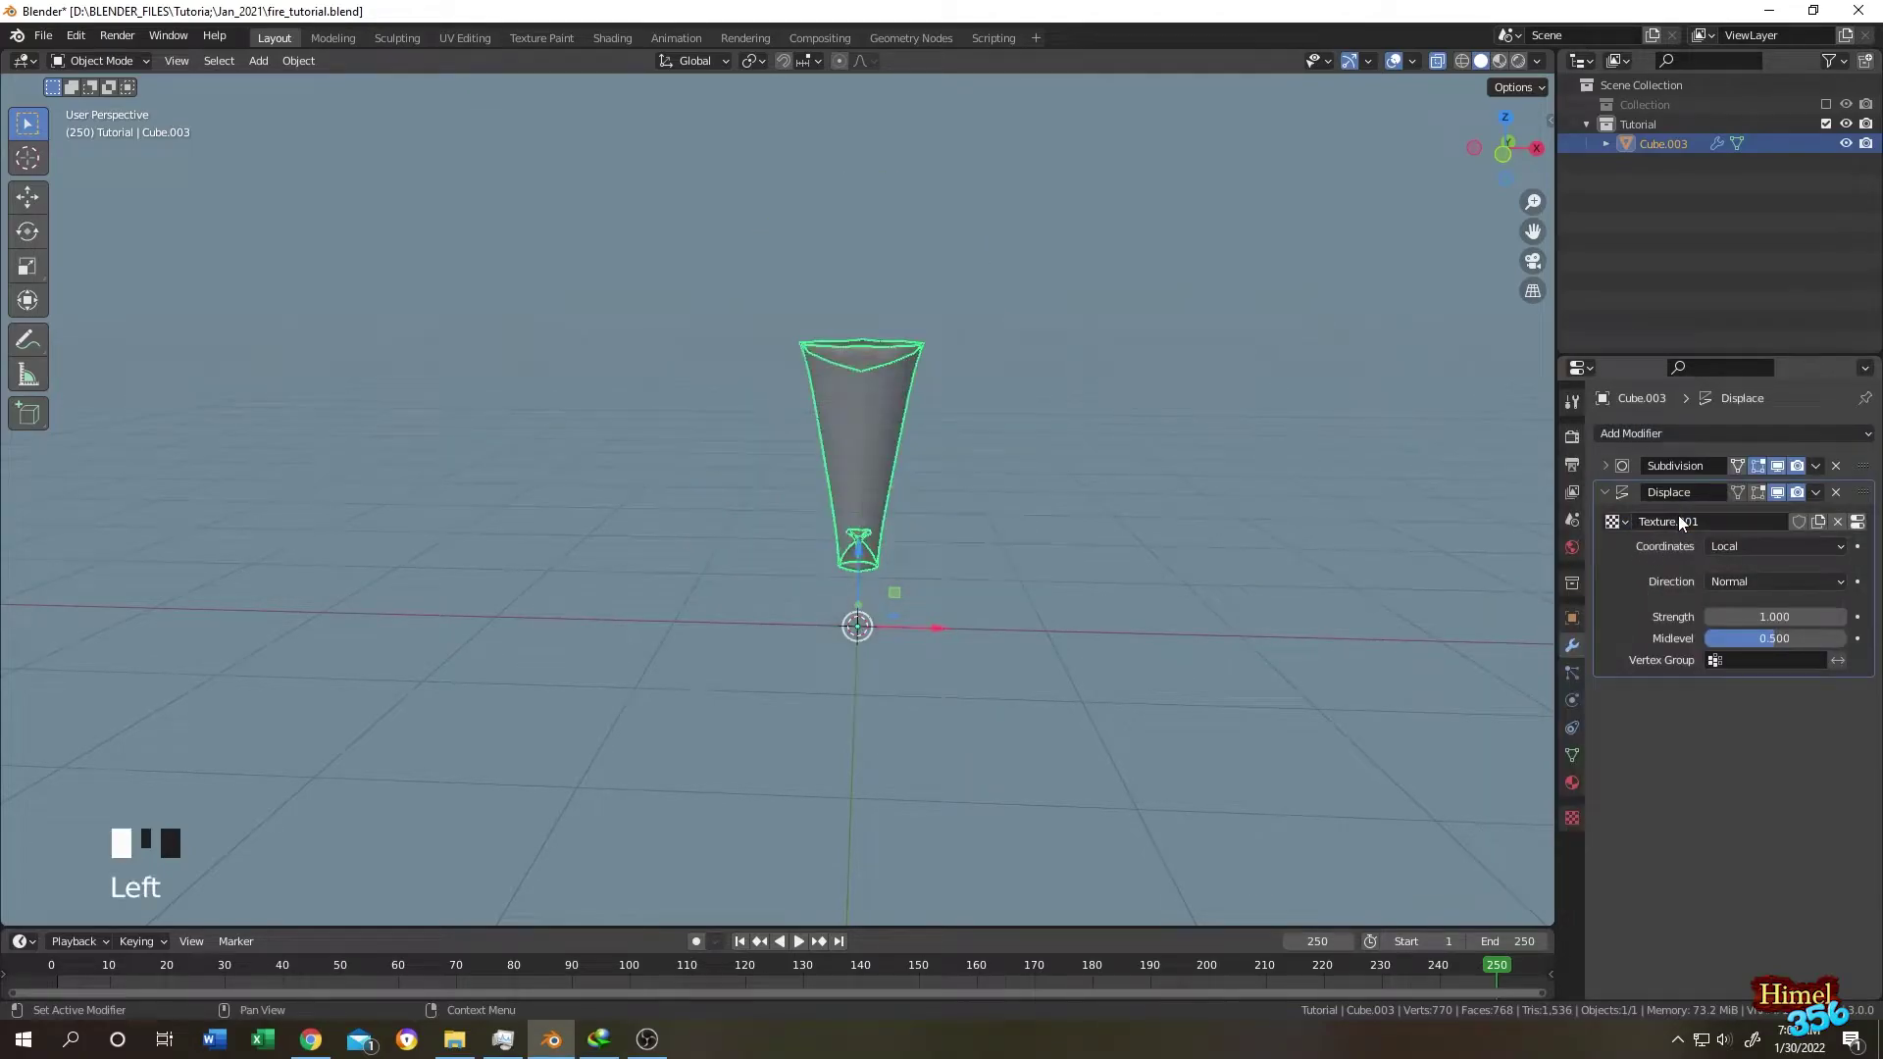
click(1858, 522)
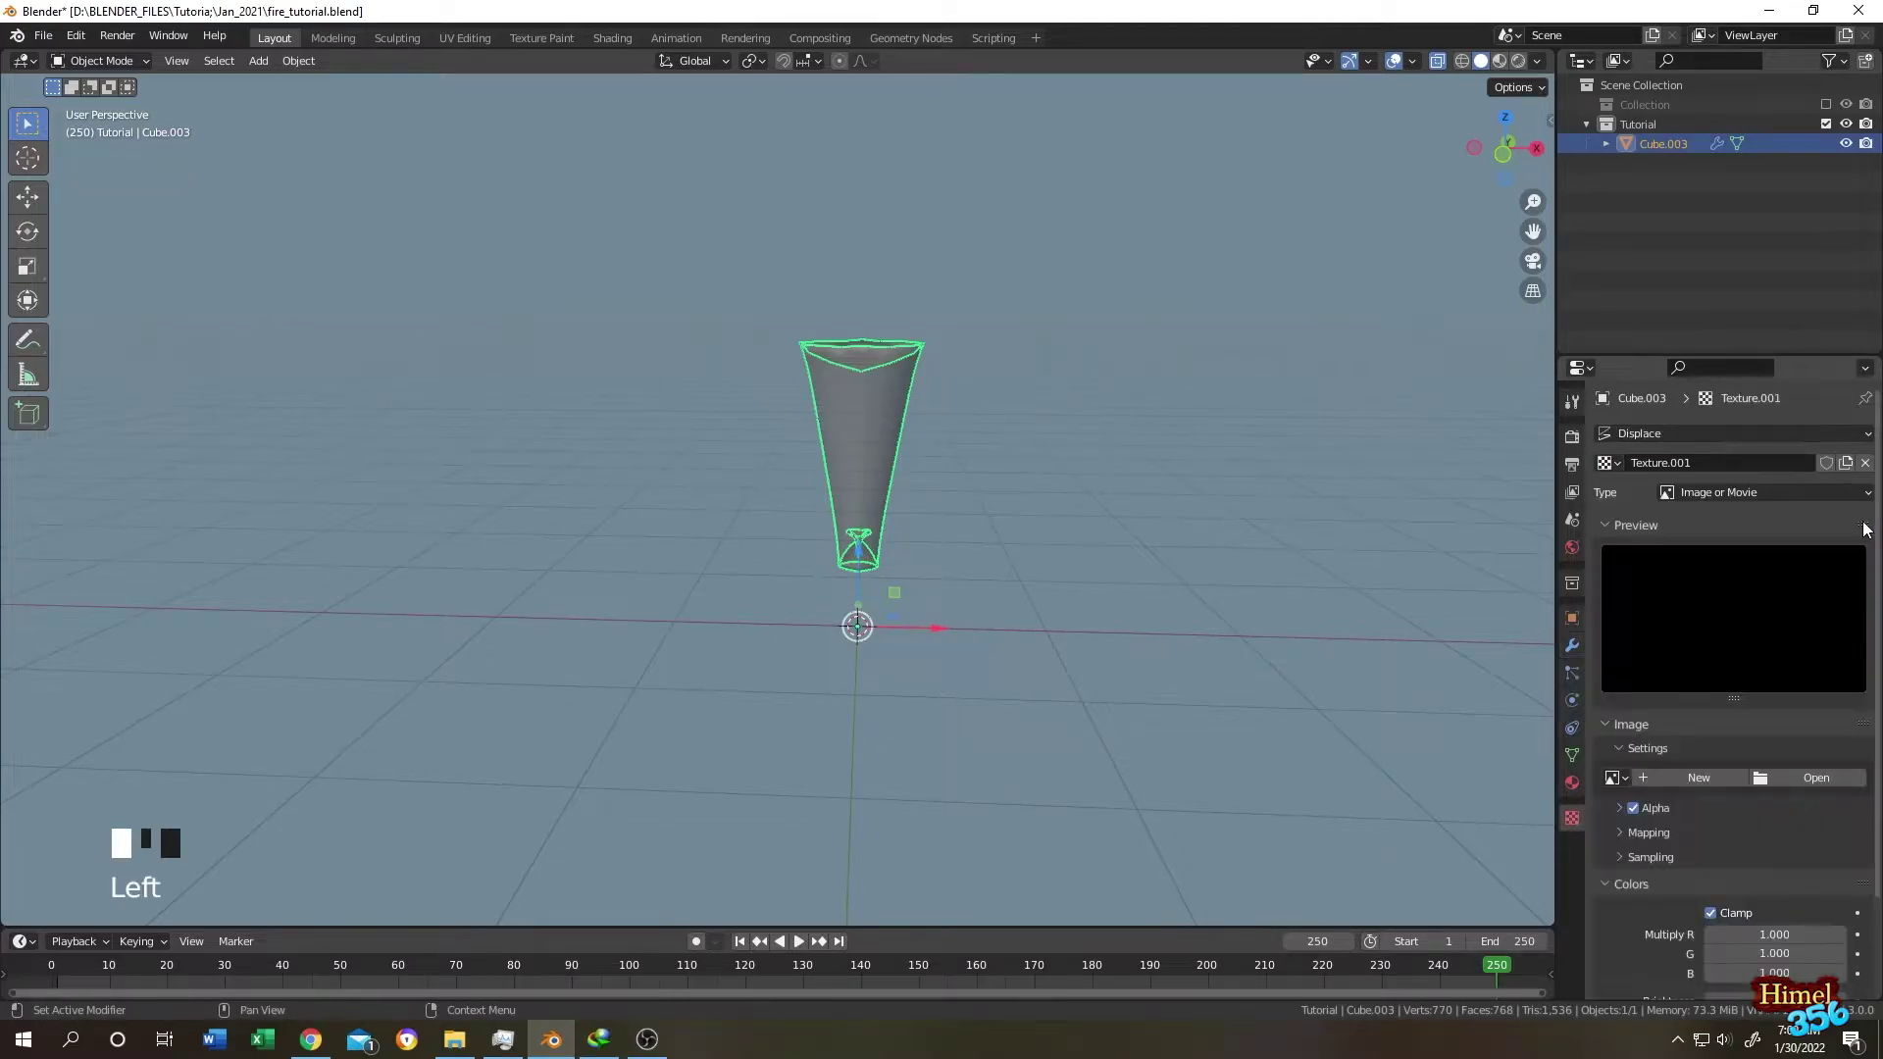
click(1866, 496)
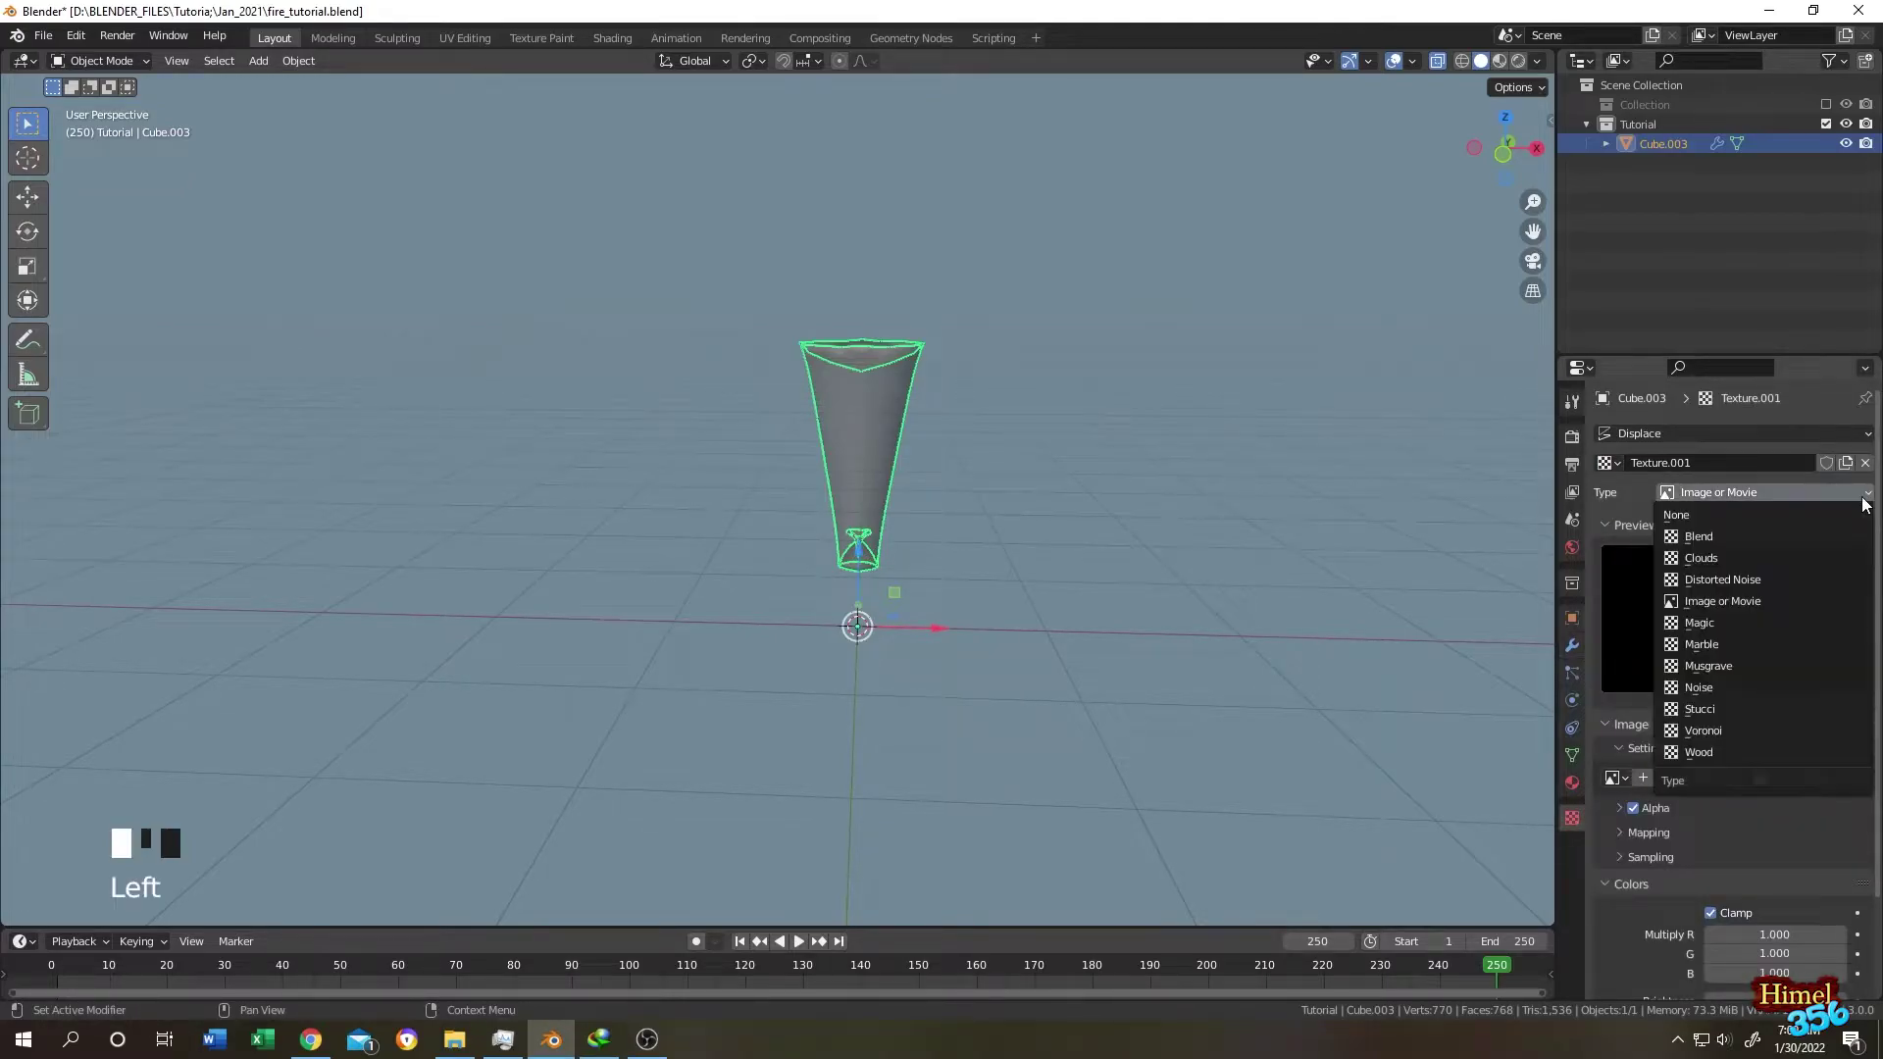
click(1701, 557)
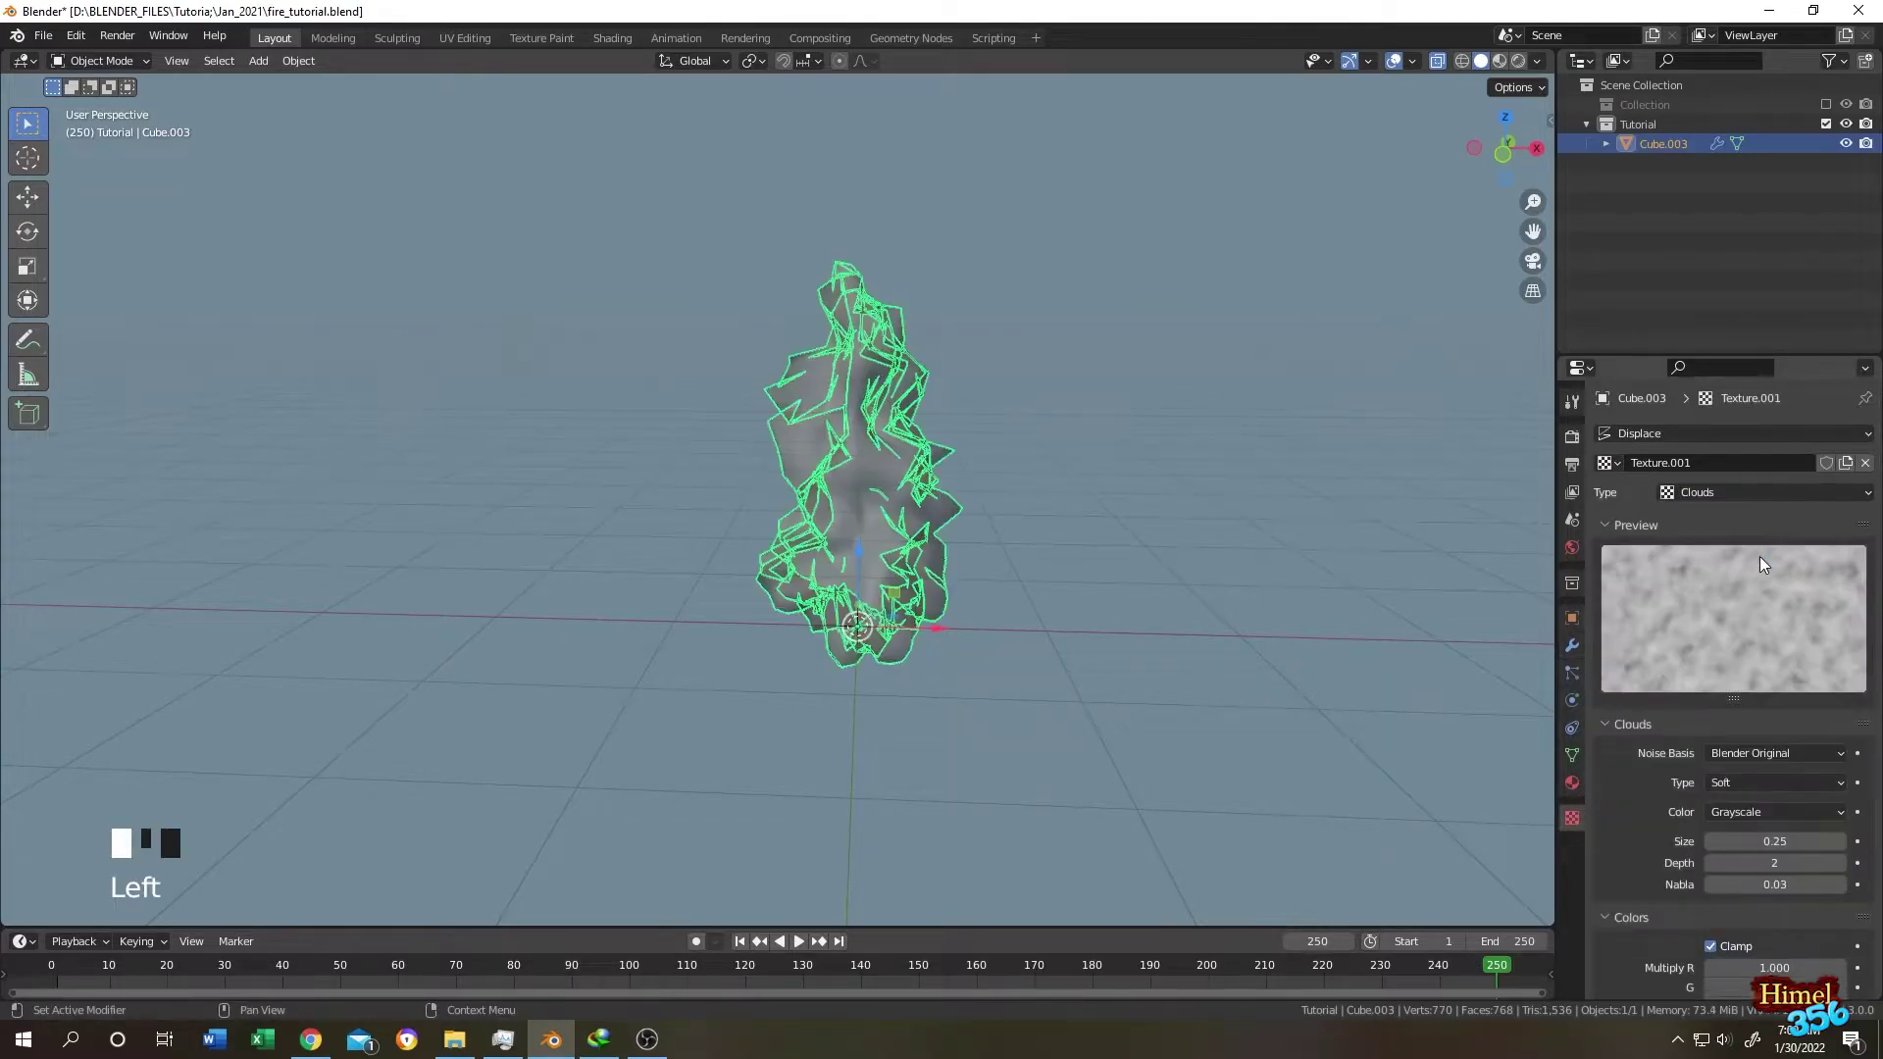
Turn off X-ray and set the Clouds texture size to 1.00.
click(1222, 363)
scroll(1222, 363, up, 2)
mouse_move(1223, 355)
middle_down()
mouse_move(1244, 382)
mouse_move(1227, 370)
middle_up()
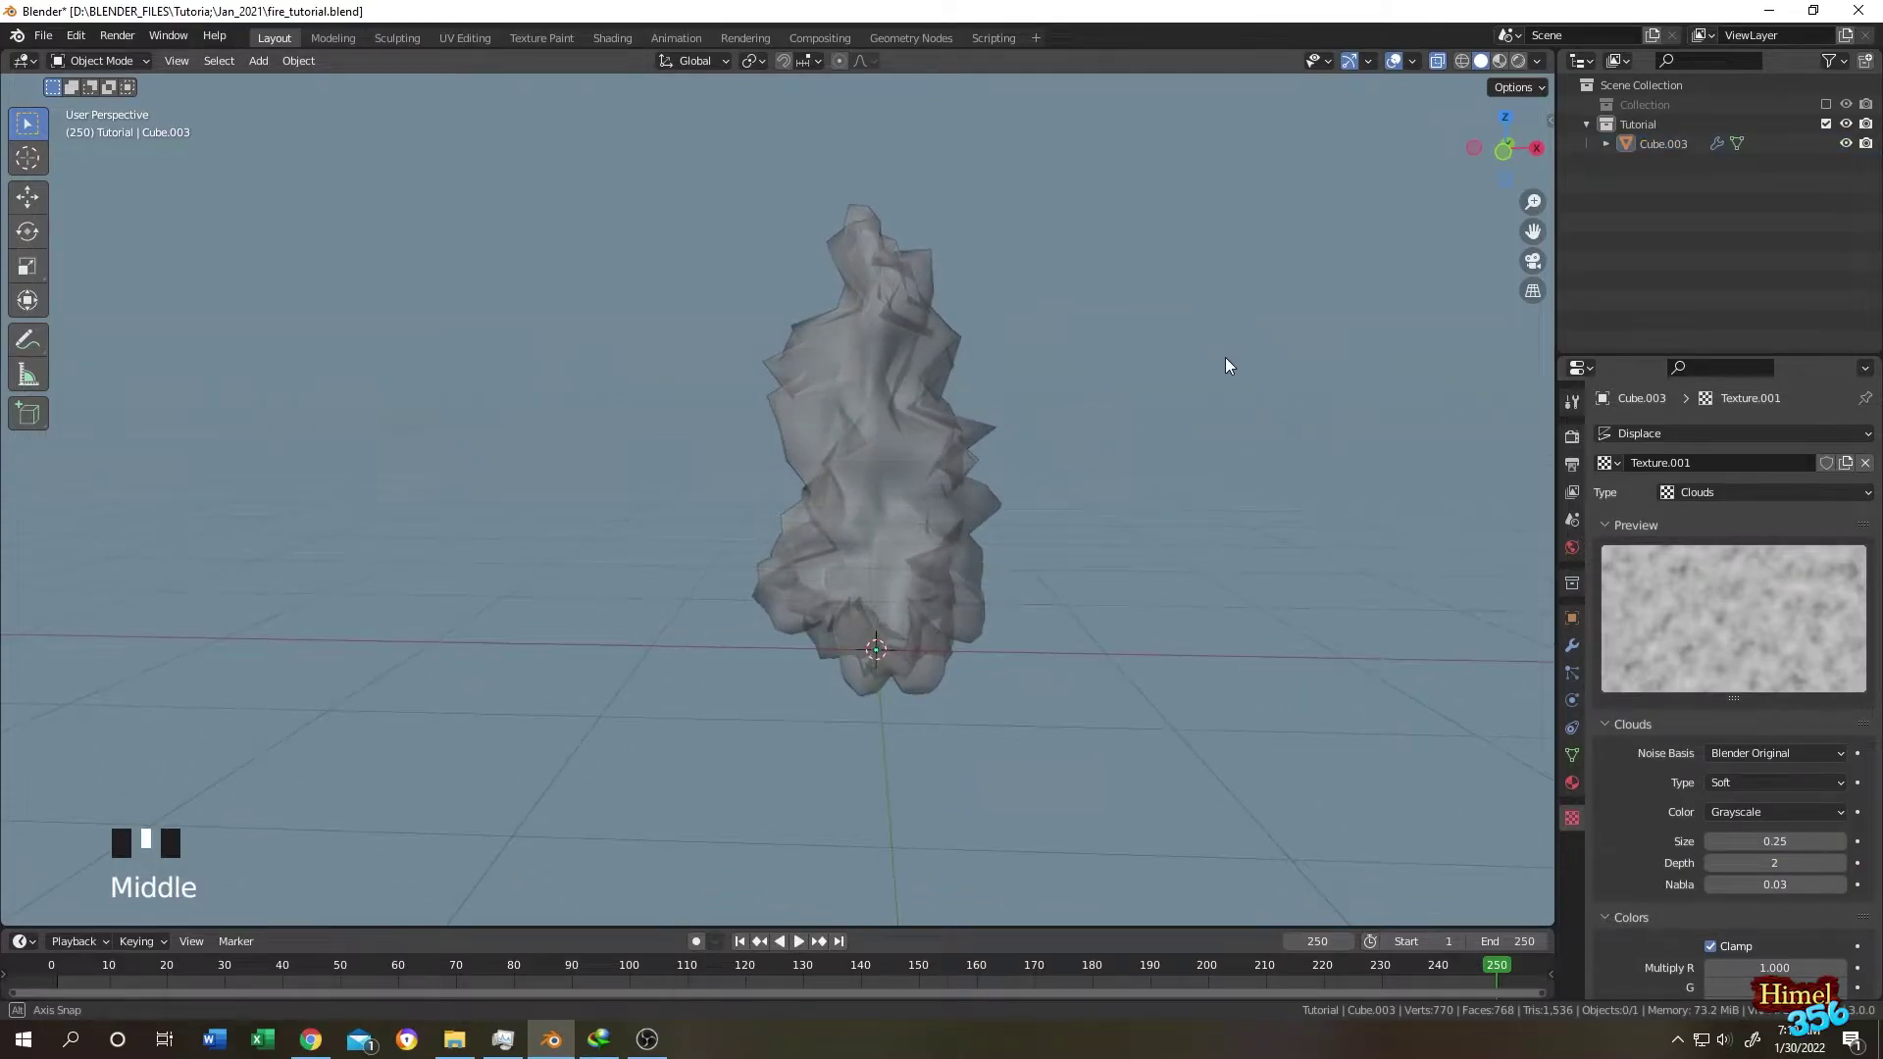
scroll(1226, 357, down, 1)
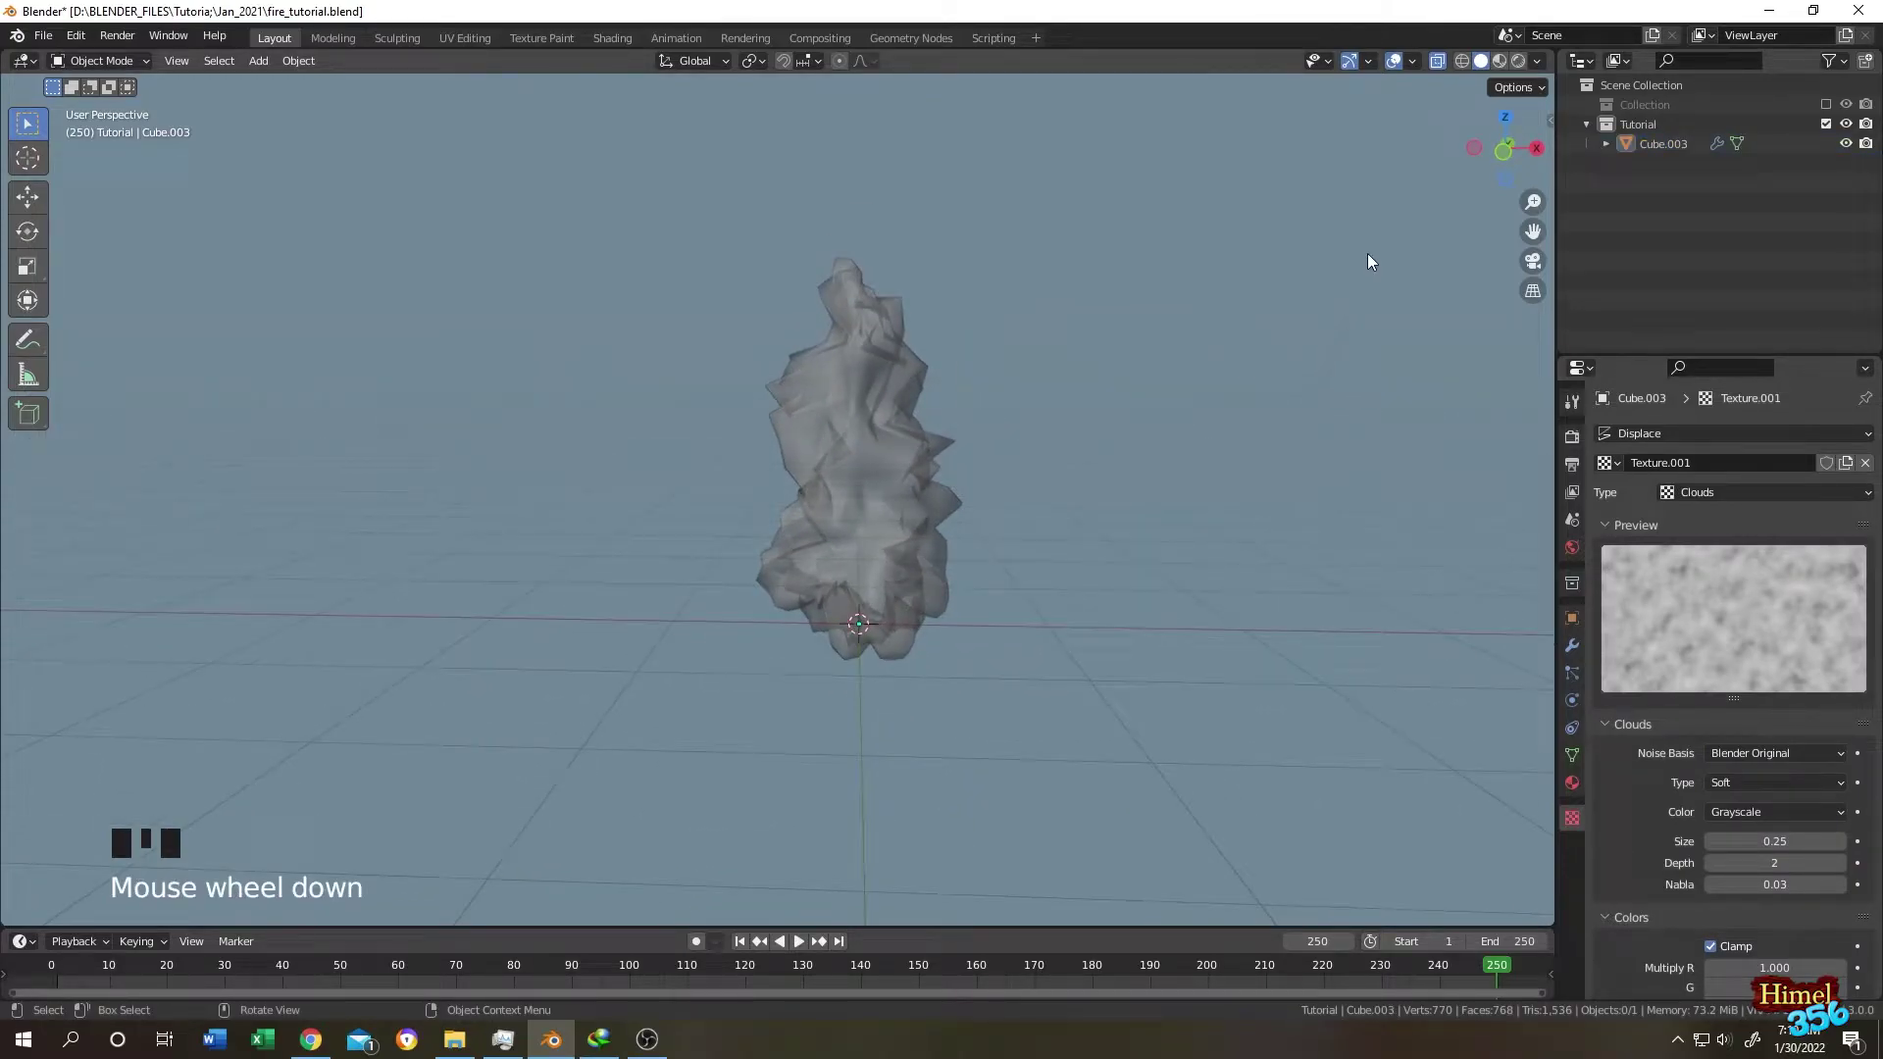
click(1438, 61)
drag(1756, 841, 1834, 841)
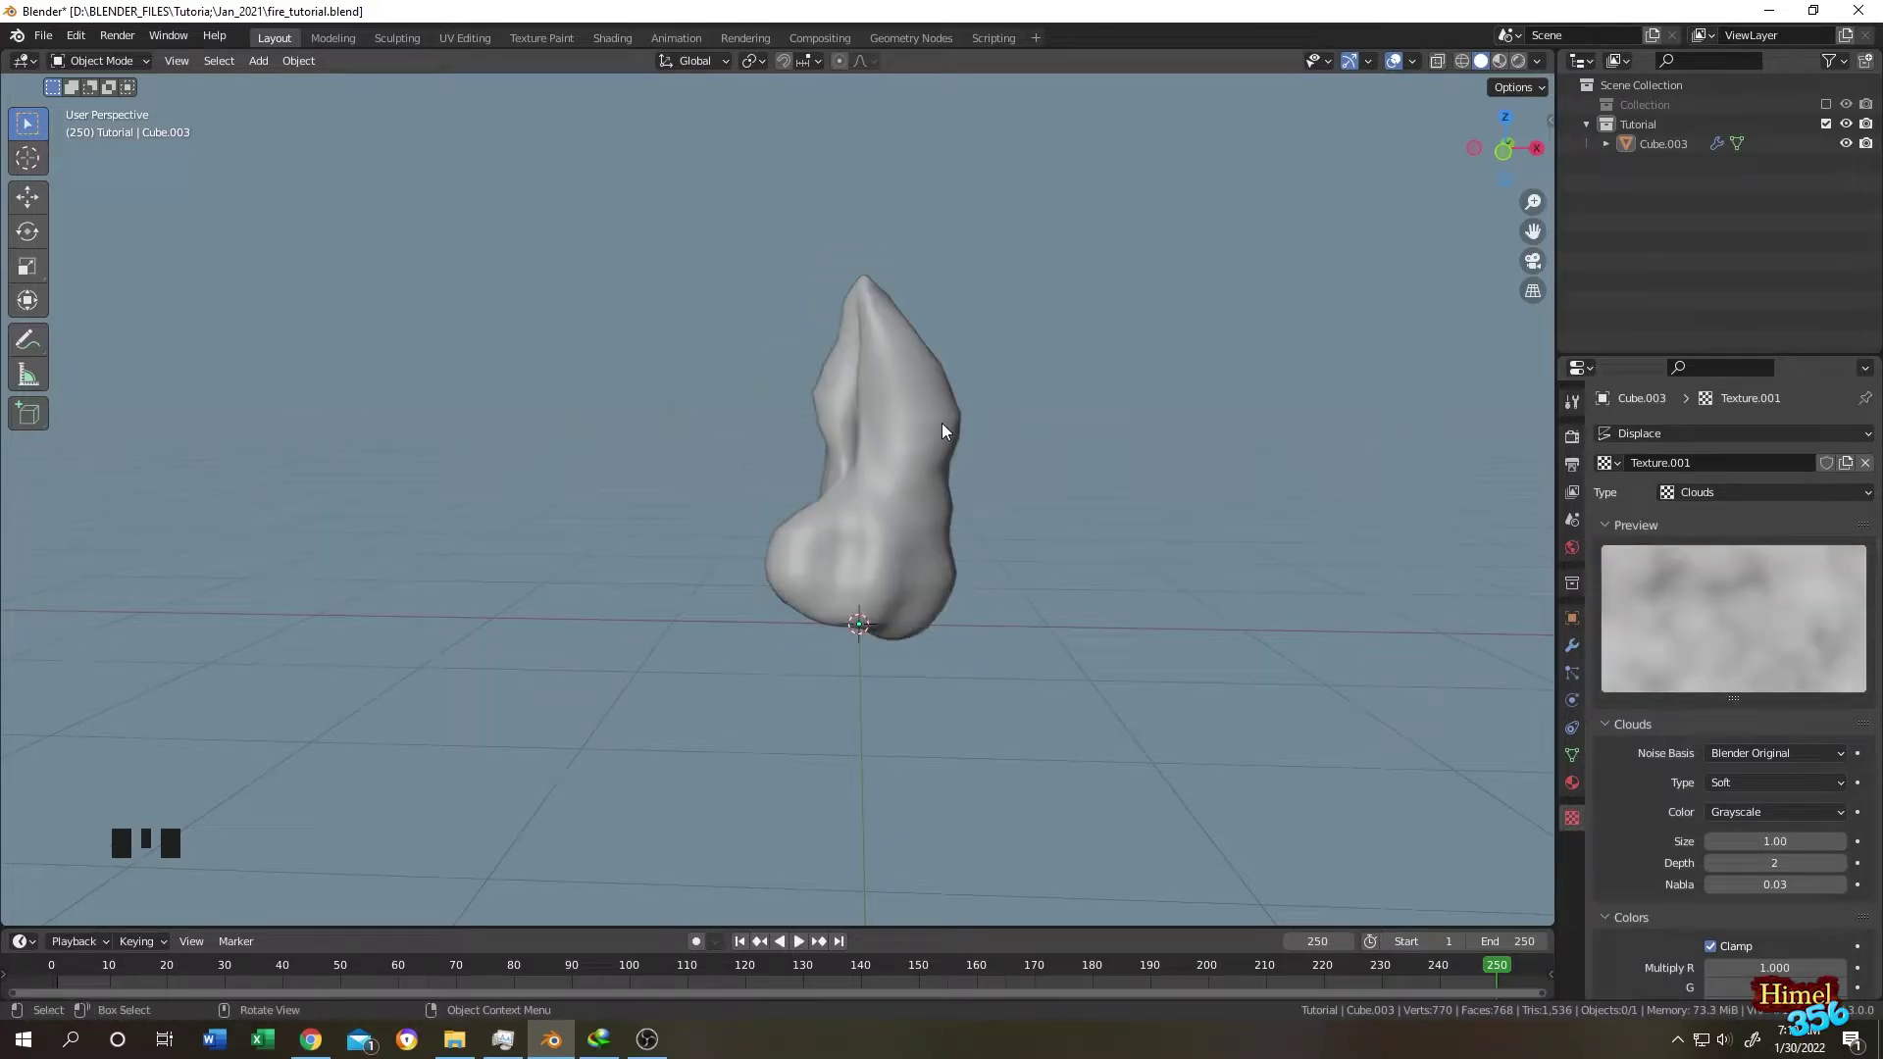
click(1059, 530)
Add a plain axes empty named 'Fire_Controler' and move it about 1 m along negative X.
key(shift+a)
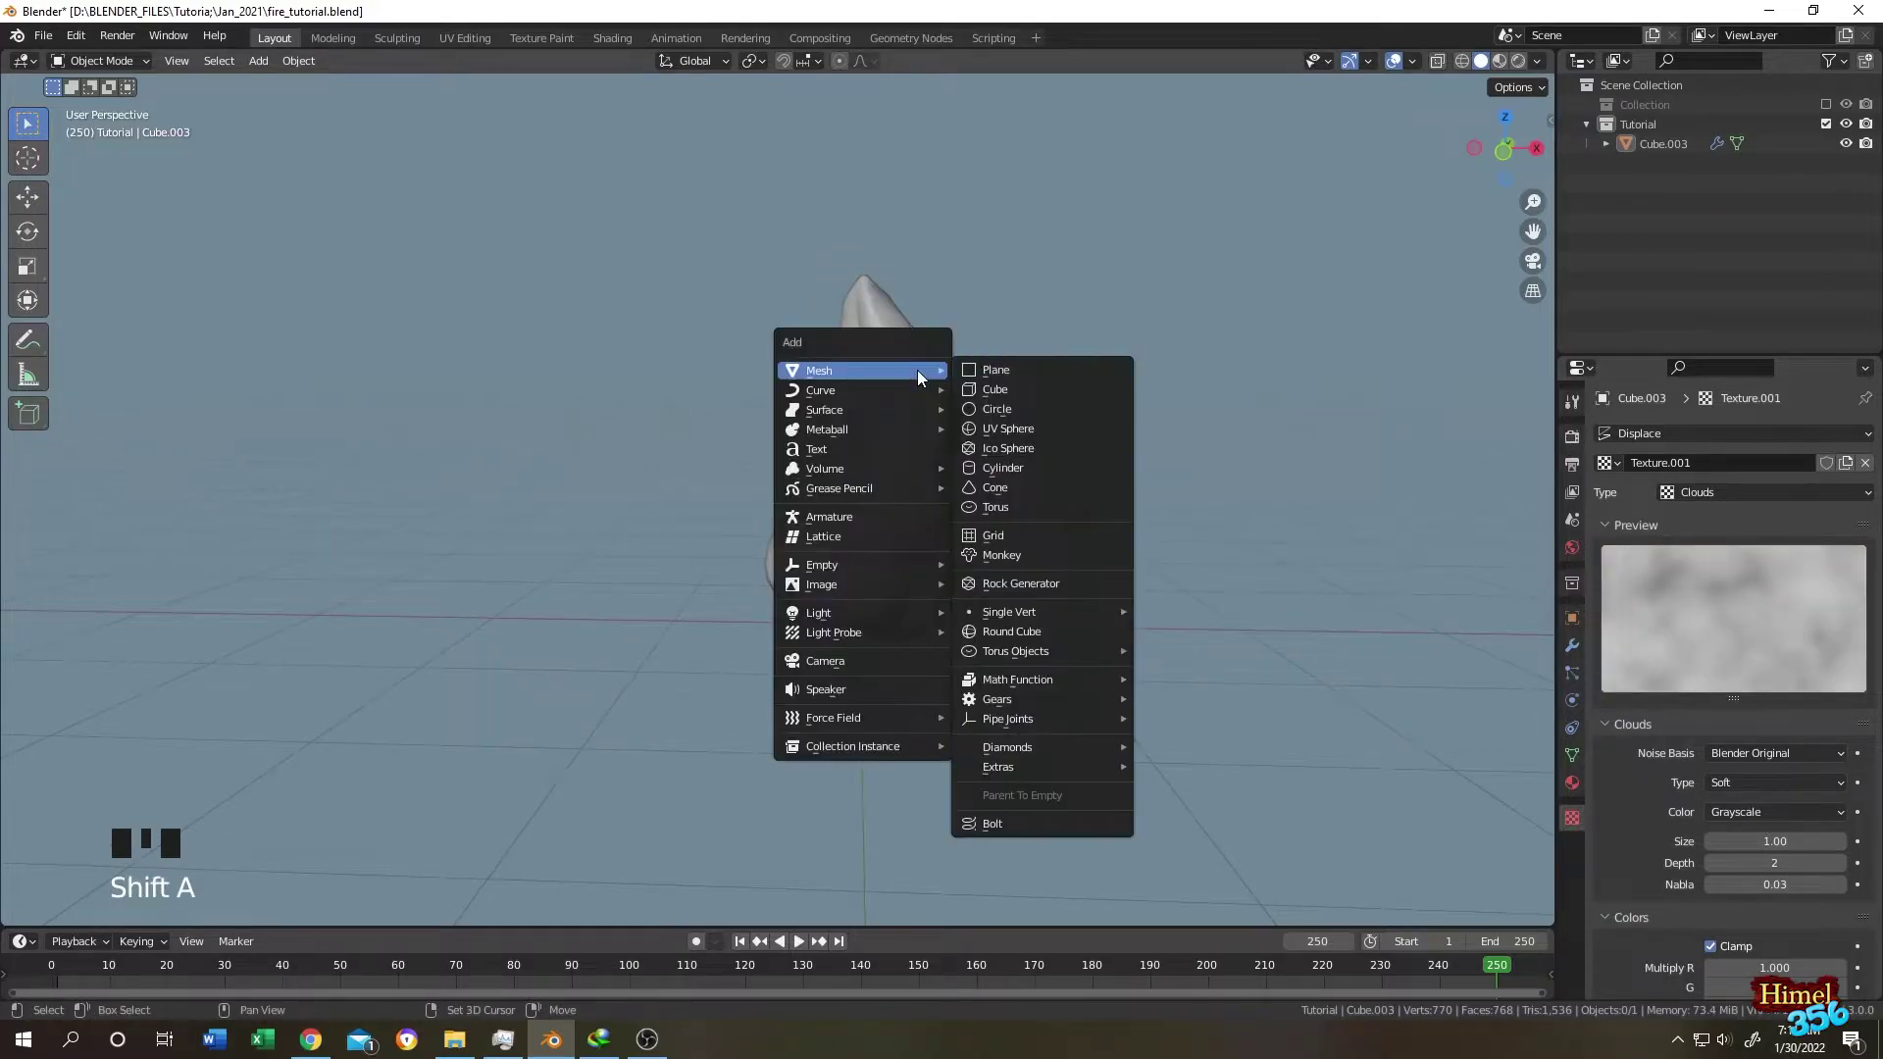
mouse_move(885, 563)
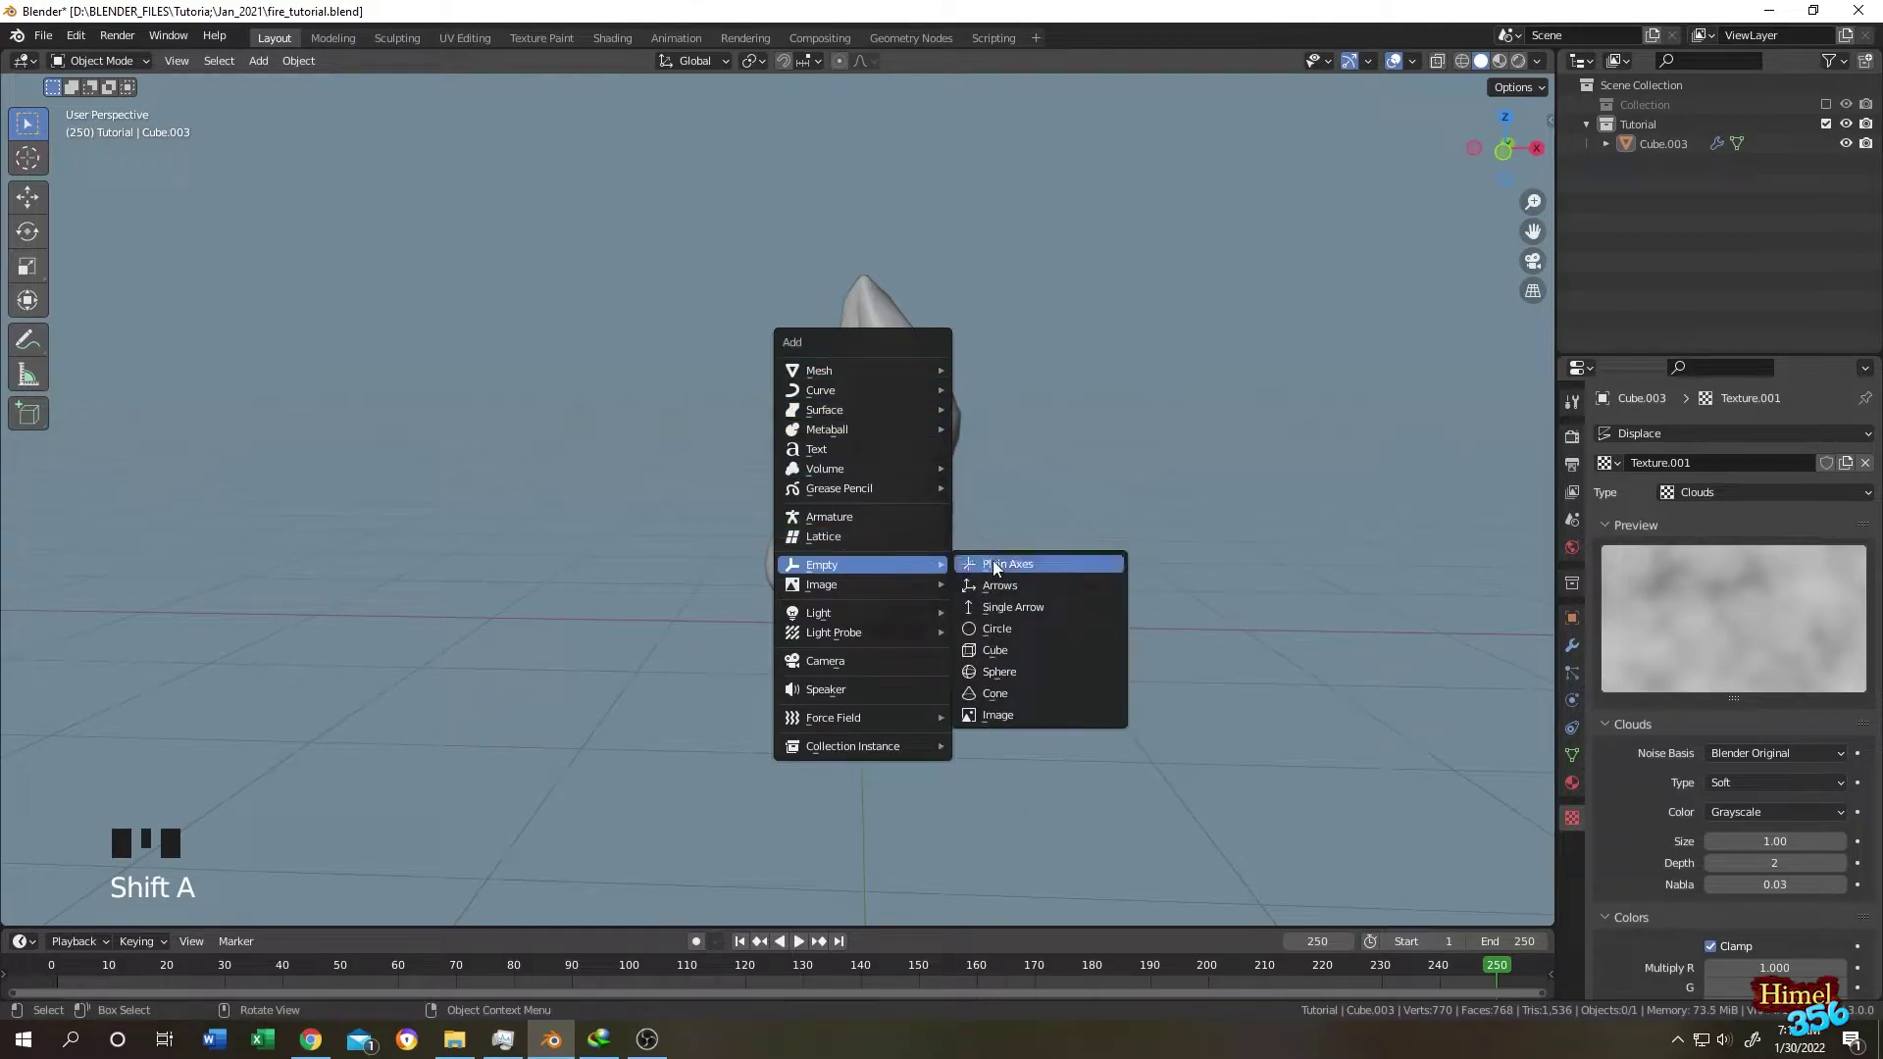
click(1003, 561)
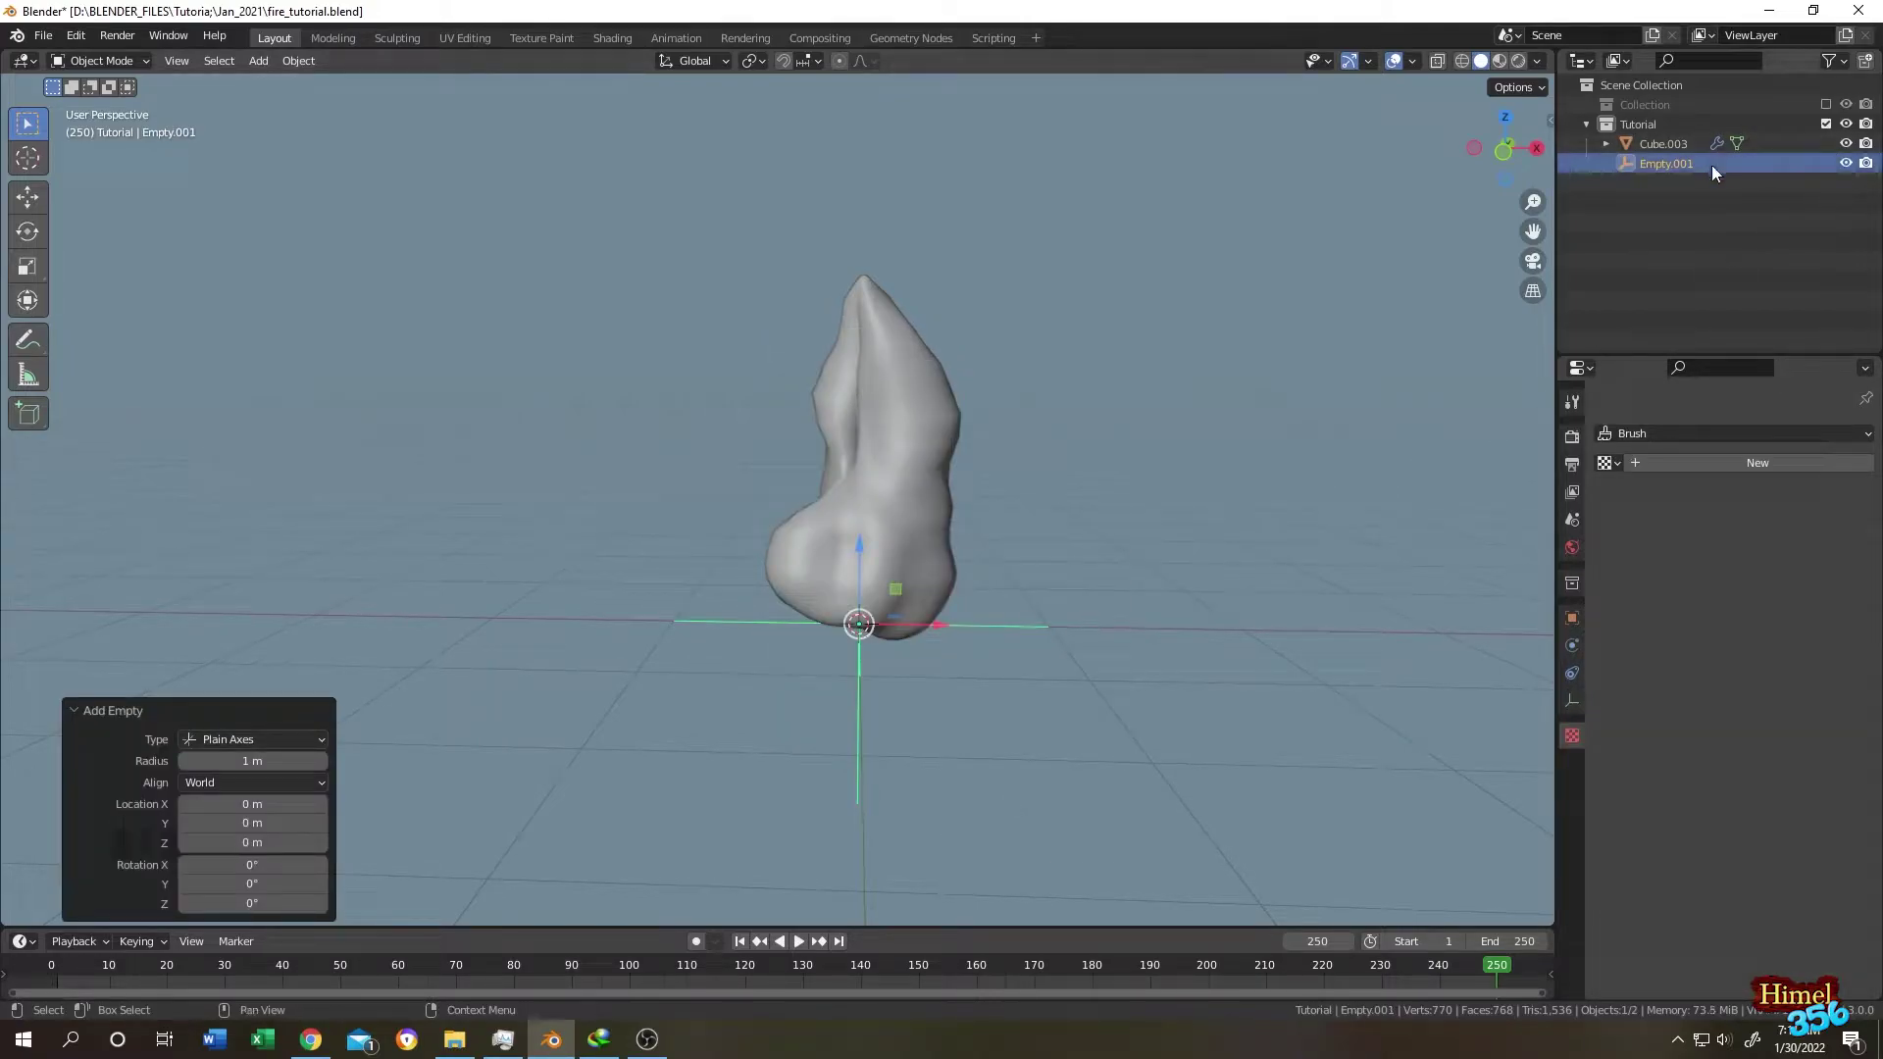
double_click(1685, 164)
text(Fire_Controler)
key(Return)
drag(938, 635, 750, 632)
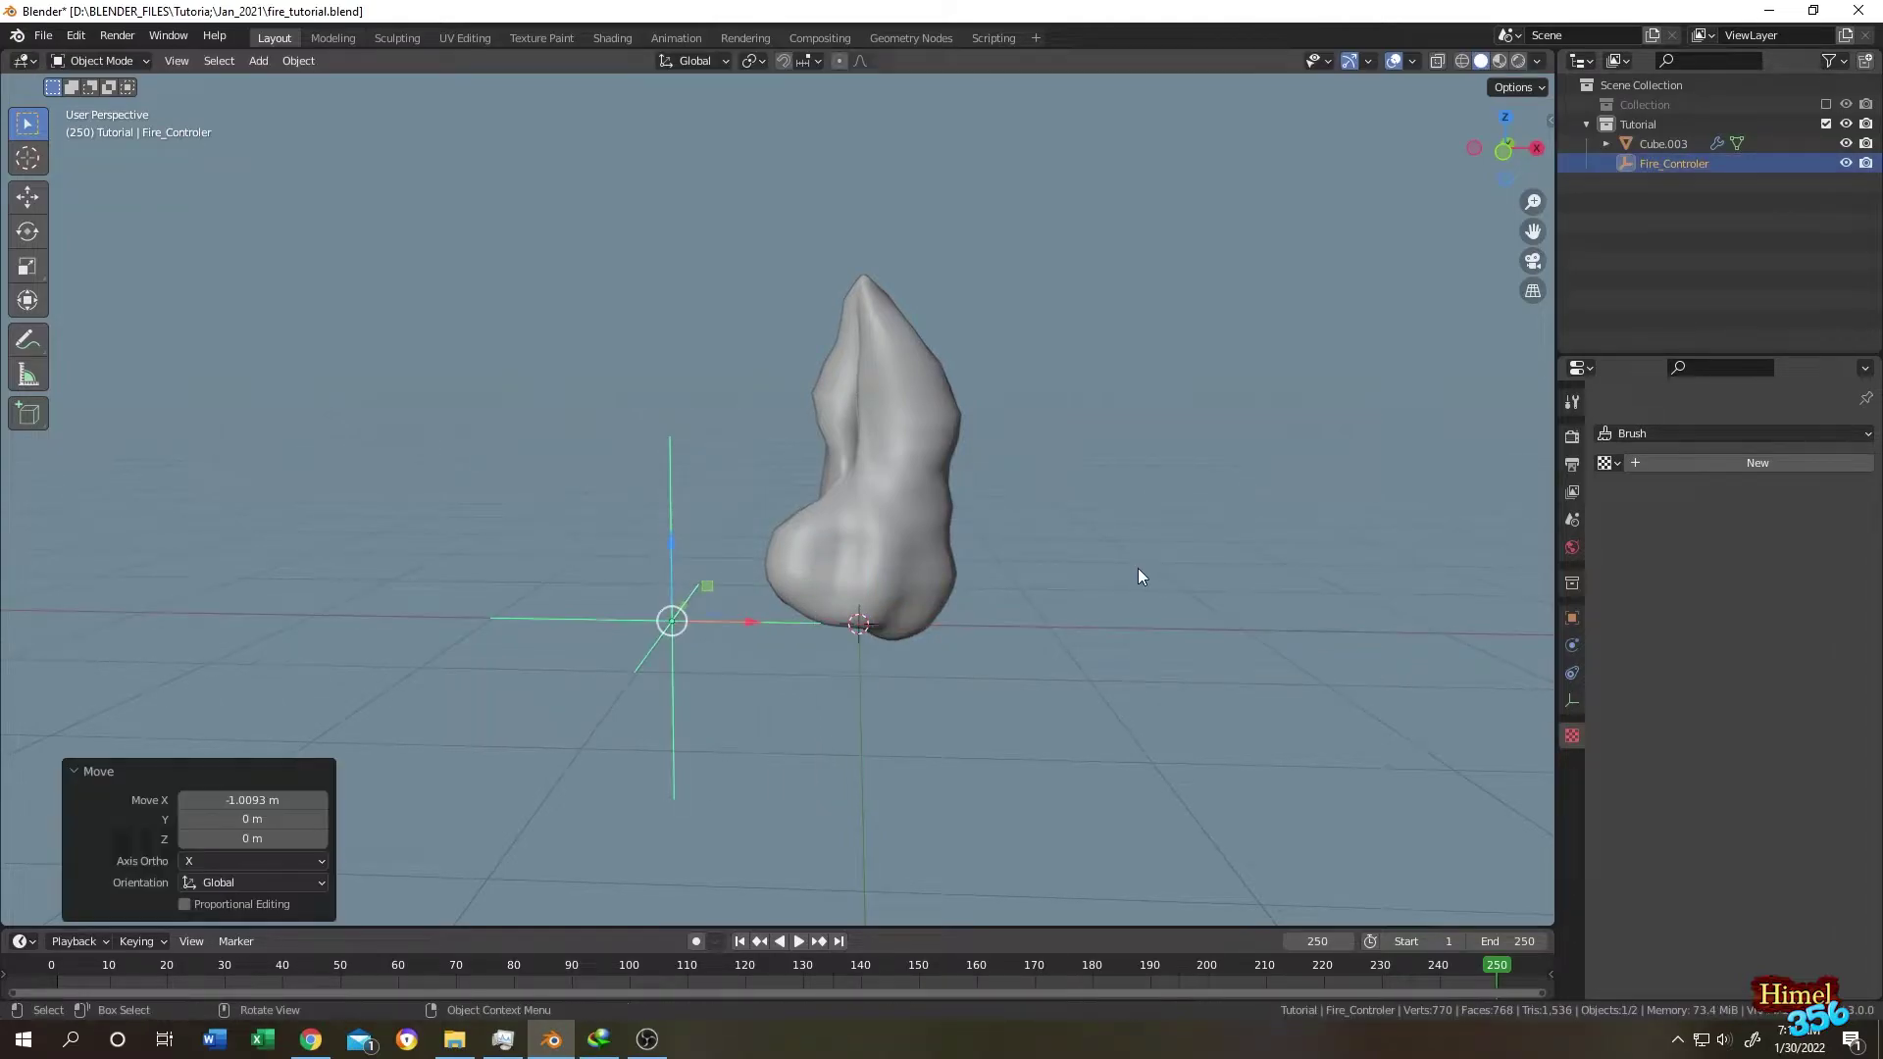
Set the flame's Displace coordinates to Object, using Fire_Controler.
click(909, 416)
click(1573, 644)
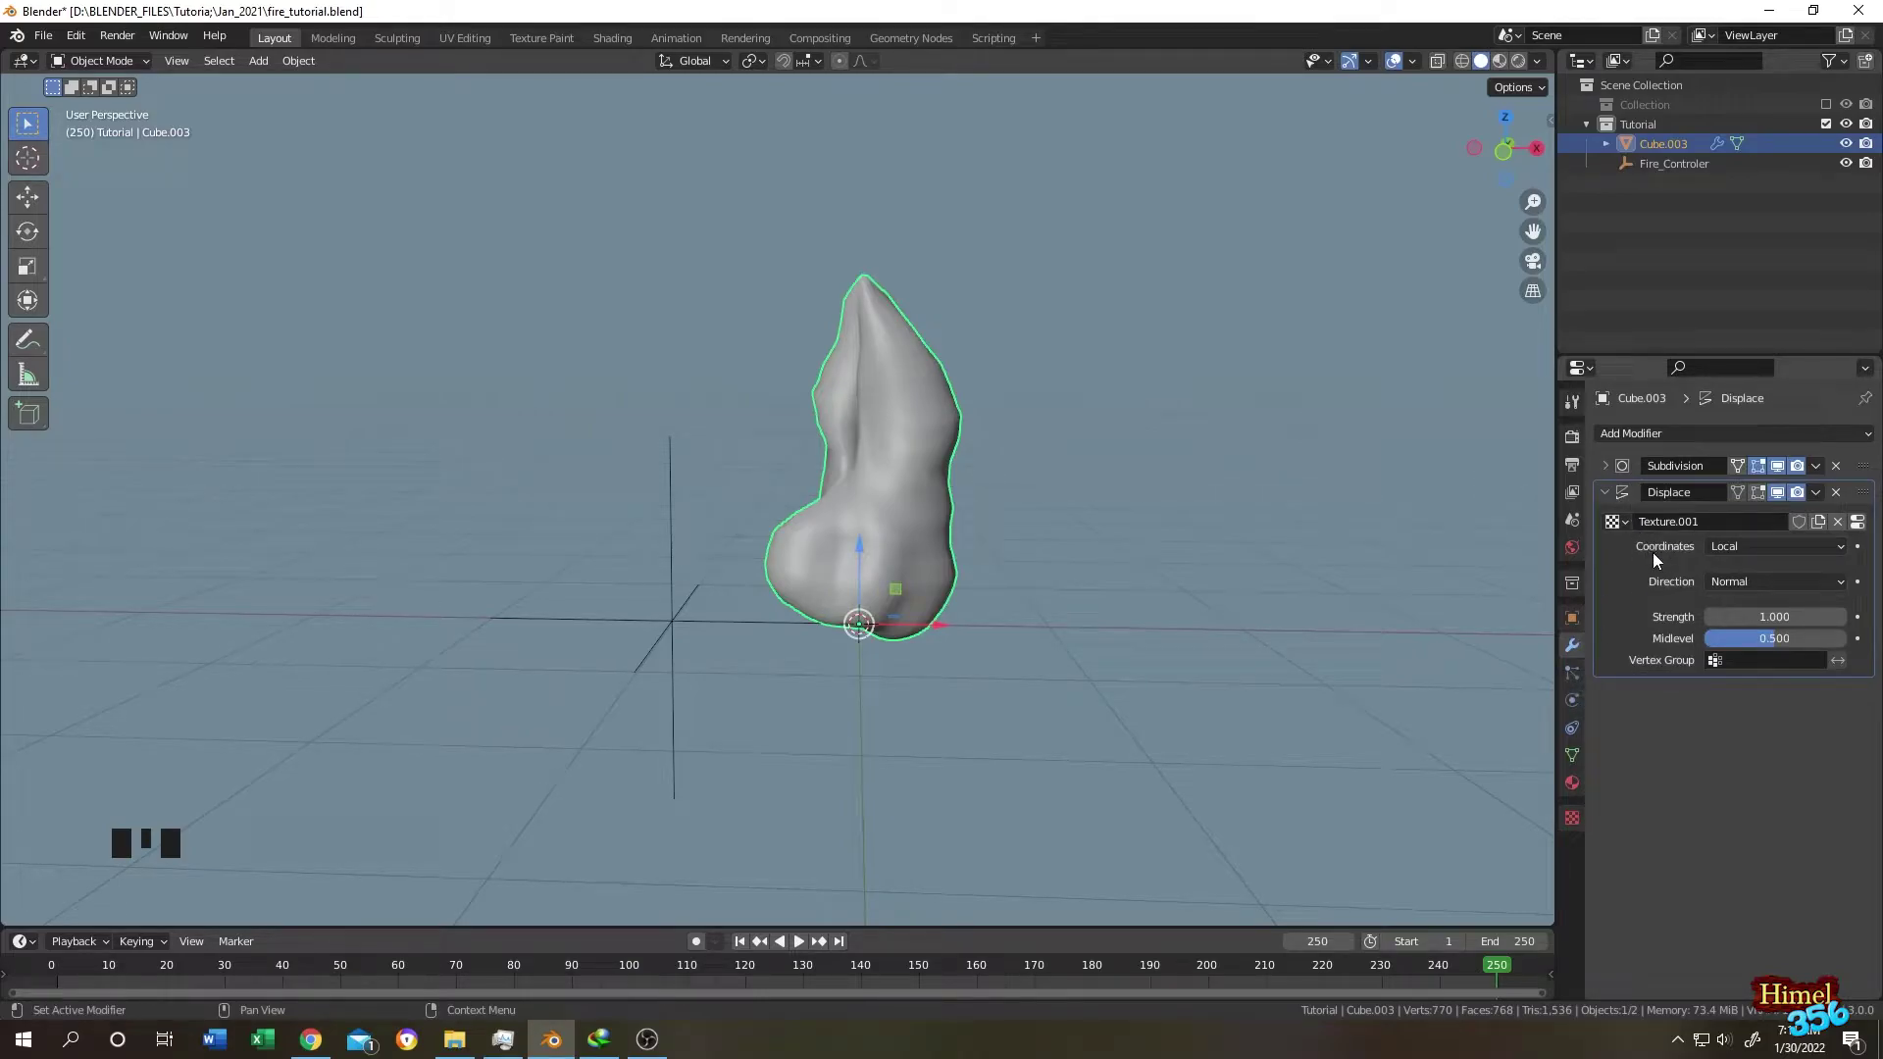
click(1767, 551)
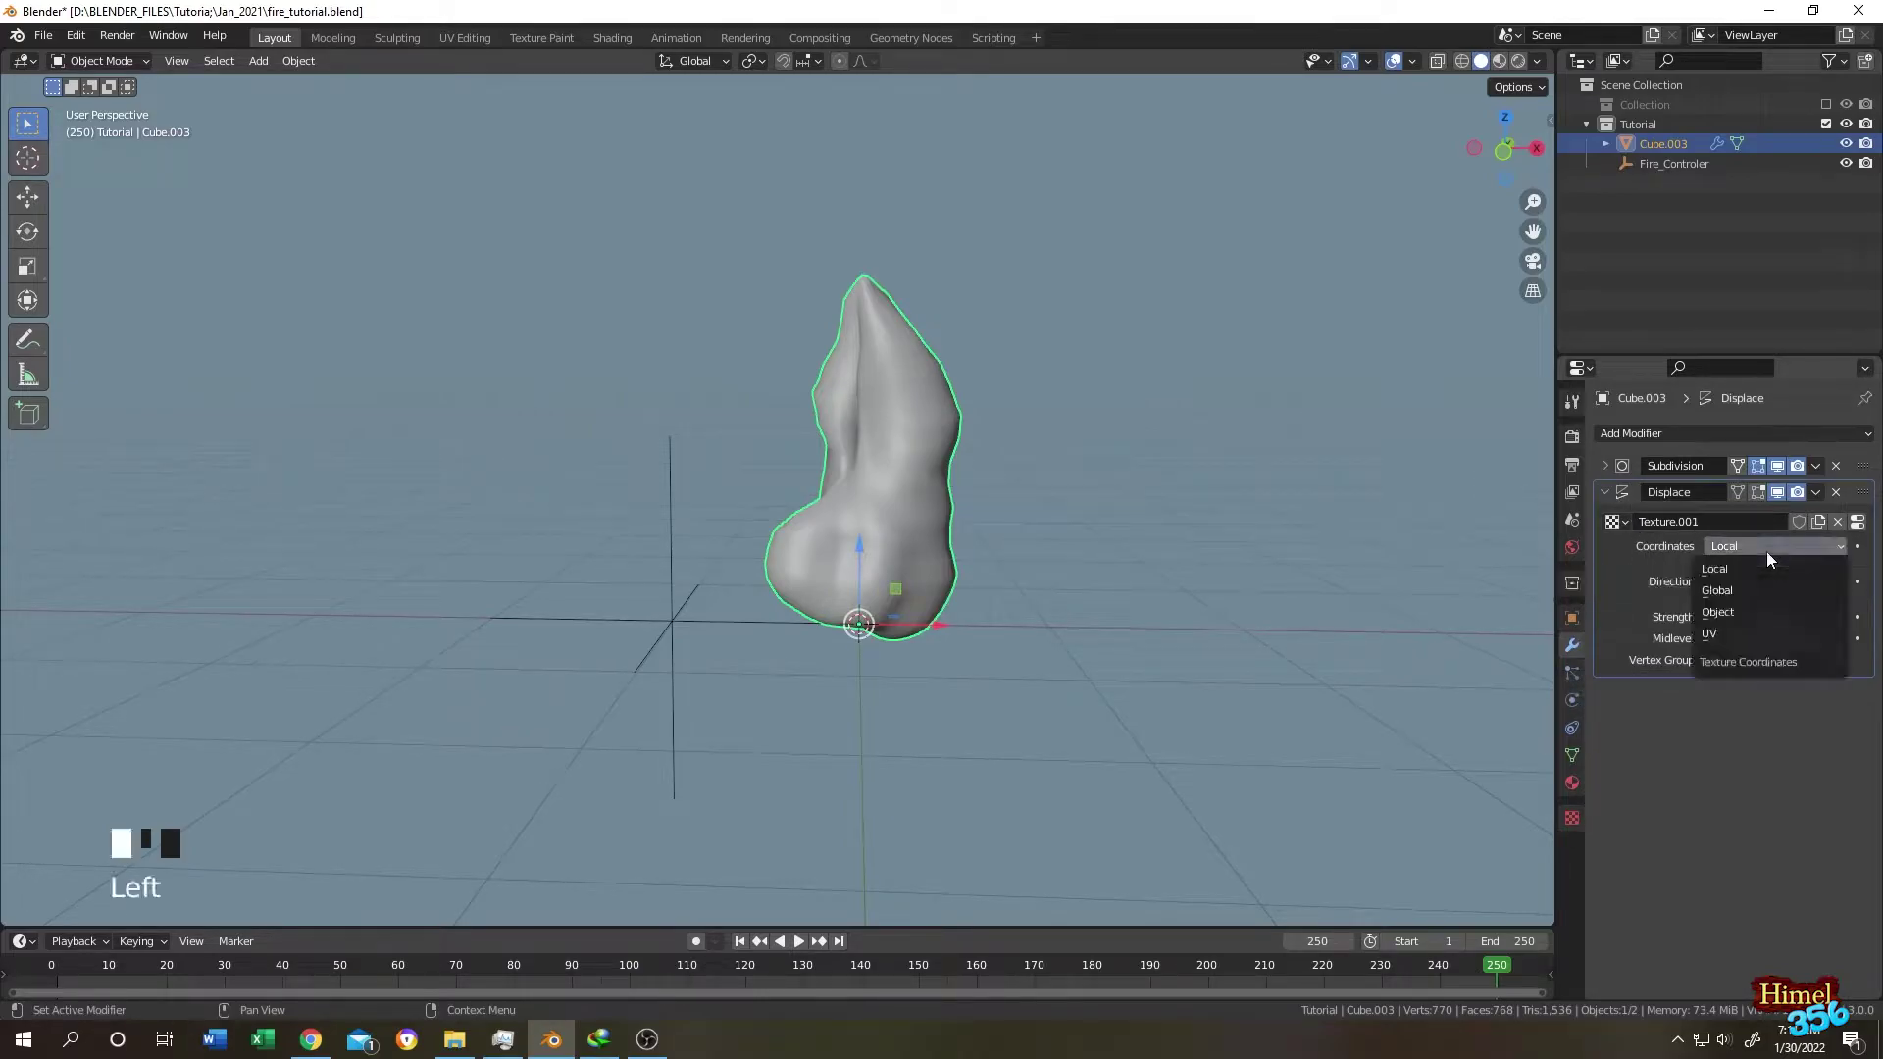
click(1736, 610)
click(1837, 569)
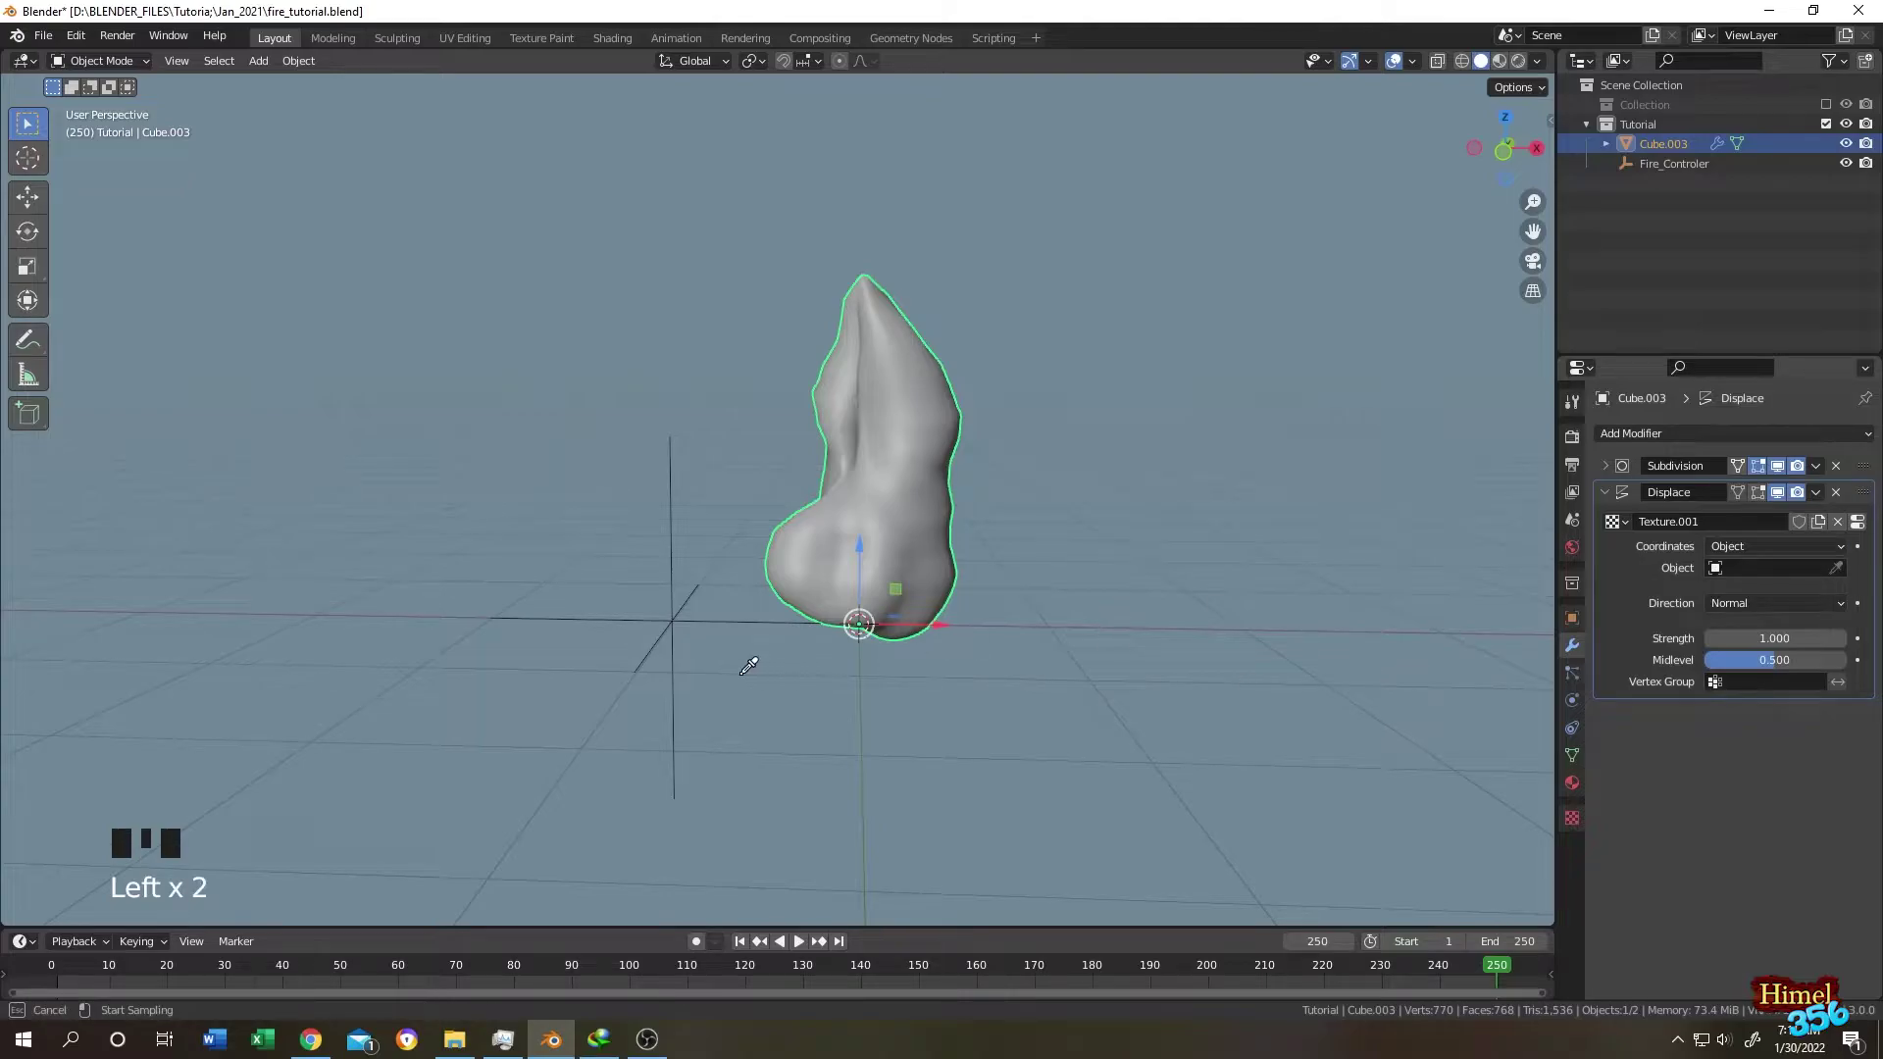
click(668, 622)
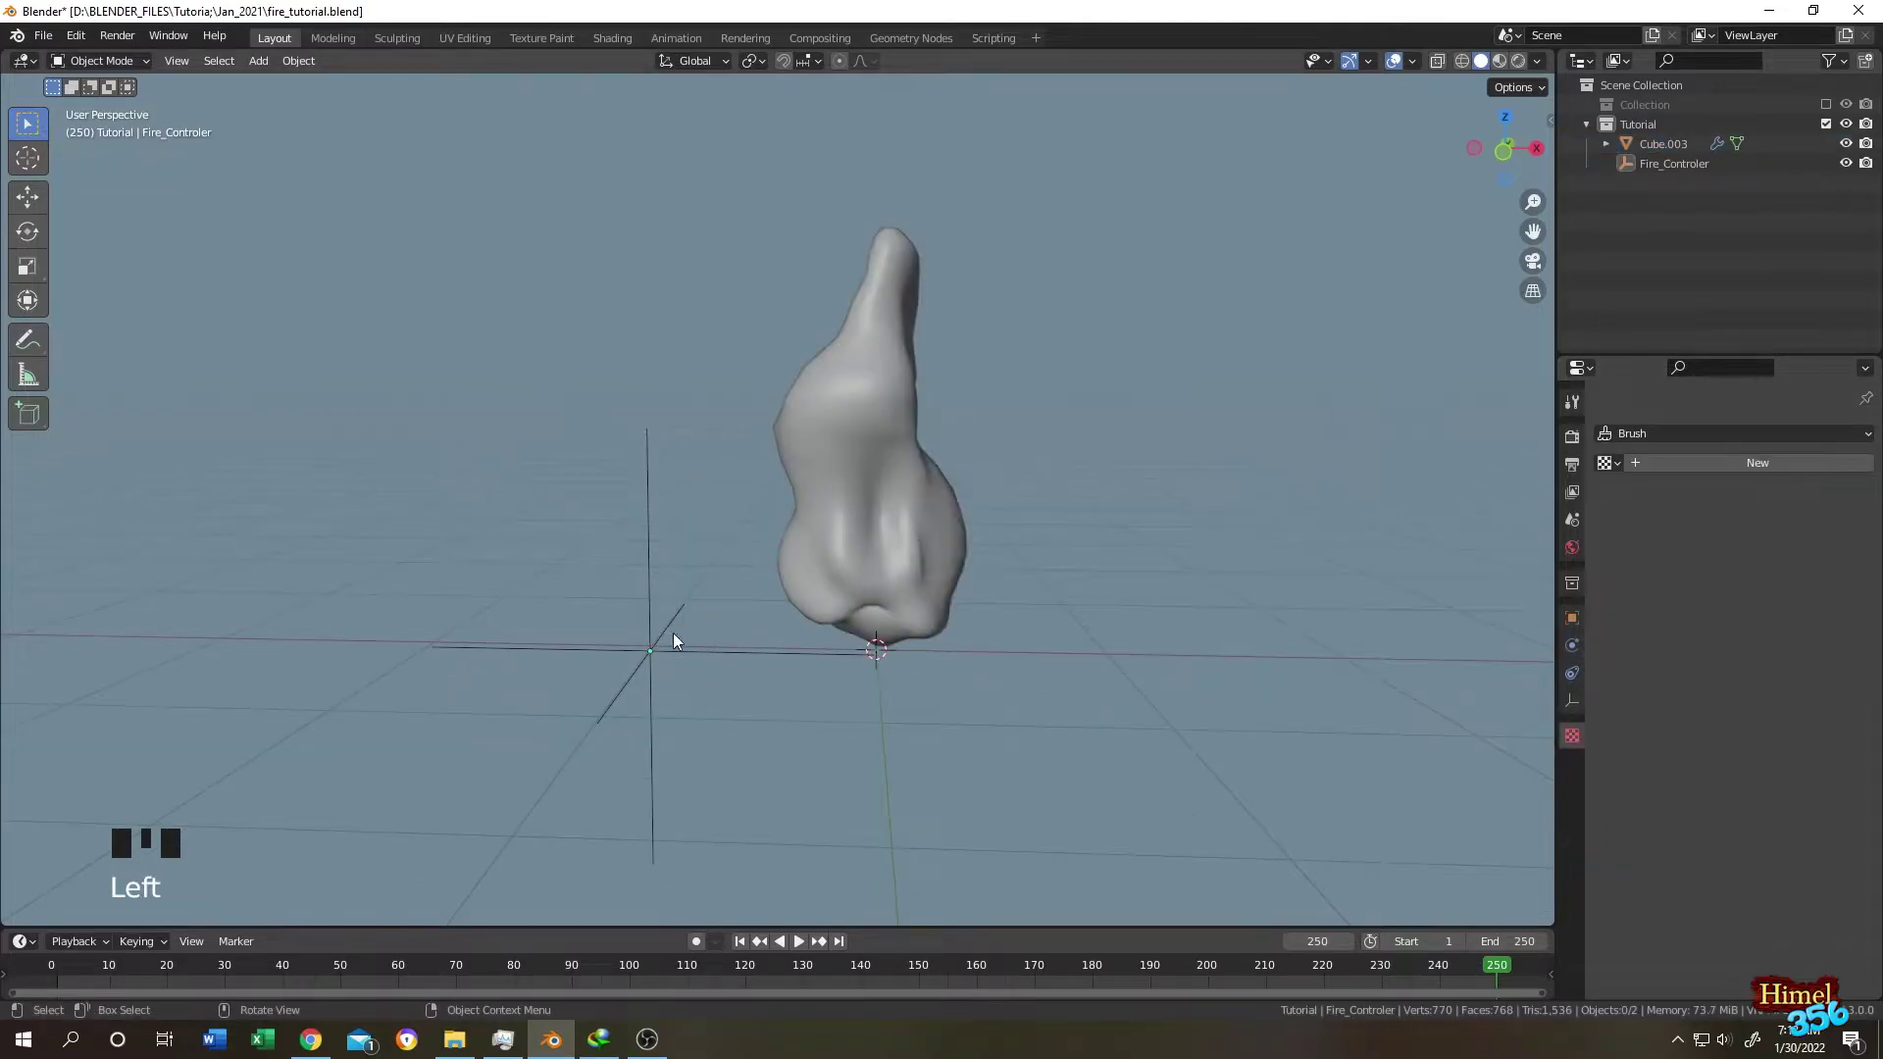
Raise Fire_Controler to reshape the flame, then reselect Cube.003.
click(654, 651)
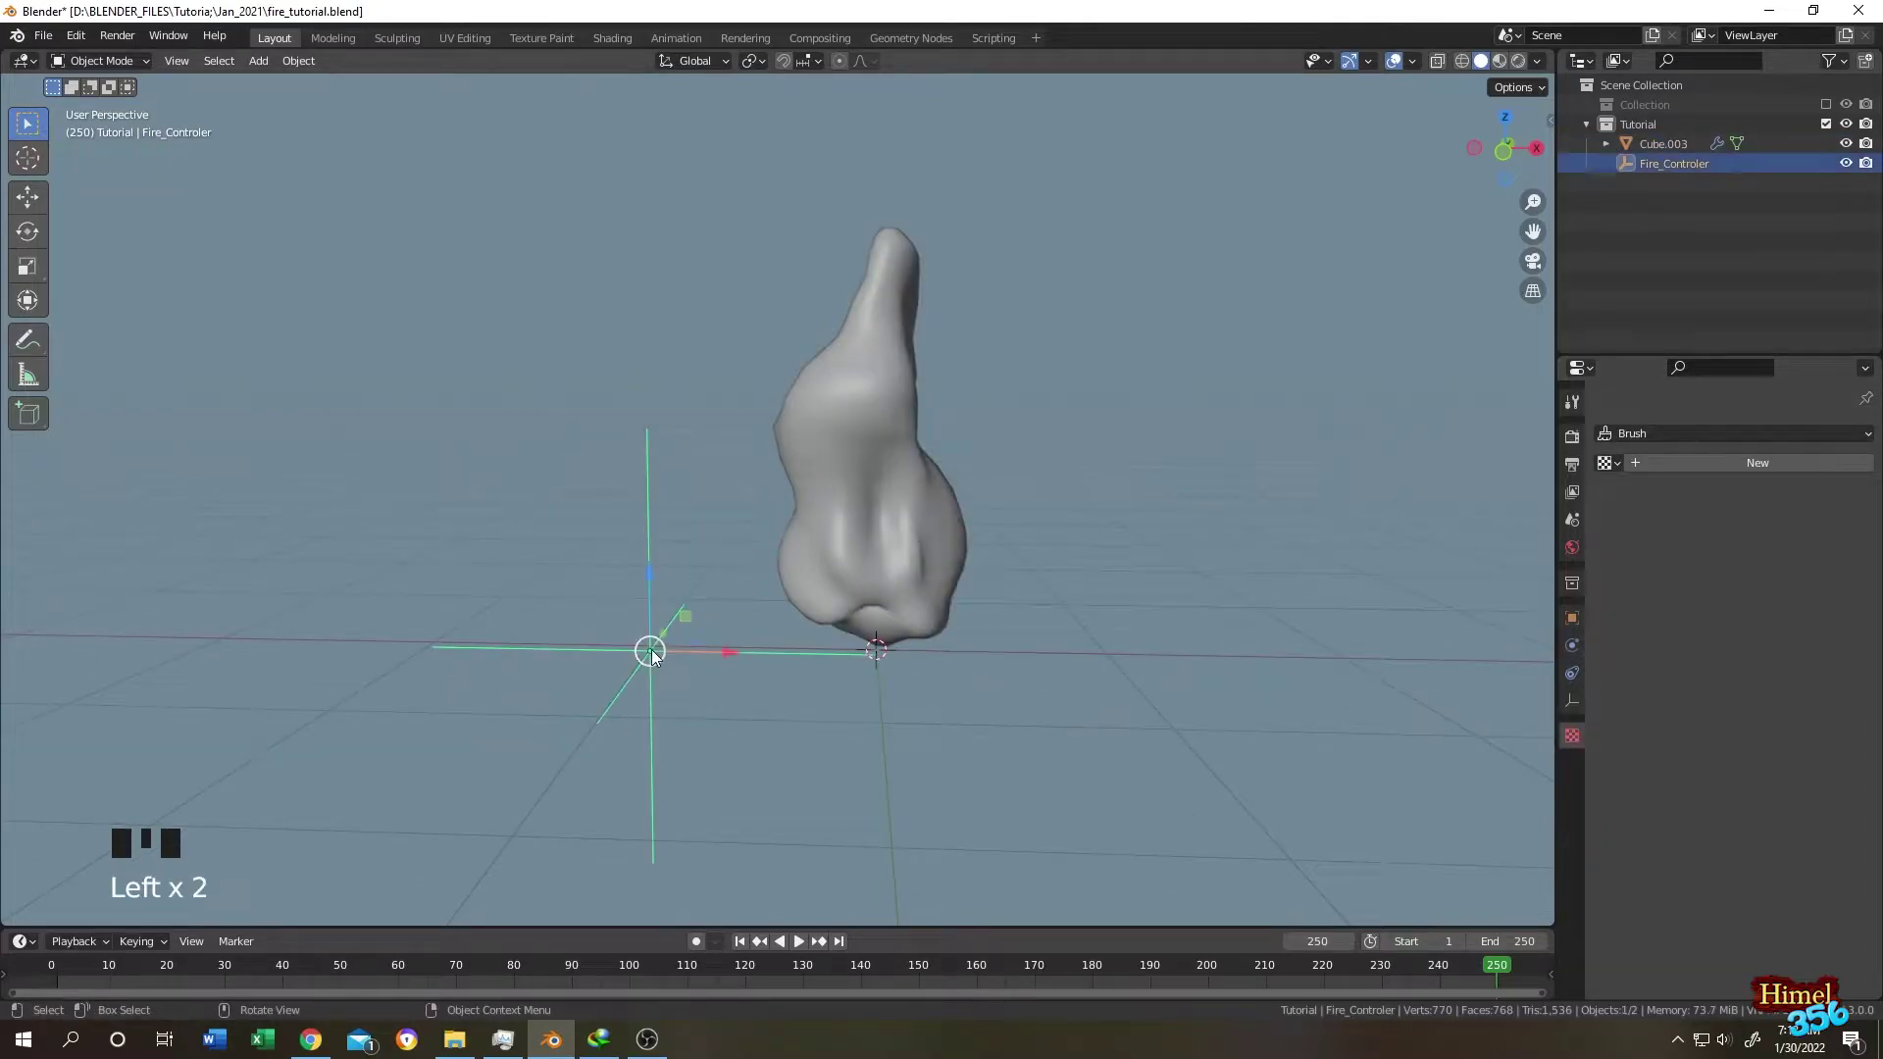
drag(654, 584, 631, 553)
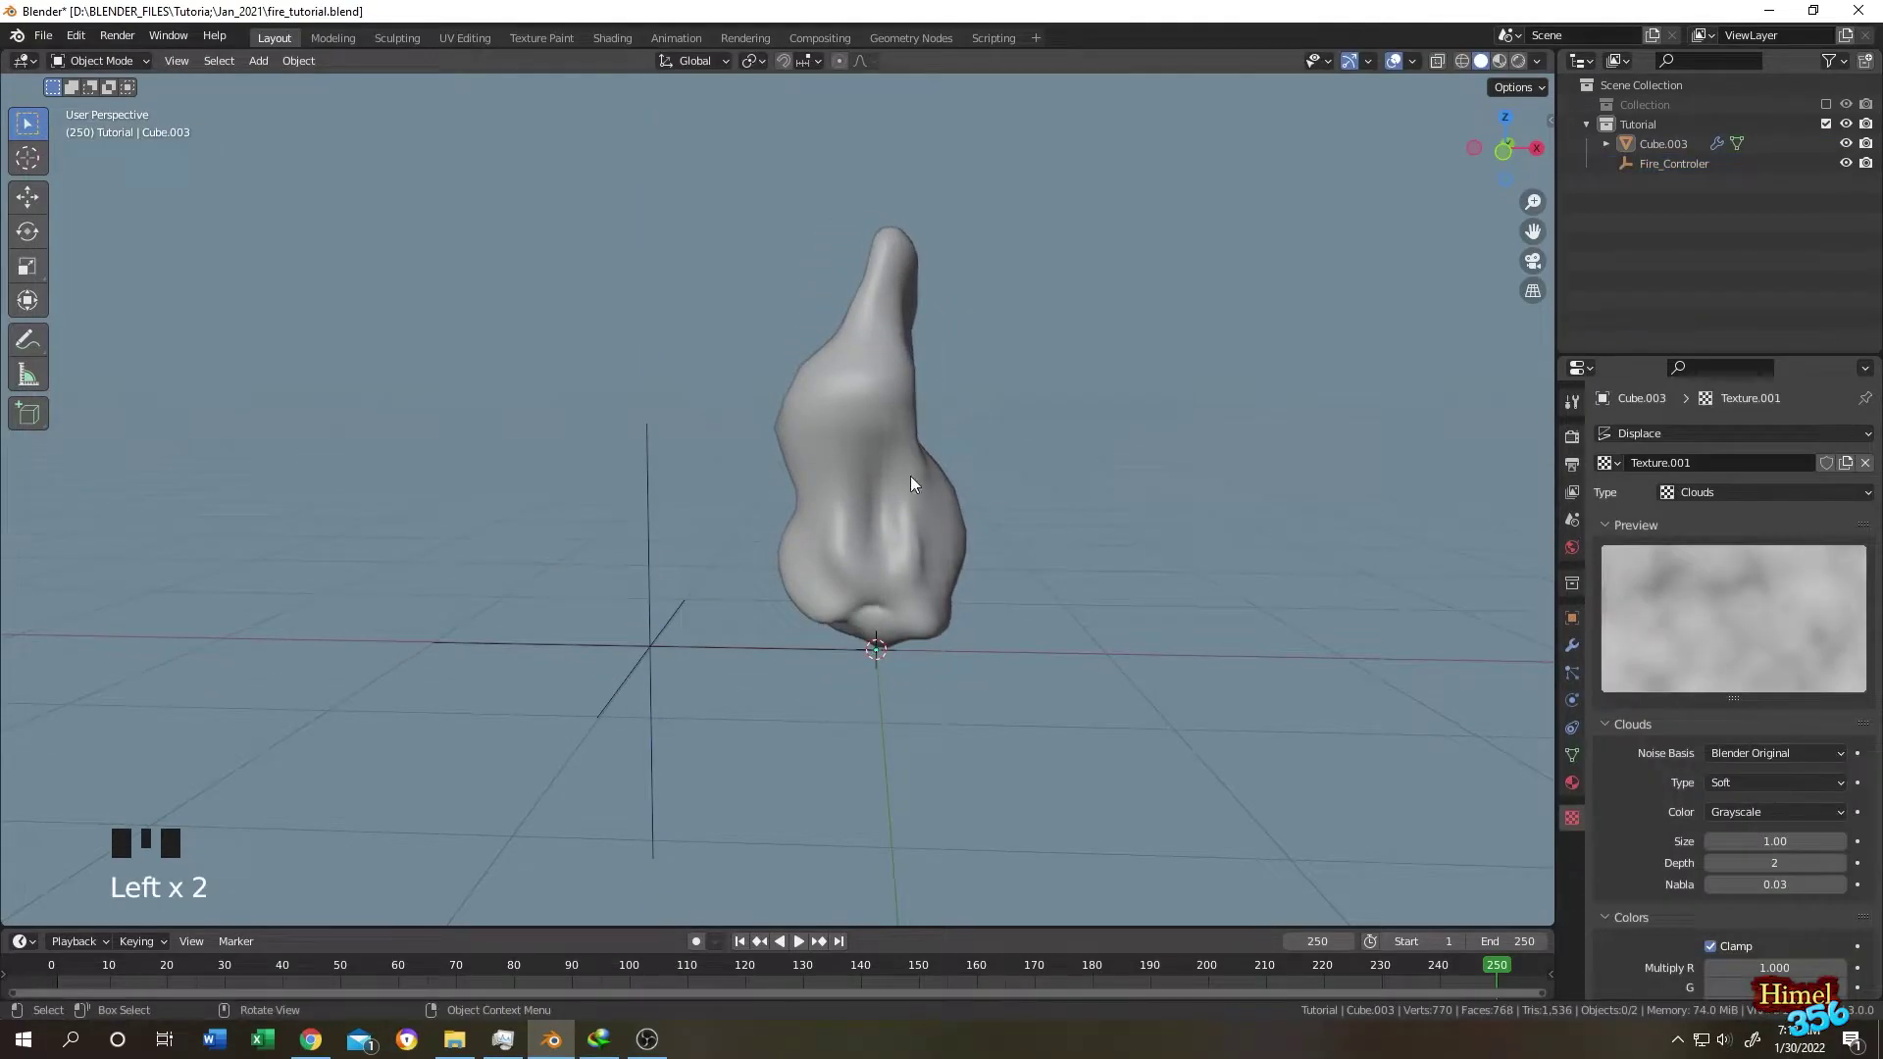
click(857, 465)
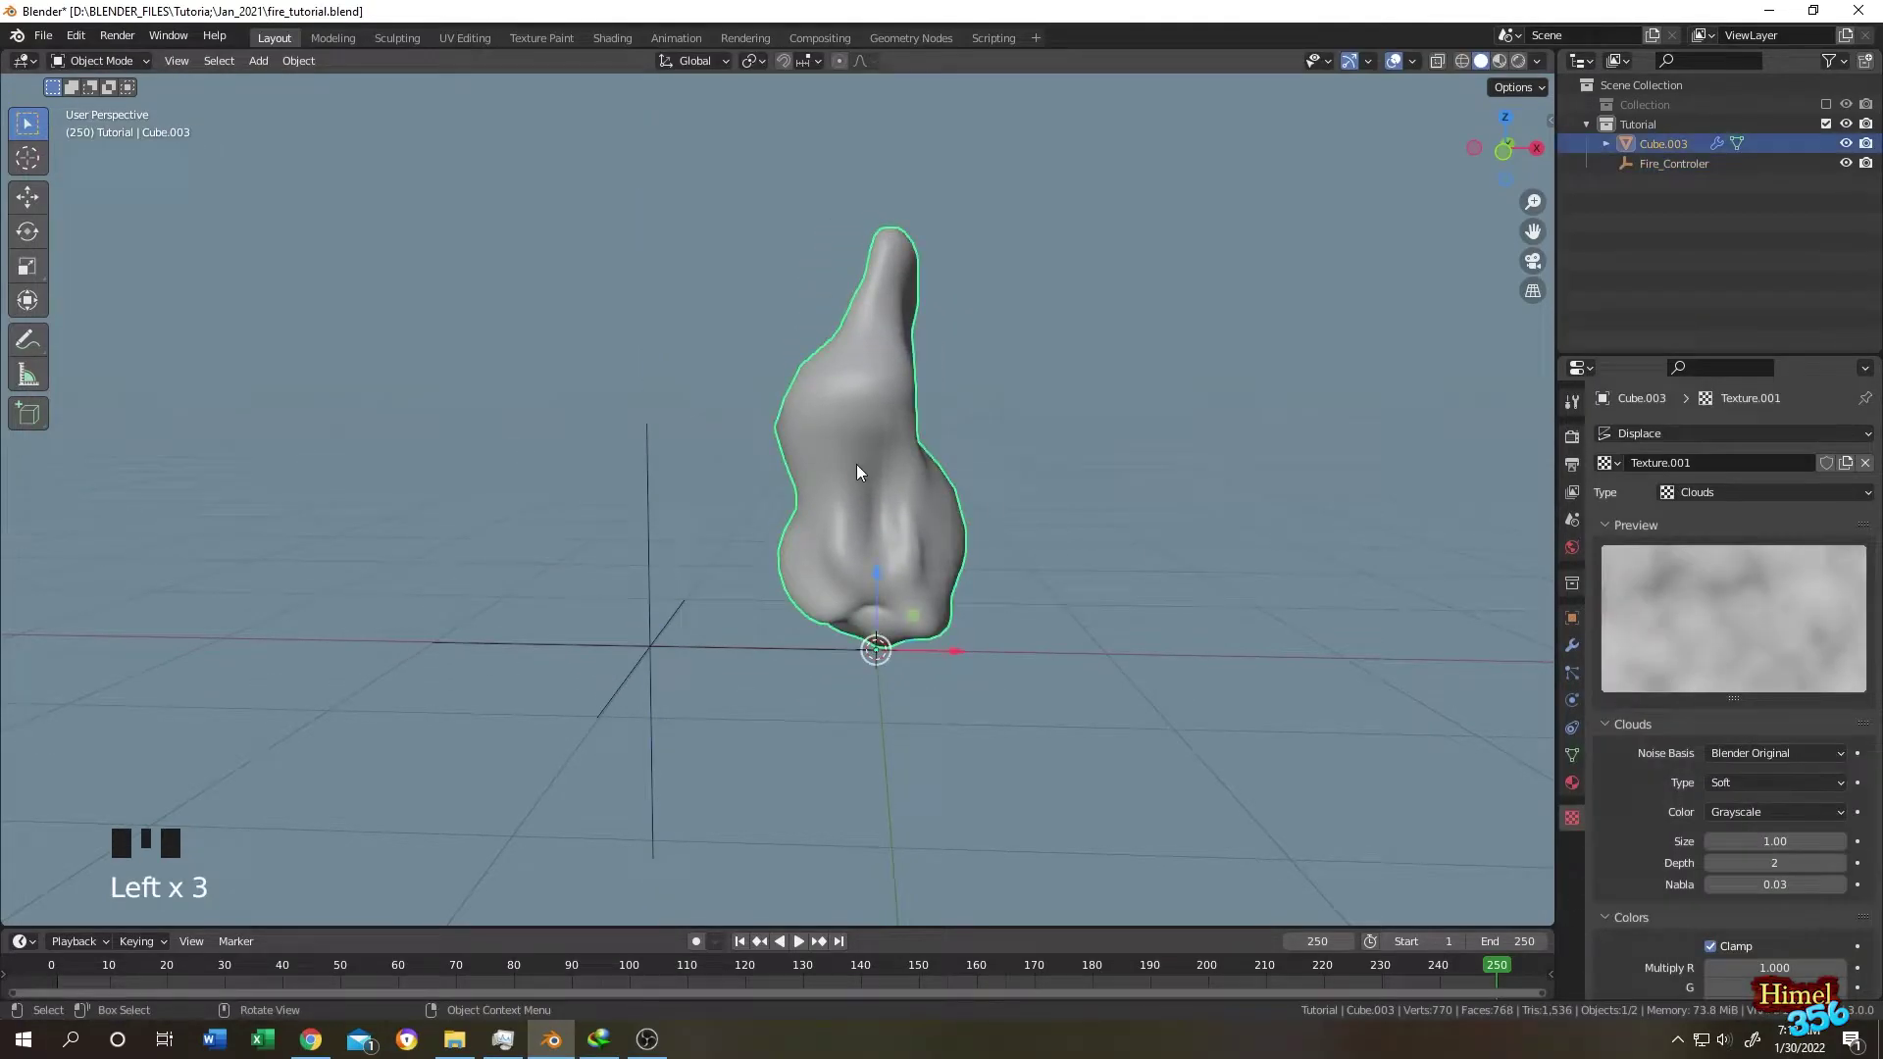
Give the flame a new material named 'tutorial_fire' and view it in material preview.
click(1573, 782)
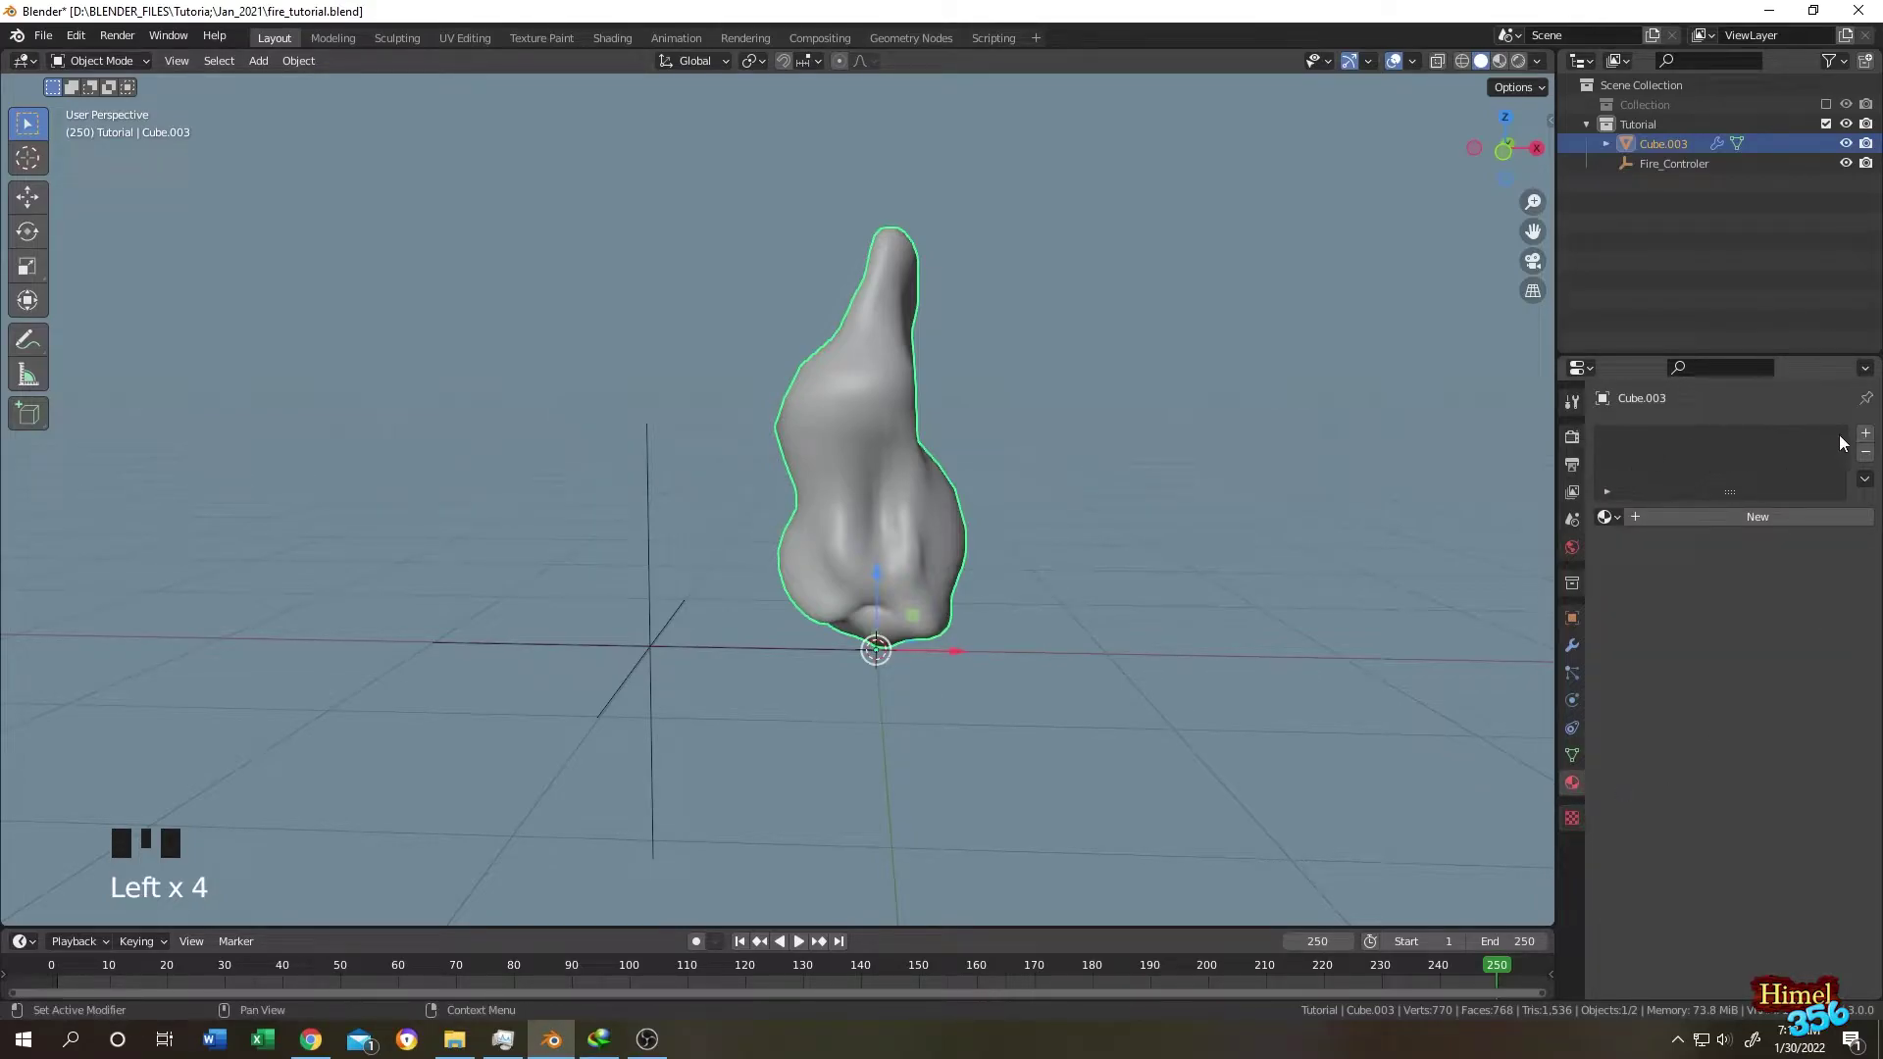
click(1866, 432)
click(1734, 515)
click(1684, 440)
double_click(1684, 438)
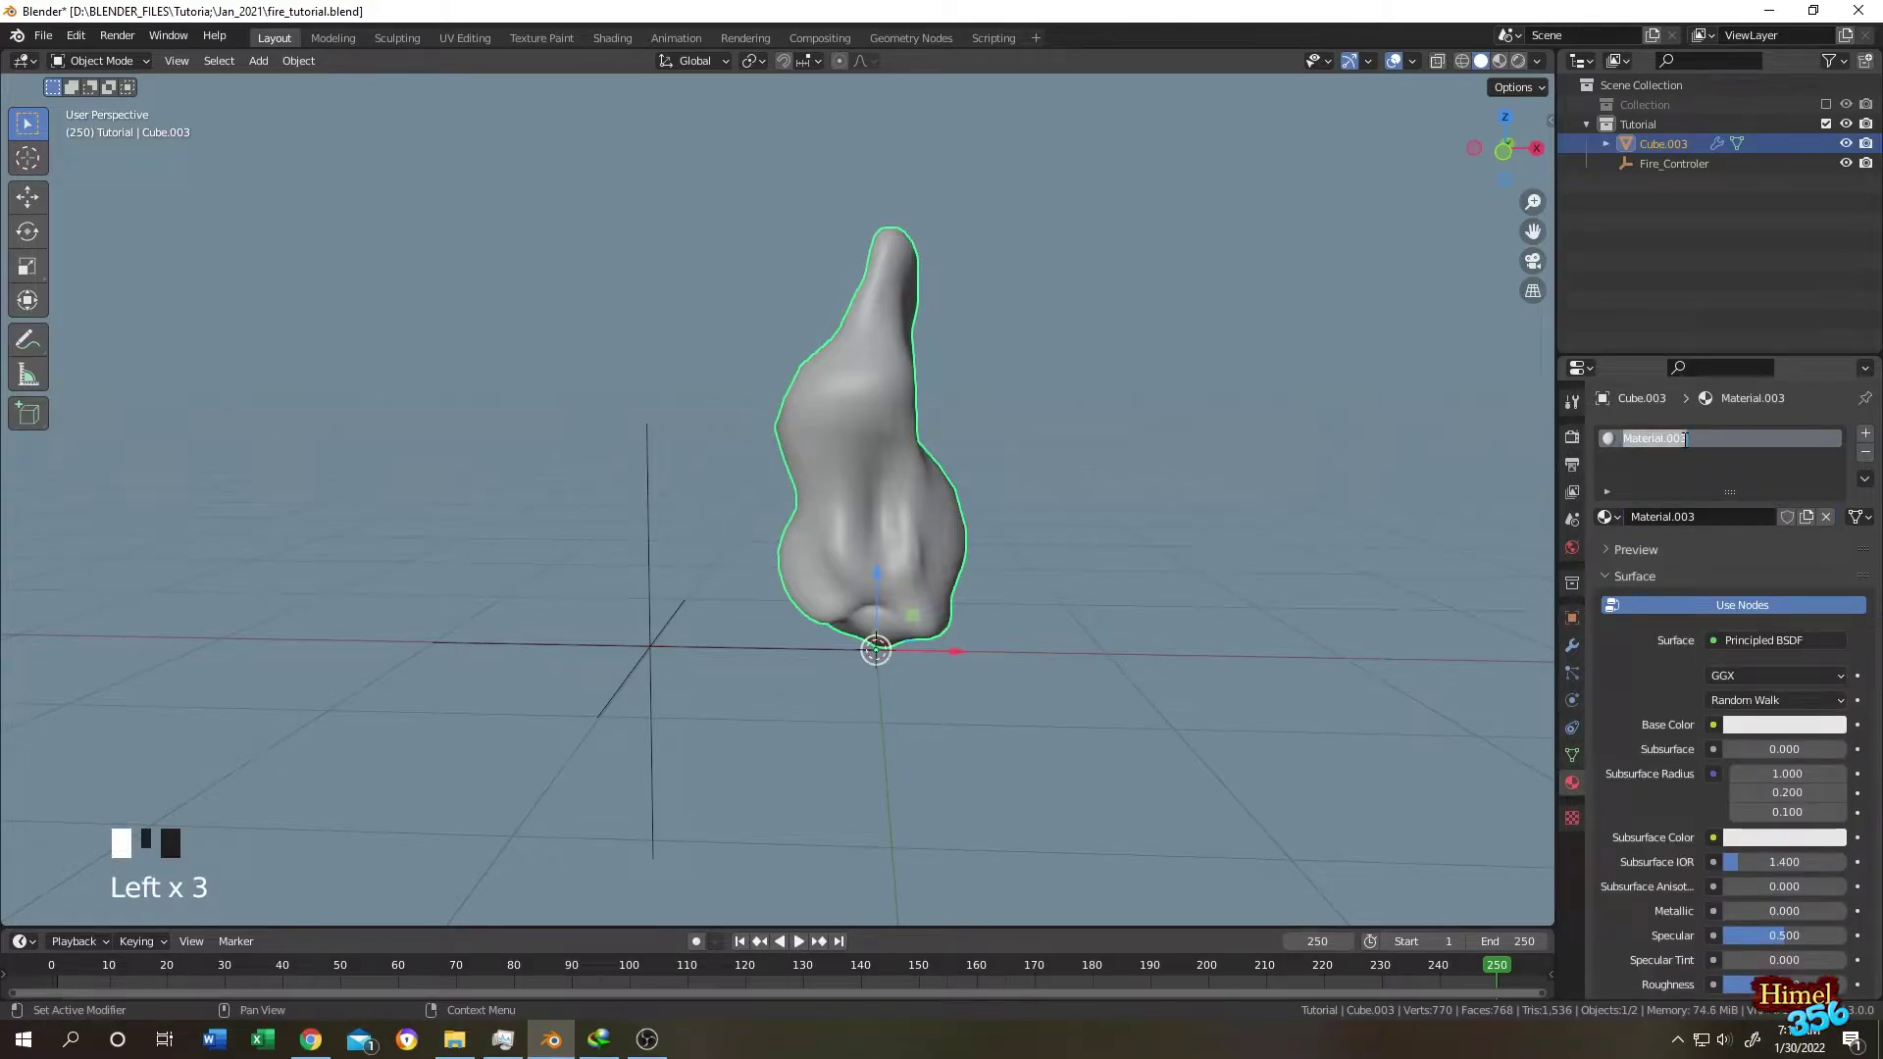
text(tutorial_fire)
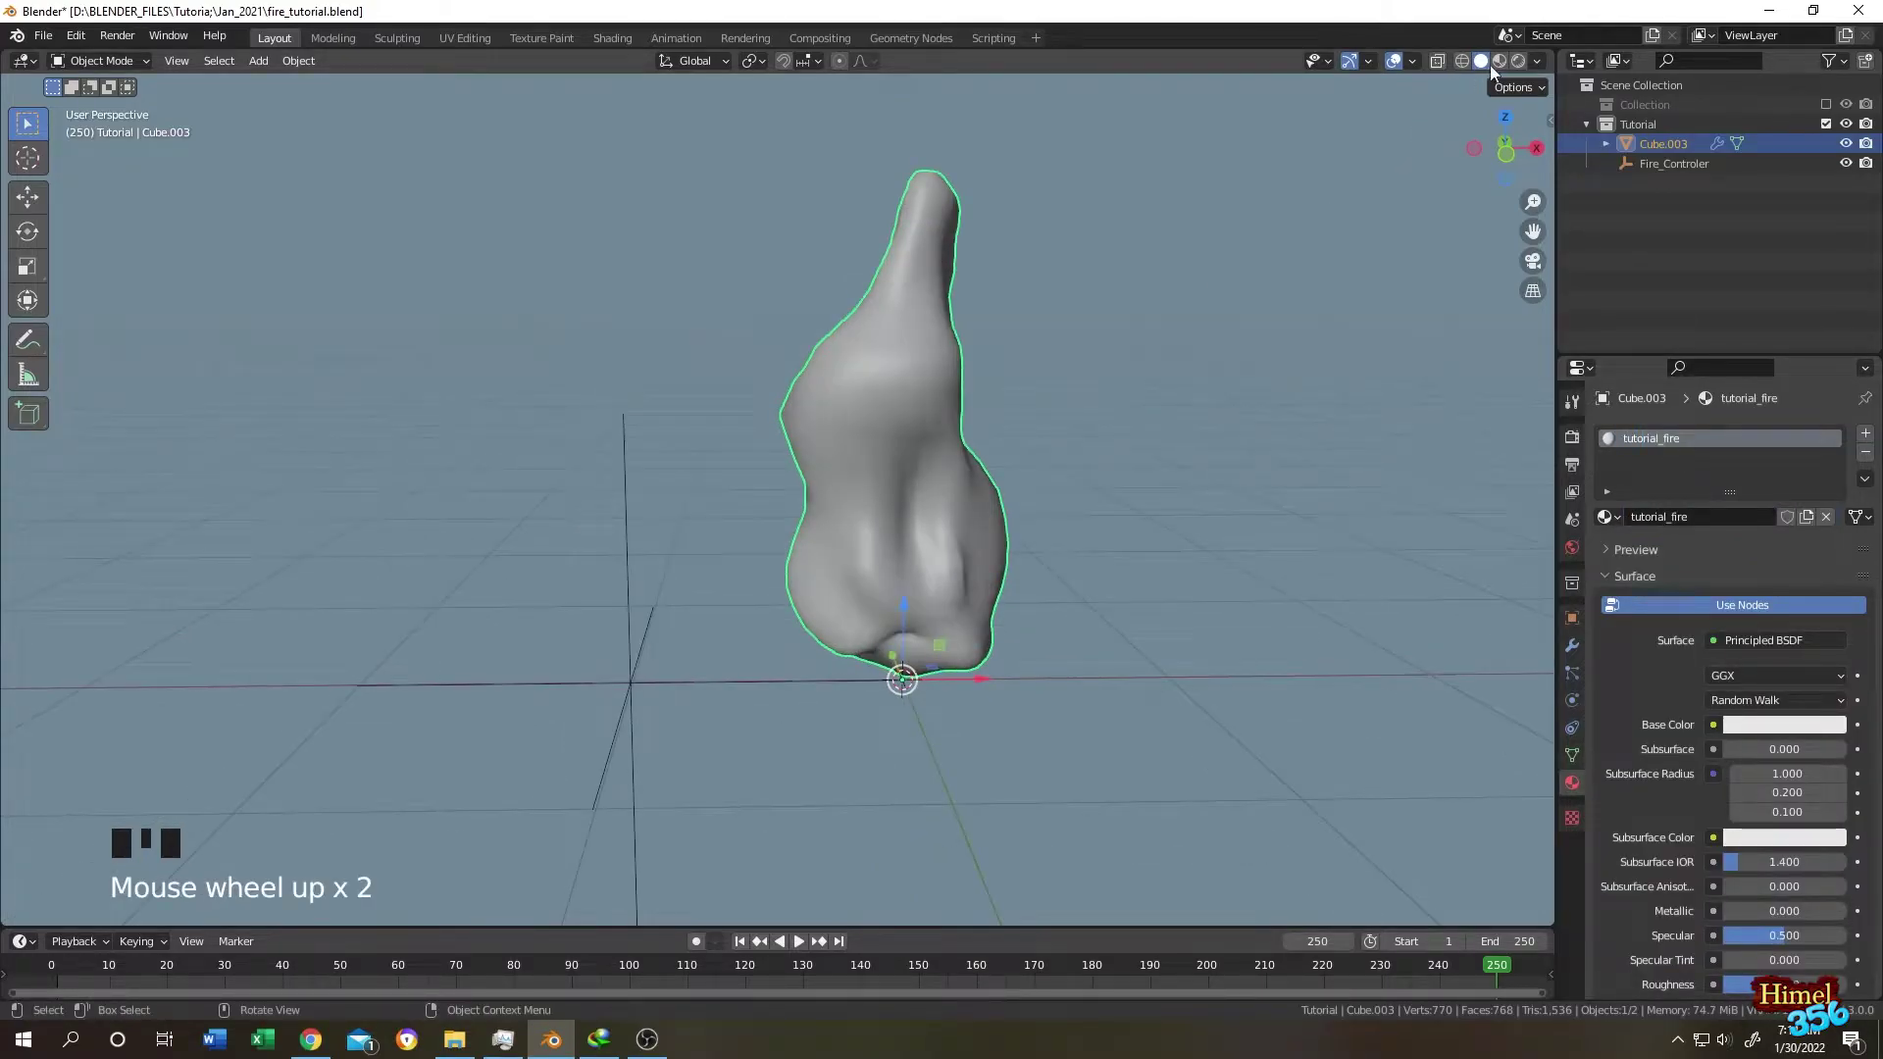
click(1502, 63)
middle_drag(981, 373, 938, 416)
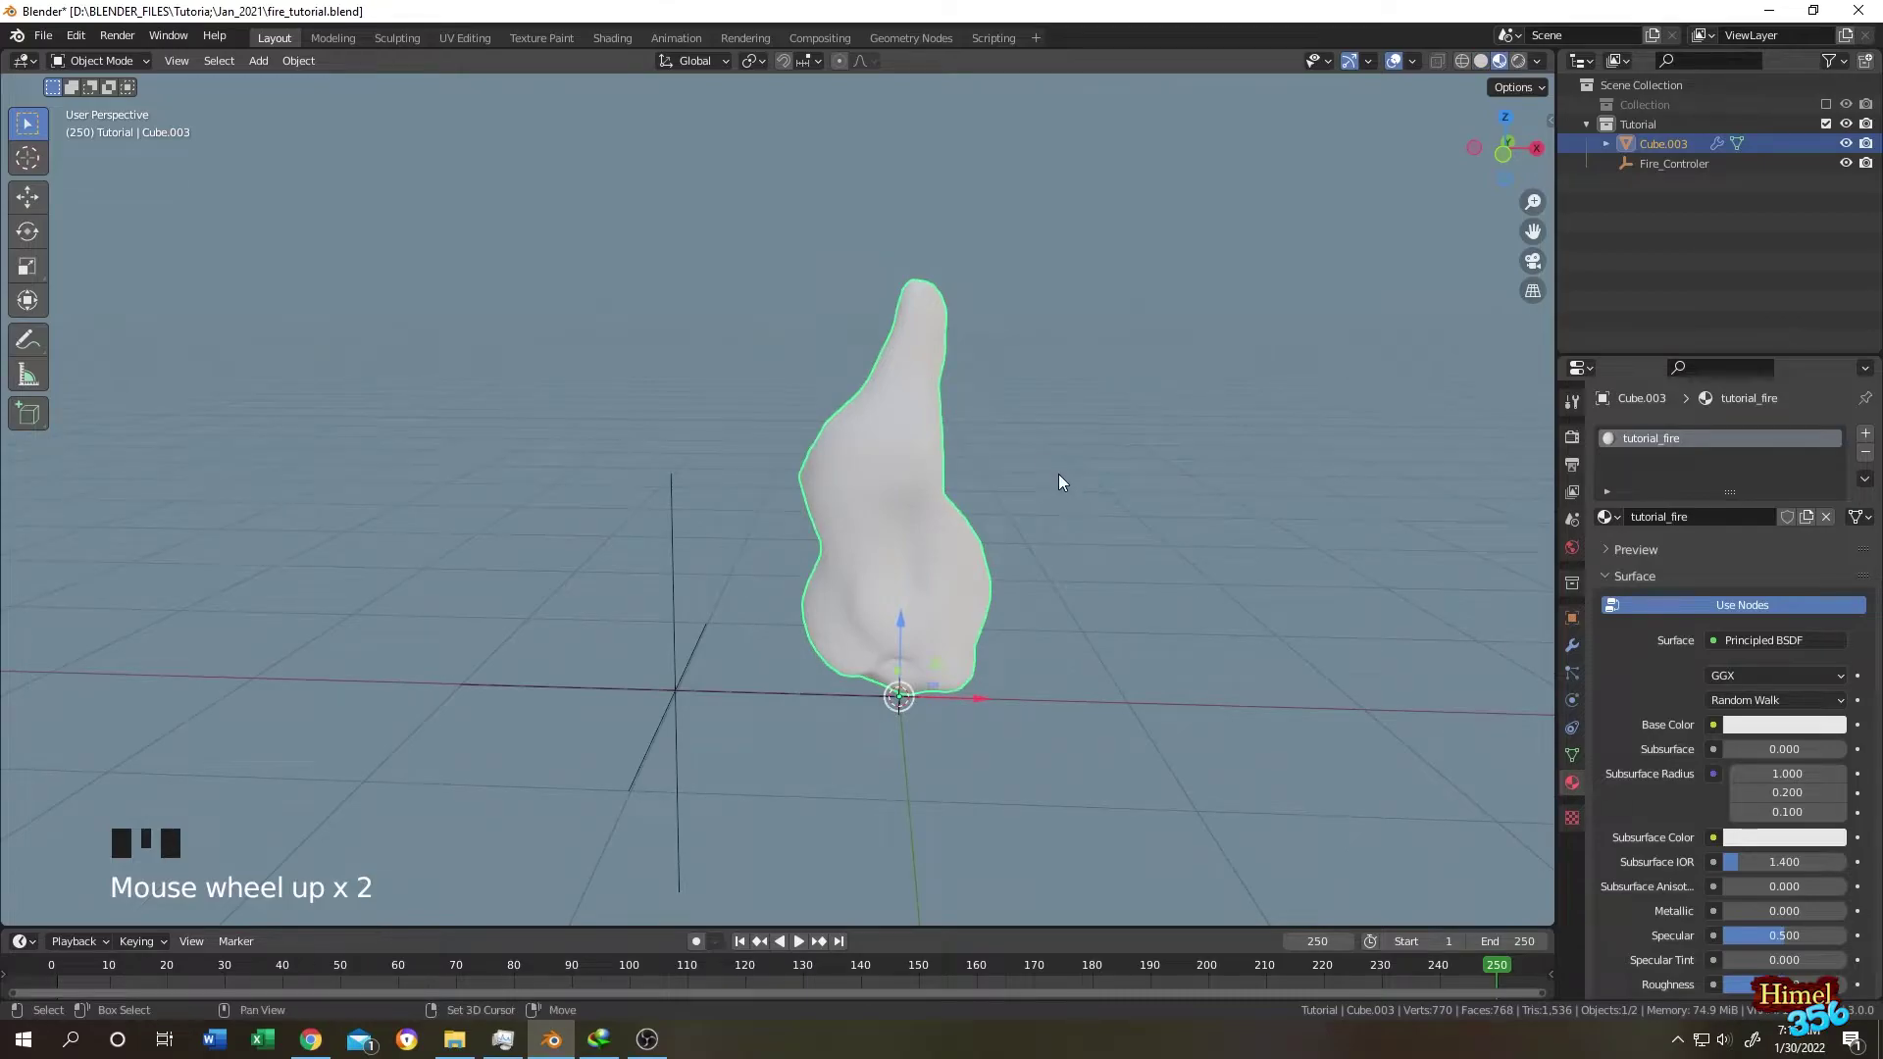
Add a point light and move it up above the flame.
key(shift+a)
mouse_move(1044, 461)
mouse_move(1004, 512)
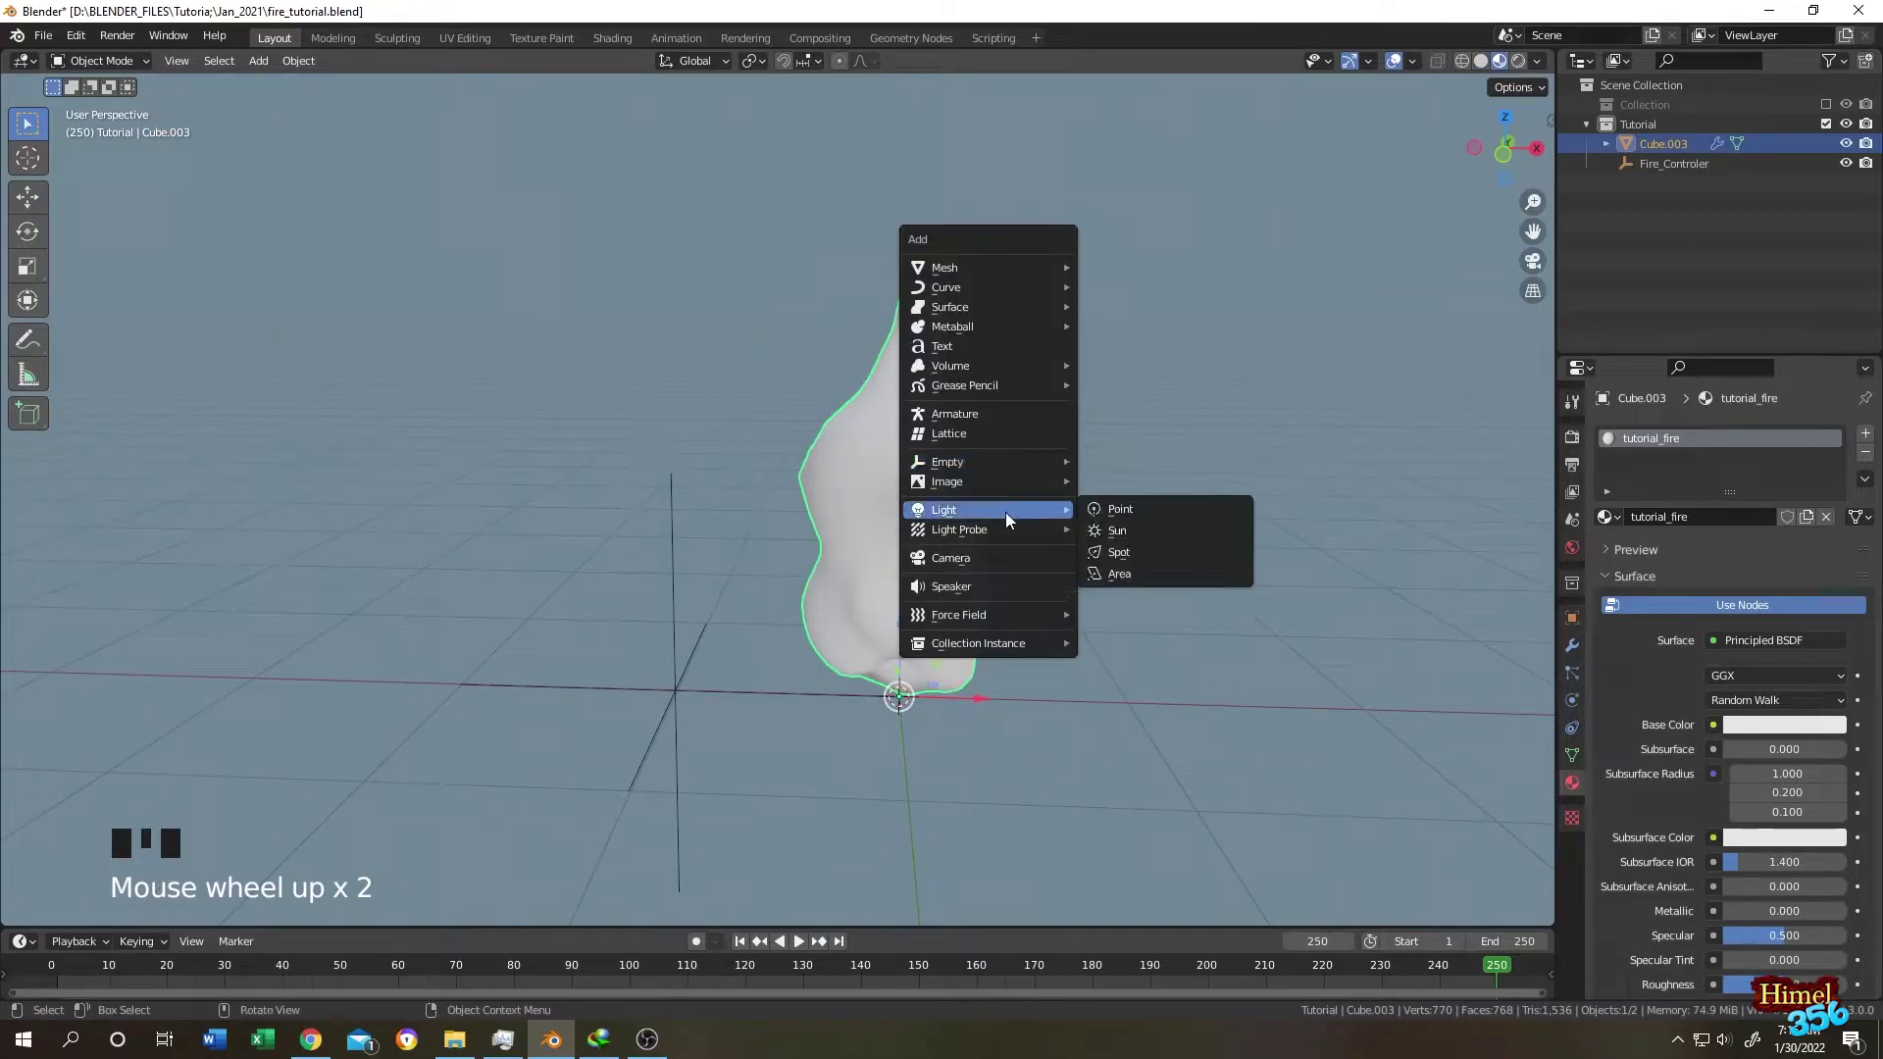
click(1156, 508)
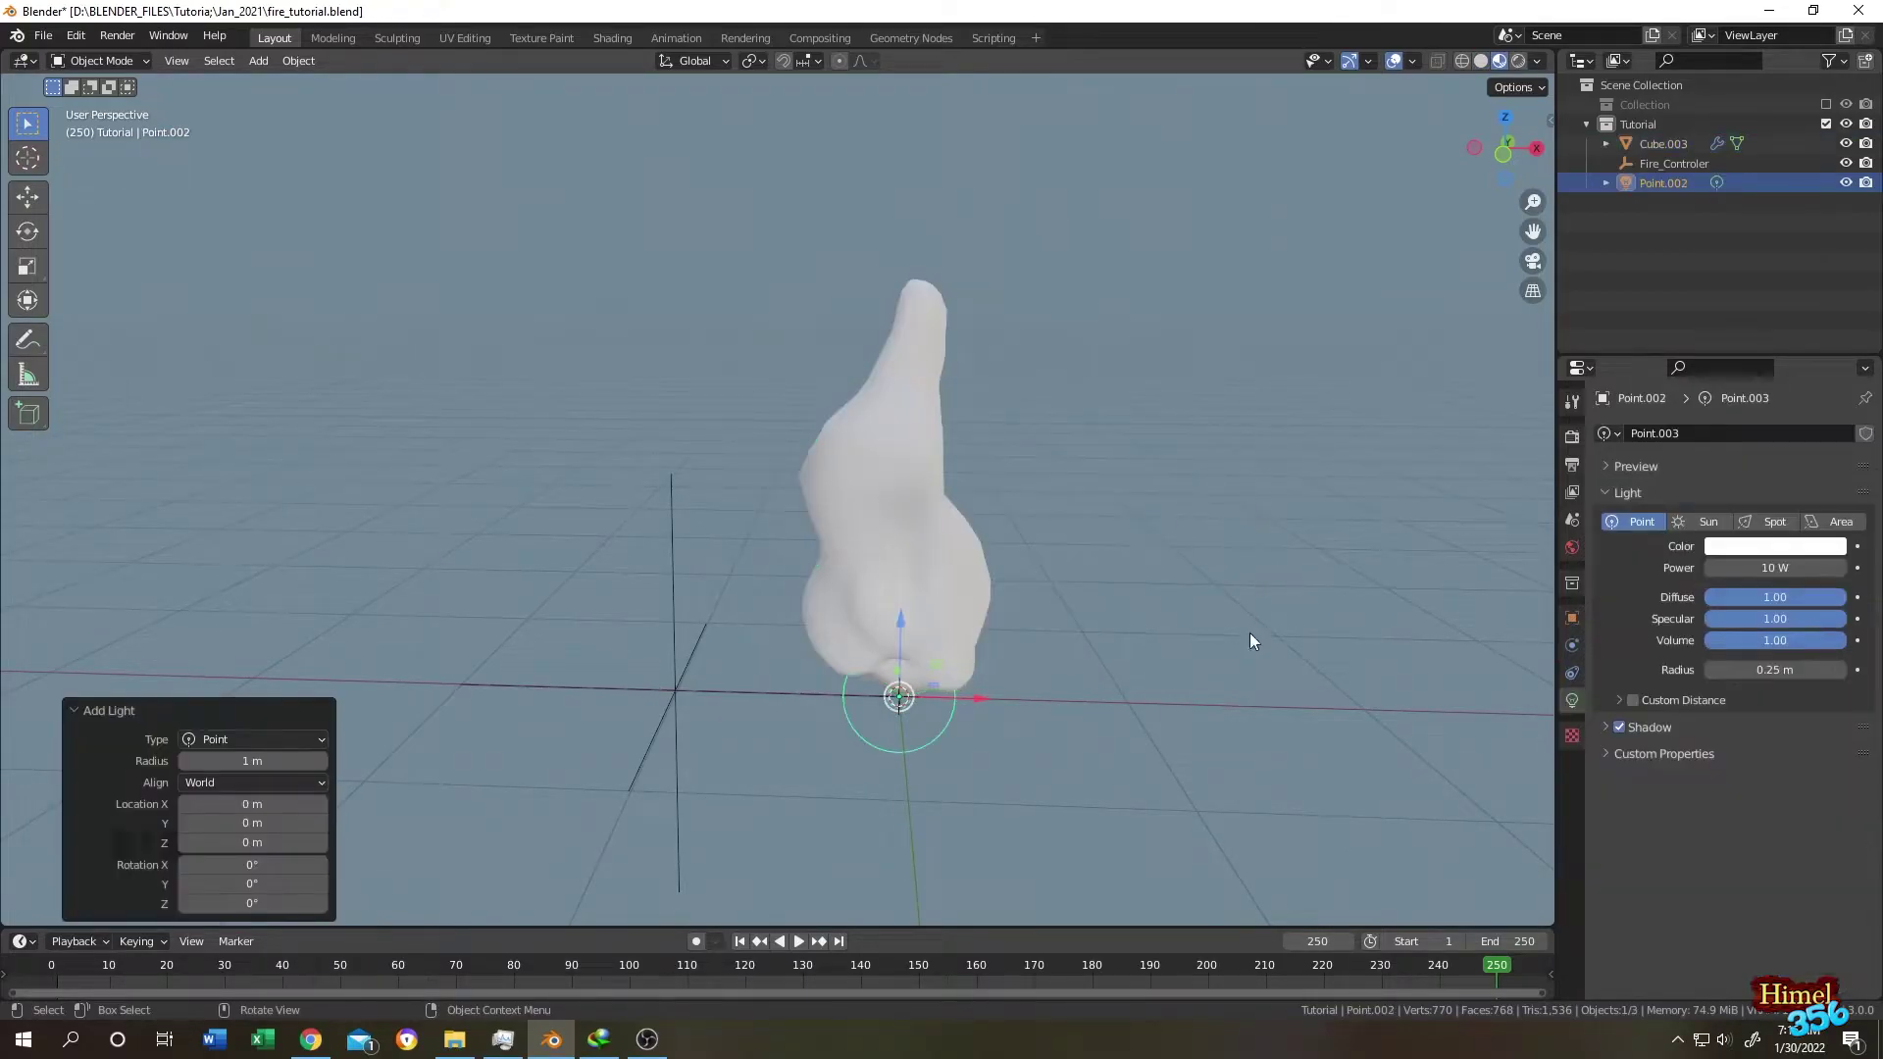
drag(967, 701, 1262, 701)
key(g)
click(1177, 191)
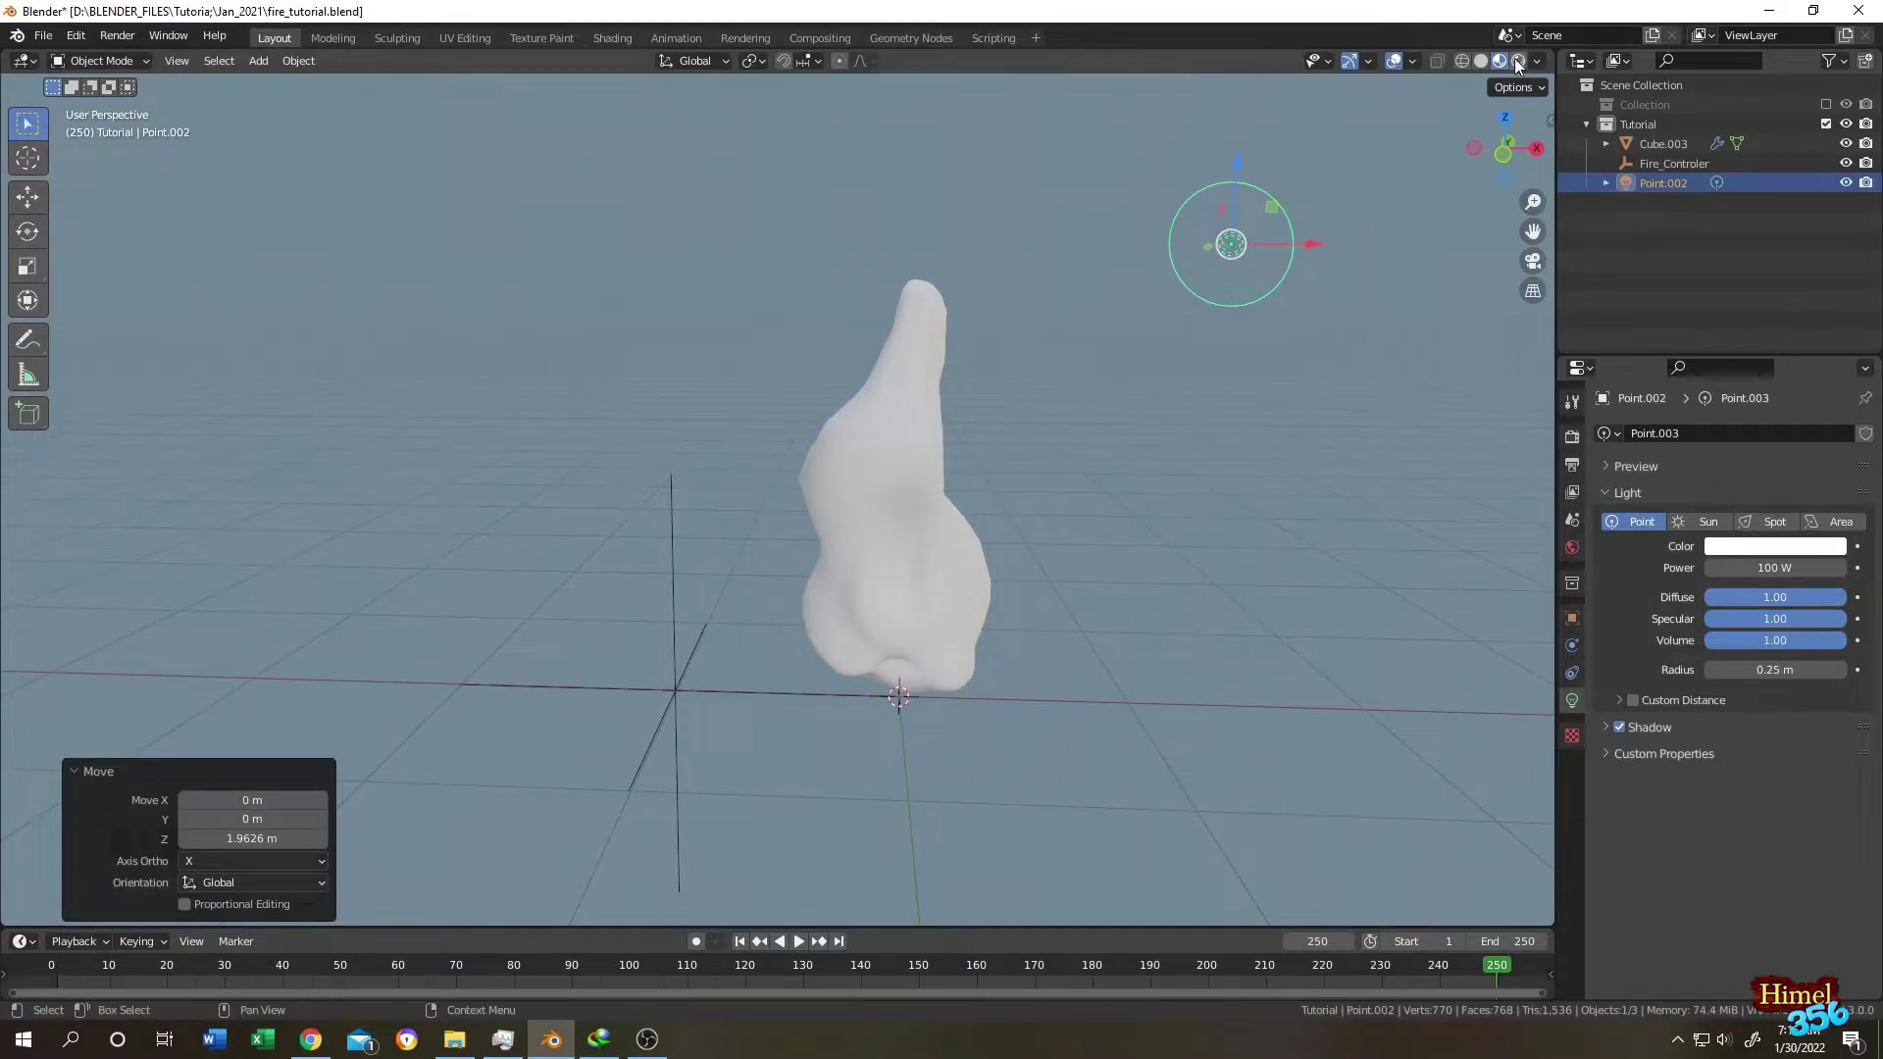
Check the rendered lighting, return to material preview, and reselect the flame.
click(1517, 62)
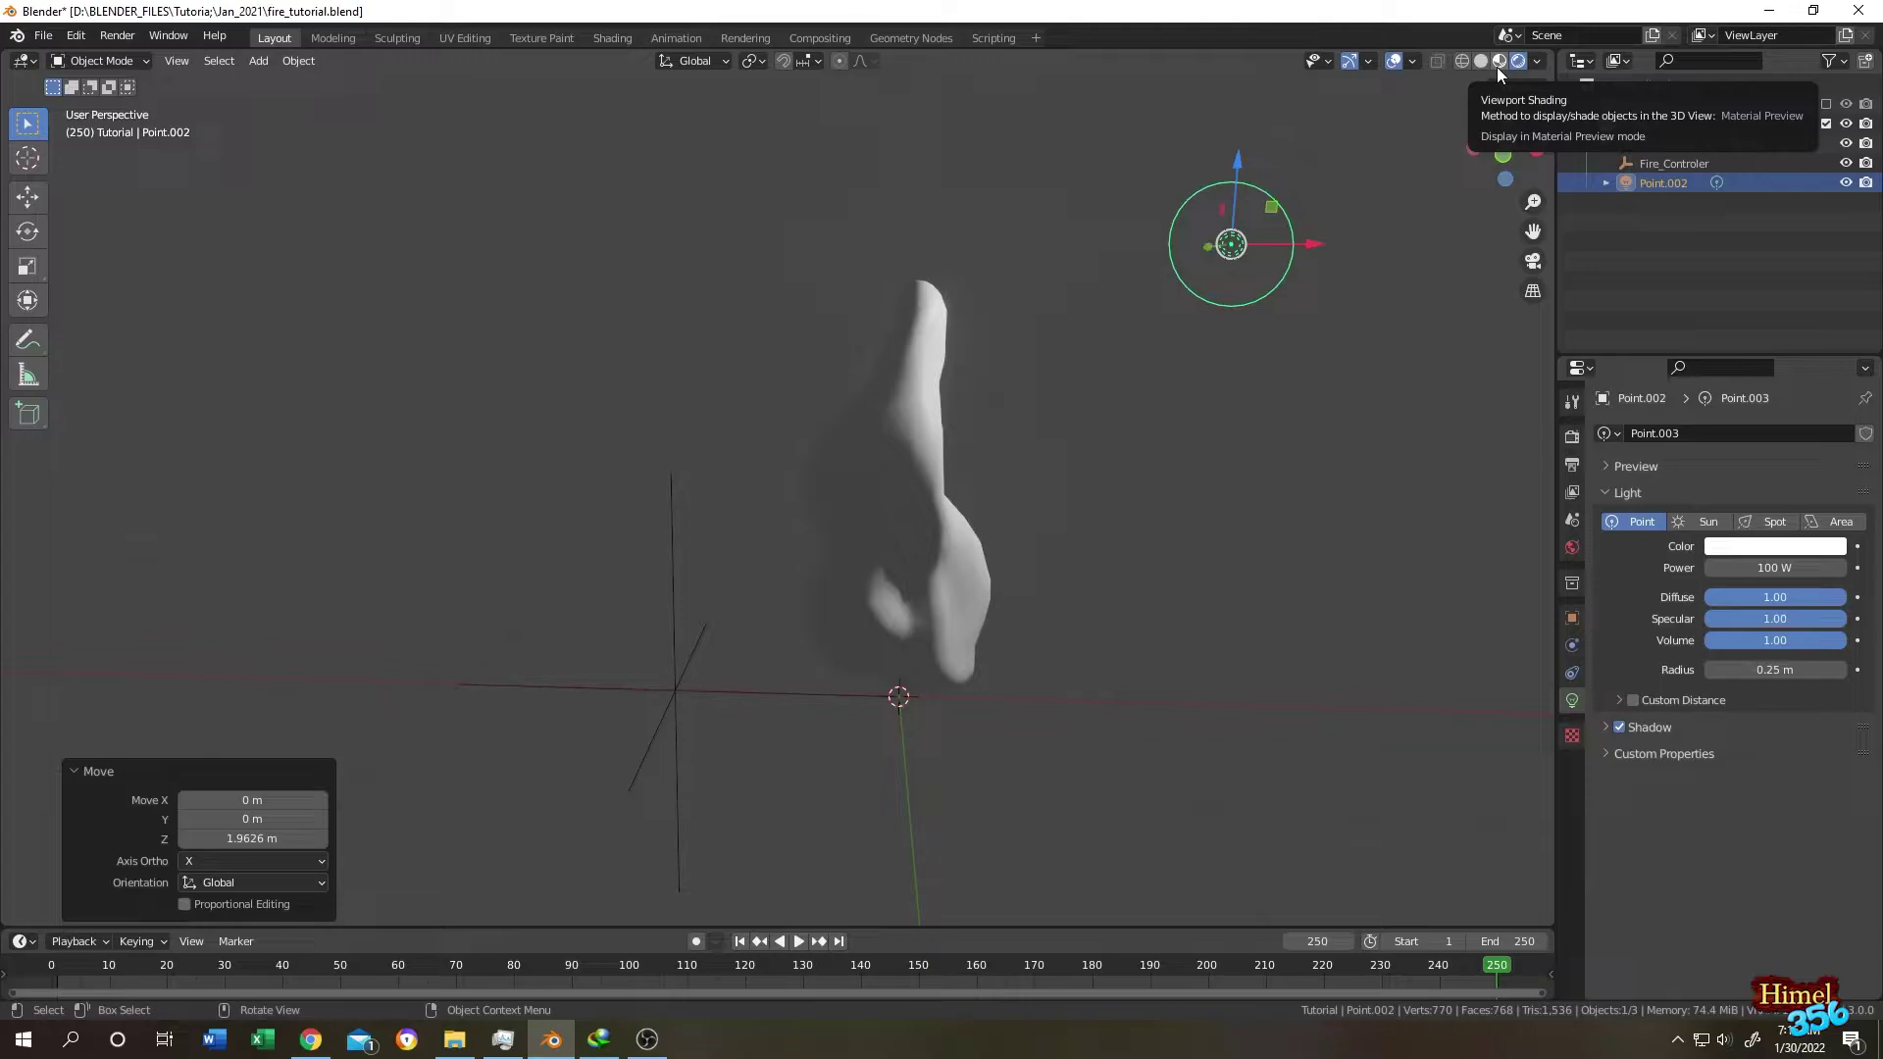
click(1497, 62)
click(797, 496)
click(874, 479)
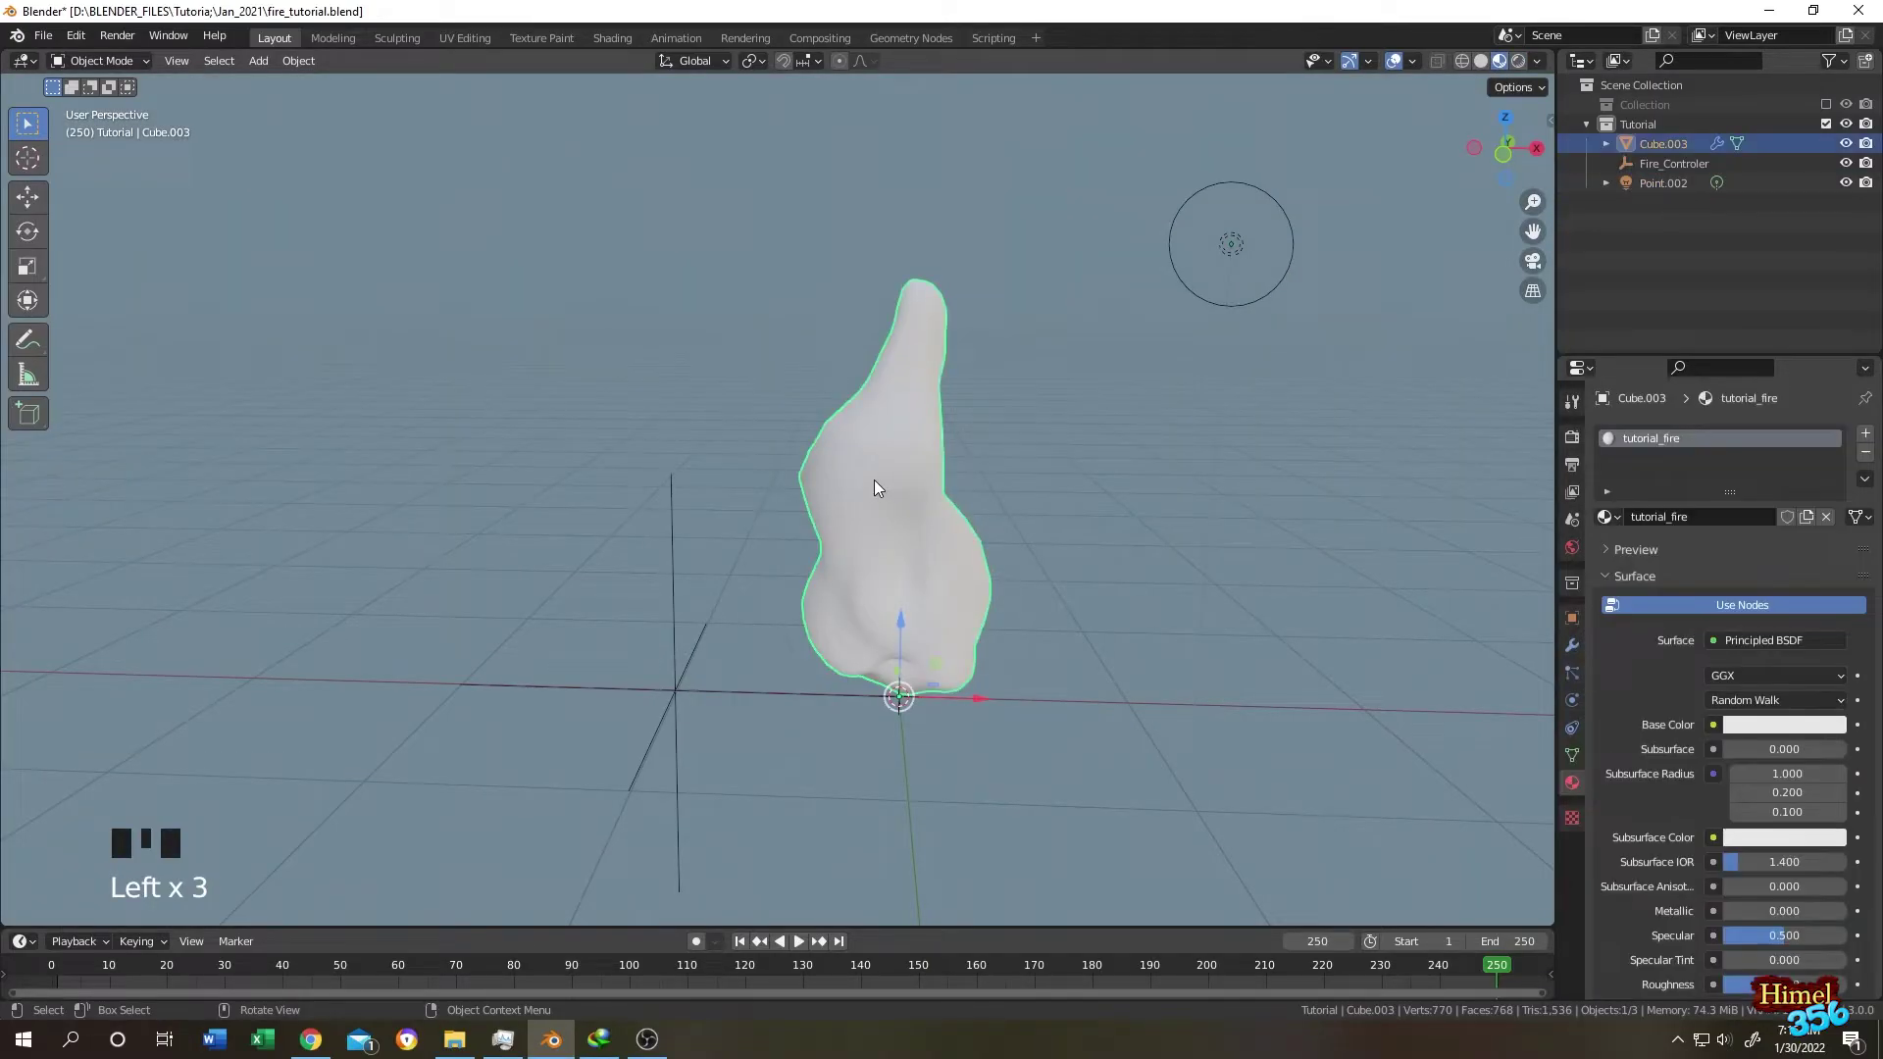
In the Shading workspace, add a Fresnel node to the tutorial_fire material.
click(604, 37)
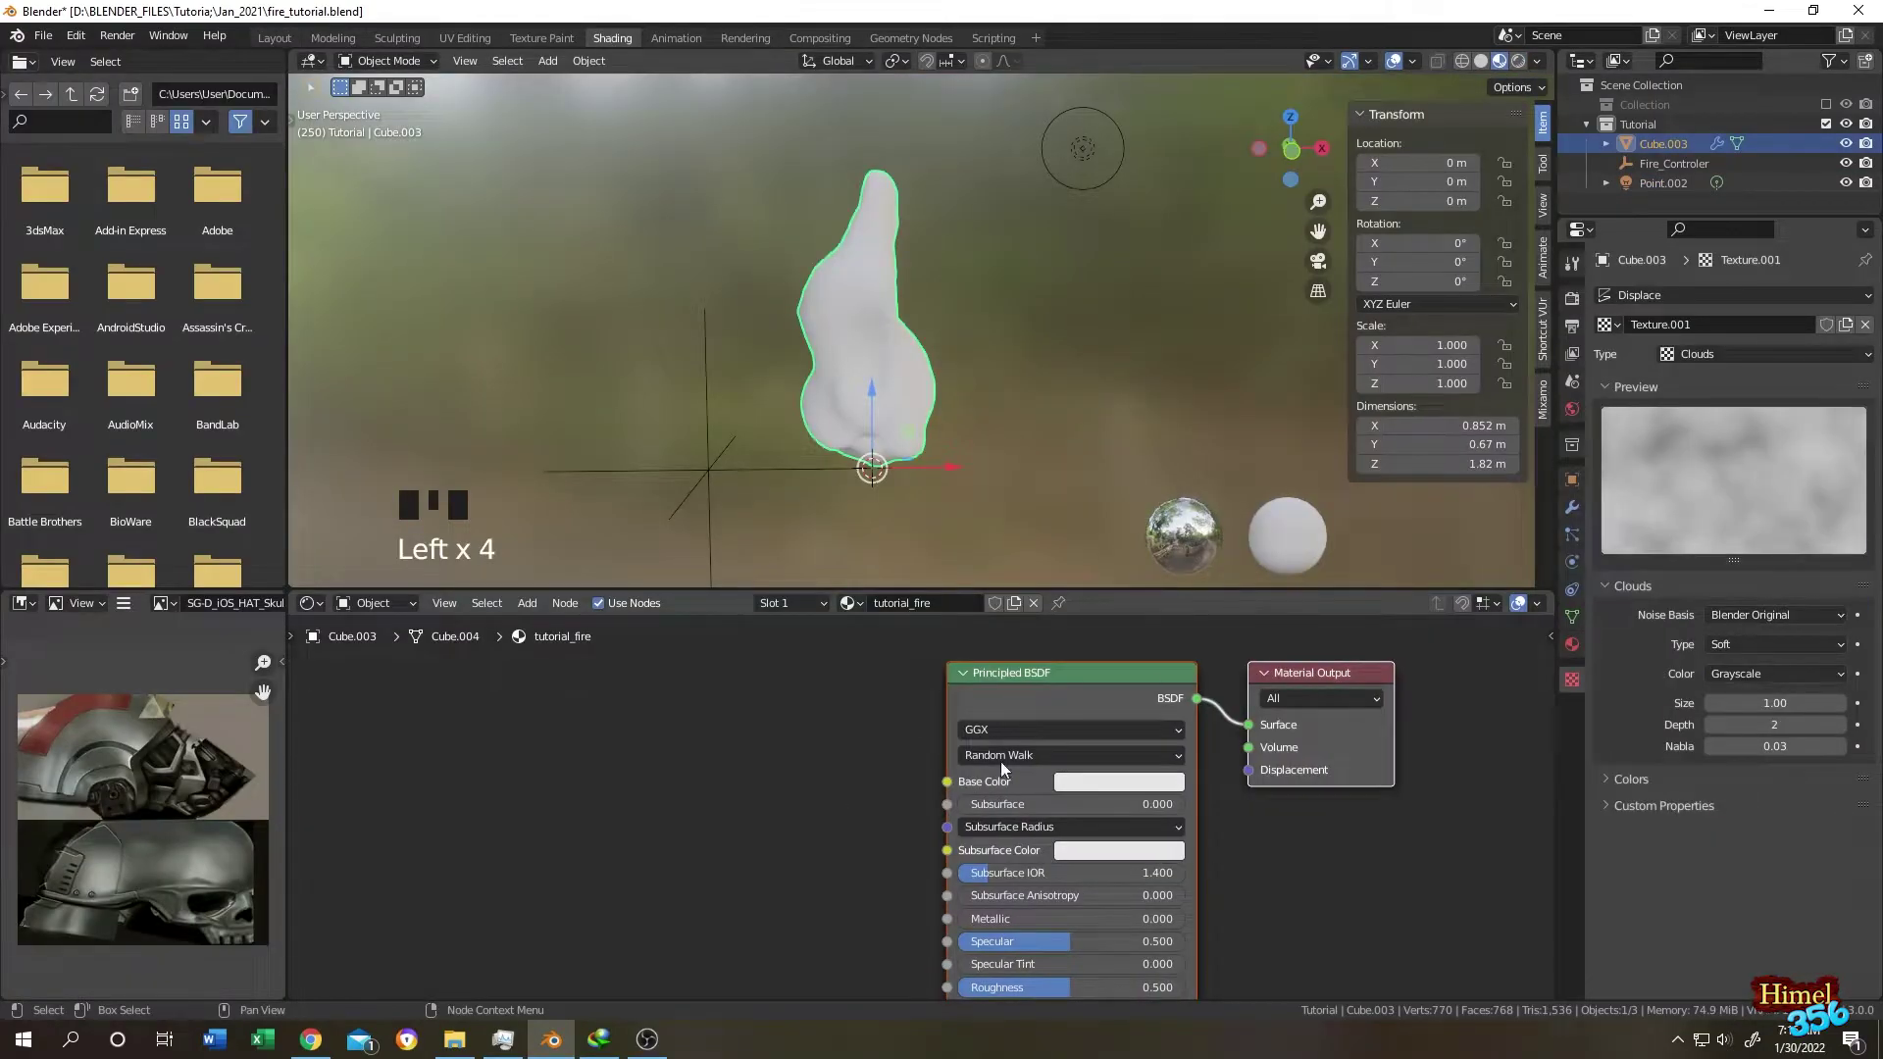
scroll(907, 797, down, 5)
middle_drag(691, 786, 865, 781)
click(865, 780)
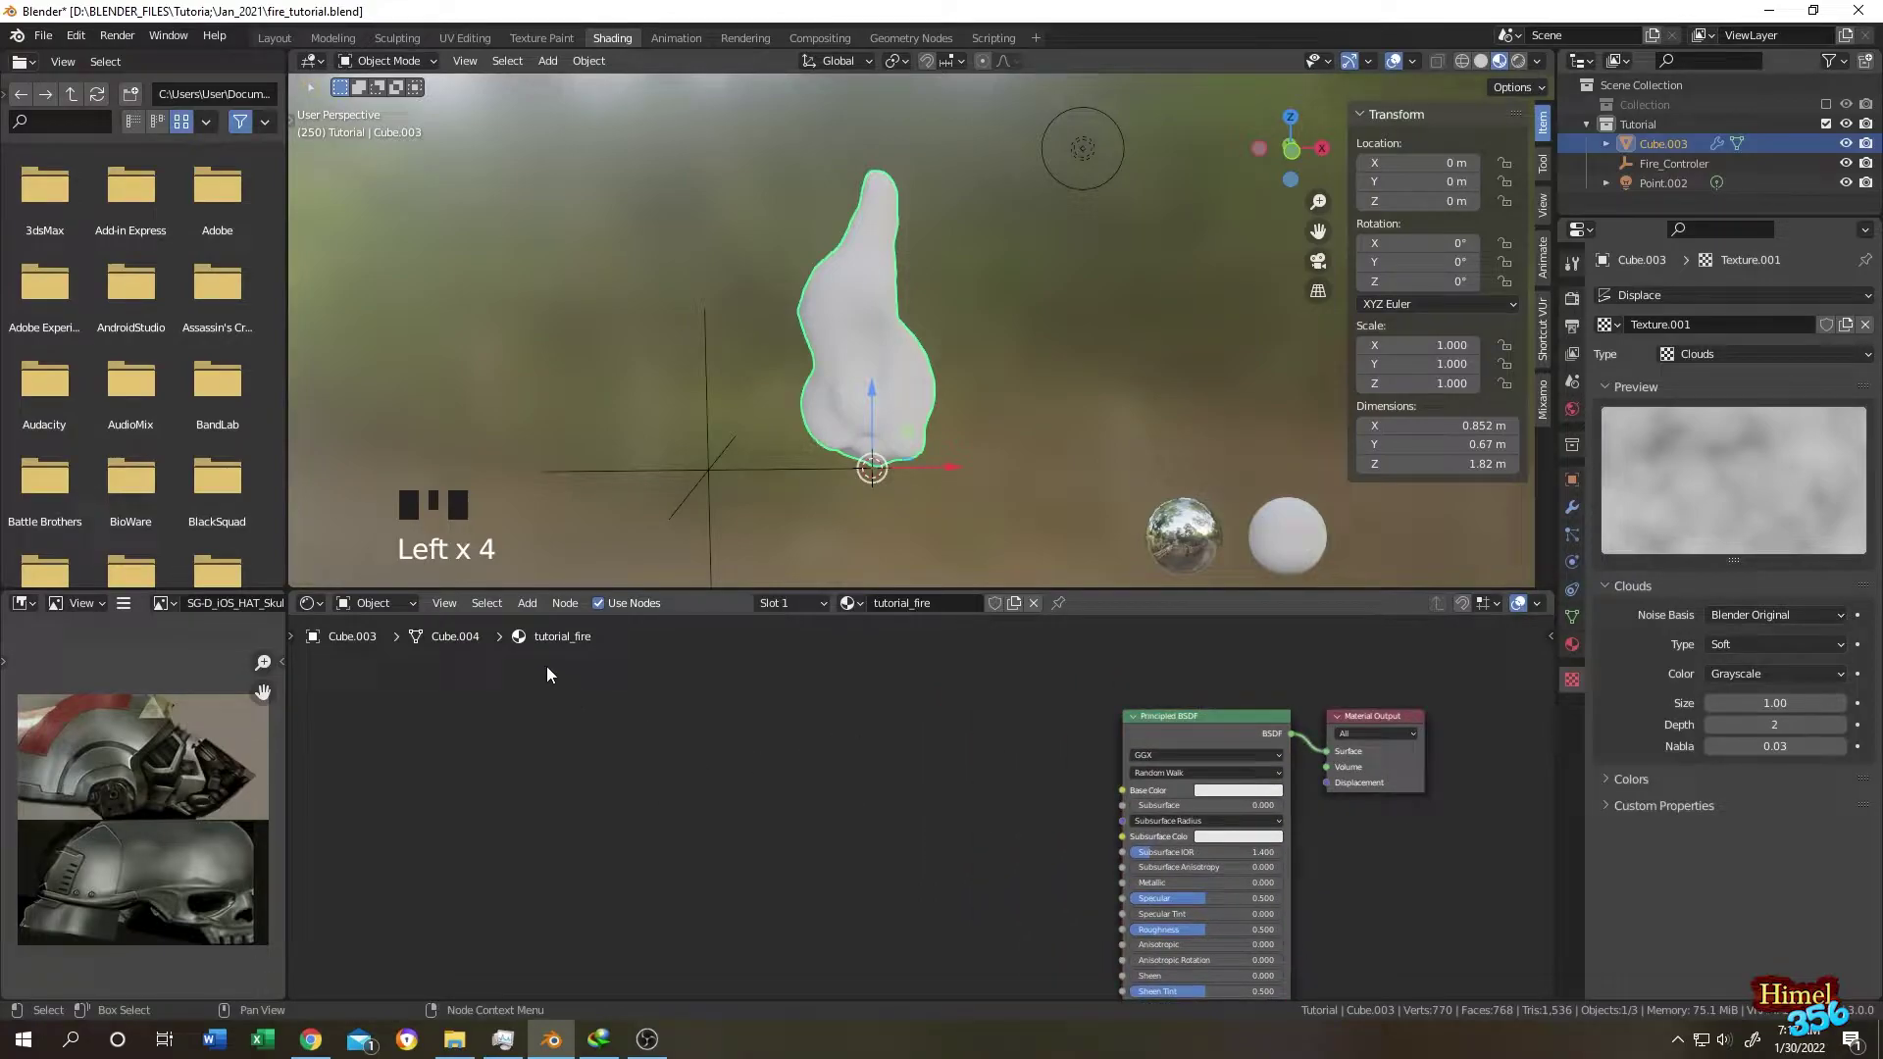
click(533, 607)
click(556, 625)
text(fres)
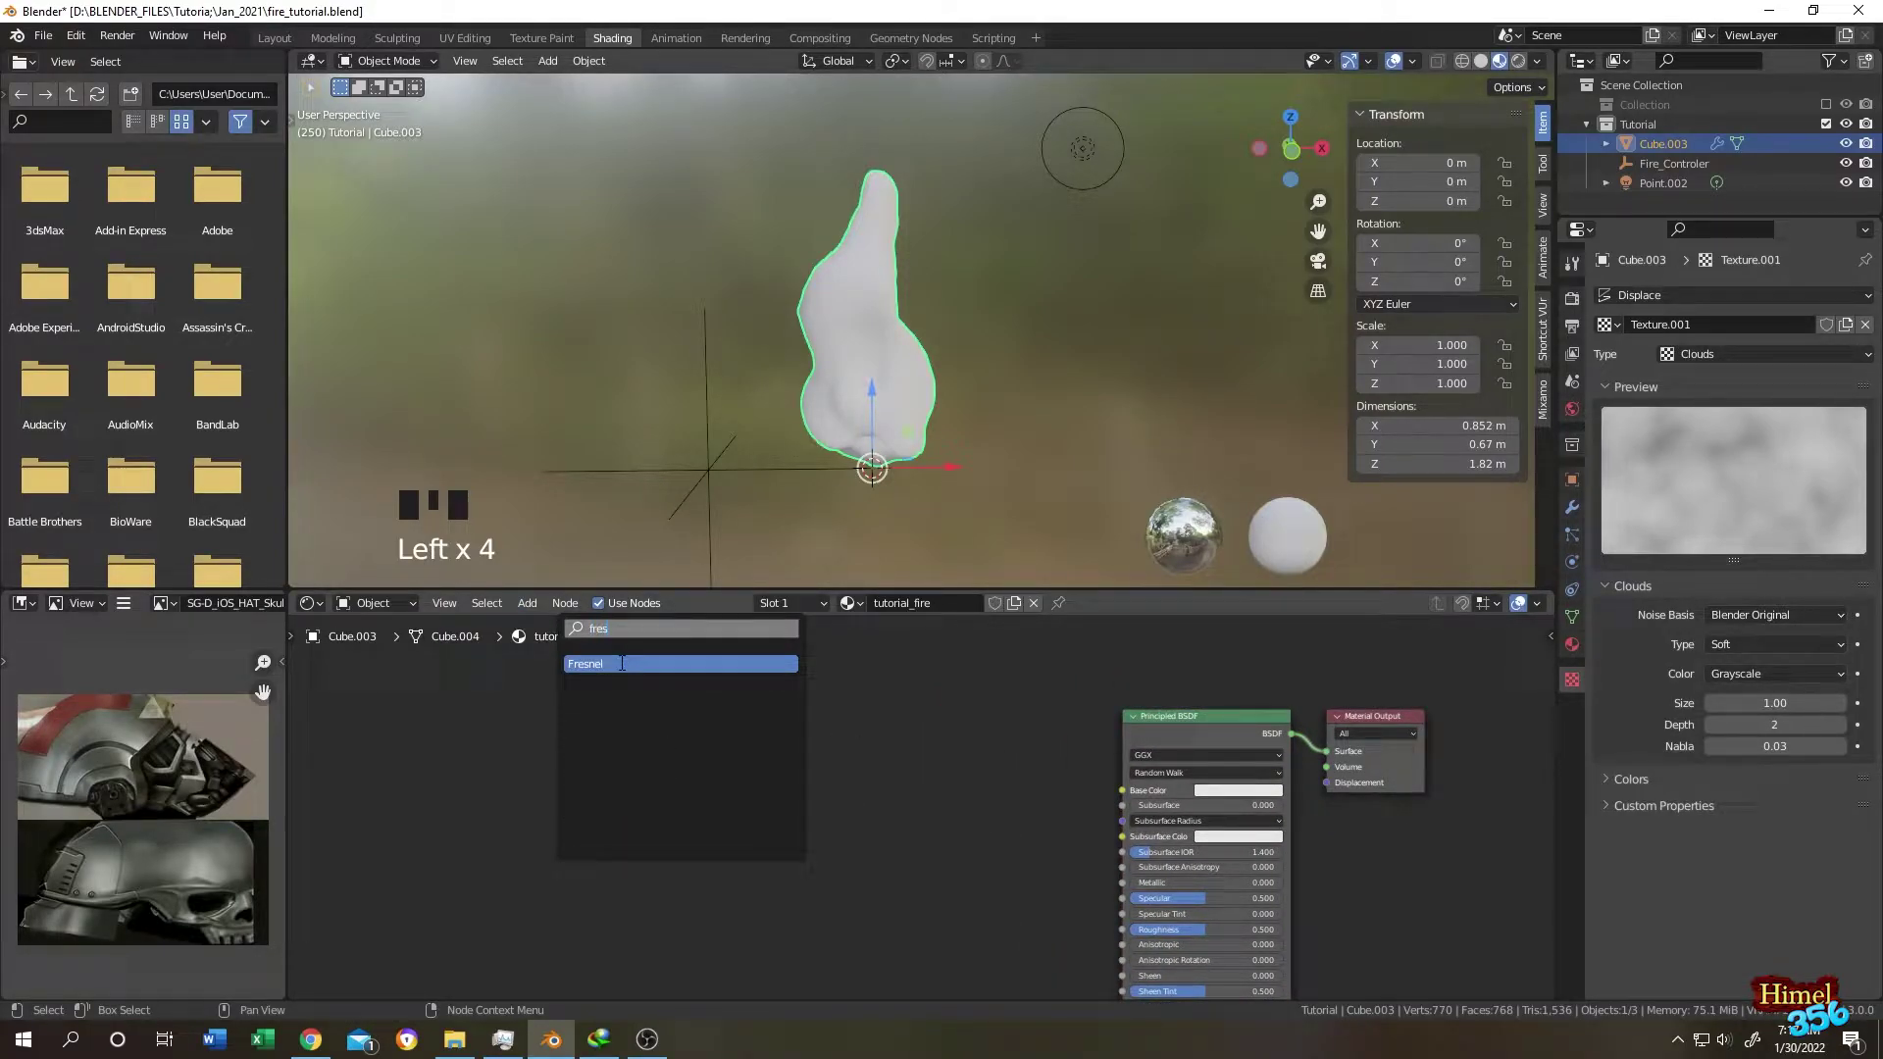
click(622, 664)
Add a Diffuse BSDF node beside the Fresnel node.
scroll(461, 675, up, 1)
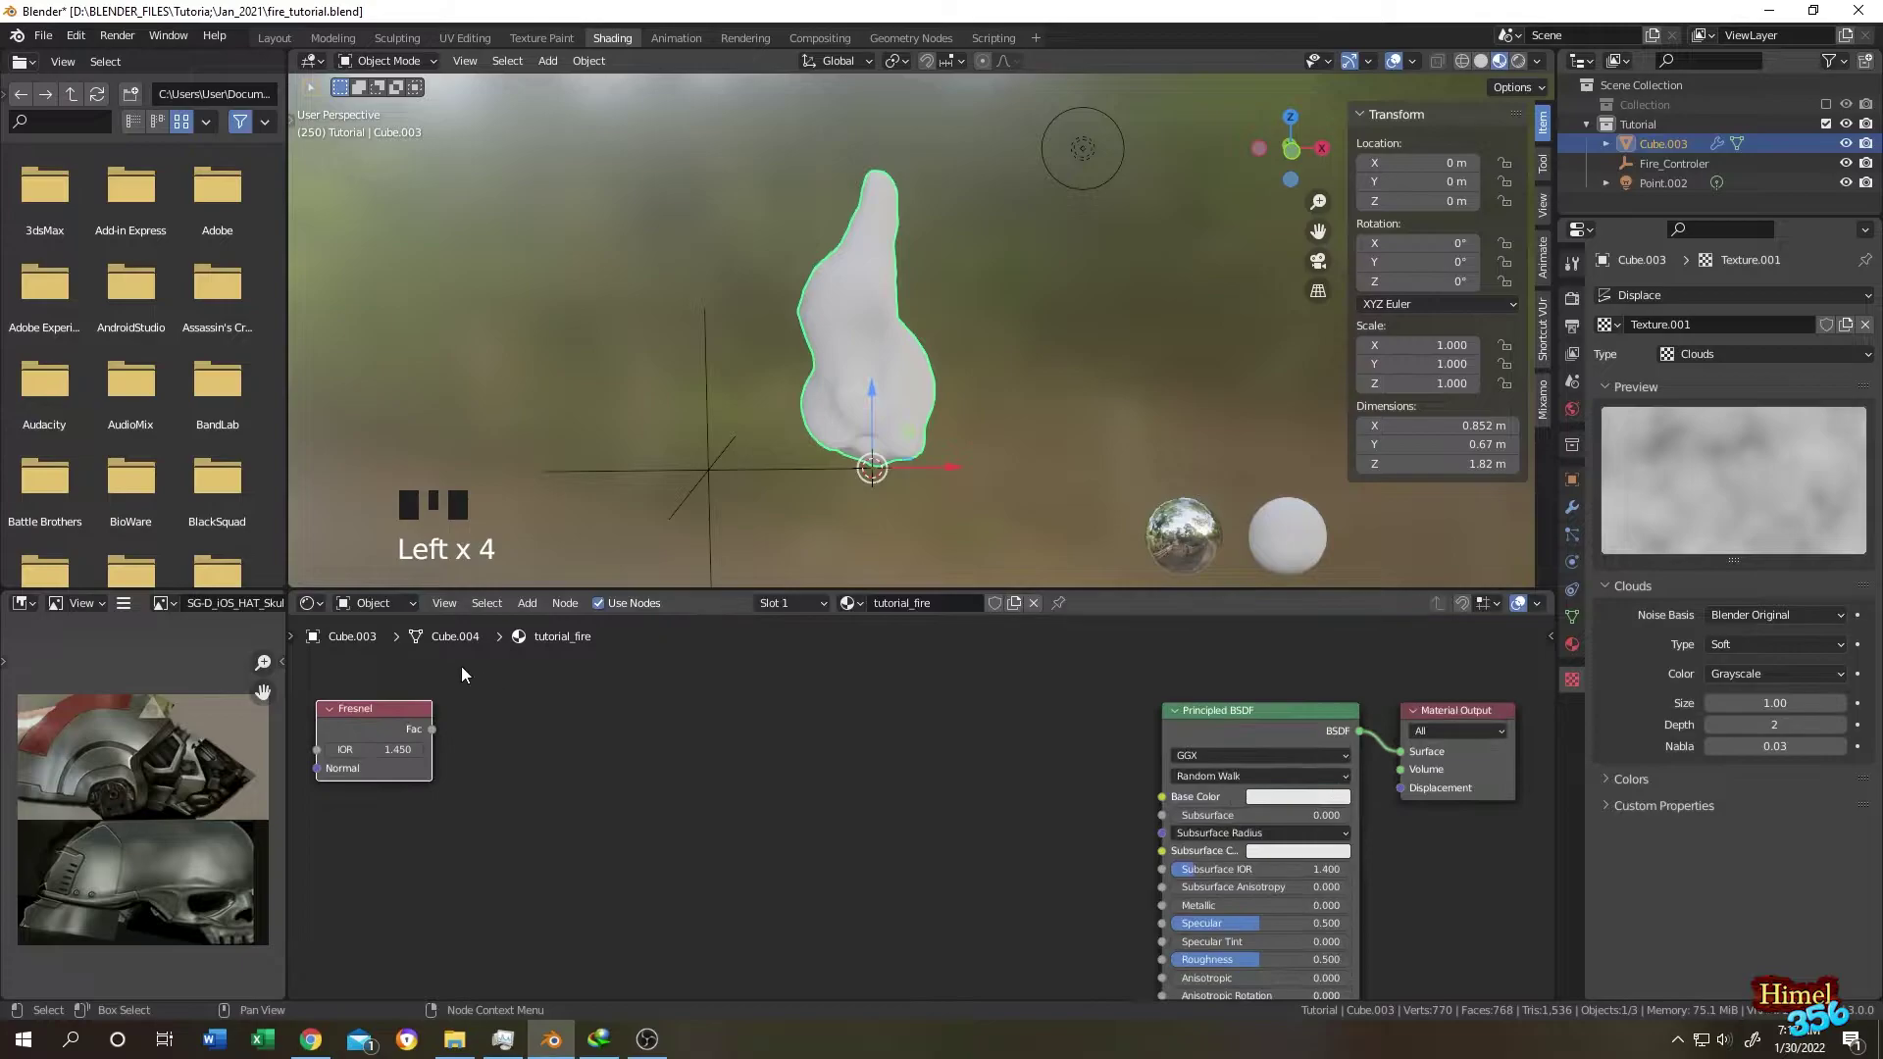
click(527, 605)
click(539, 625)
text(dif)
click(594, 662)
click(522, 740)
Add a Shader to RGB node after the Diffuse BSDF.
click(528, 604)
click(530, 626)
text(sh)
click(669, 706)
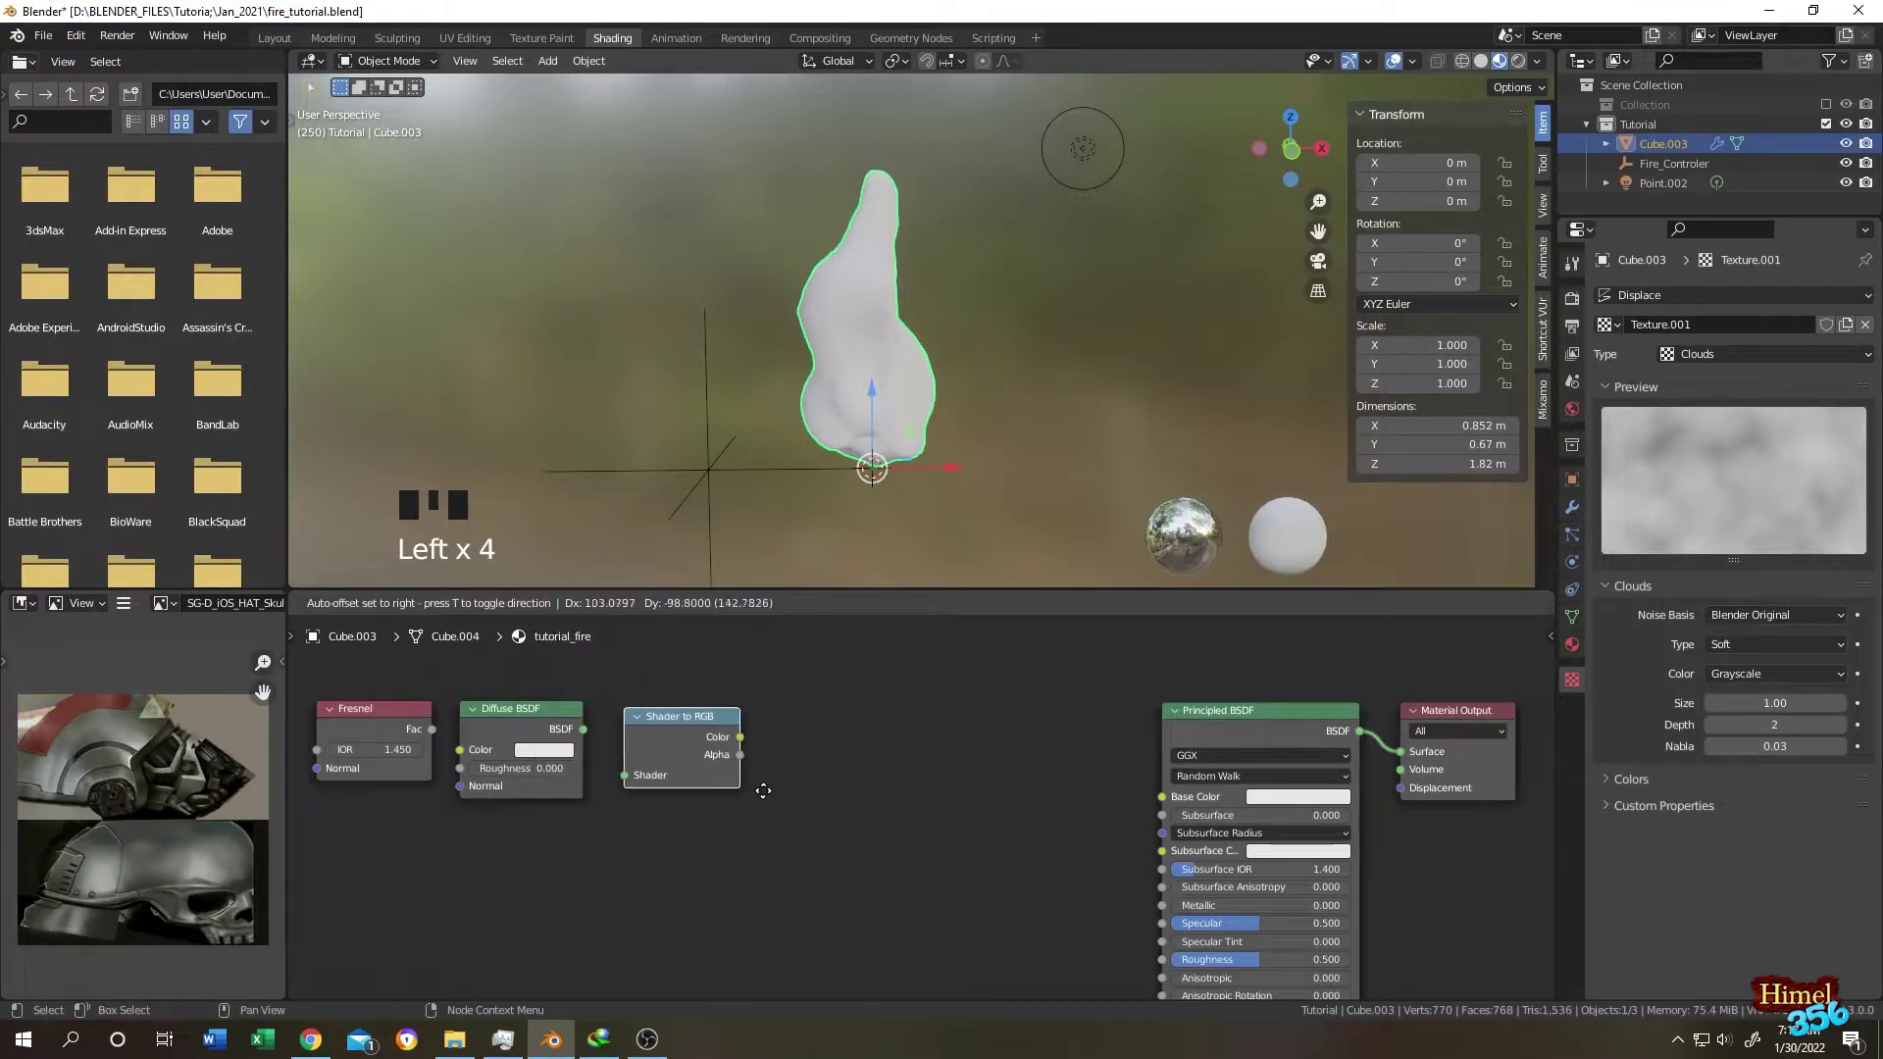
click(761, 790)
Add a Gamma node after the Shader to RGB node.
click(527, 604)
click(549, 626)
text(gamma)
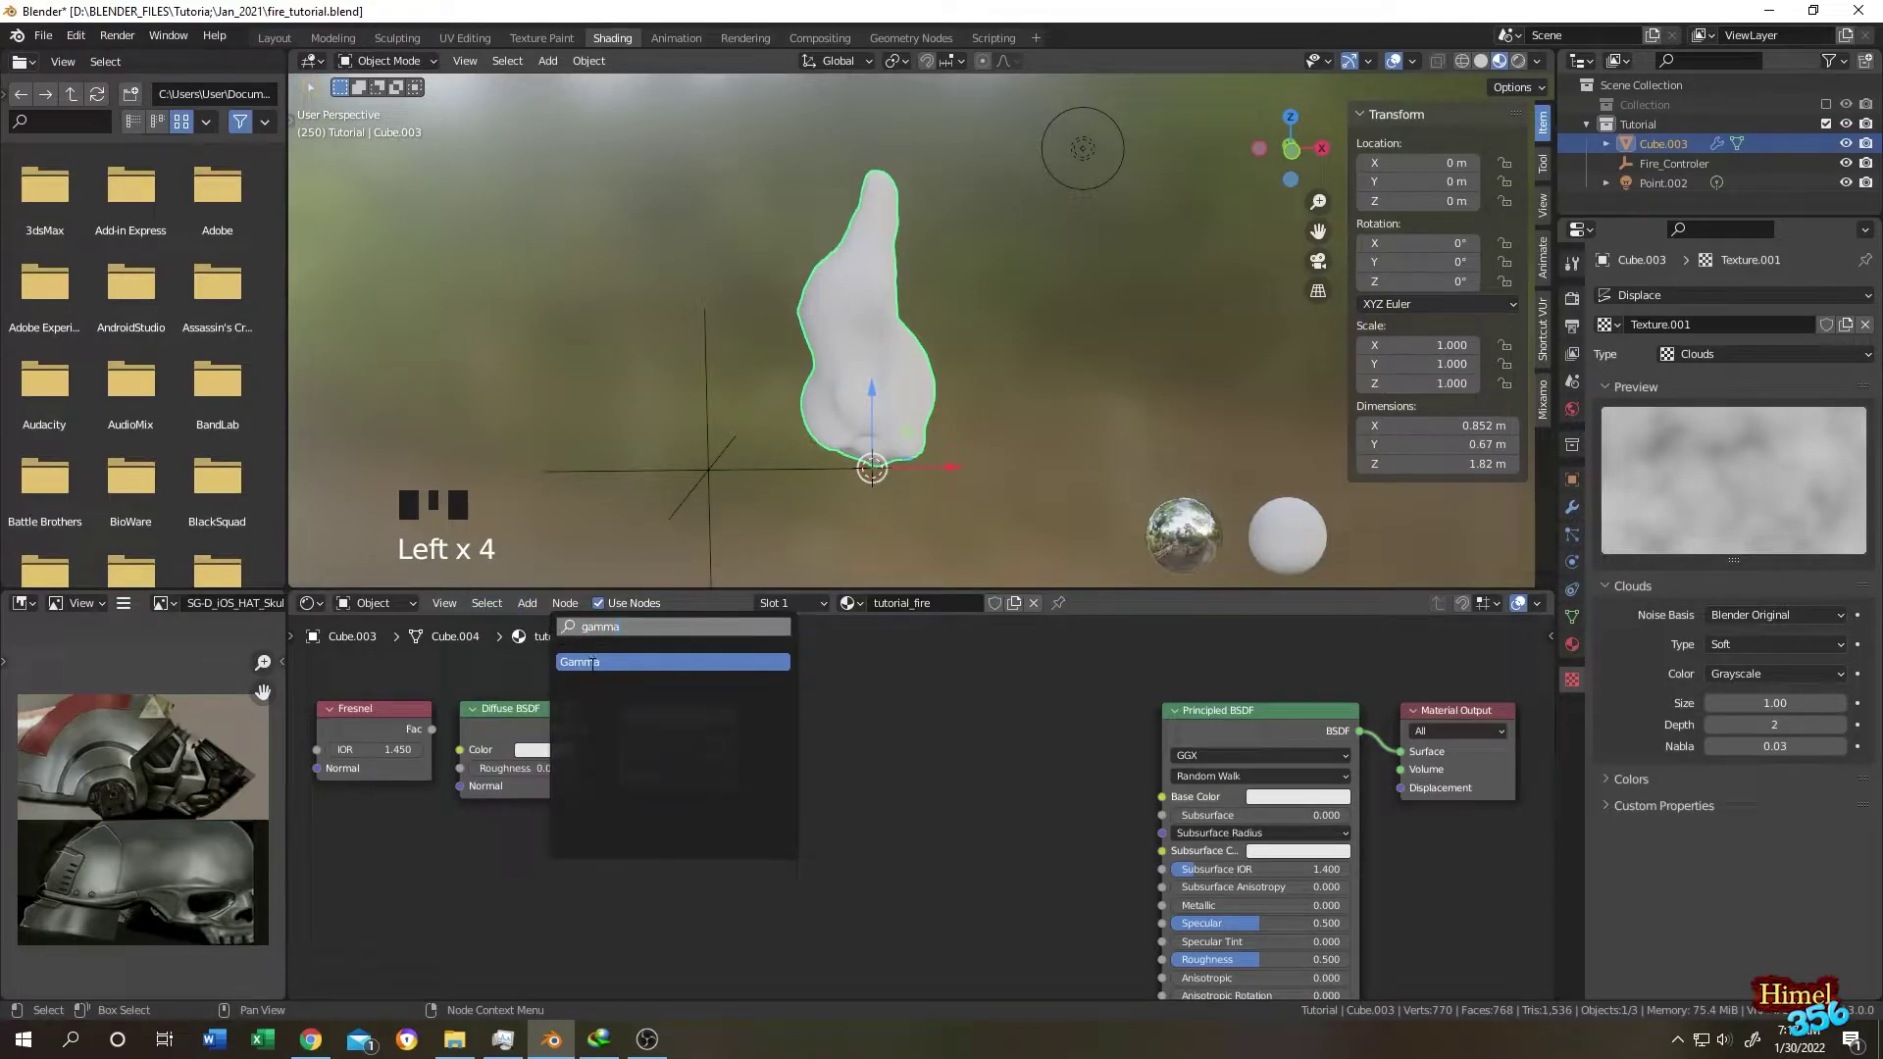
key(Return)
click(840, 775)
click(527, 604)
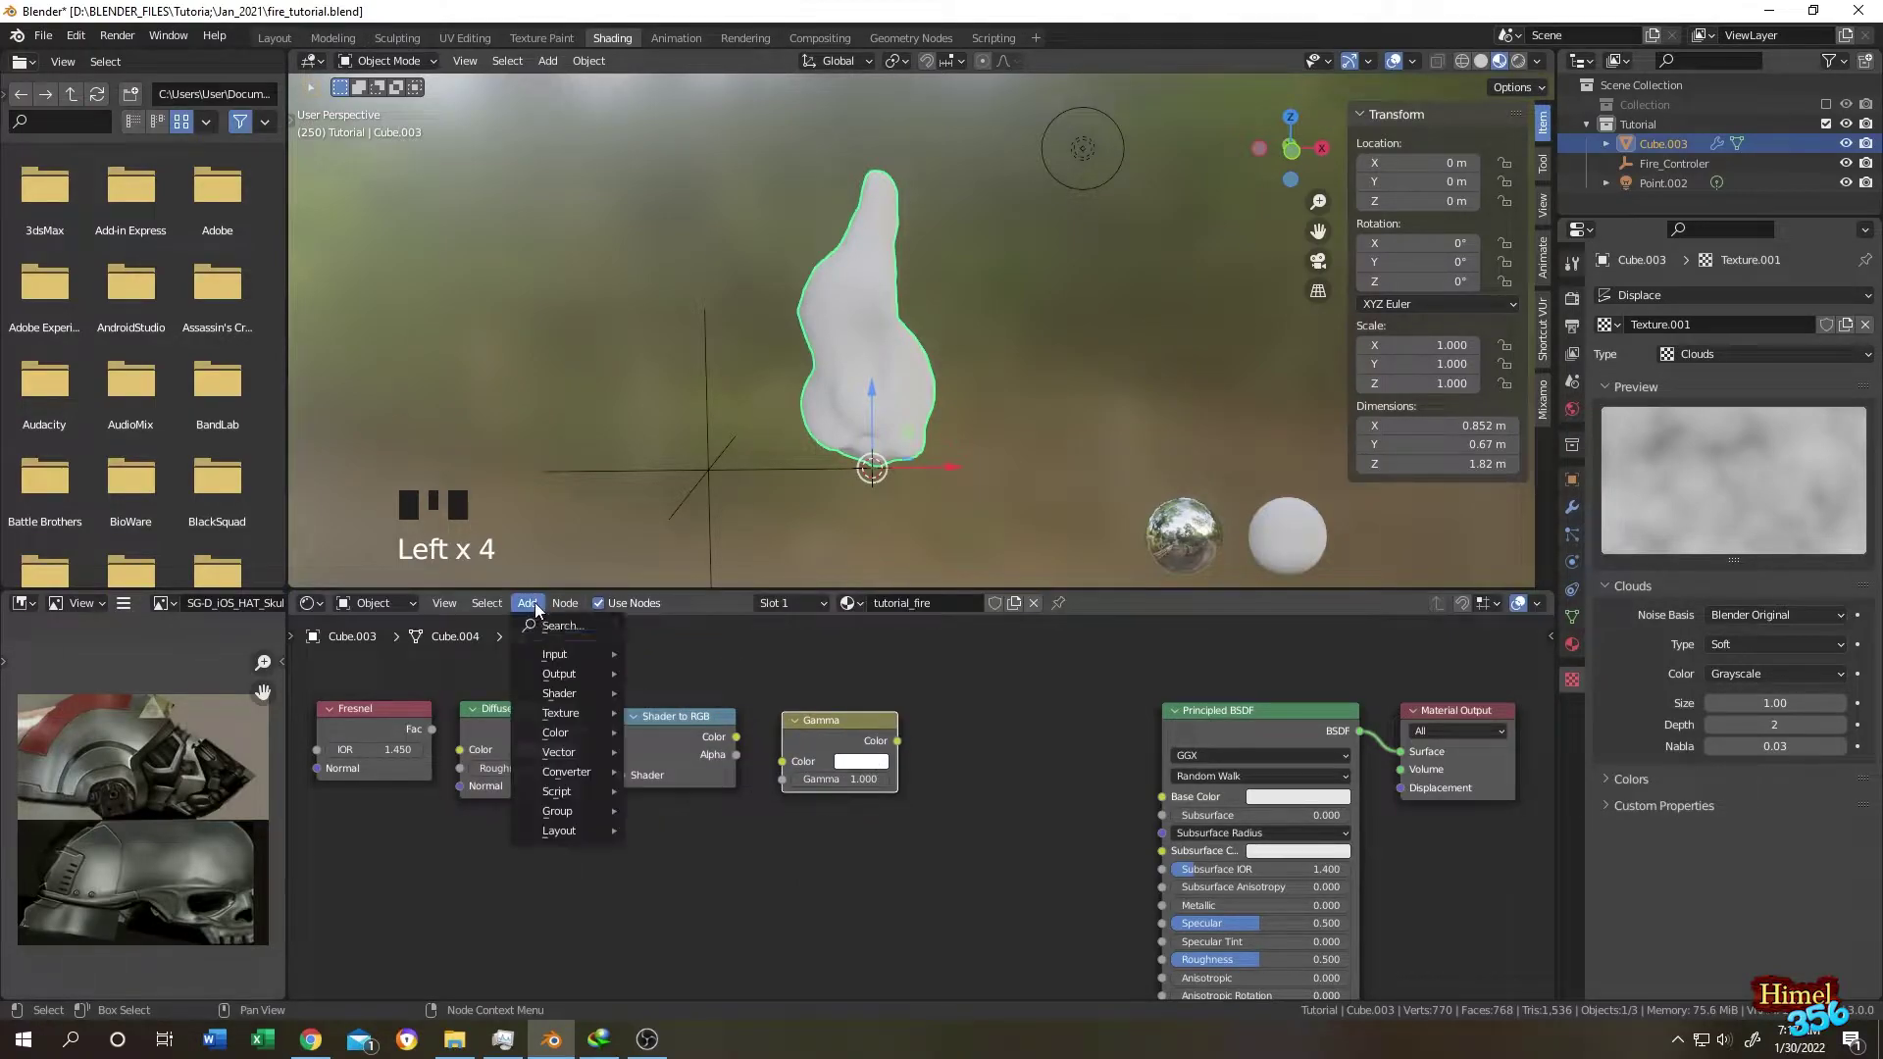
click(548, 627)
Add a ColorRamp node just before the Principled BSDF.
text(color)
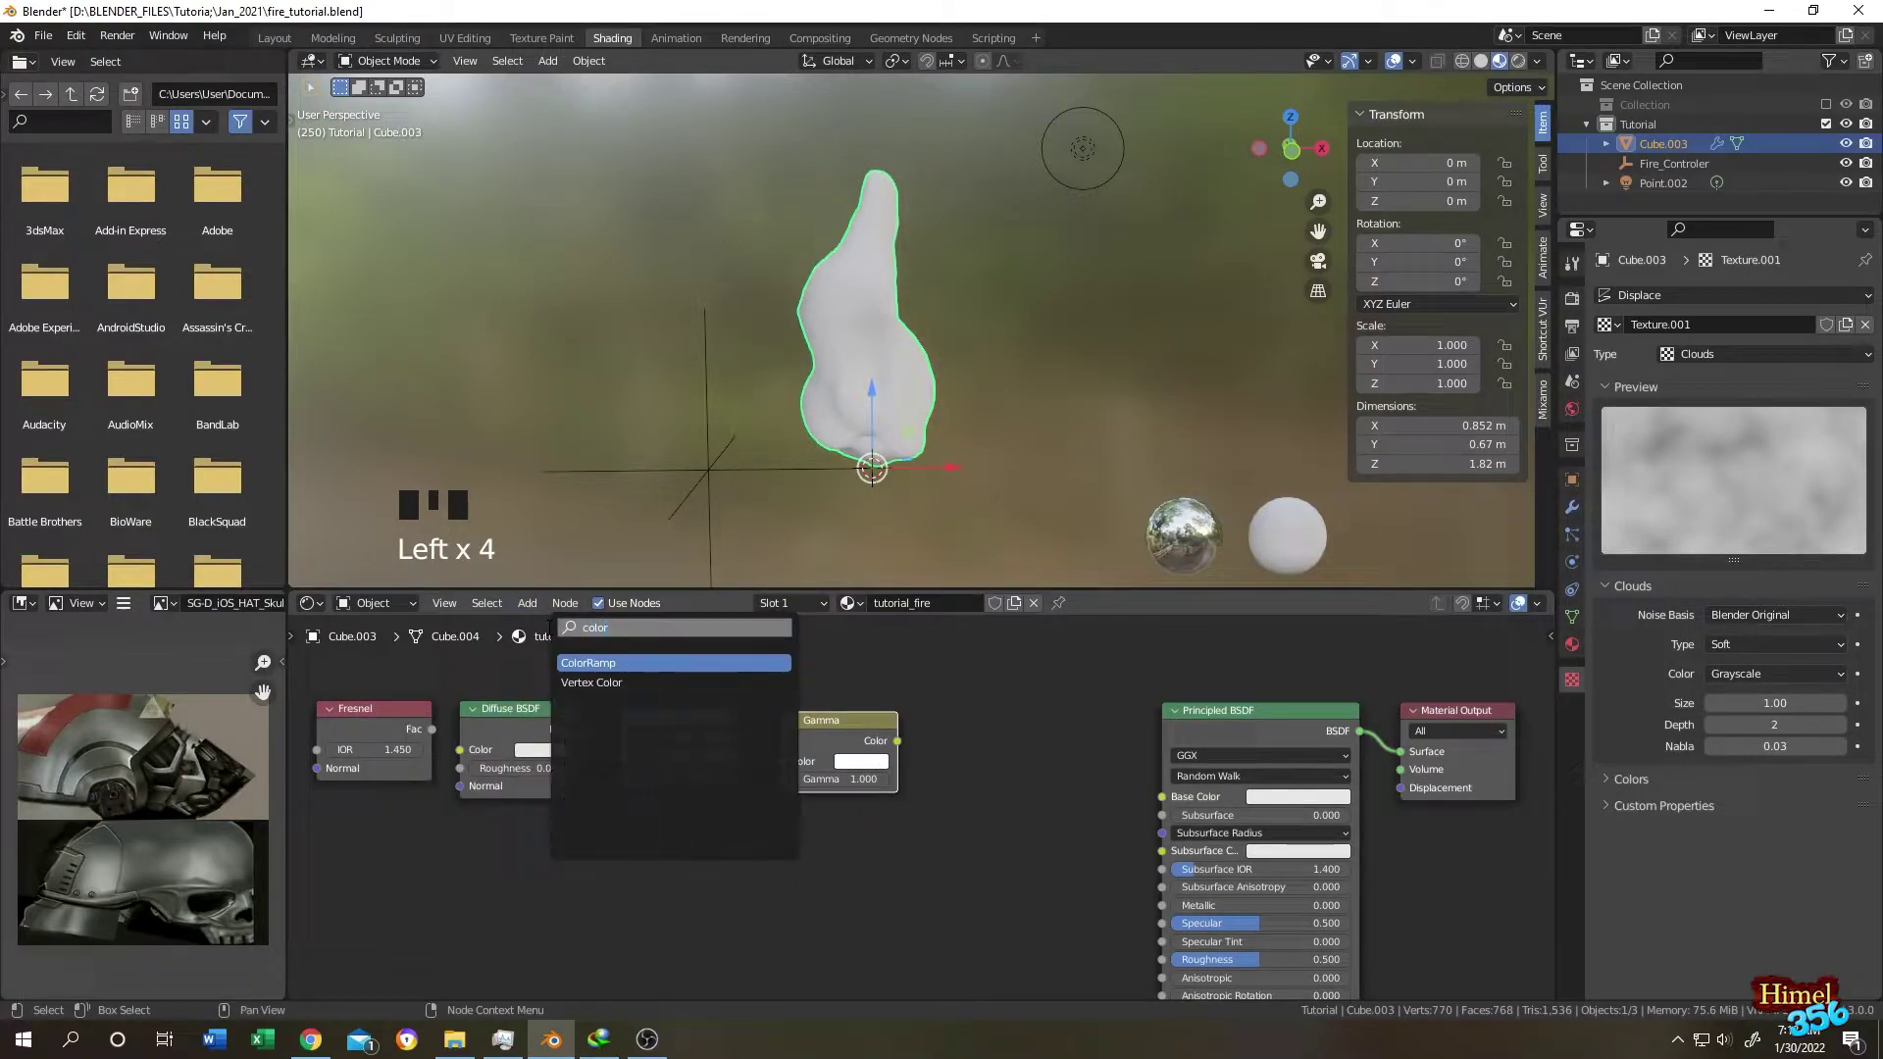
click(608, 663)
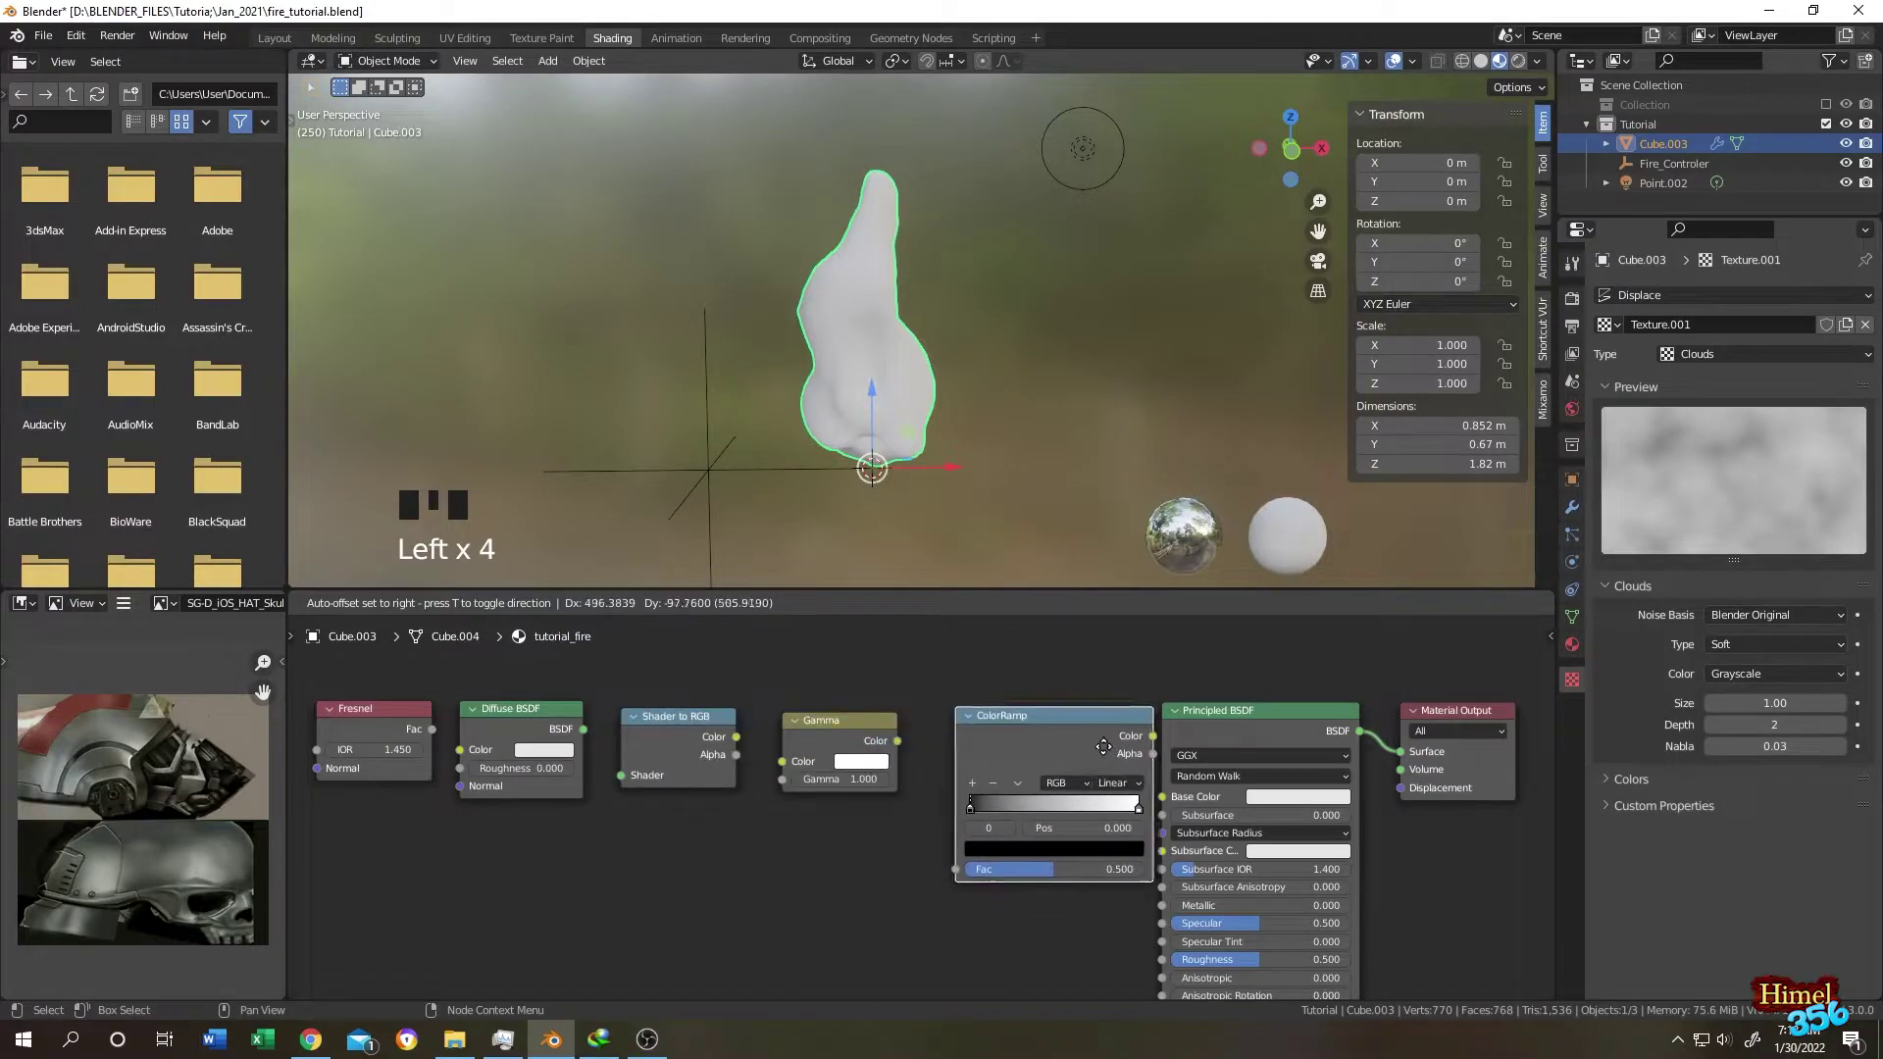
click(1025, 775)
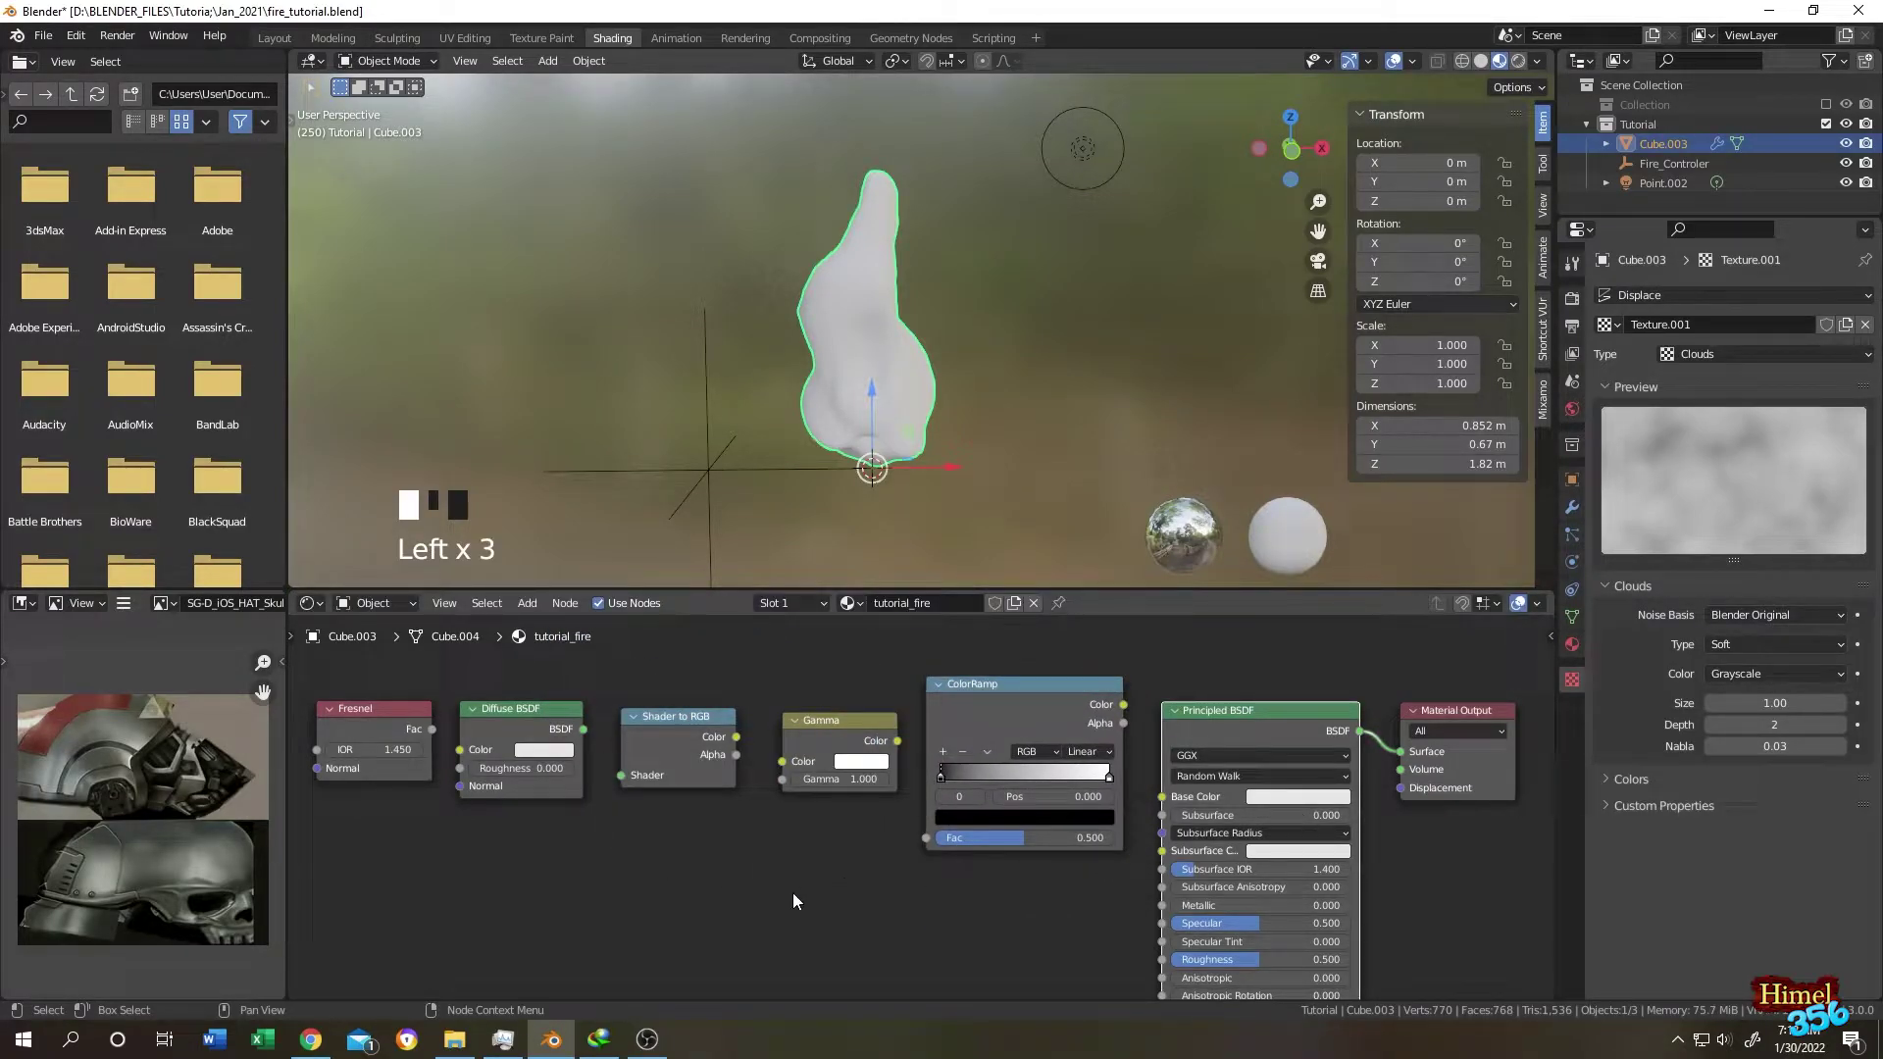
Wire Fresnel → Diffuse BSDF → Shader to RGB → Gamma → ColorRamp into Principled Emission and Base Color.
mouse_move(432, 728)
mouse_down()
mouse_move(459, 719)
mouse_move(460, 749)
mouse_up()
drag(584, 730, 616, 776)
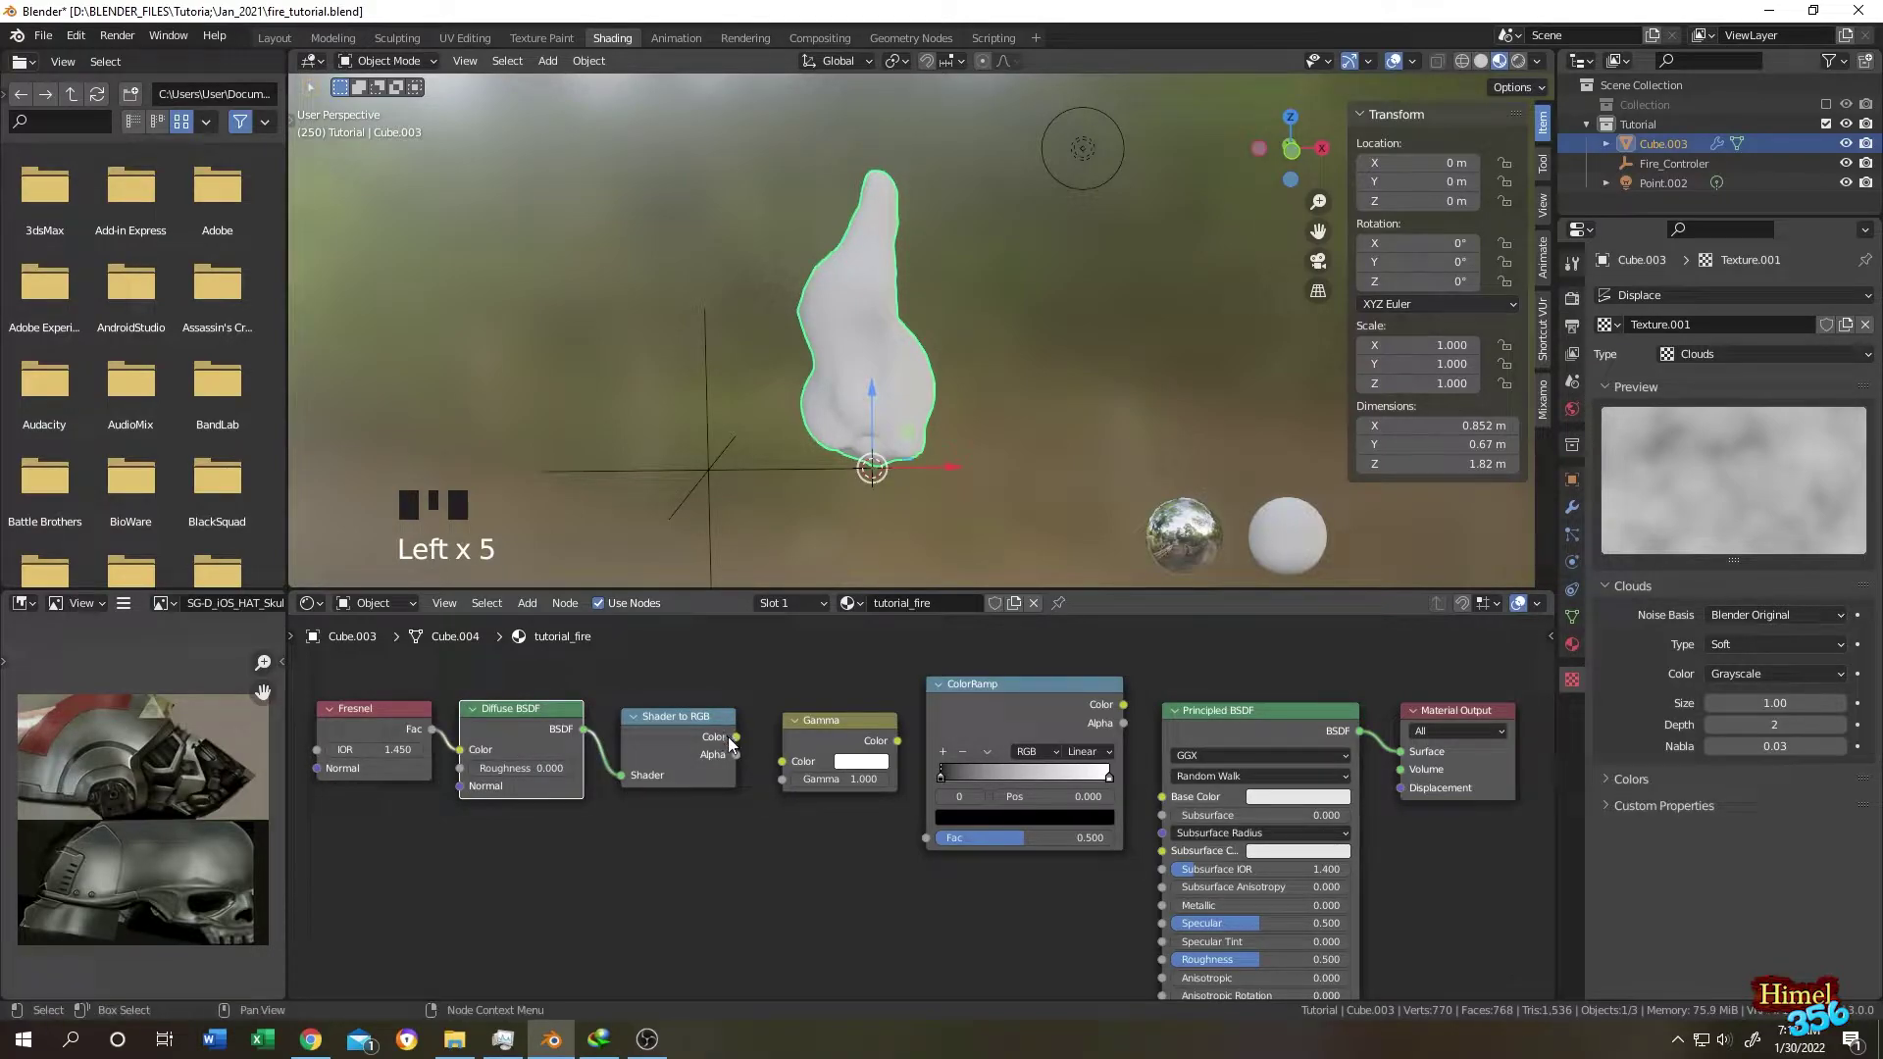
drag(736, 738, 776, 761)
click(895, 750)
drag(897, 740, 920, 837)
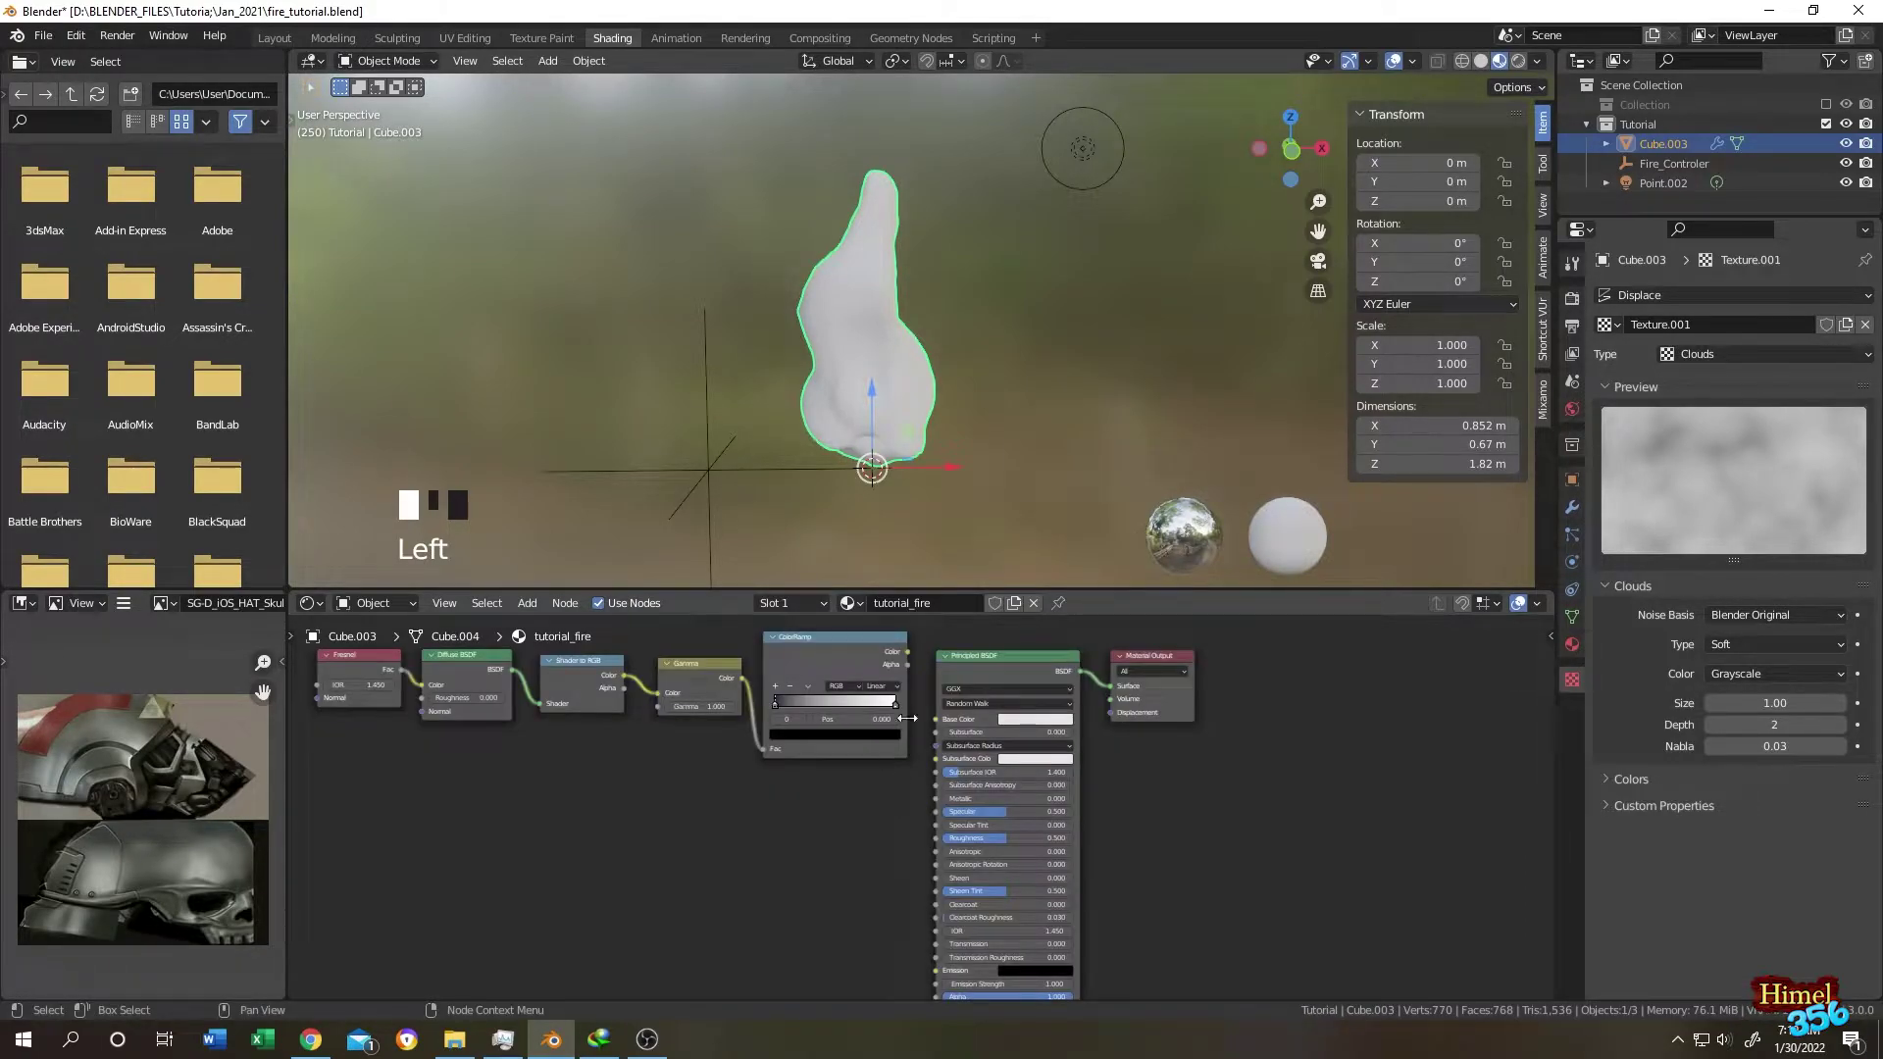
drag(904, 651, 938, 969)
scroll(940, 966, up, 2)
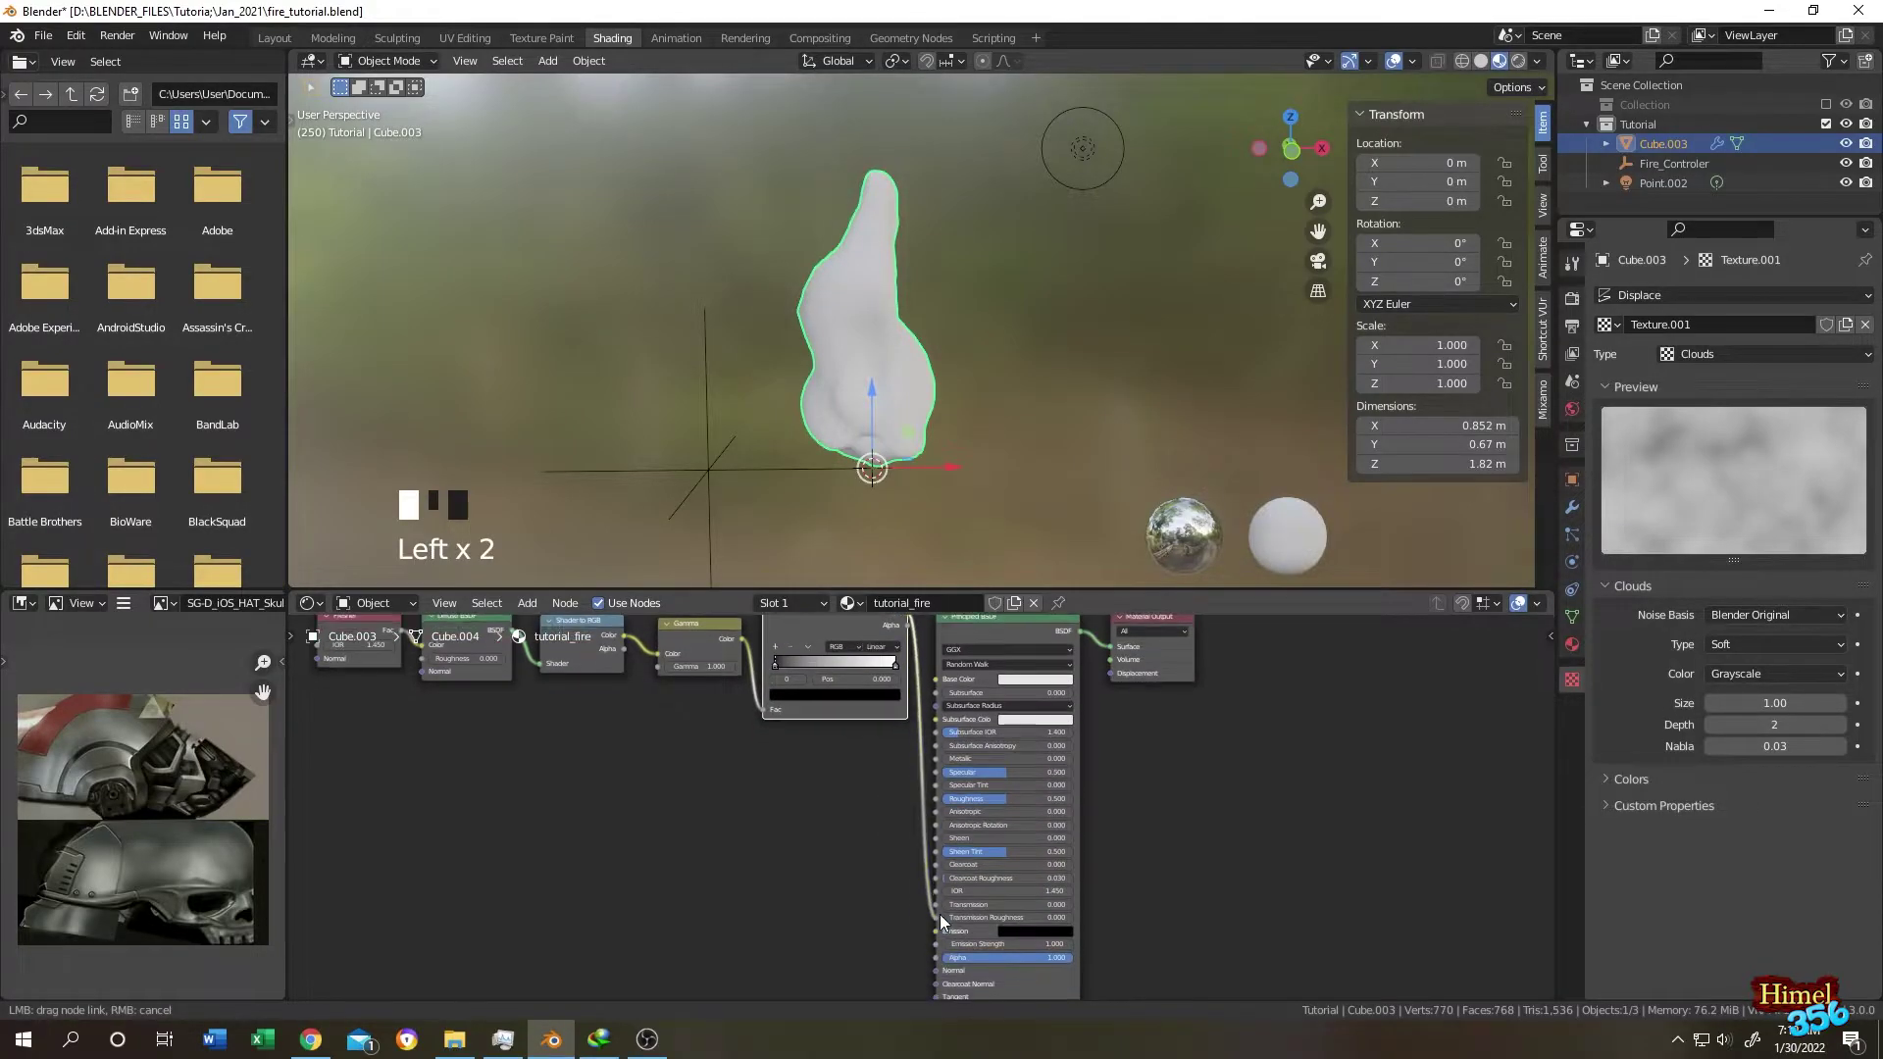
drag(885, 697, 922, 788)
key(KP_1)
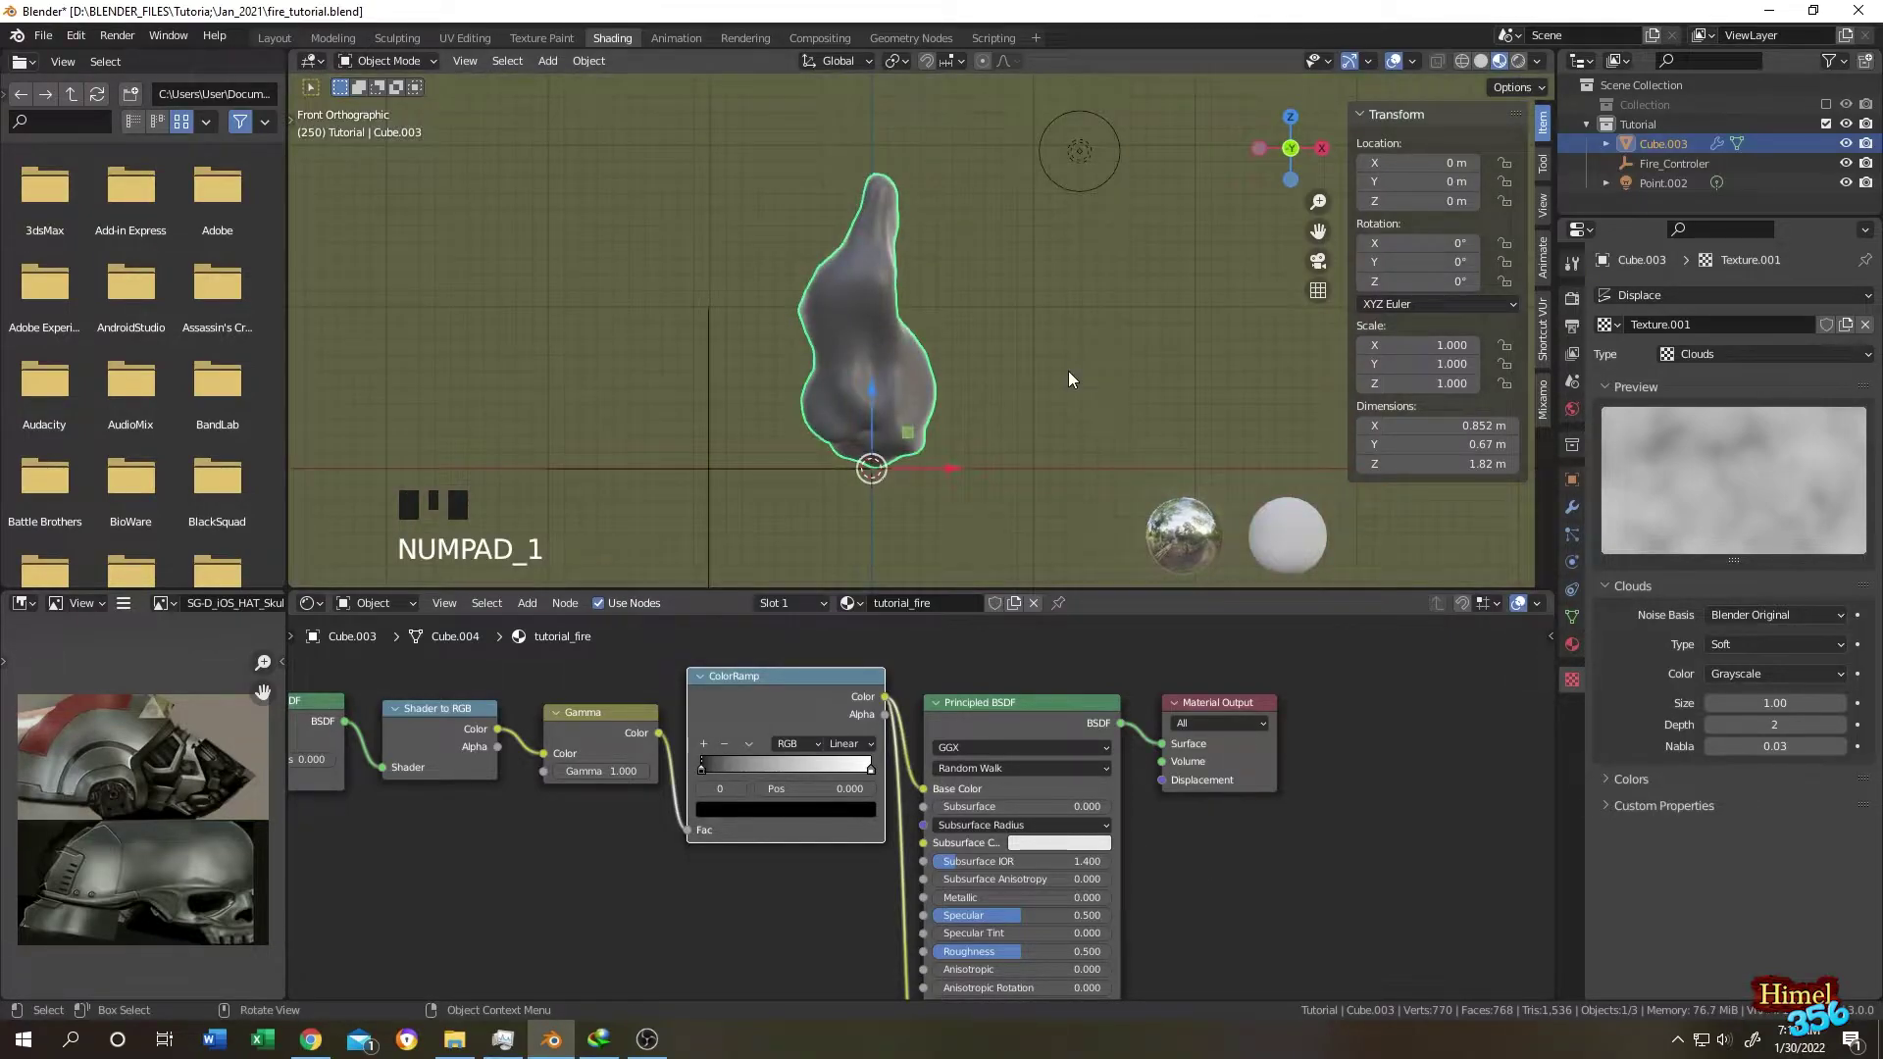
Switch to rendered preview and set the ColorRamp interpolation to Constant.
click(1518, 61)
mouse_move(863, 383)
middle_down()
mouse_move(619, 350)
mouse_move(1042, 368)
middle_up()
click(826, 712)
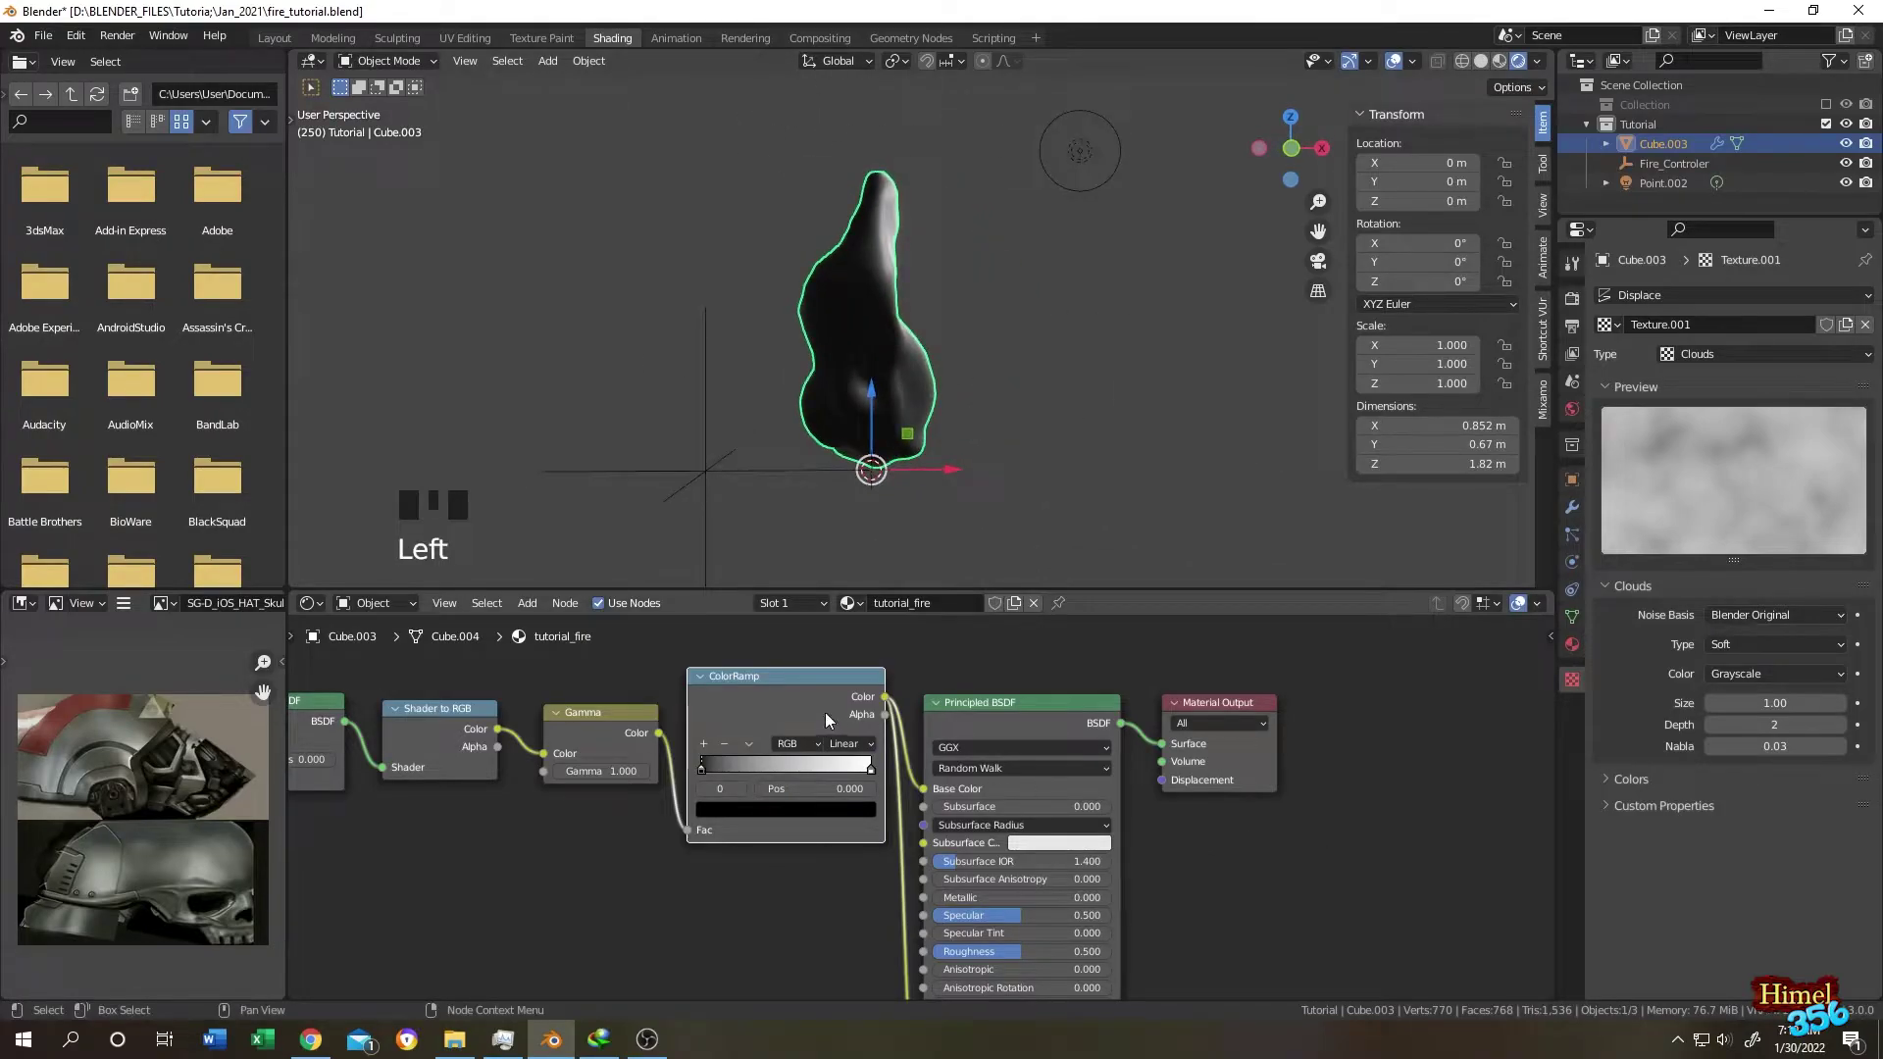
double_click(768, 704)
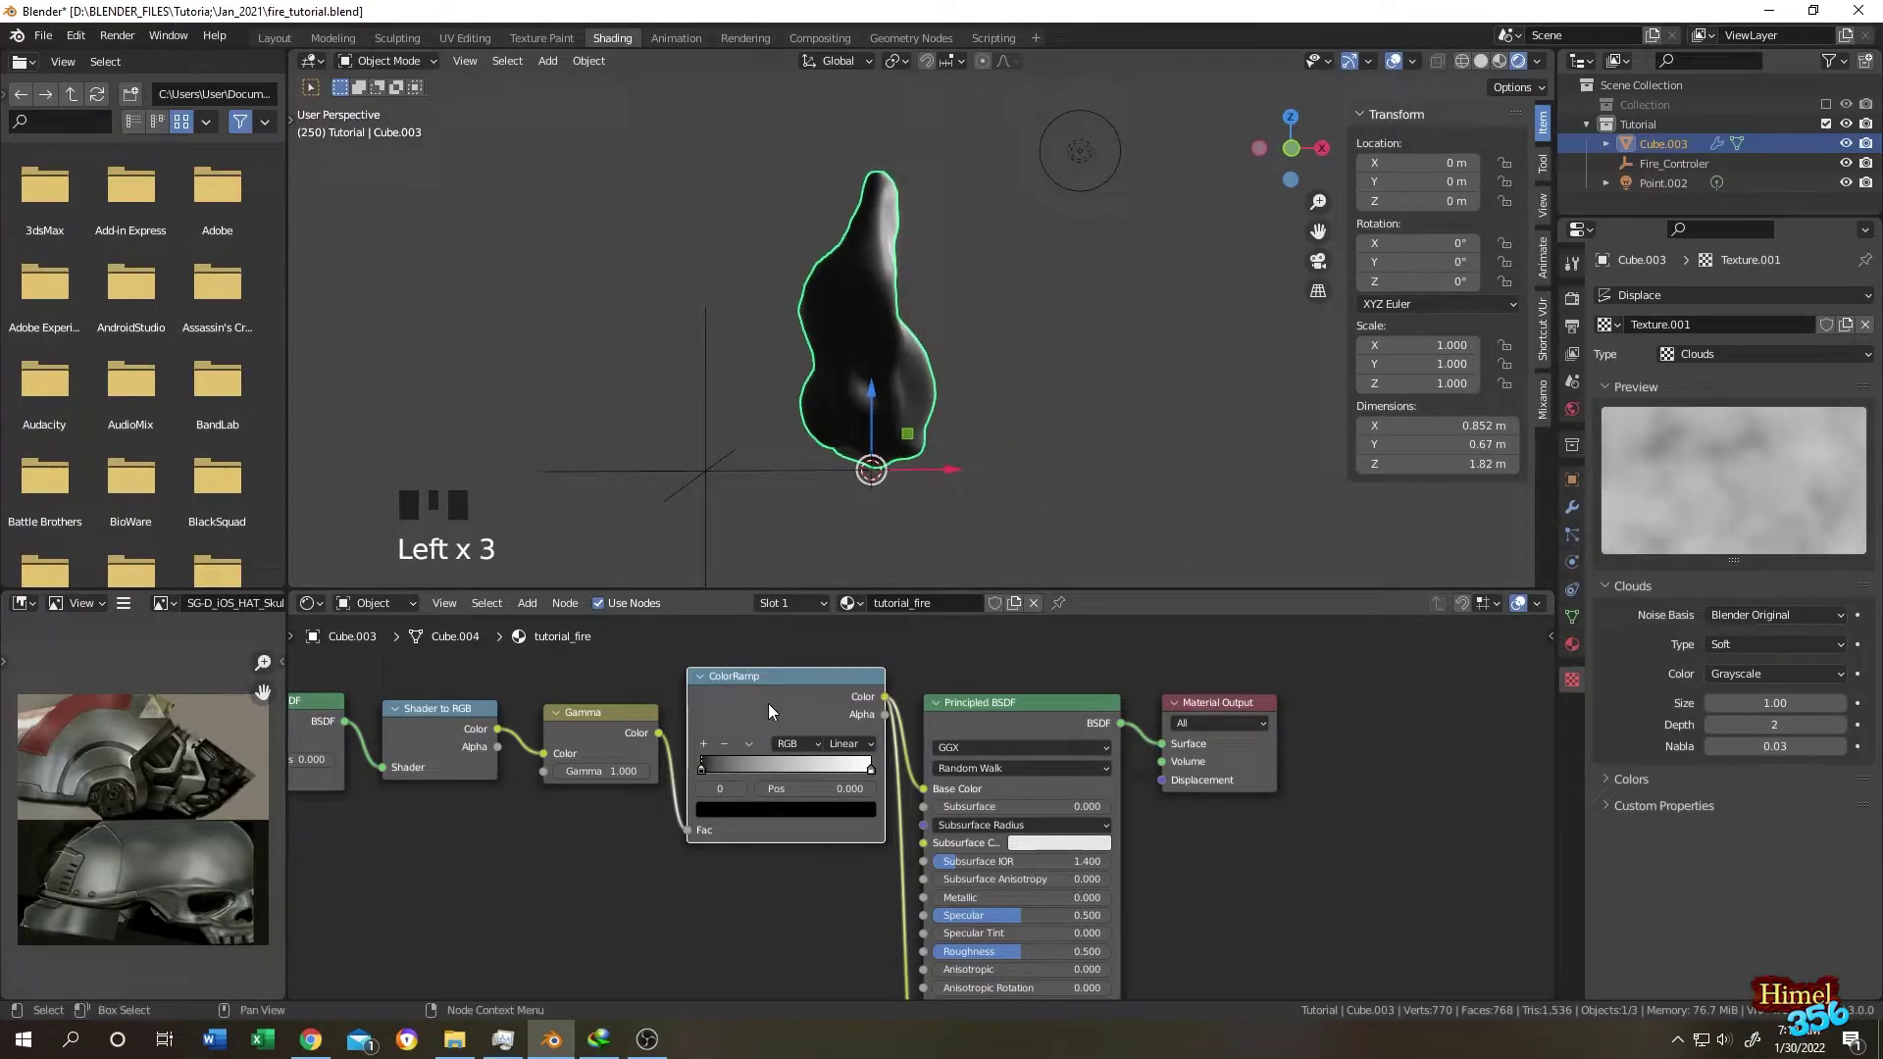
click(847, 744)
click(866, 833)
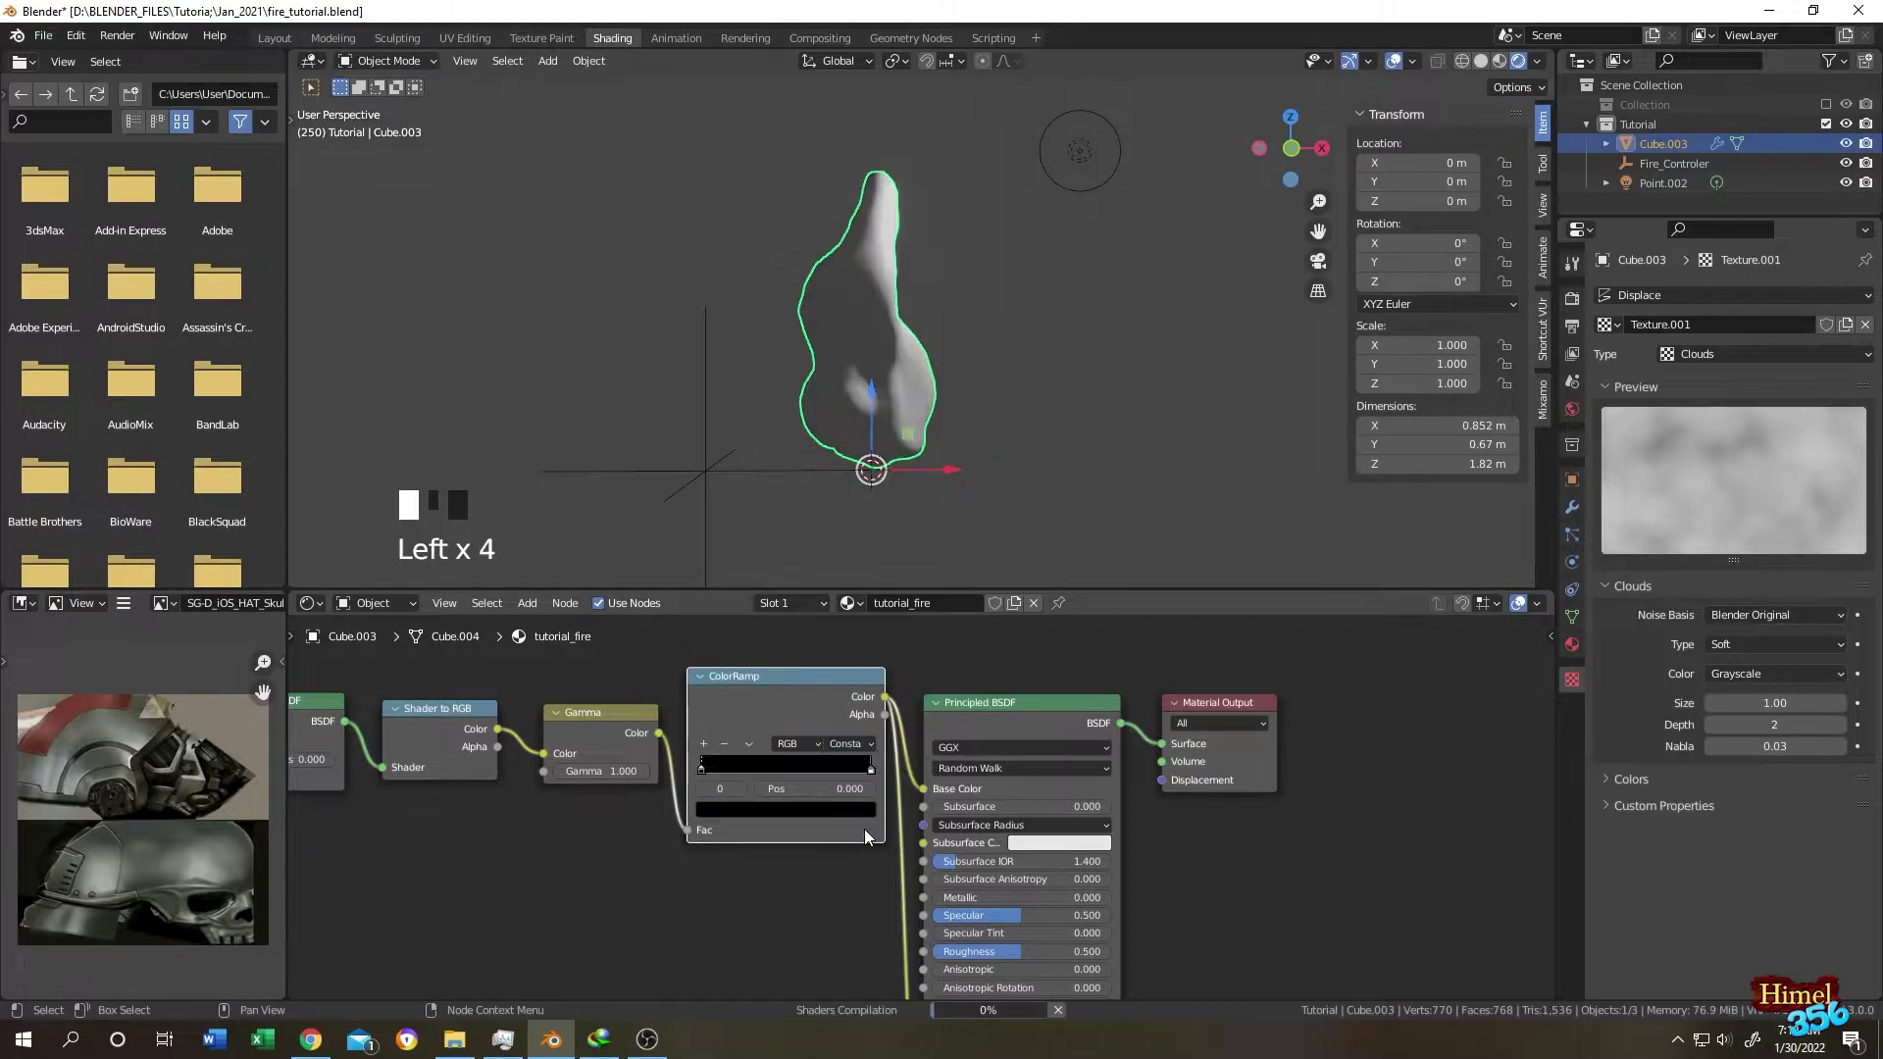
Add two more colour stops for four in total, and select the right-most stop.
click(704, 744)
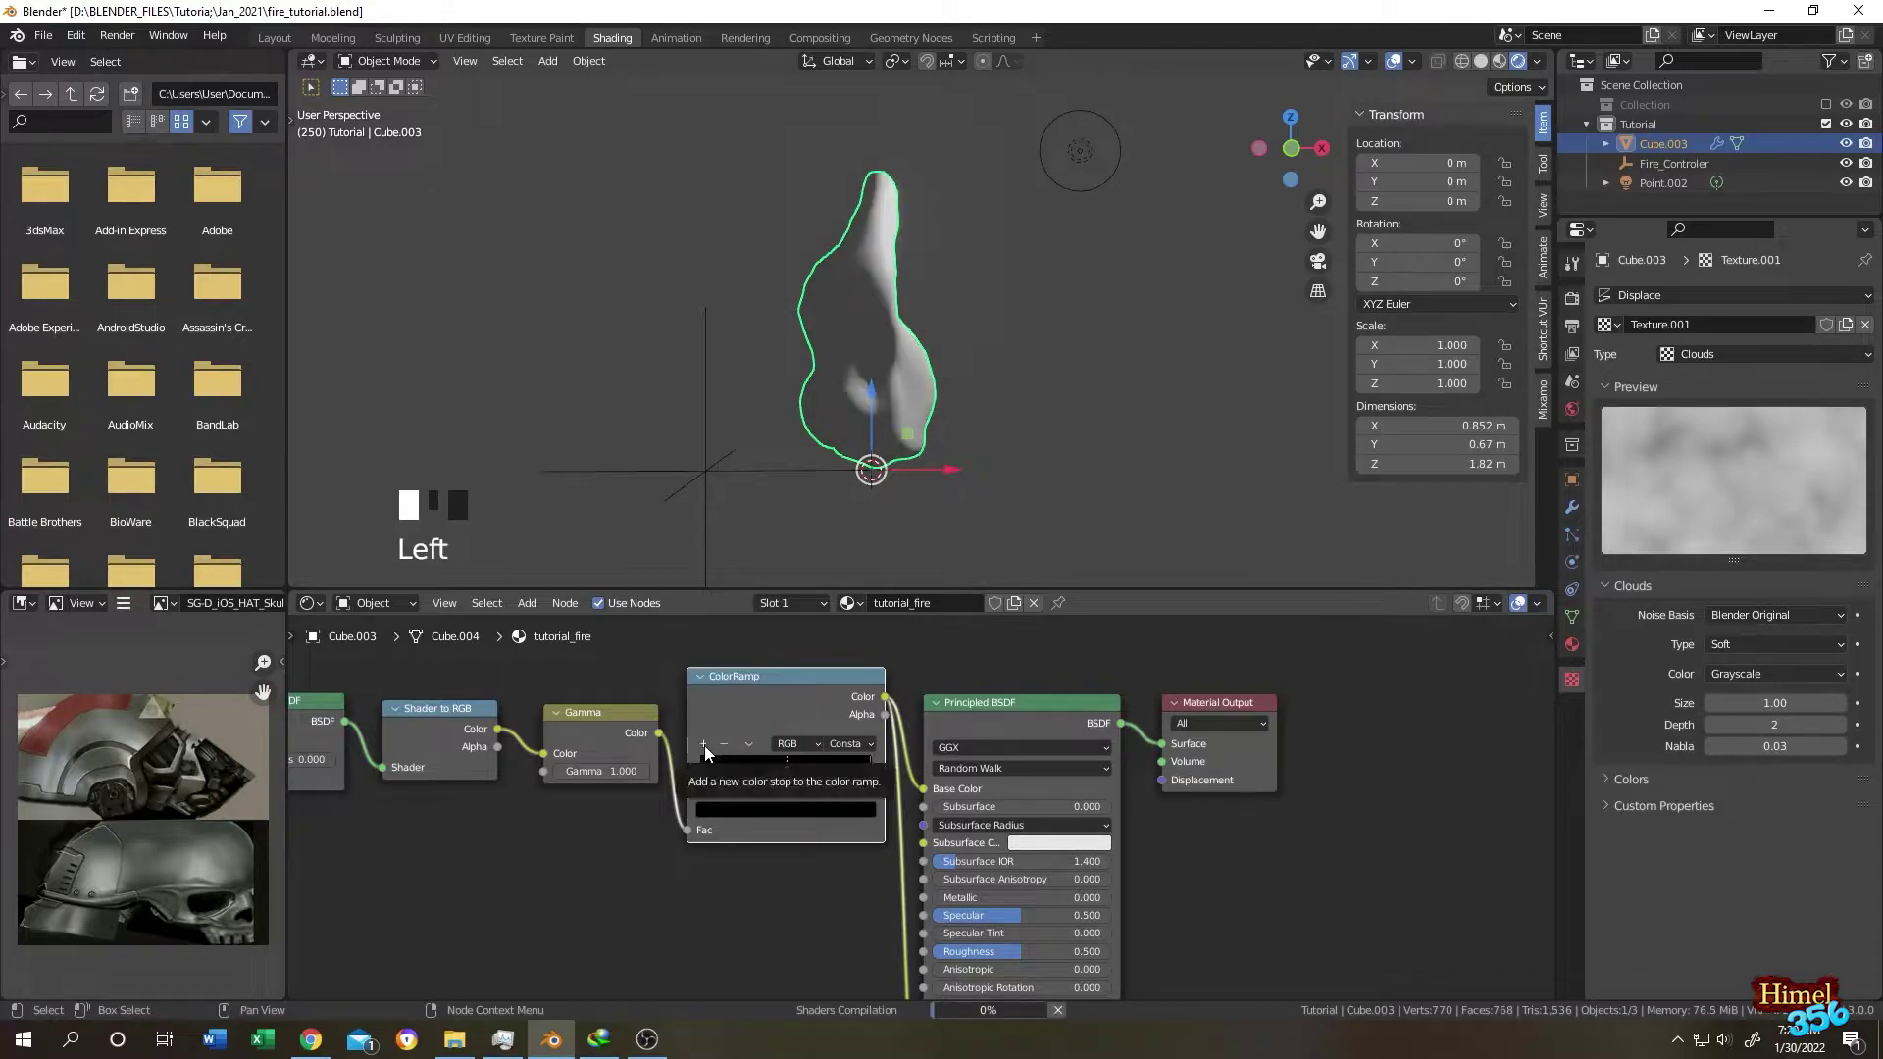
click(704, 744)
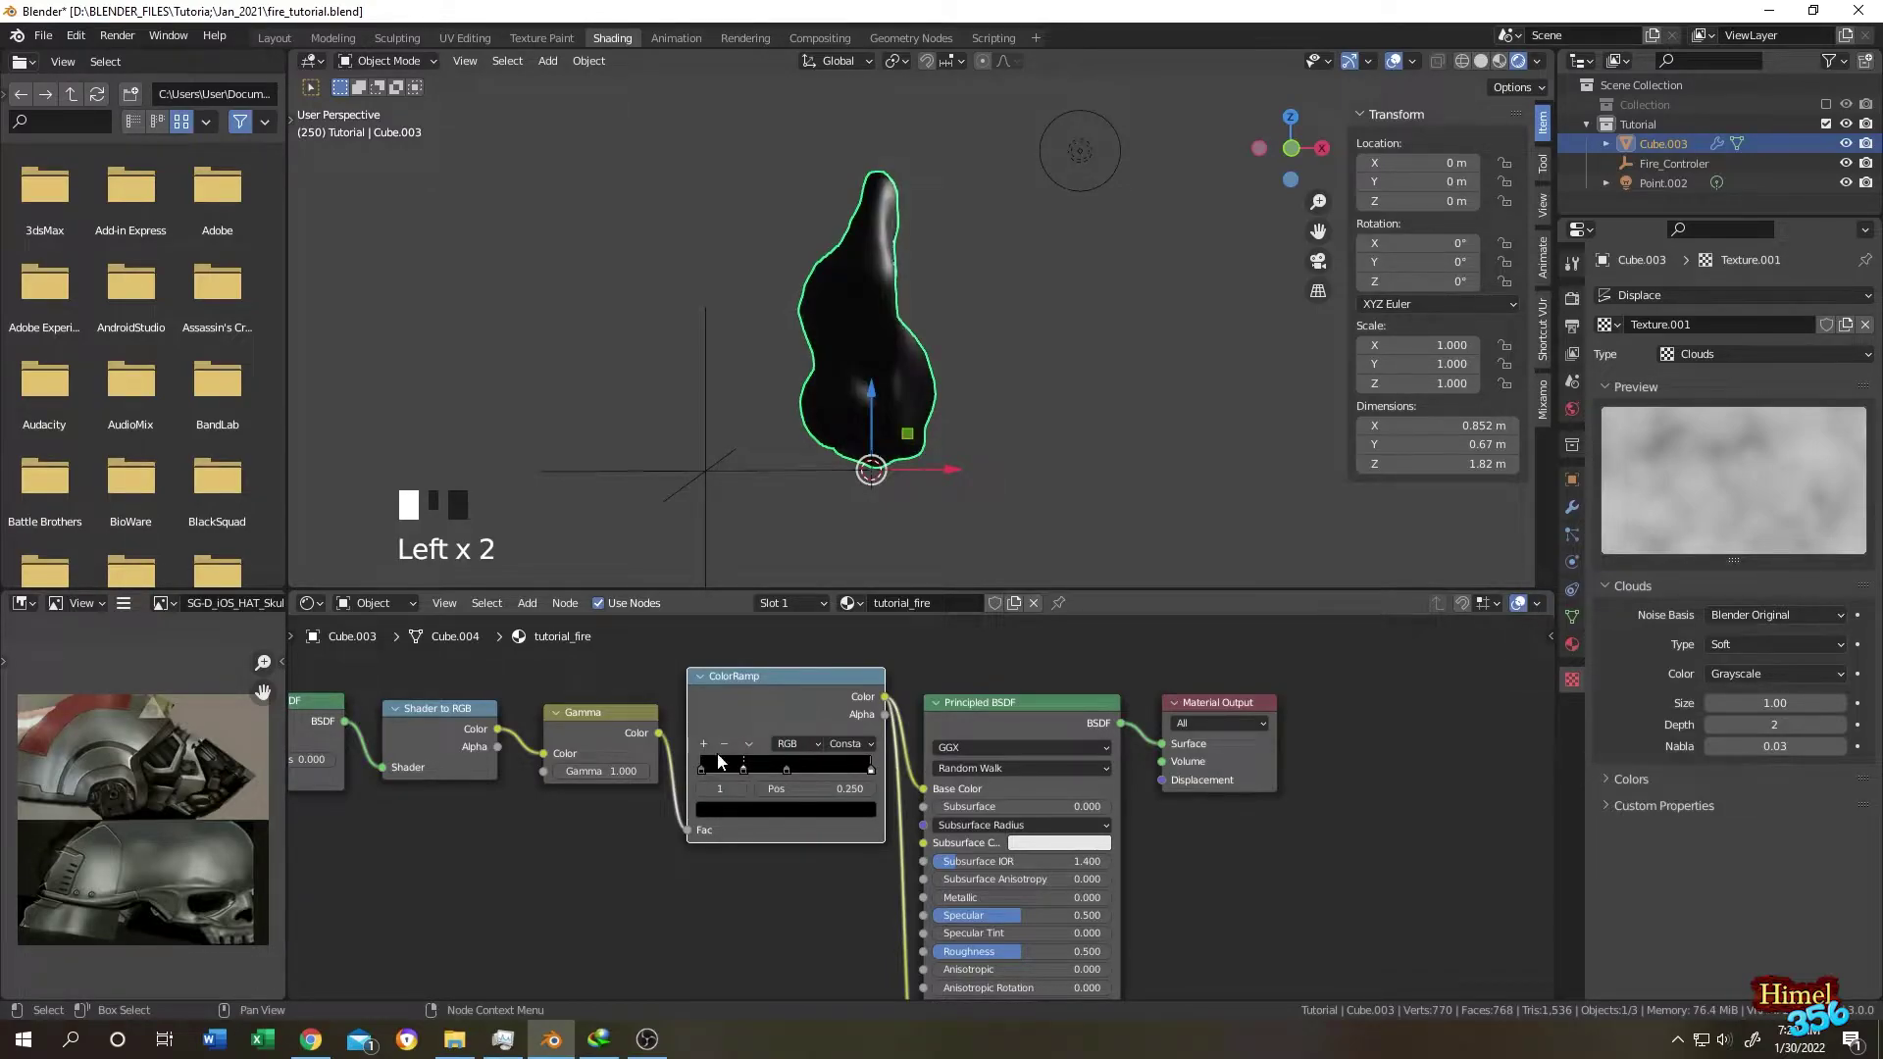
scroll(904, 810, up, 2)
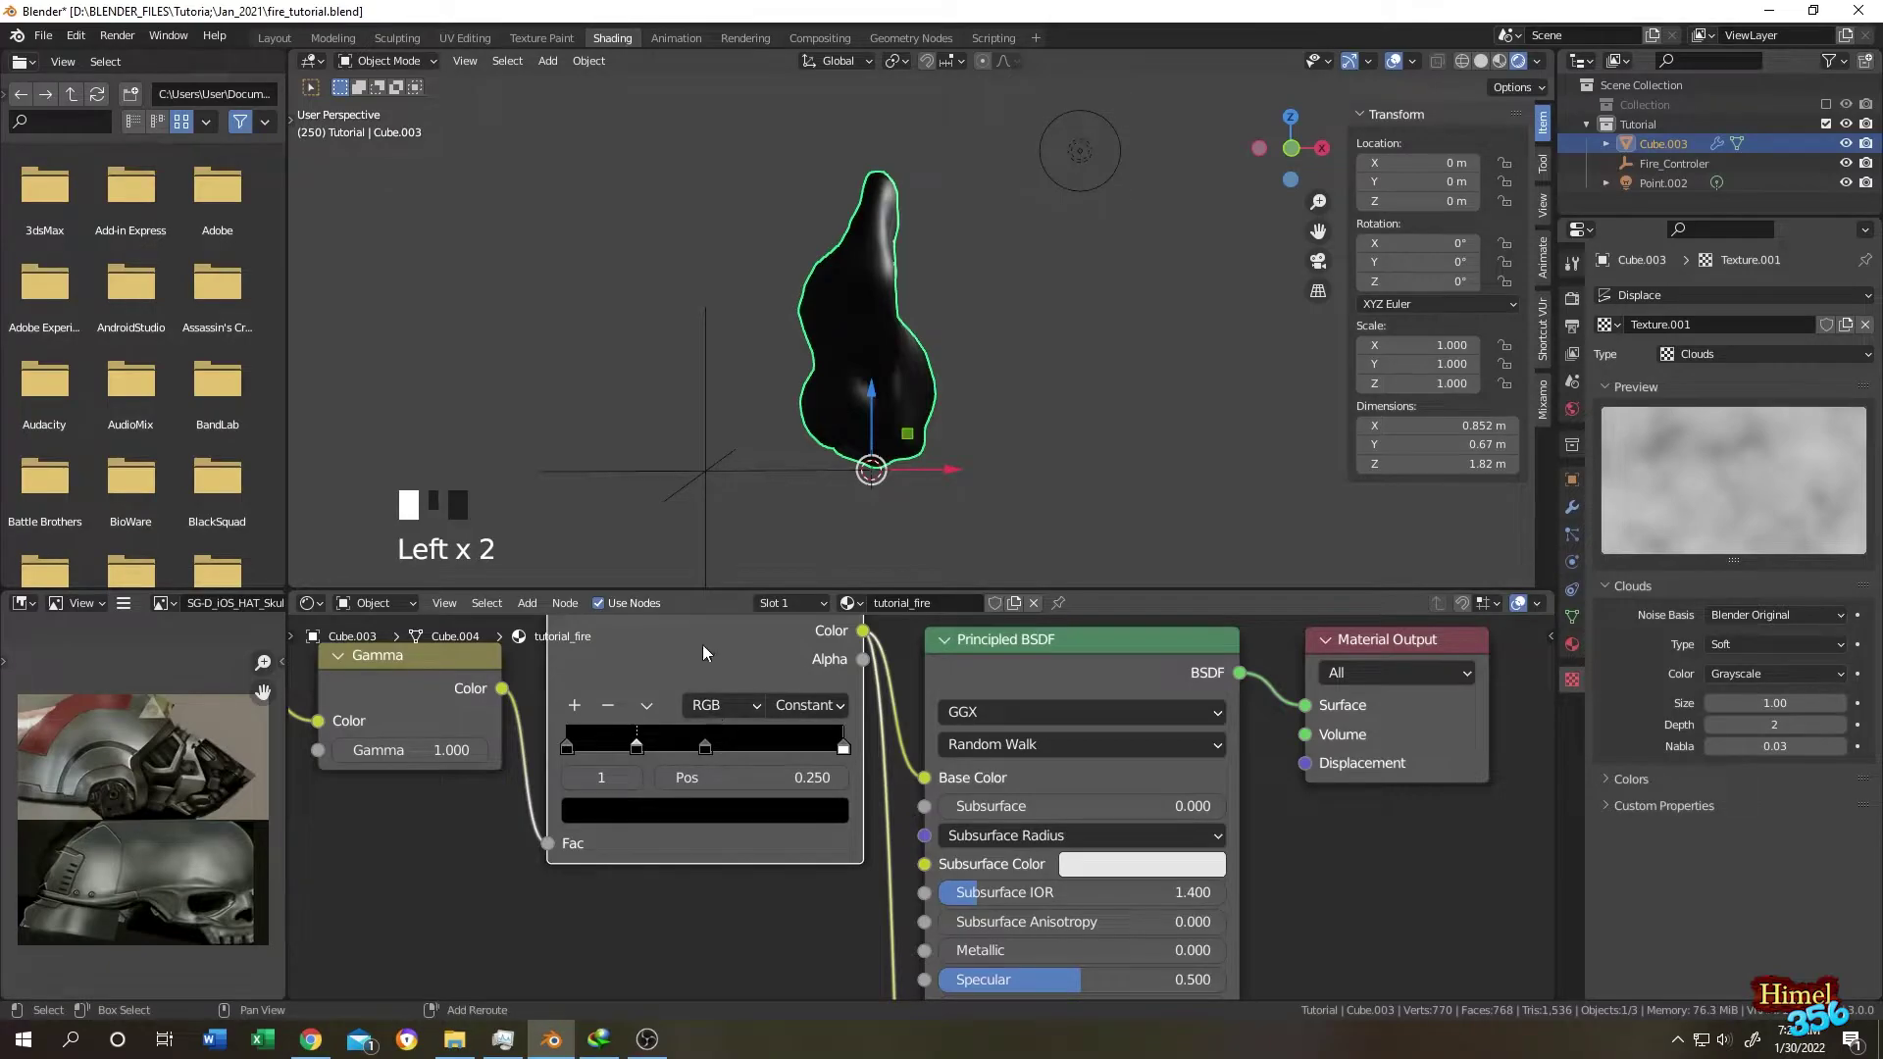
middle_drag(704, 648, 716, 672)
click(855, 774)
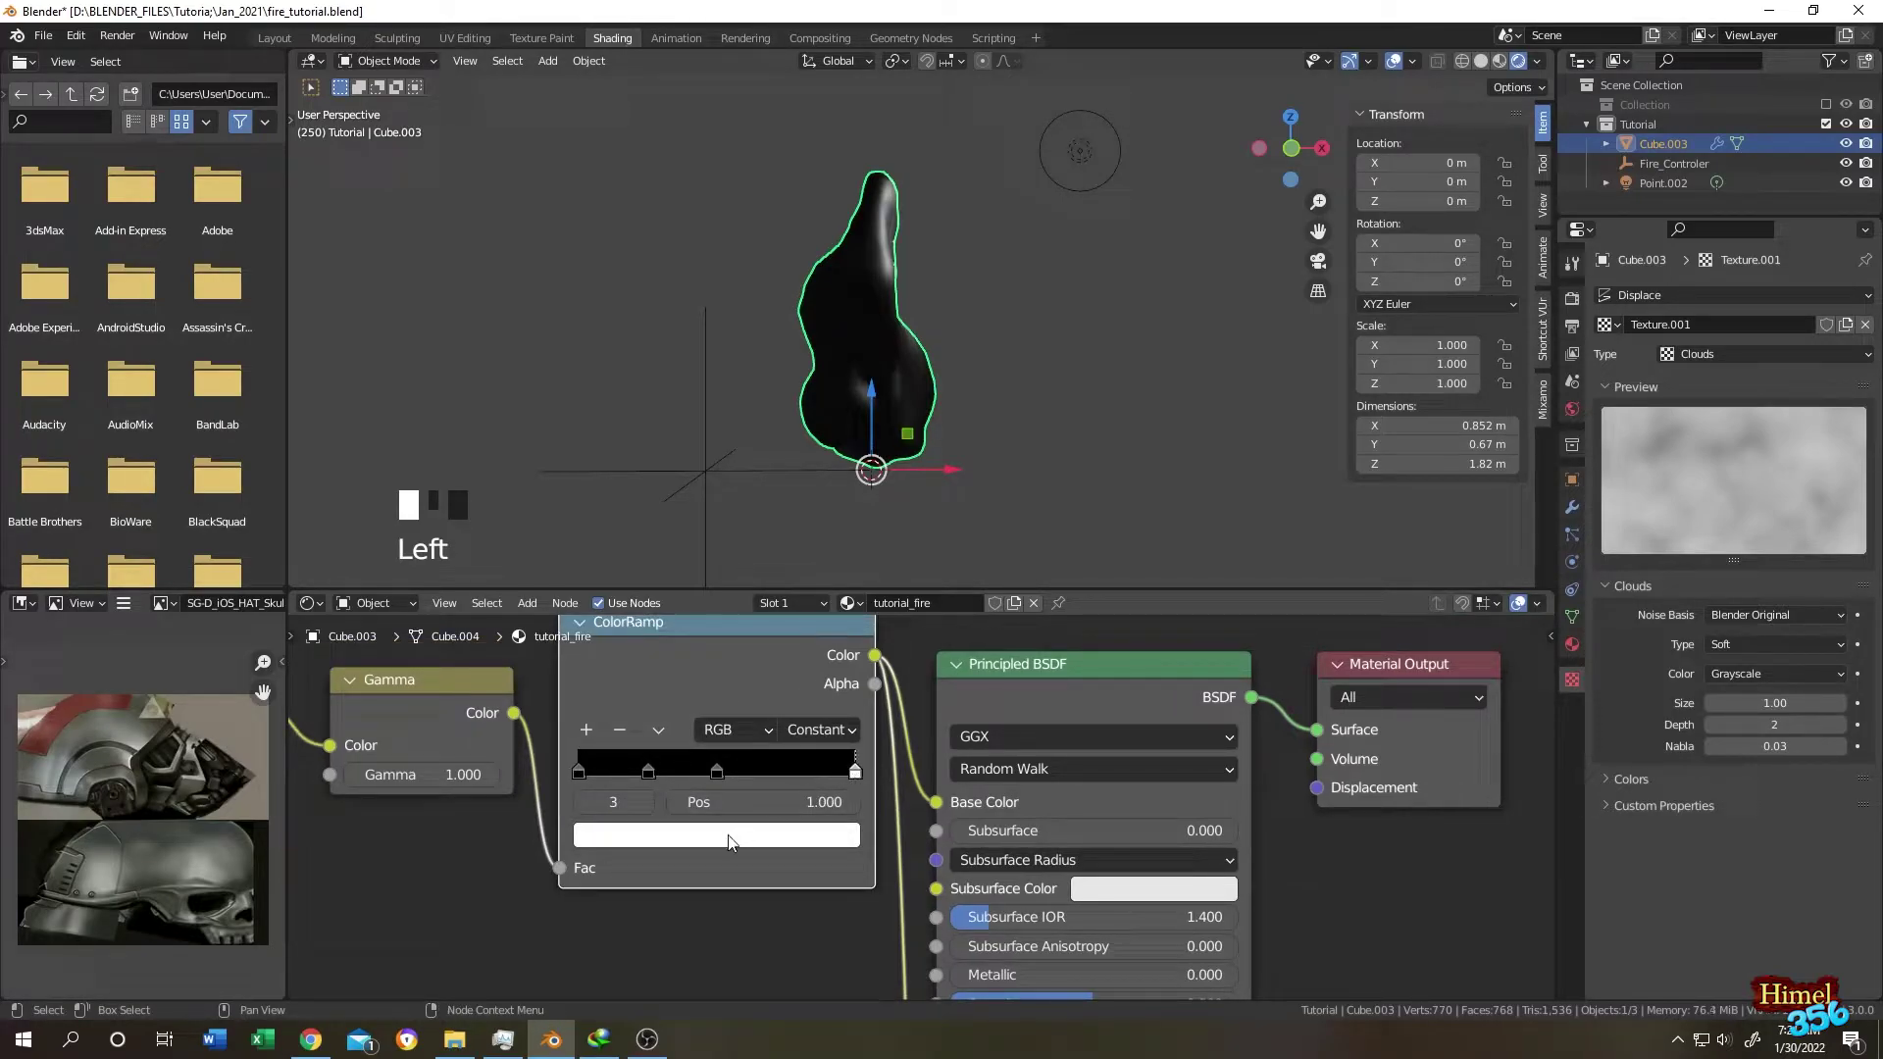
Copy navy #091626 from Adobe Color's blue Smoke, Backgrounds, Fog palette, then return to Blender.
key(alt+Tab)
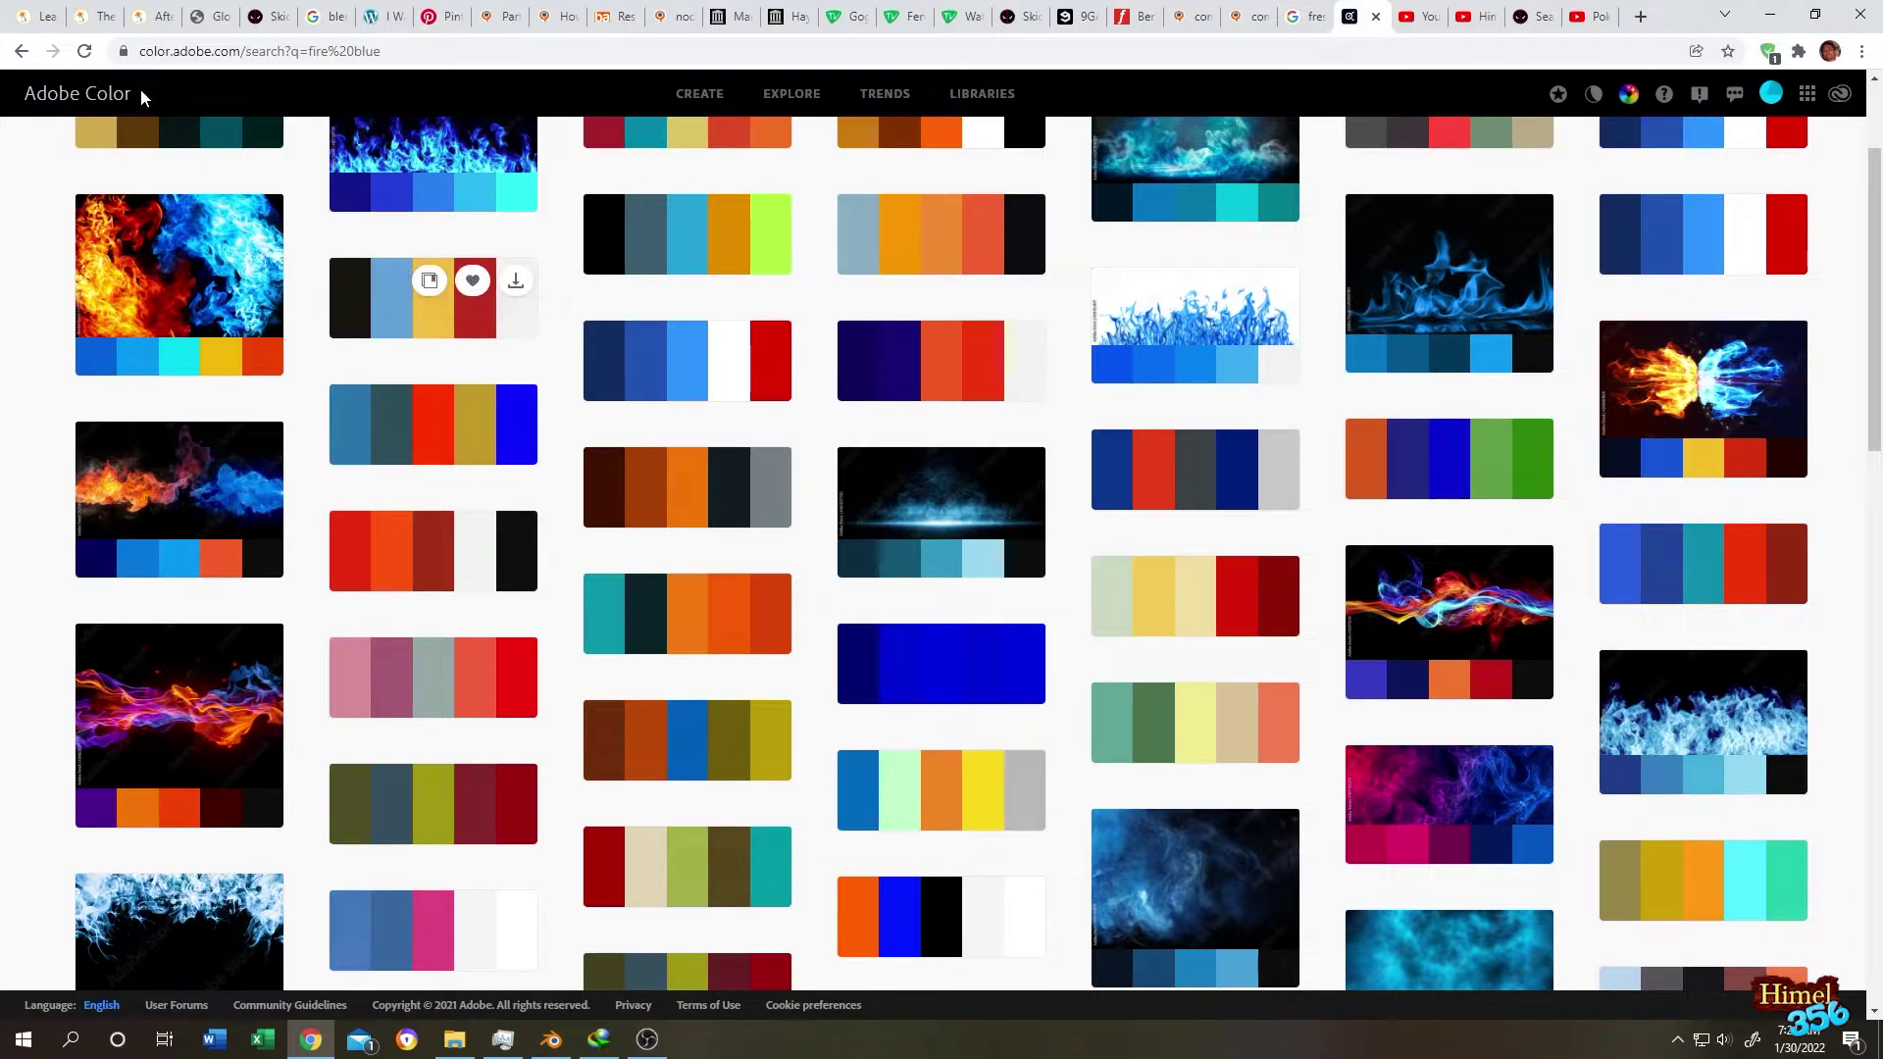
scroll(775, 363, down, 3)
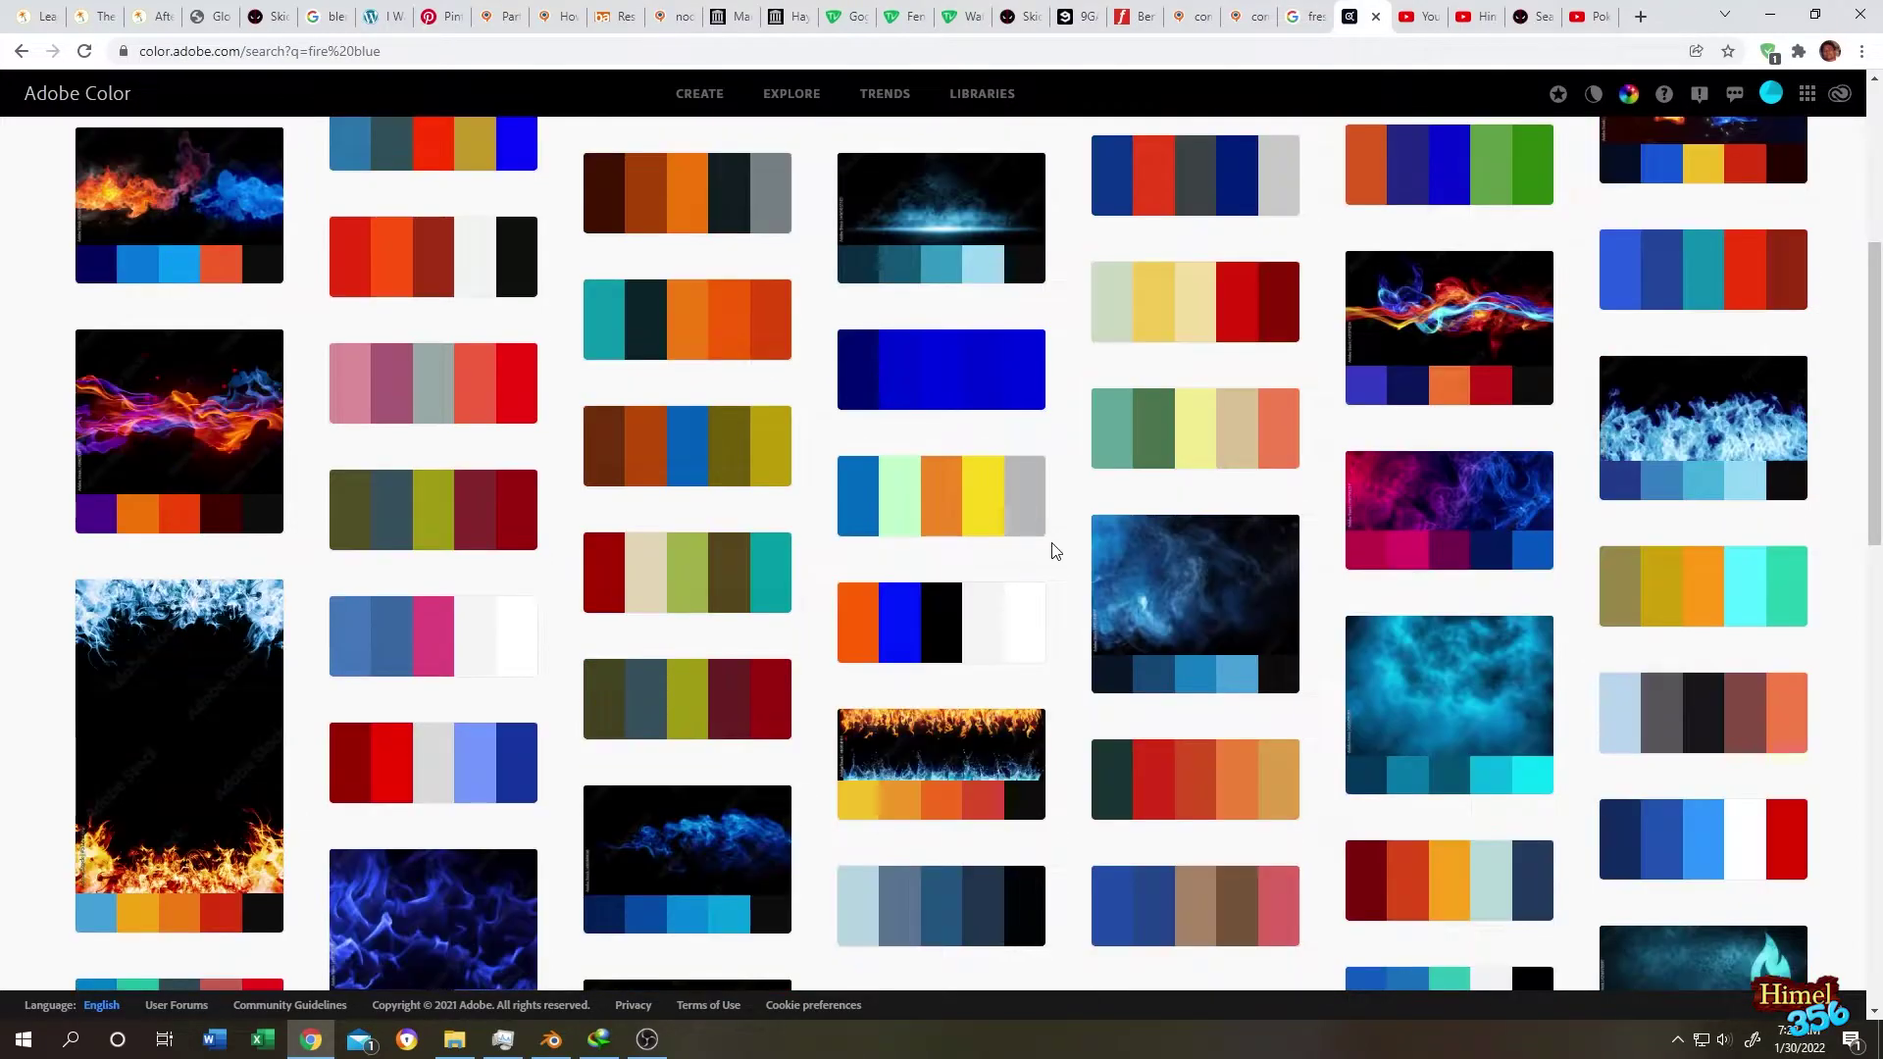
click(1235, 625)
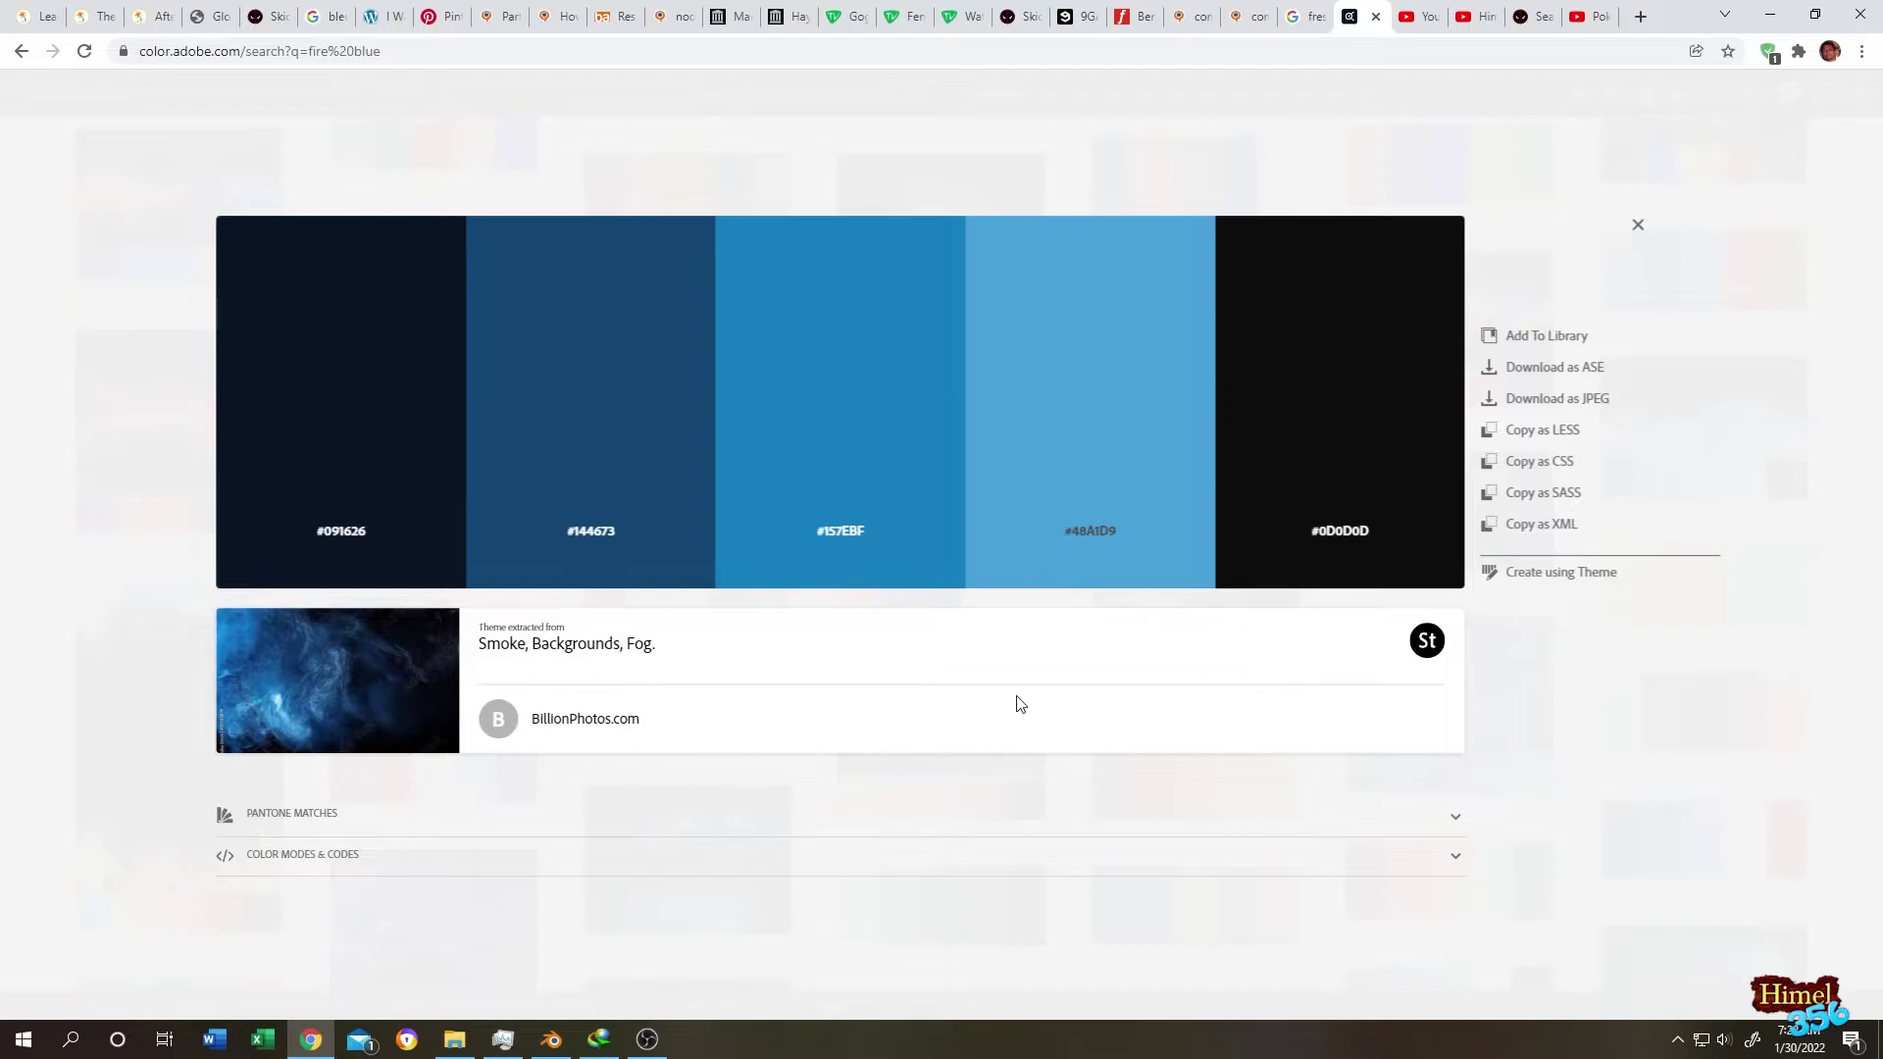
click(345, 536)
click(552, 1039)
Set the ramp's right-most stop to dark navy #091626 via its hex field.
click(856, 775)
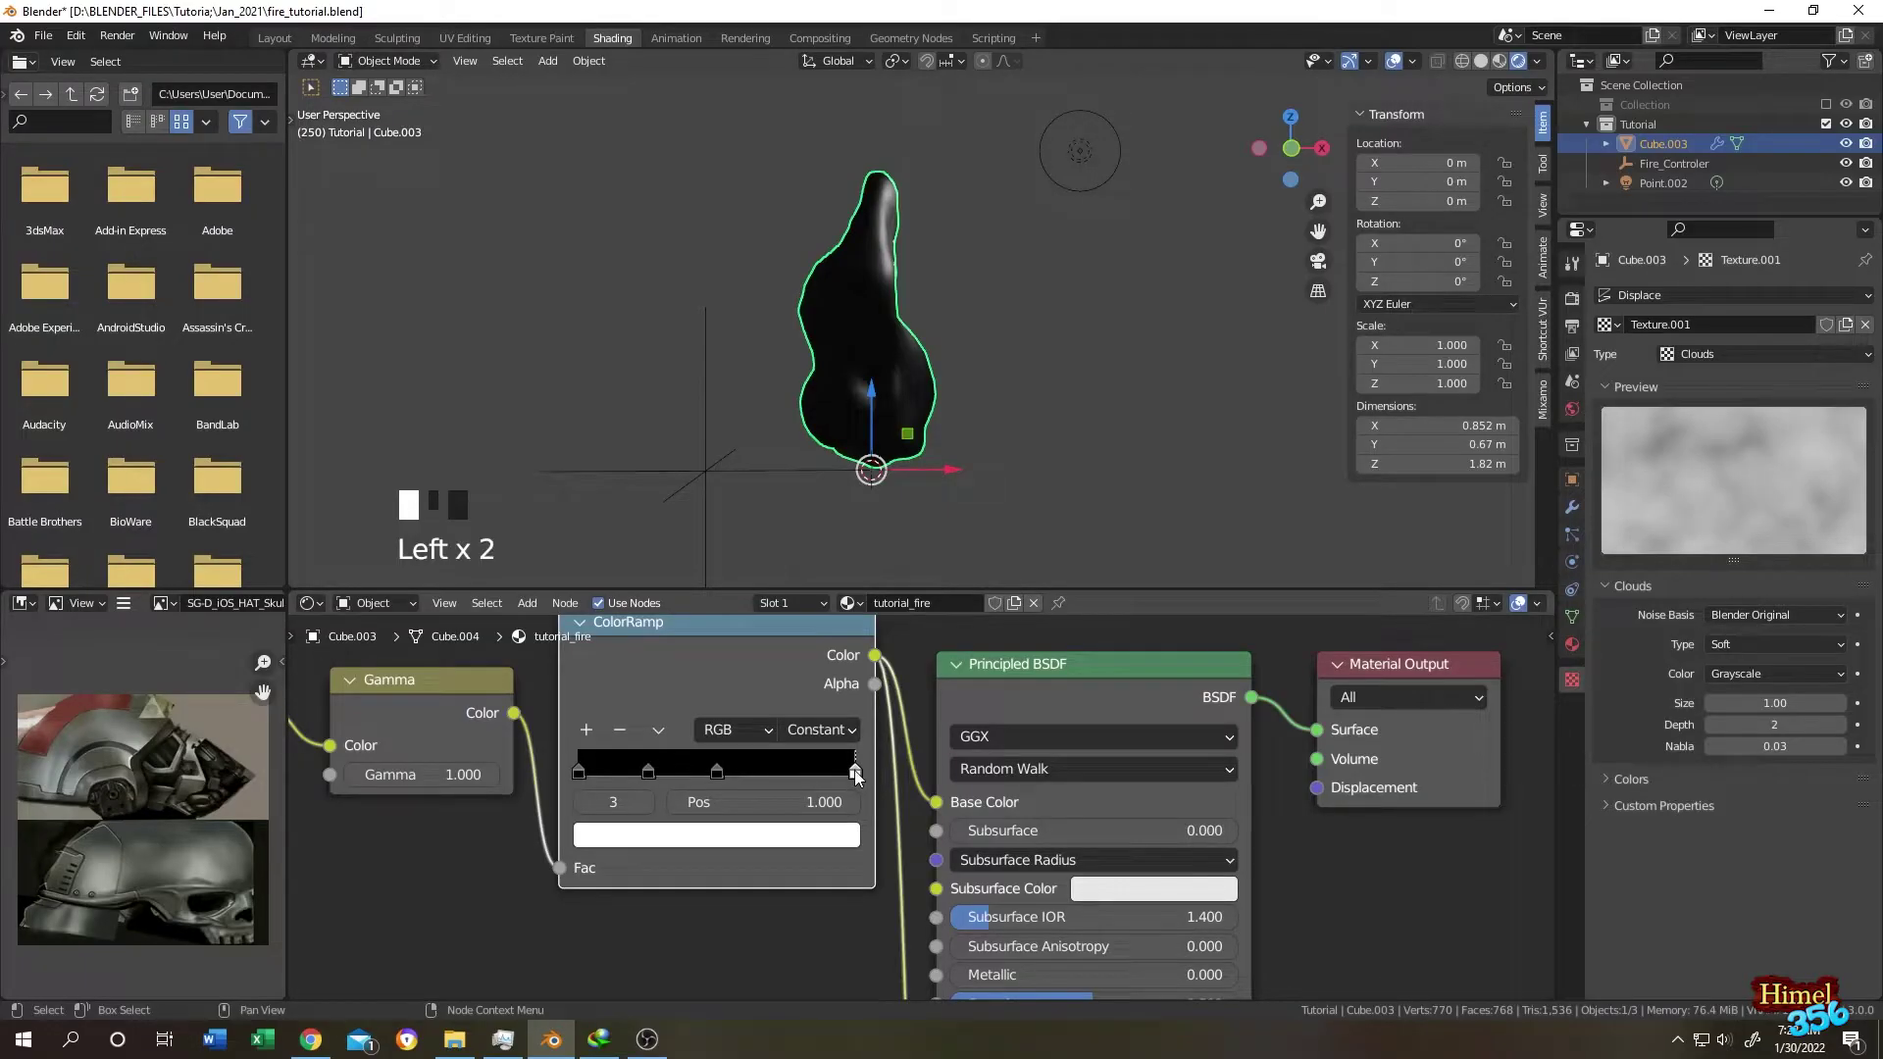
click(736, 836)
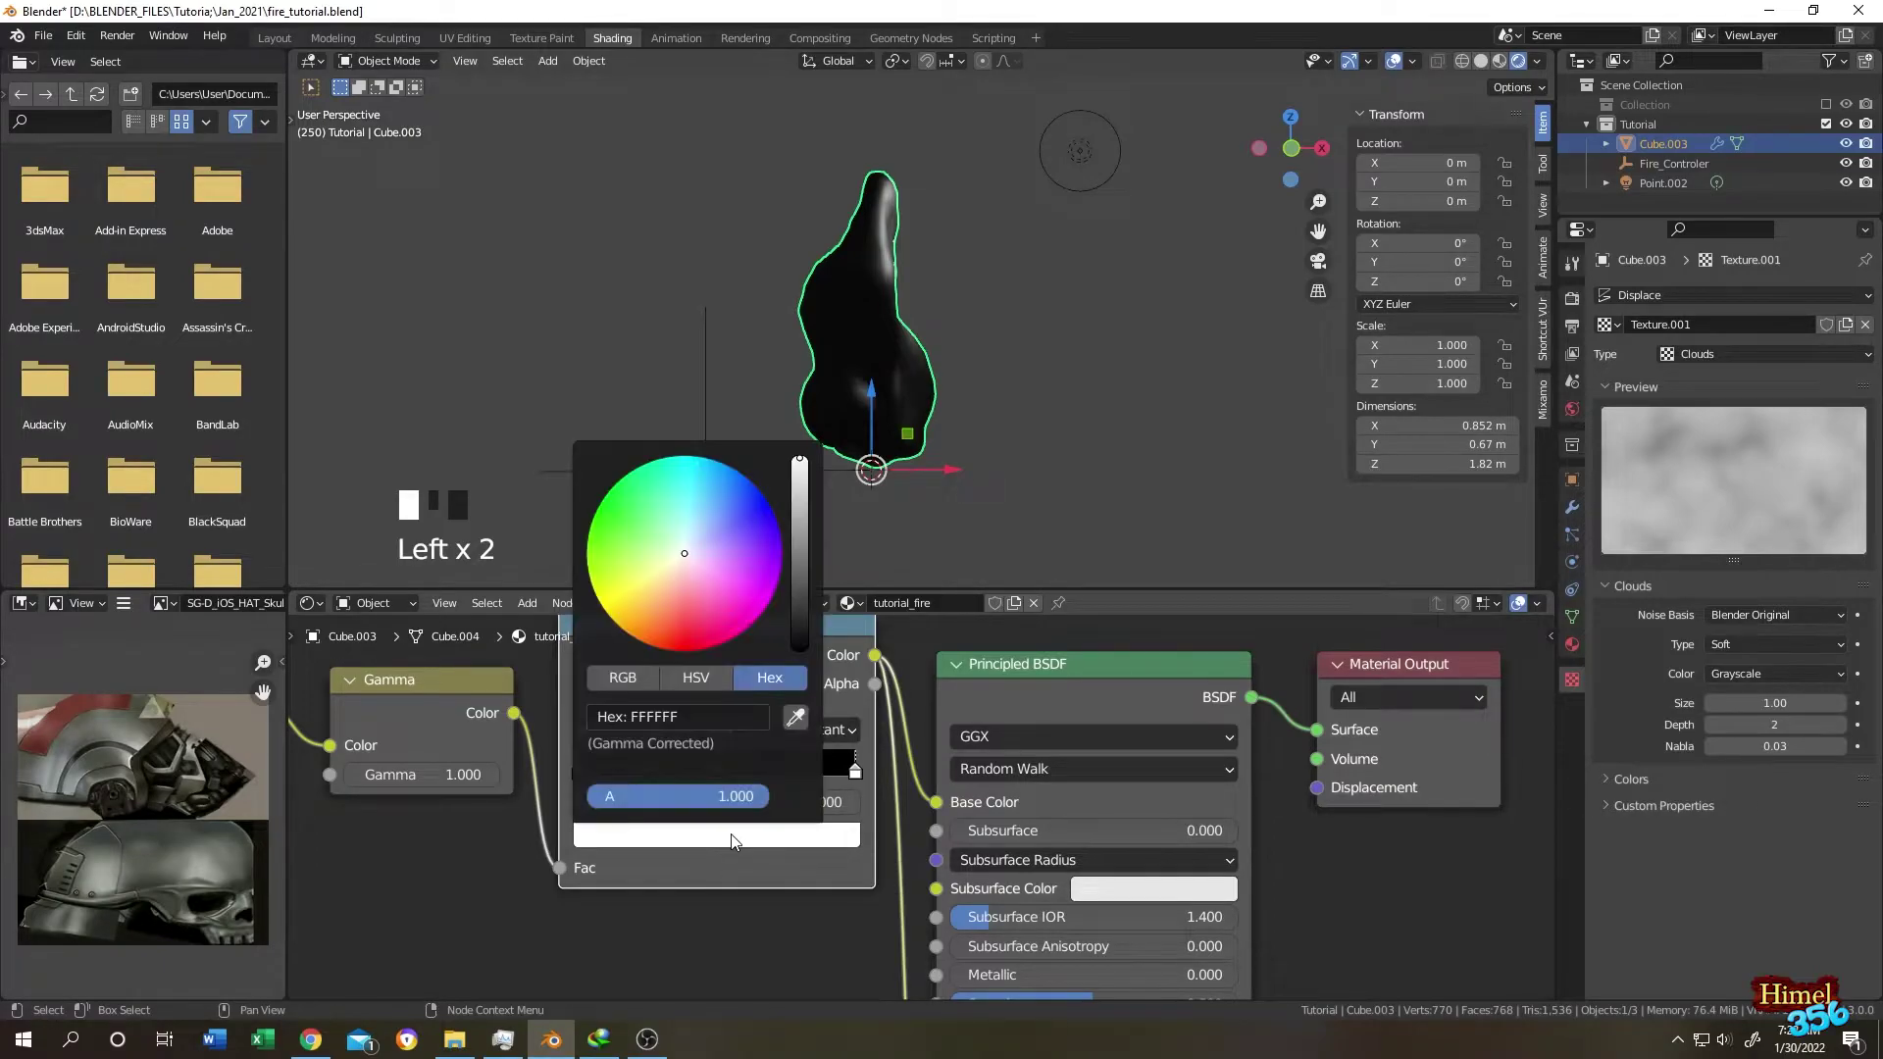
click(702, 679)
click(782, 679)
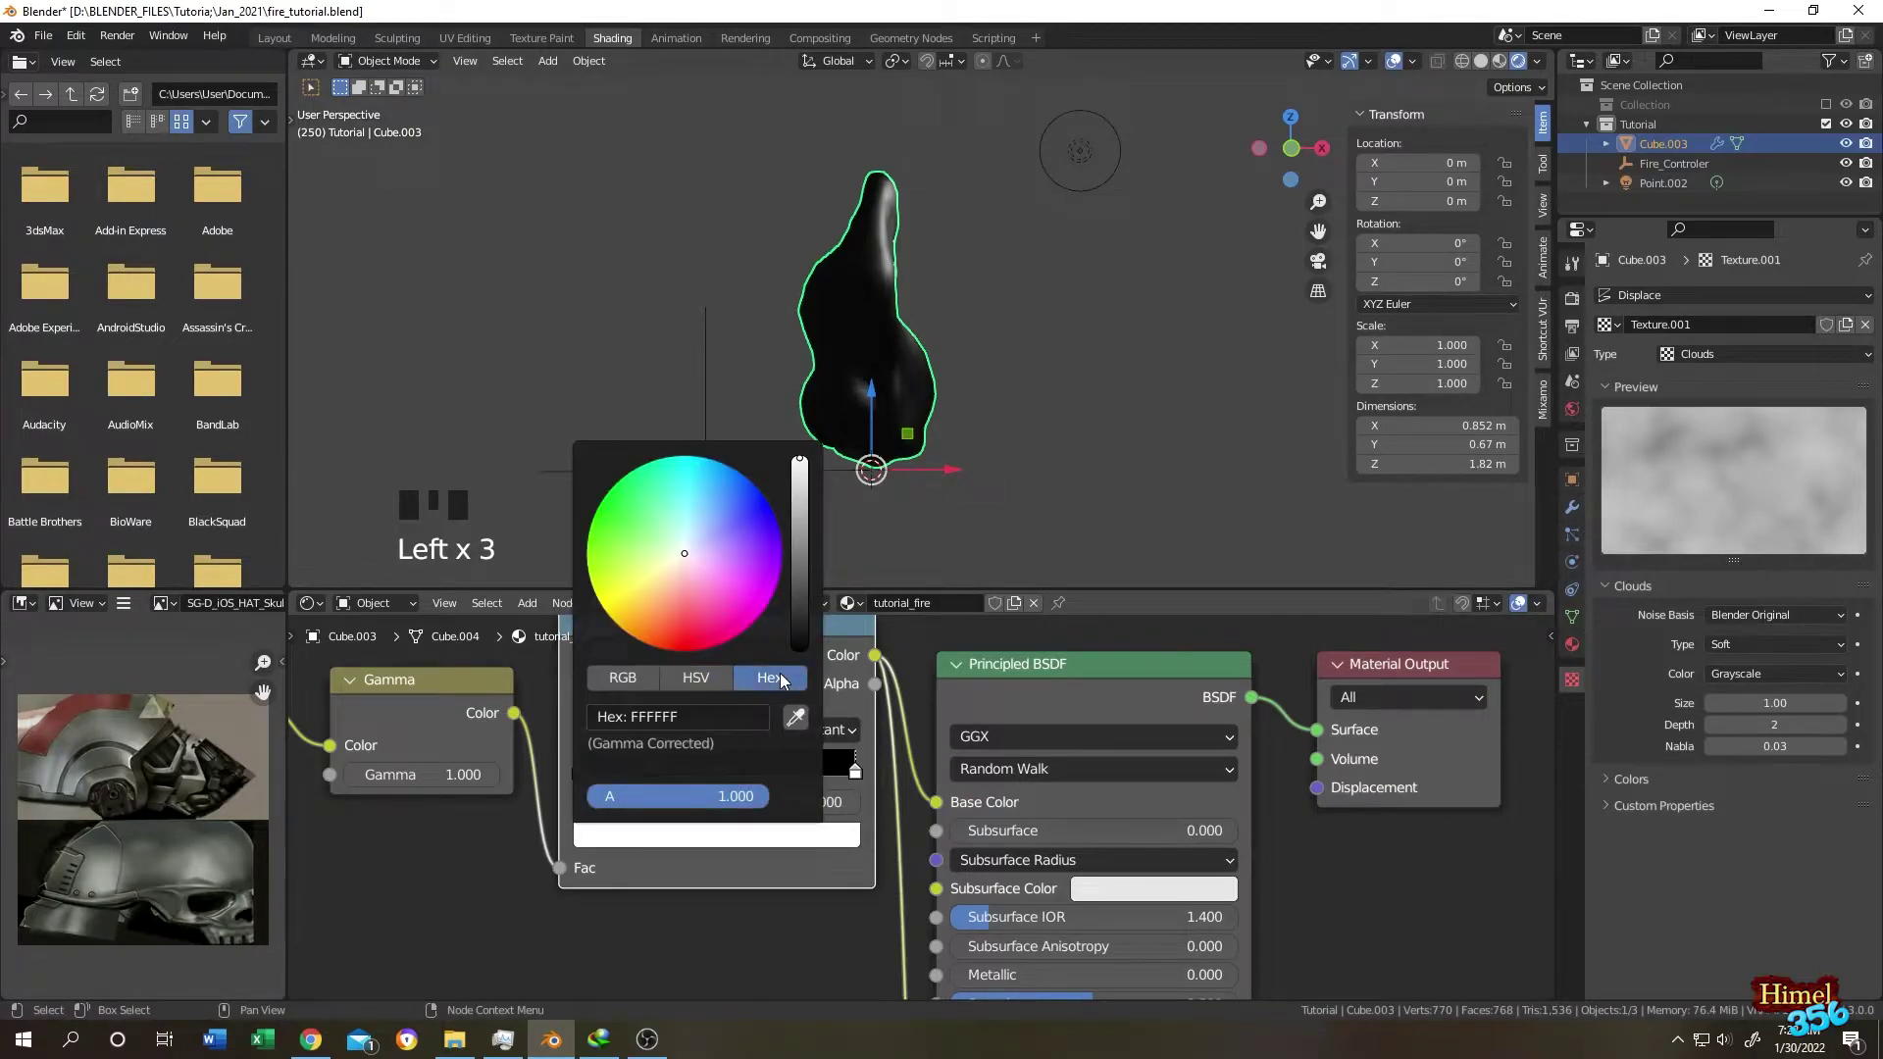
click(698, 715)
key(ctrl+v)
key(Return)
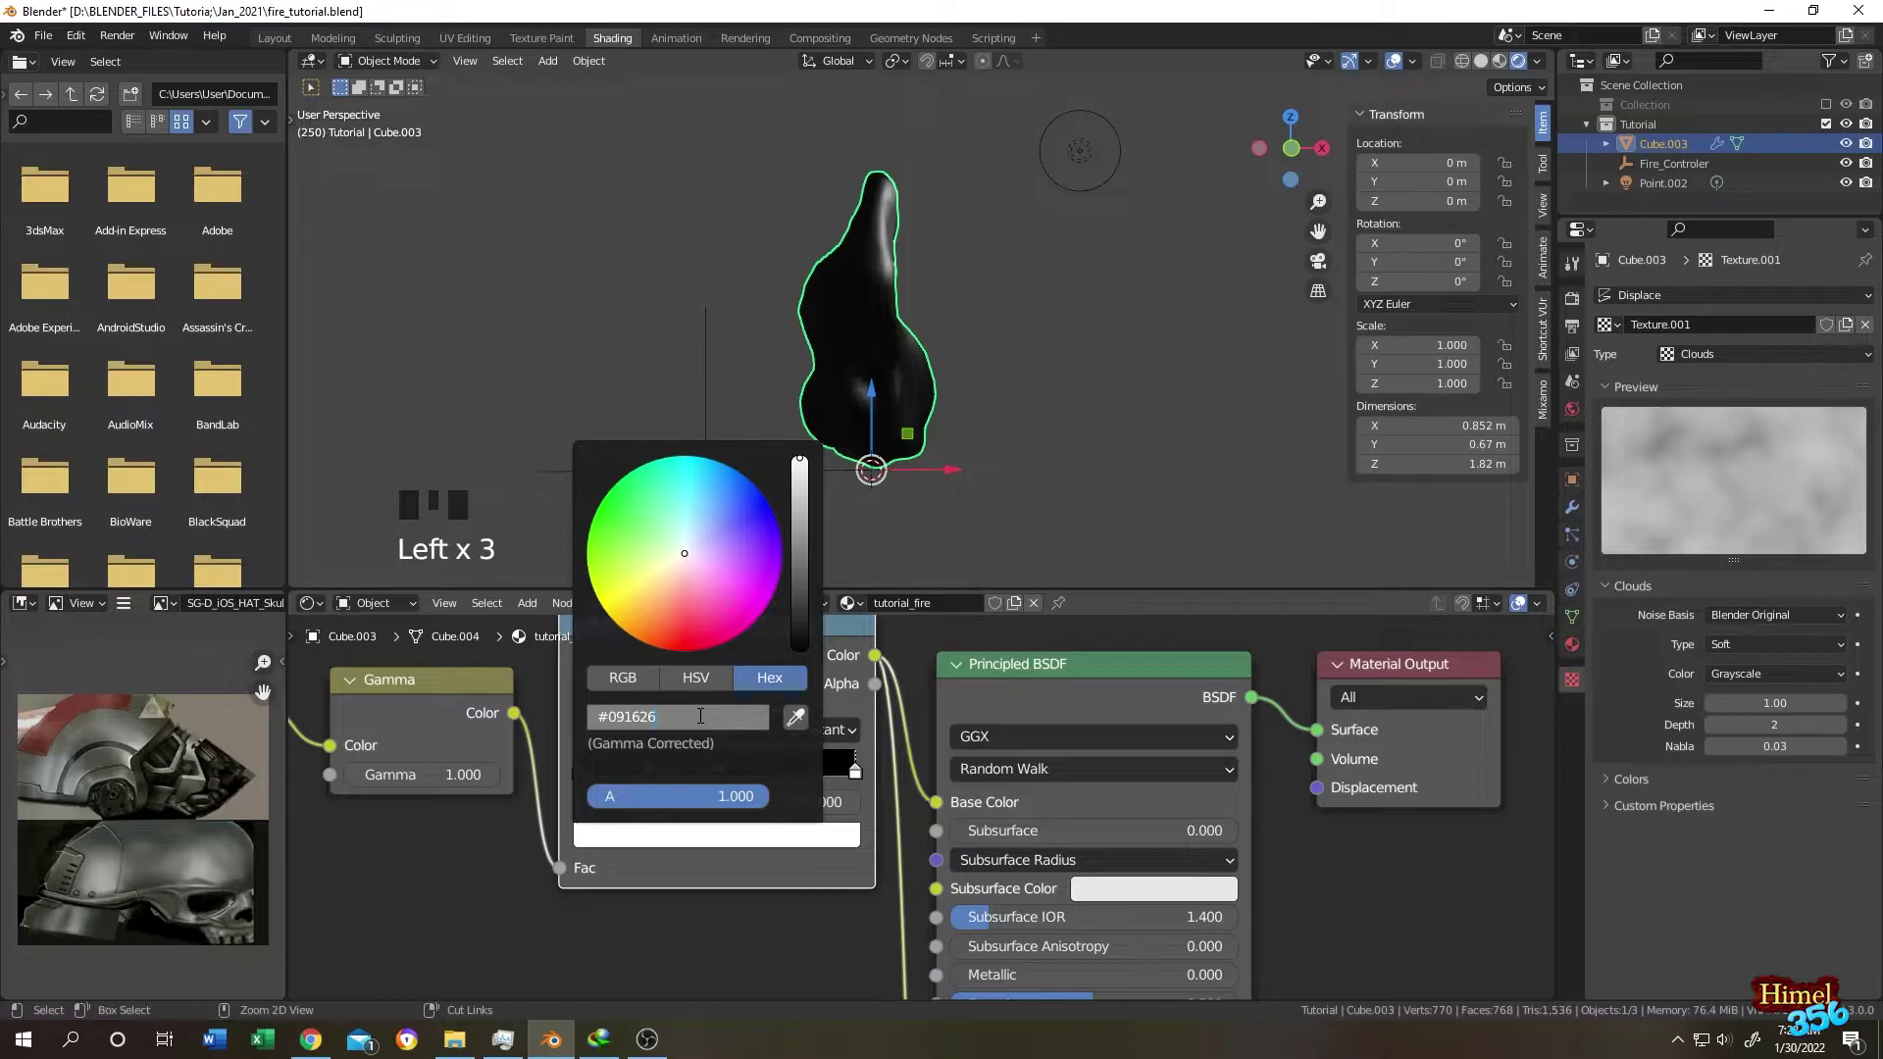
Copy mid-blue #157EBF from the palette and apply it to the middle ramp stop.
click(717, 771)
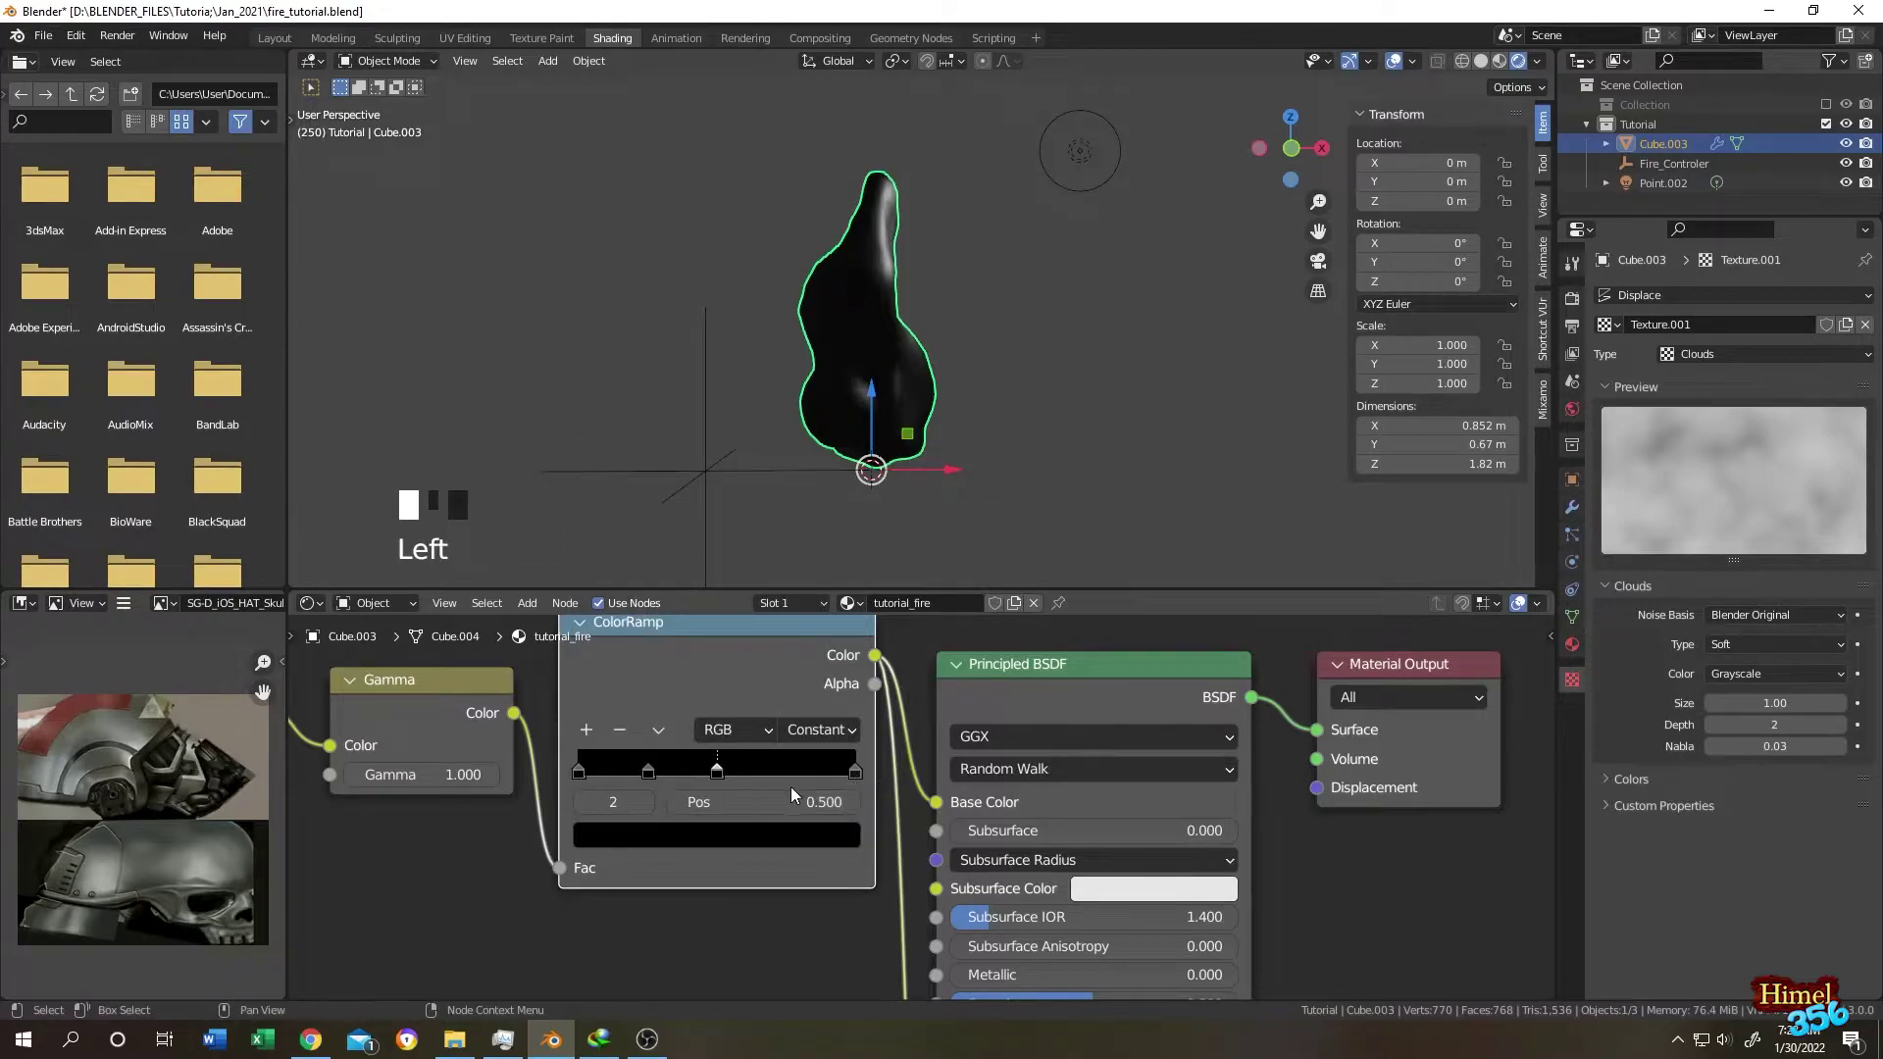
click(824, 533)
click(1762, 15)
click(749, 763)
click(677, 716)
key(ctrl+v)
key(Return)
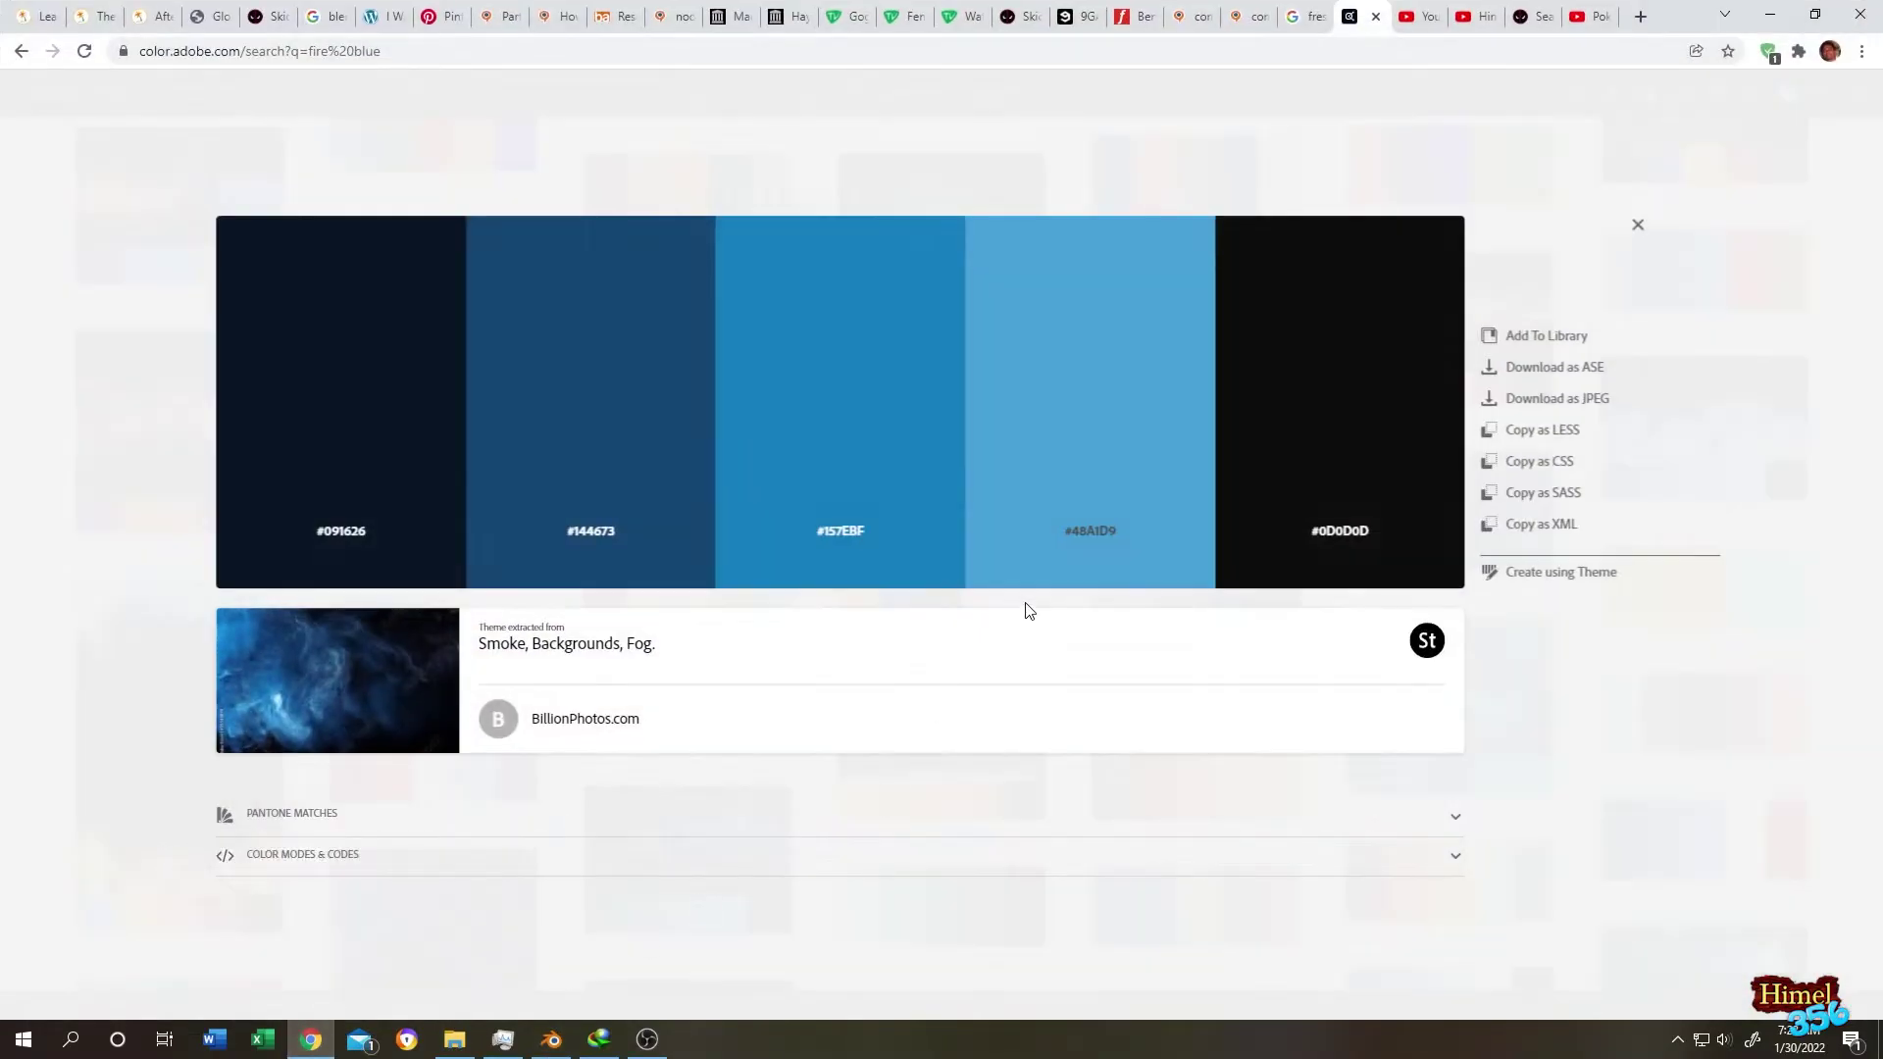
Recolour the first ramp stop to light blue #48A1D9.
click(579, 772)
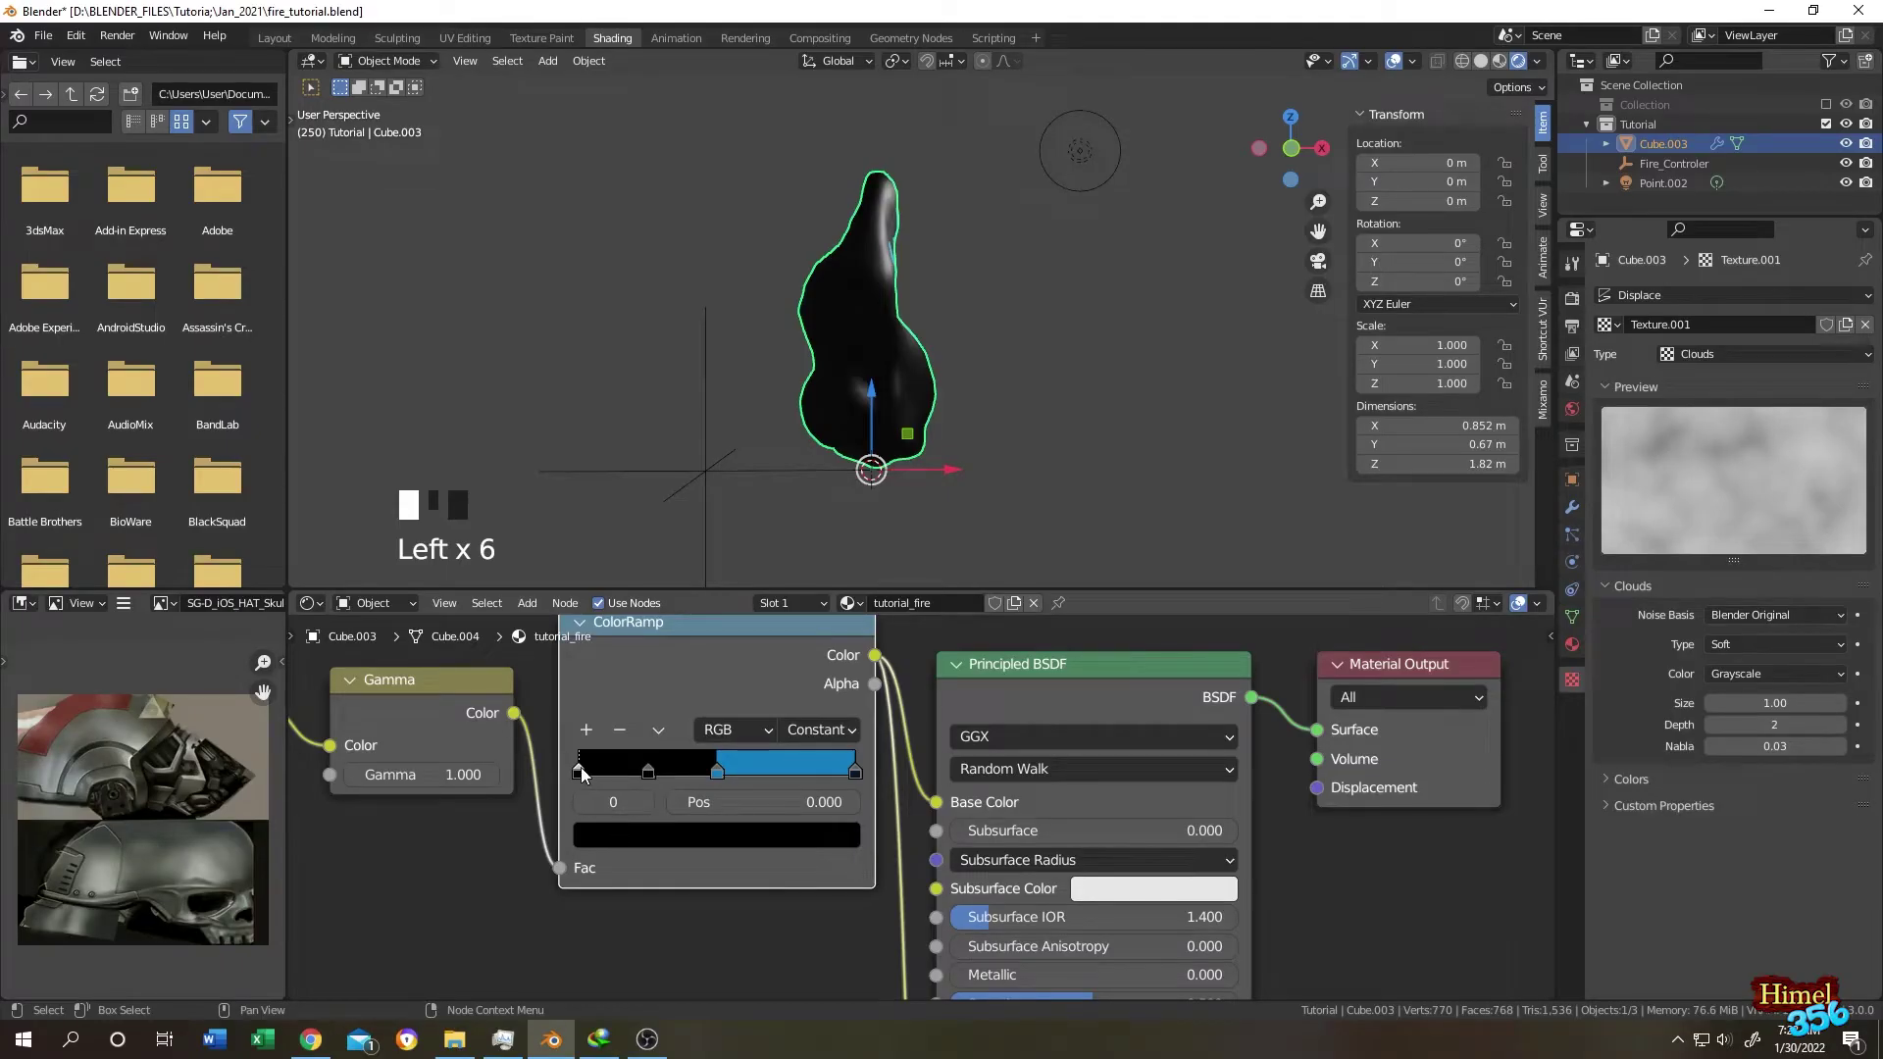
click(579, 771)
click(663, 837)
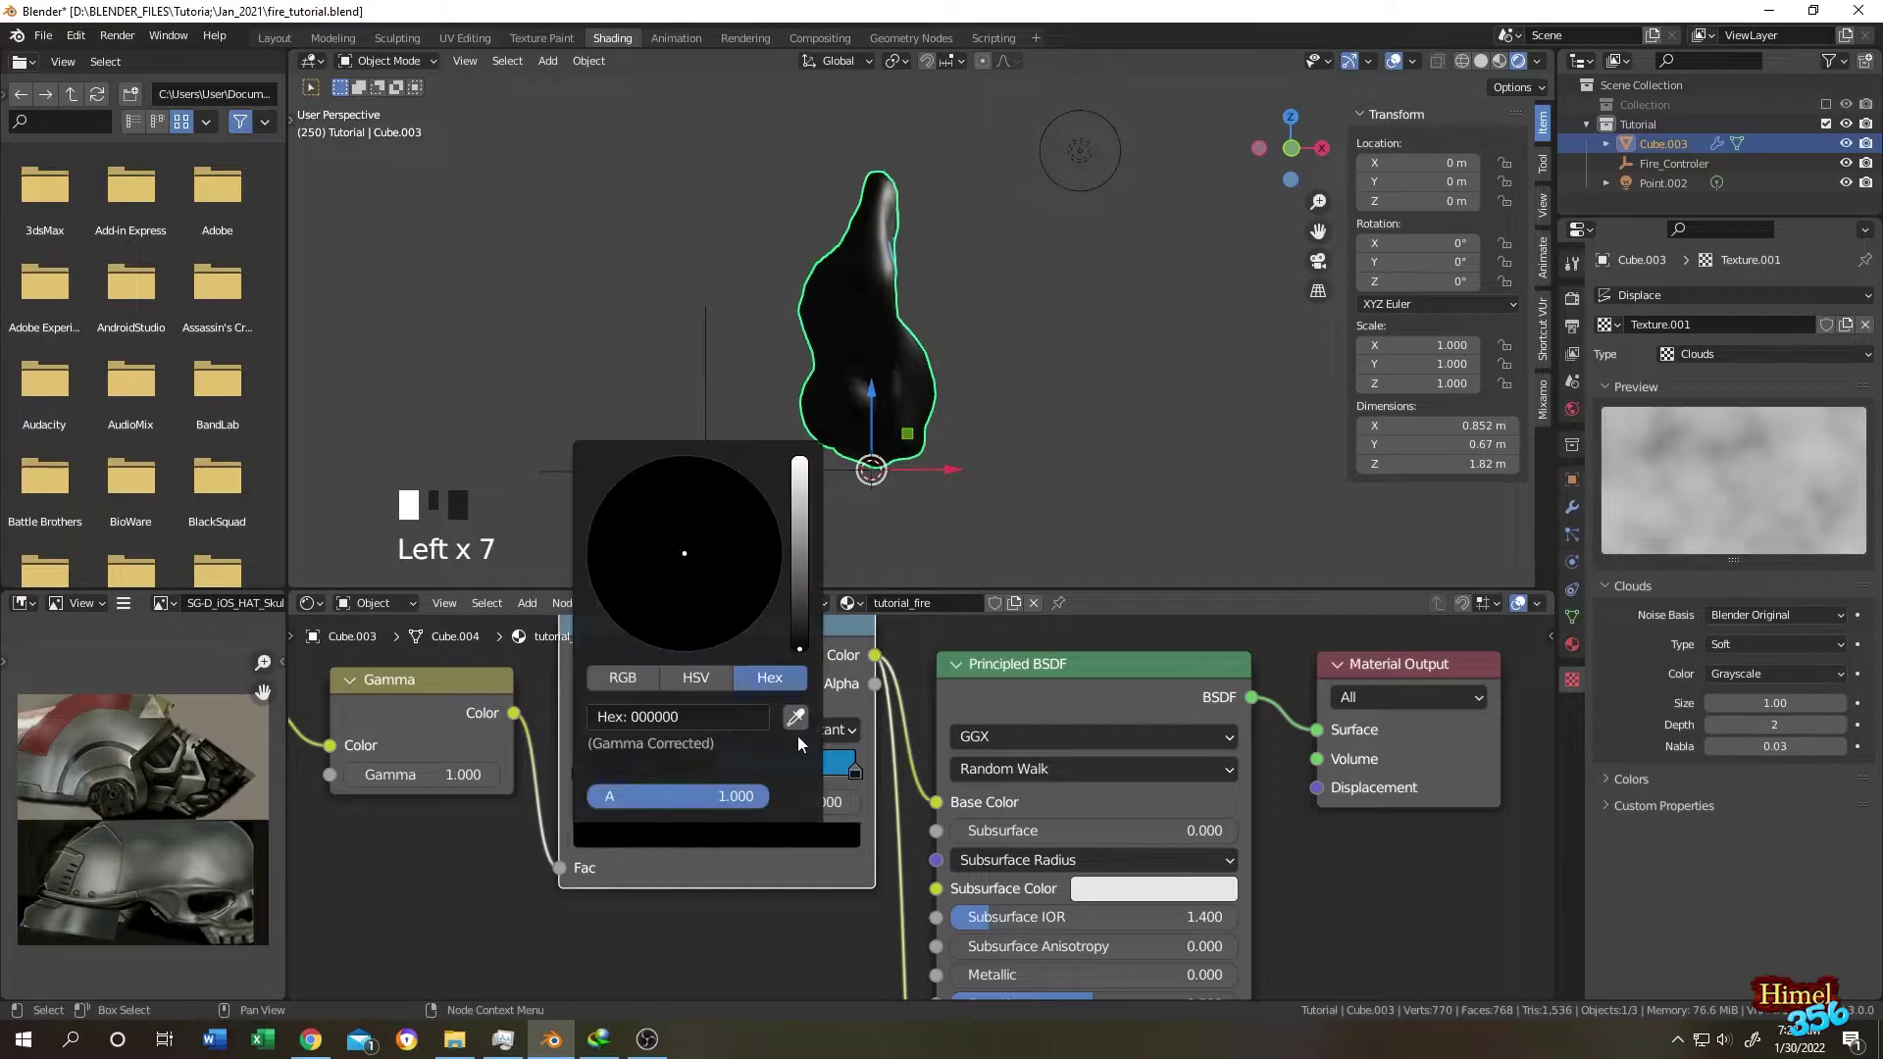
click(698, 718)
key(ctrl+v)
key(Return)
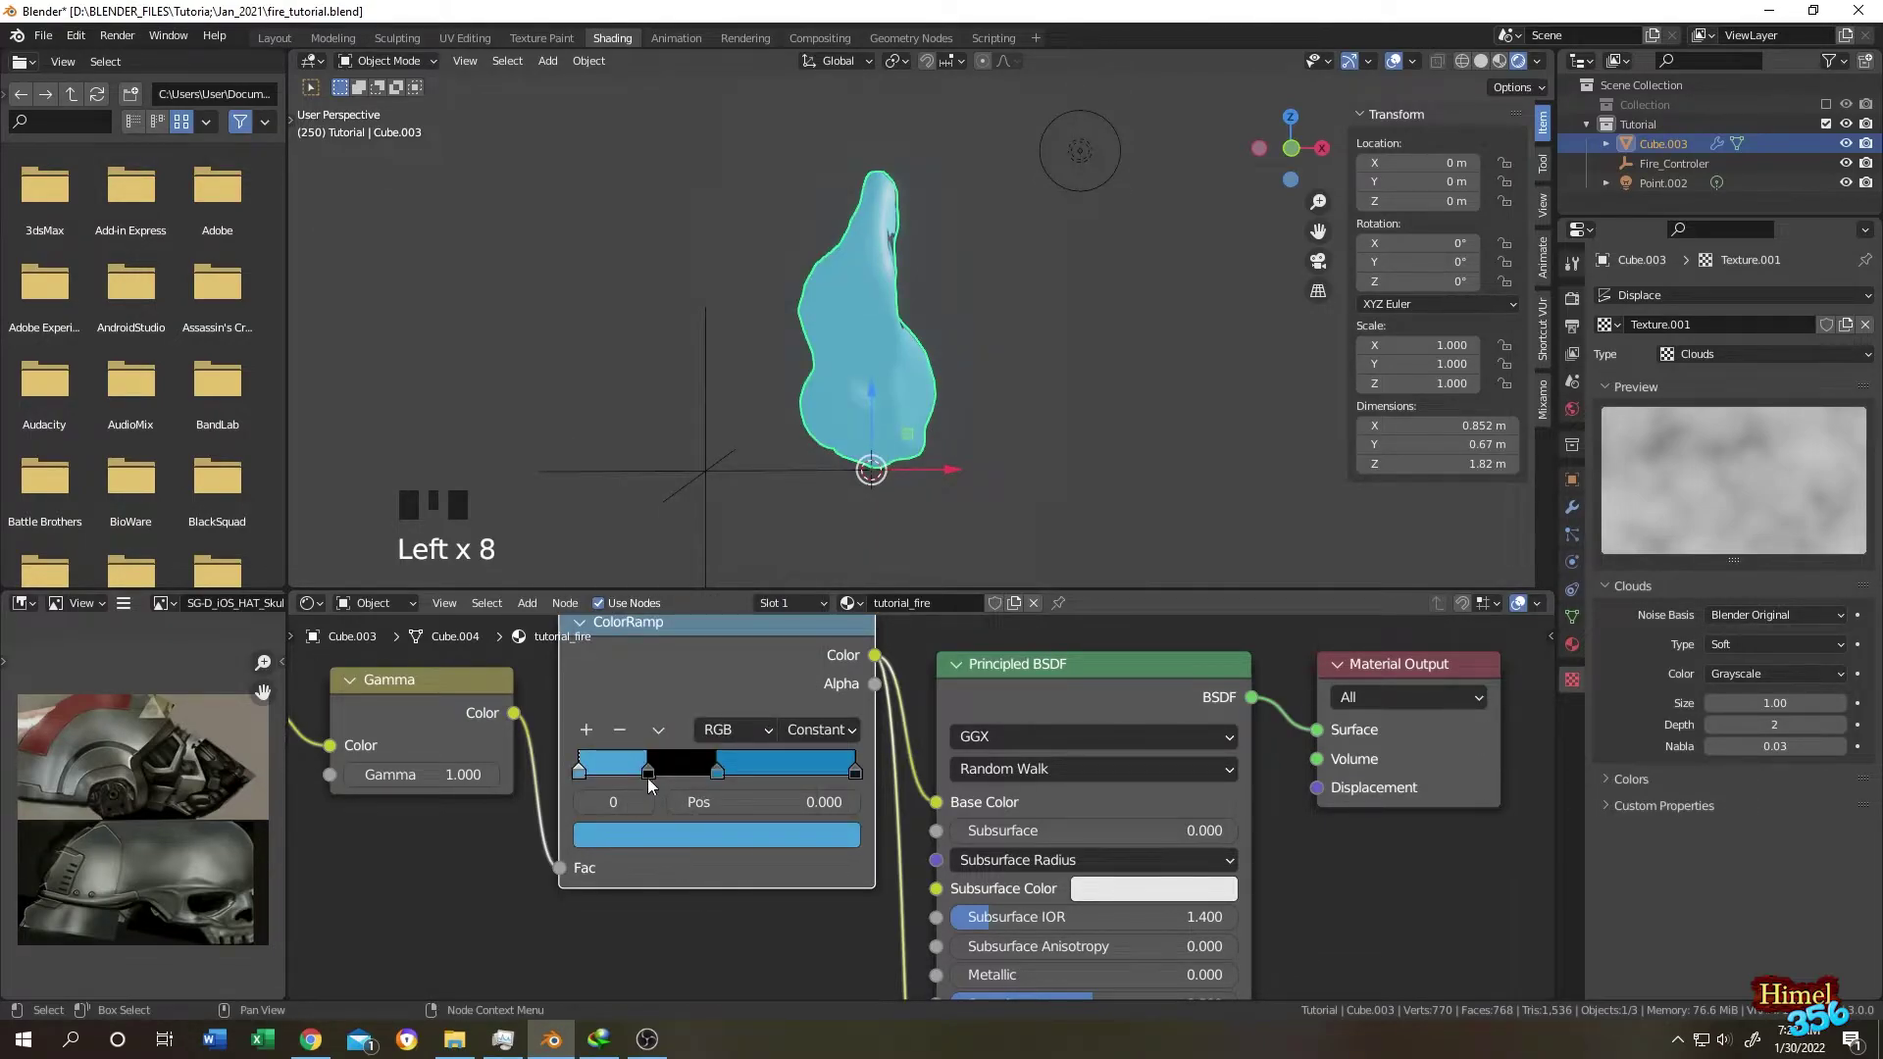
Make the remaining black ramp stop pure white.
click(647, 773)
click(671, 836)
drag(802, 639, 800, 461)
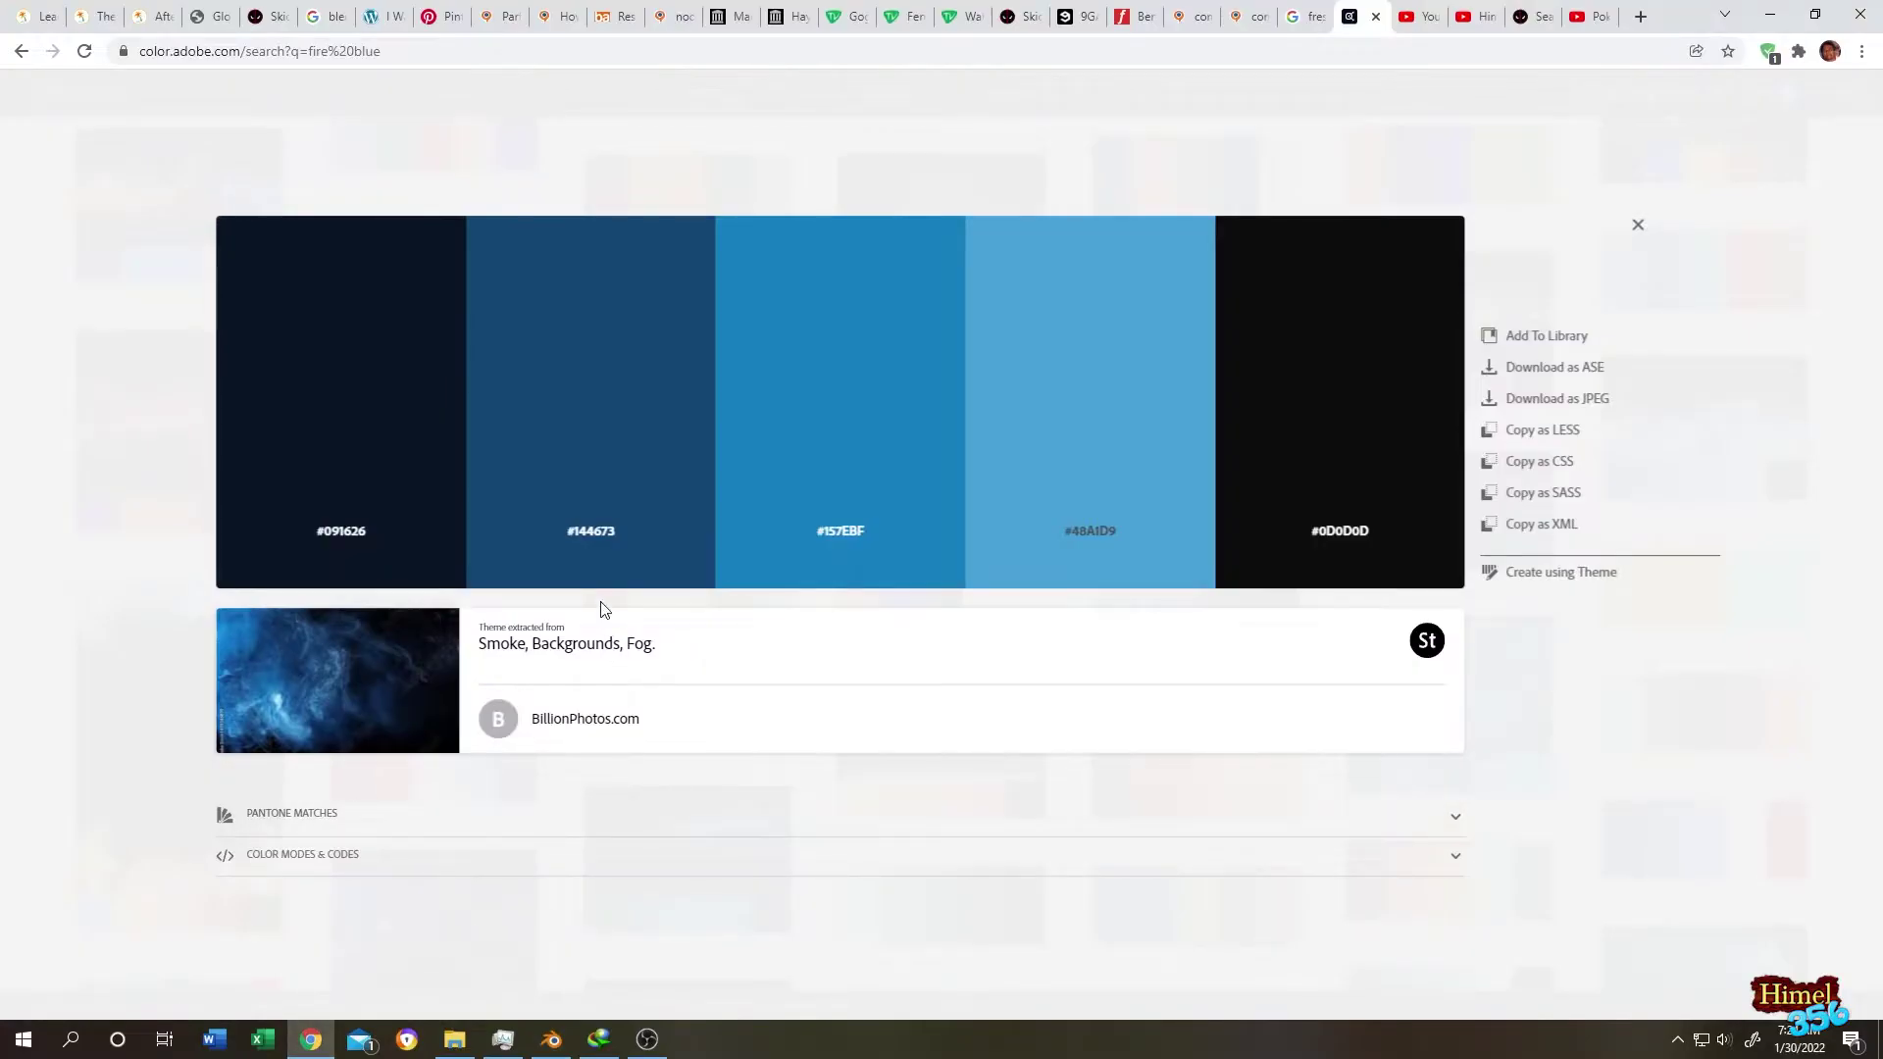
Move a stop to 0.173 and set it to dark blue #144673.
click(629, 774)
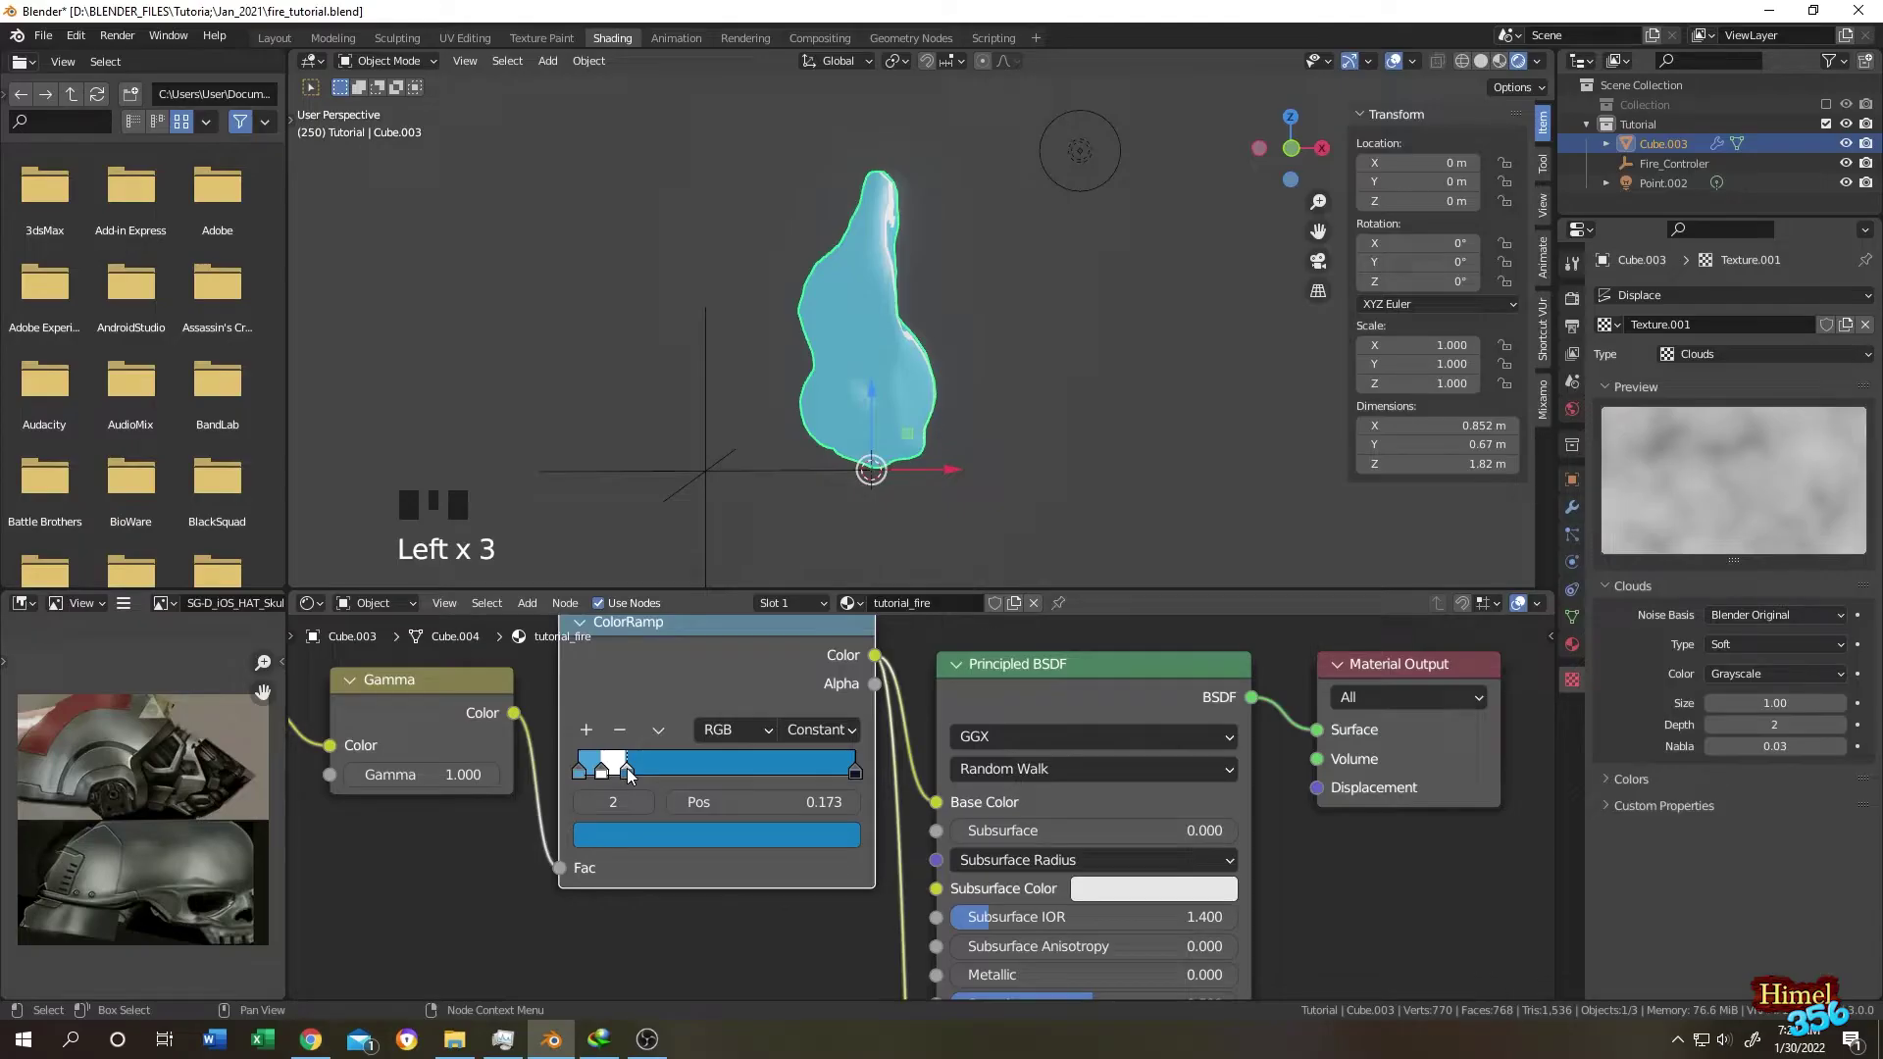
click(664, 839)
click(703, 841)
click(729, 717)
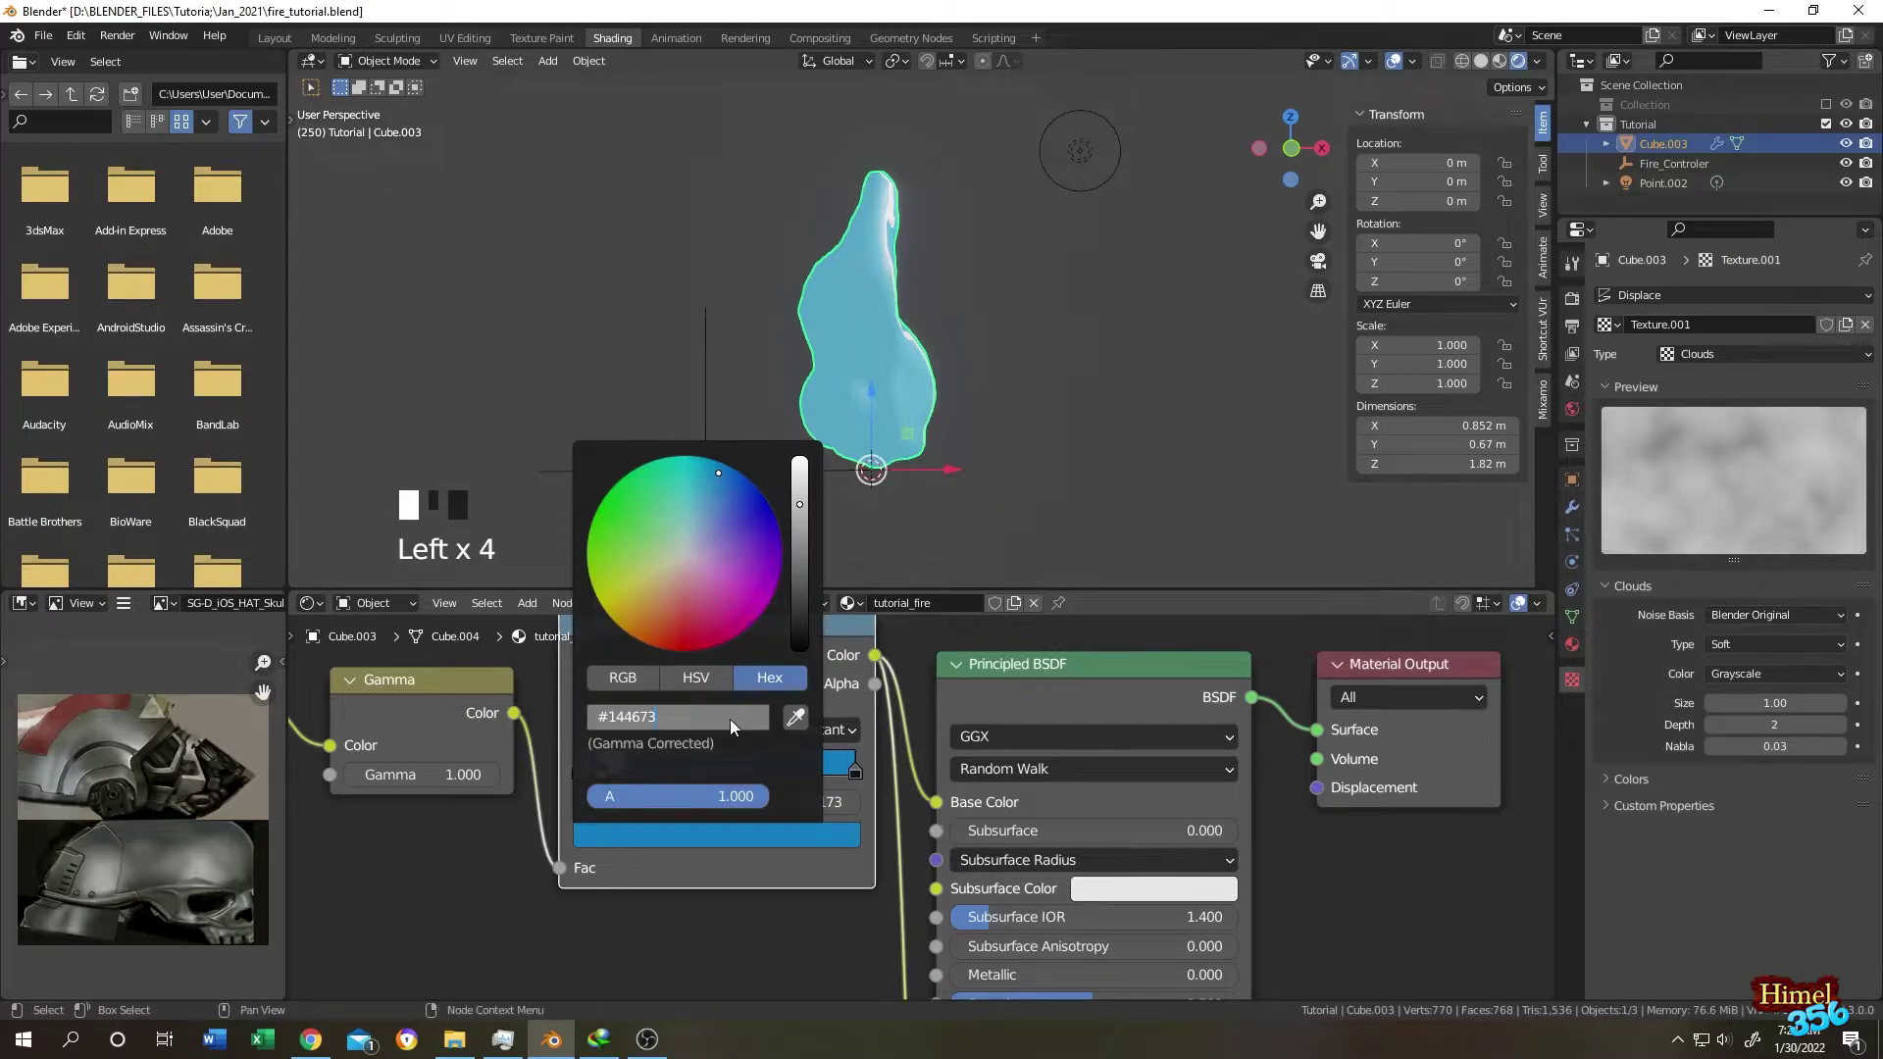
key(Return)
mouse_move(1105, 406)
middle_down()
mouse_move(828, 406)
mouse_move(1100, 414)
middle_up()
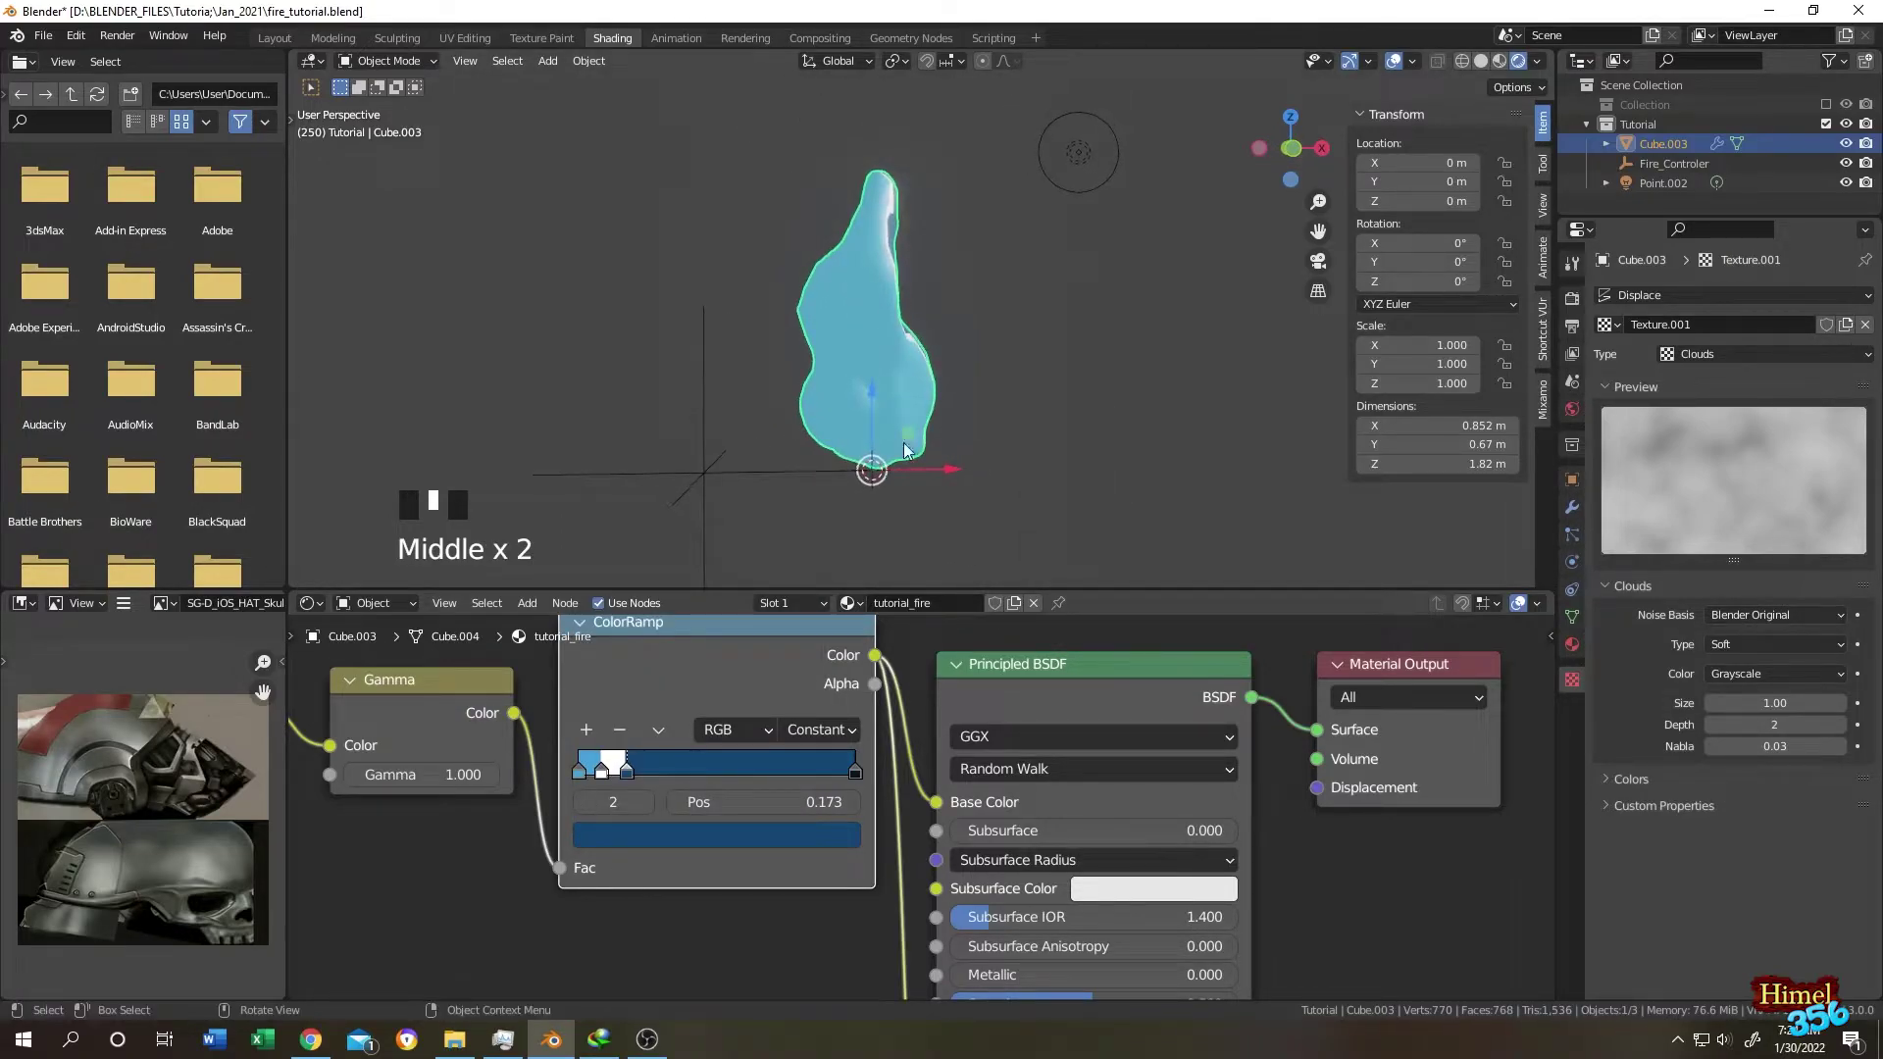
scroll(575, 695, down, 1)
middle_drag(575, 695, 1128, 751)
scroll(826, 755, down, 1)
middle_drag(538, 714, 626, 708)
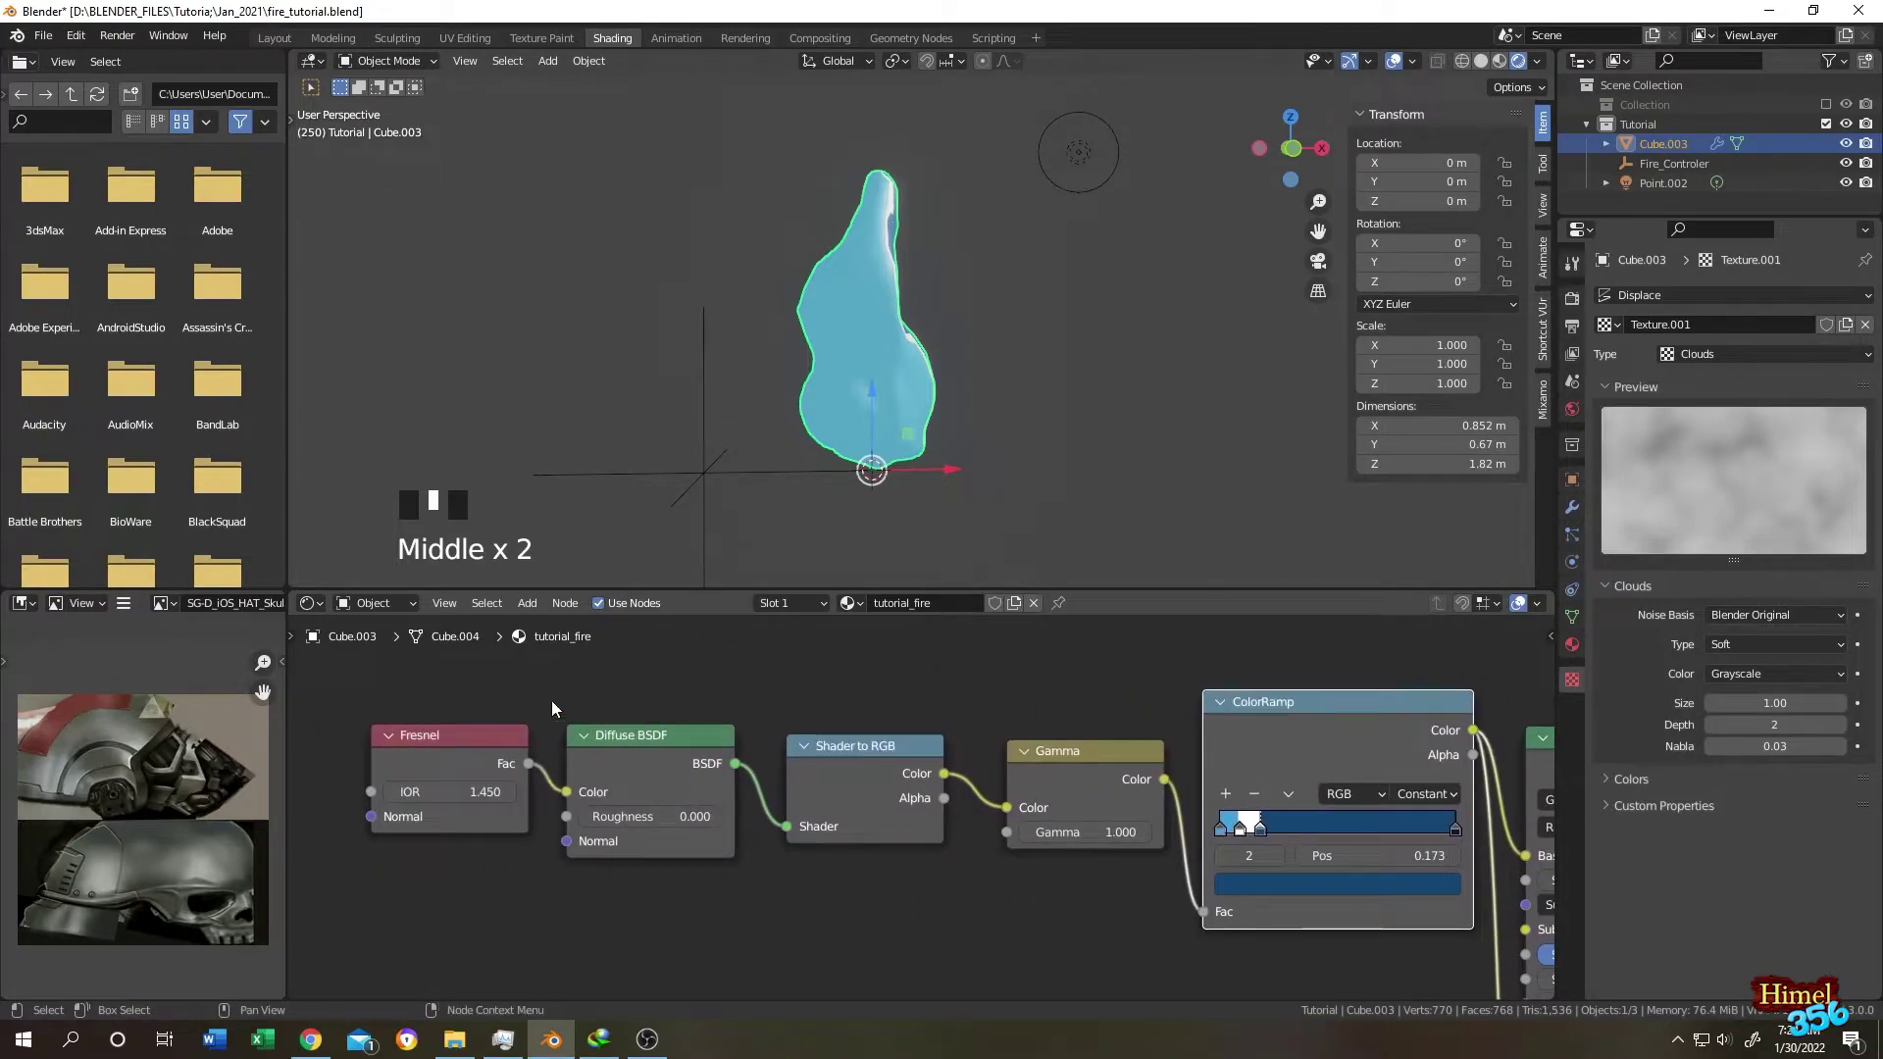
scroll(551, 701, up, 1)
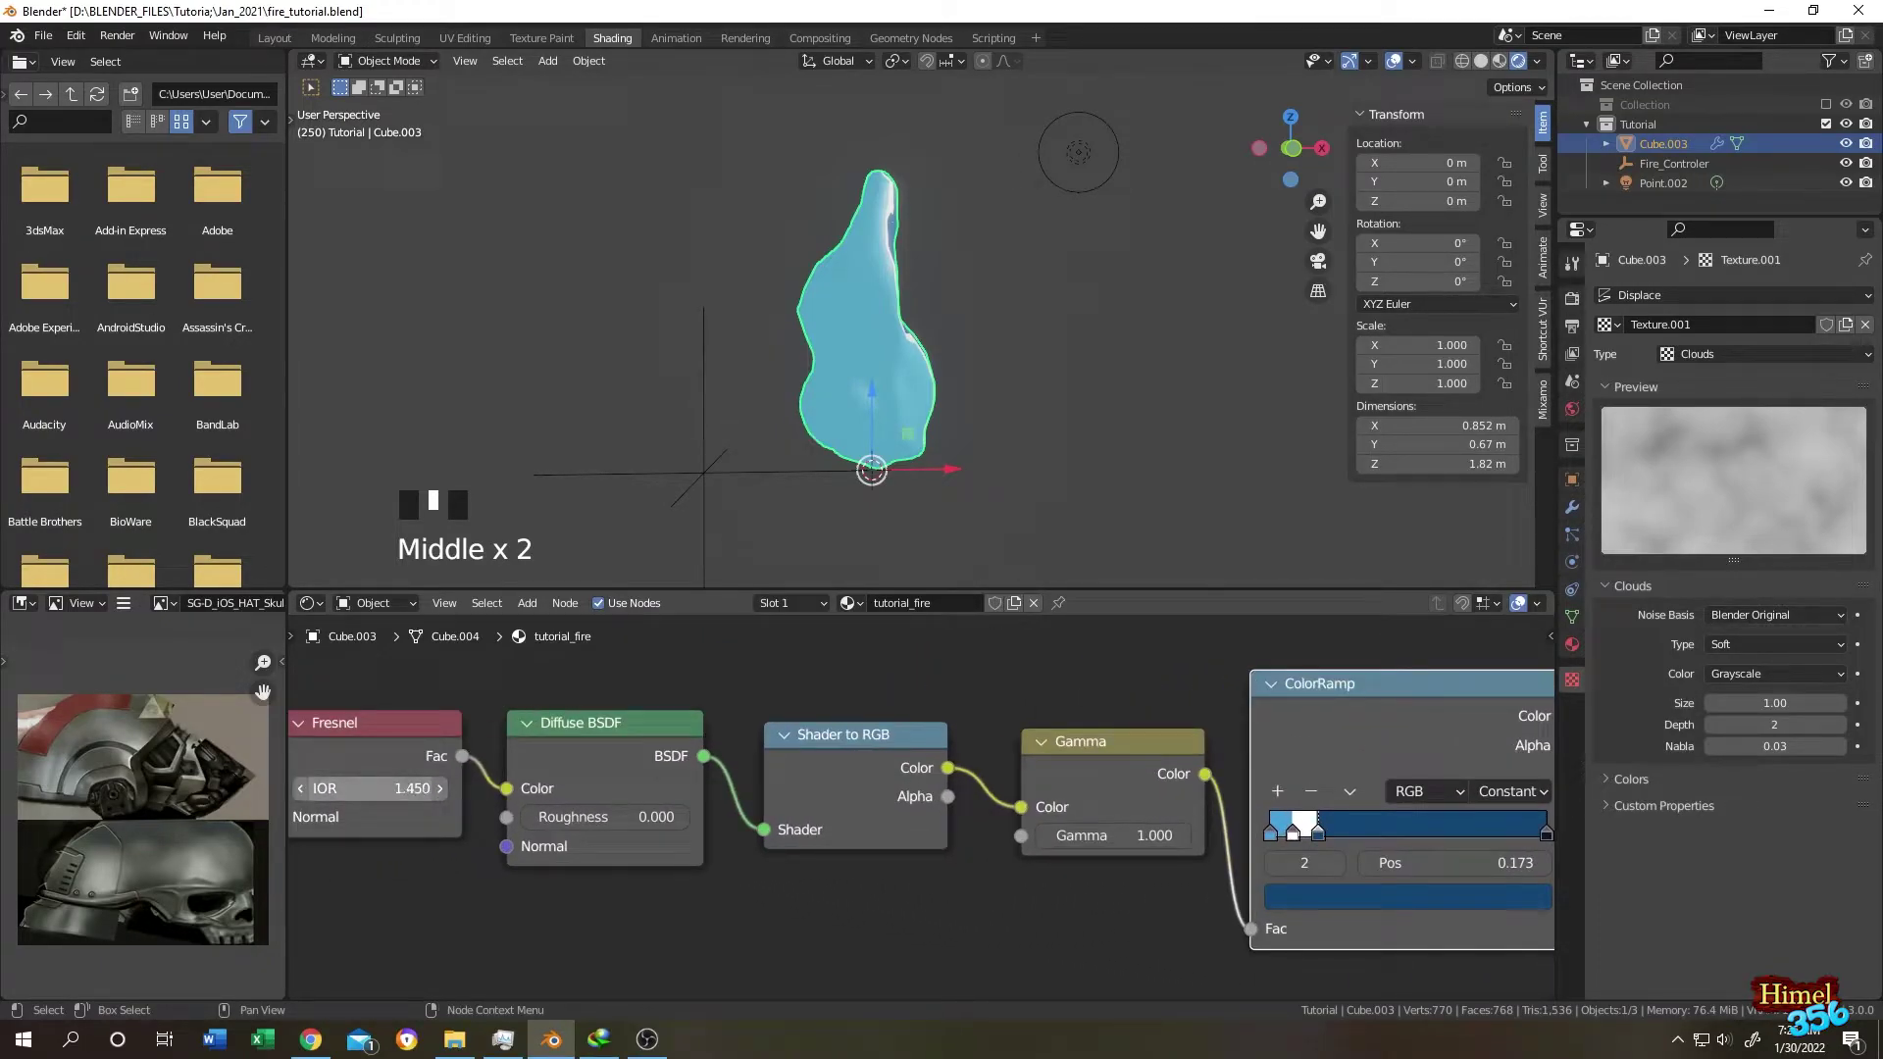
Lower the Fresnel IOR to 0.450 and the Gamma to 0.500.
mouse_move(410, 789)
mouse_down()
mouse_move(387, 789)
mouse_move(451, 789)
mouse_up()
mouse_move(1014, 455)
middle_down()
mouse_move(834, 443)
mouse_move(1012, 456)
middle_up()
middle_drag(1160, 846, 912, 819)
mouse_move(918, 814)
mouse_down()
mouse_move(843, 807)
mouse_move(892, 791)
mouse_up()
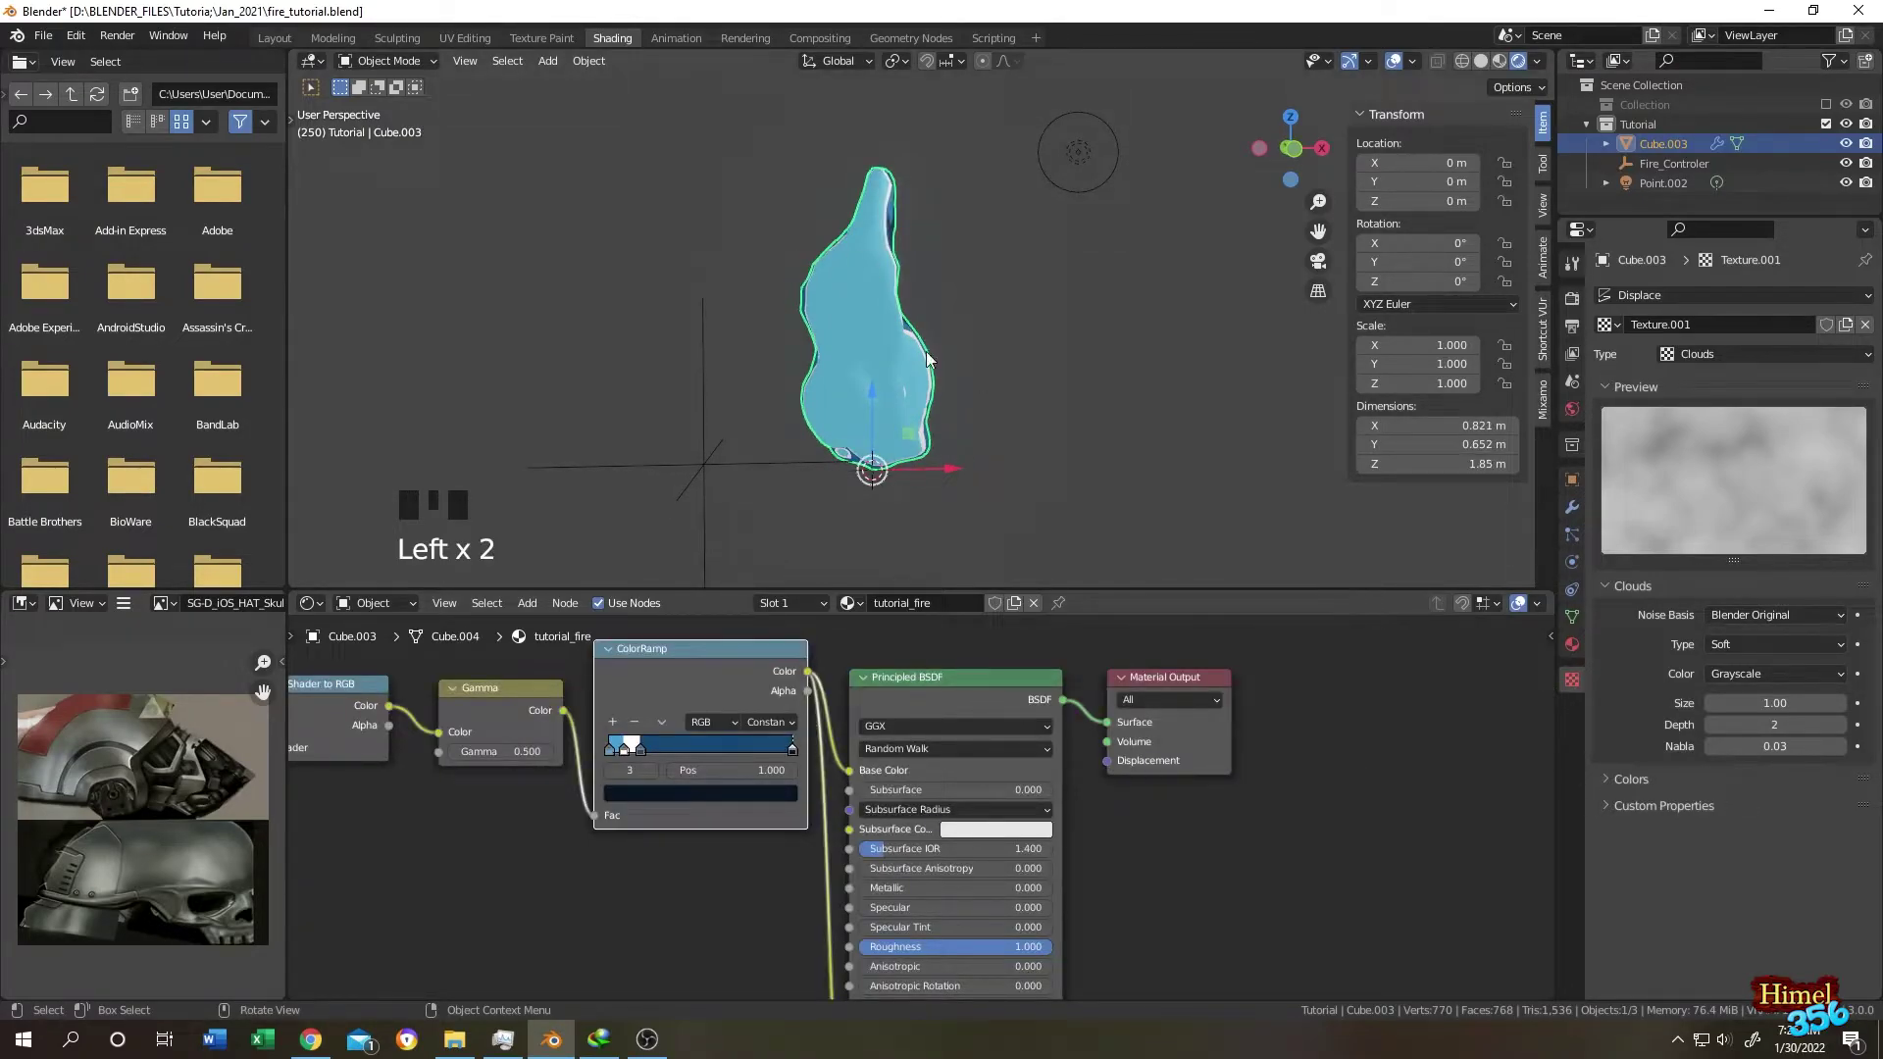
Shrink the Clouds displacement texture size to 0.54, then raise the Fire_Controler empty.
click(1572, 508)
click(1859, 384)
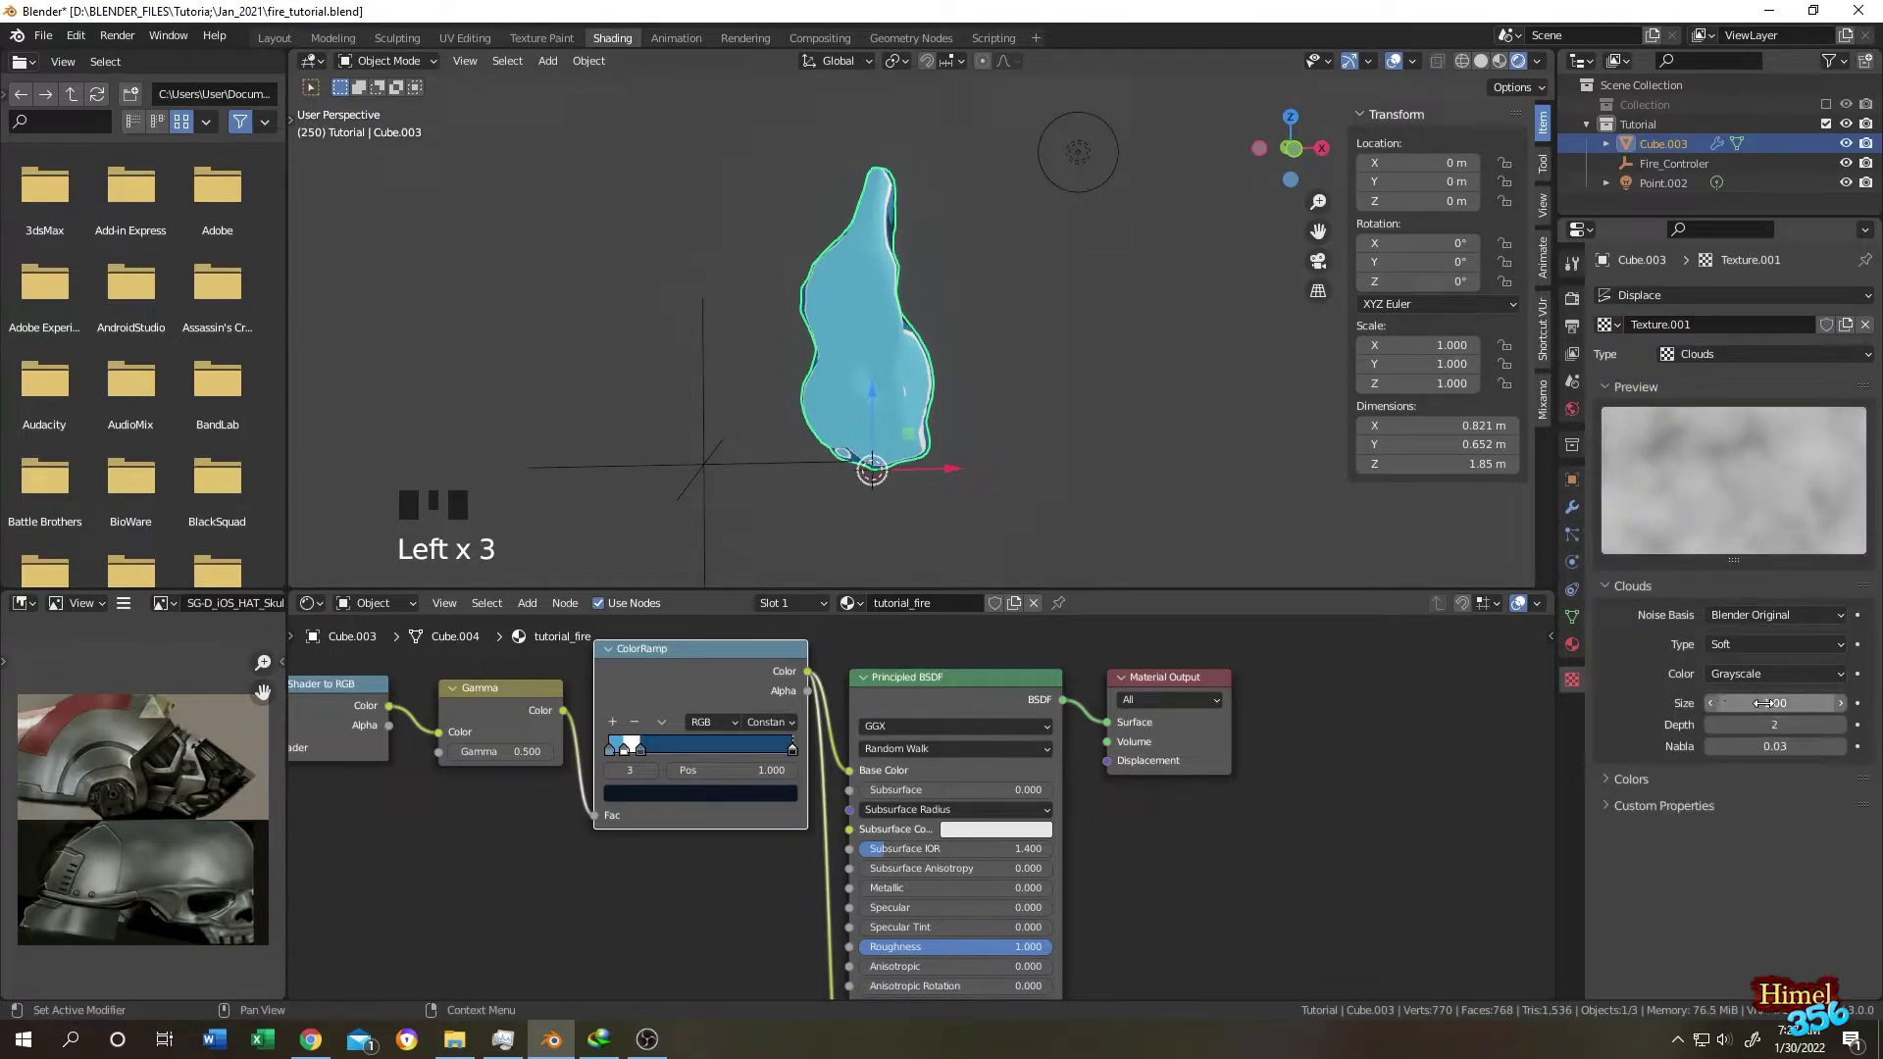
mouse_move(1766, 703)
mouse_down()
mouse_move(1727, 703)
mouse_move(1773, 730)
mouse_move(1752, 730)
mouse_up()
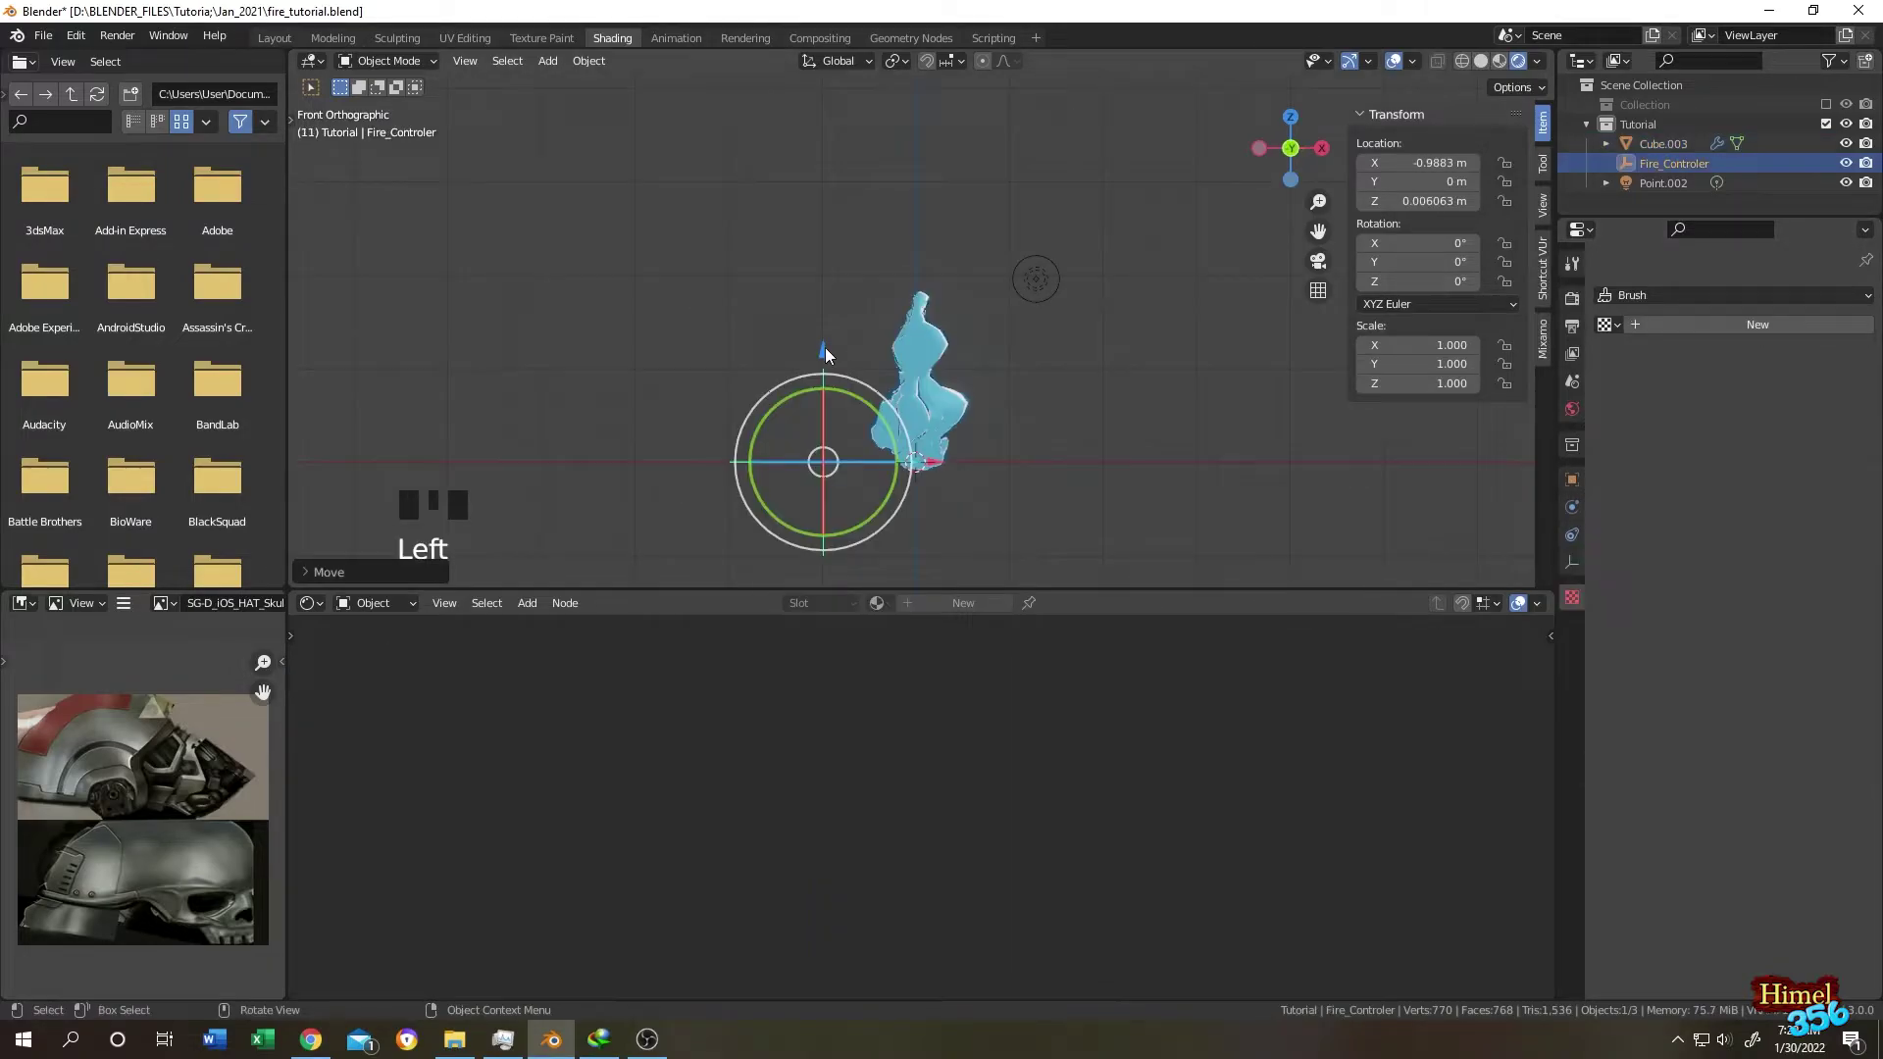
drag(826, 355, 795, 105)
Undo the empty move, then add an Emission node driven by the ColorRamp colour.
key(ctrl+z)
key(ctrl+z)
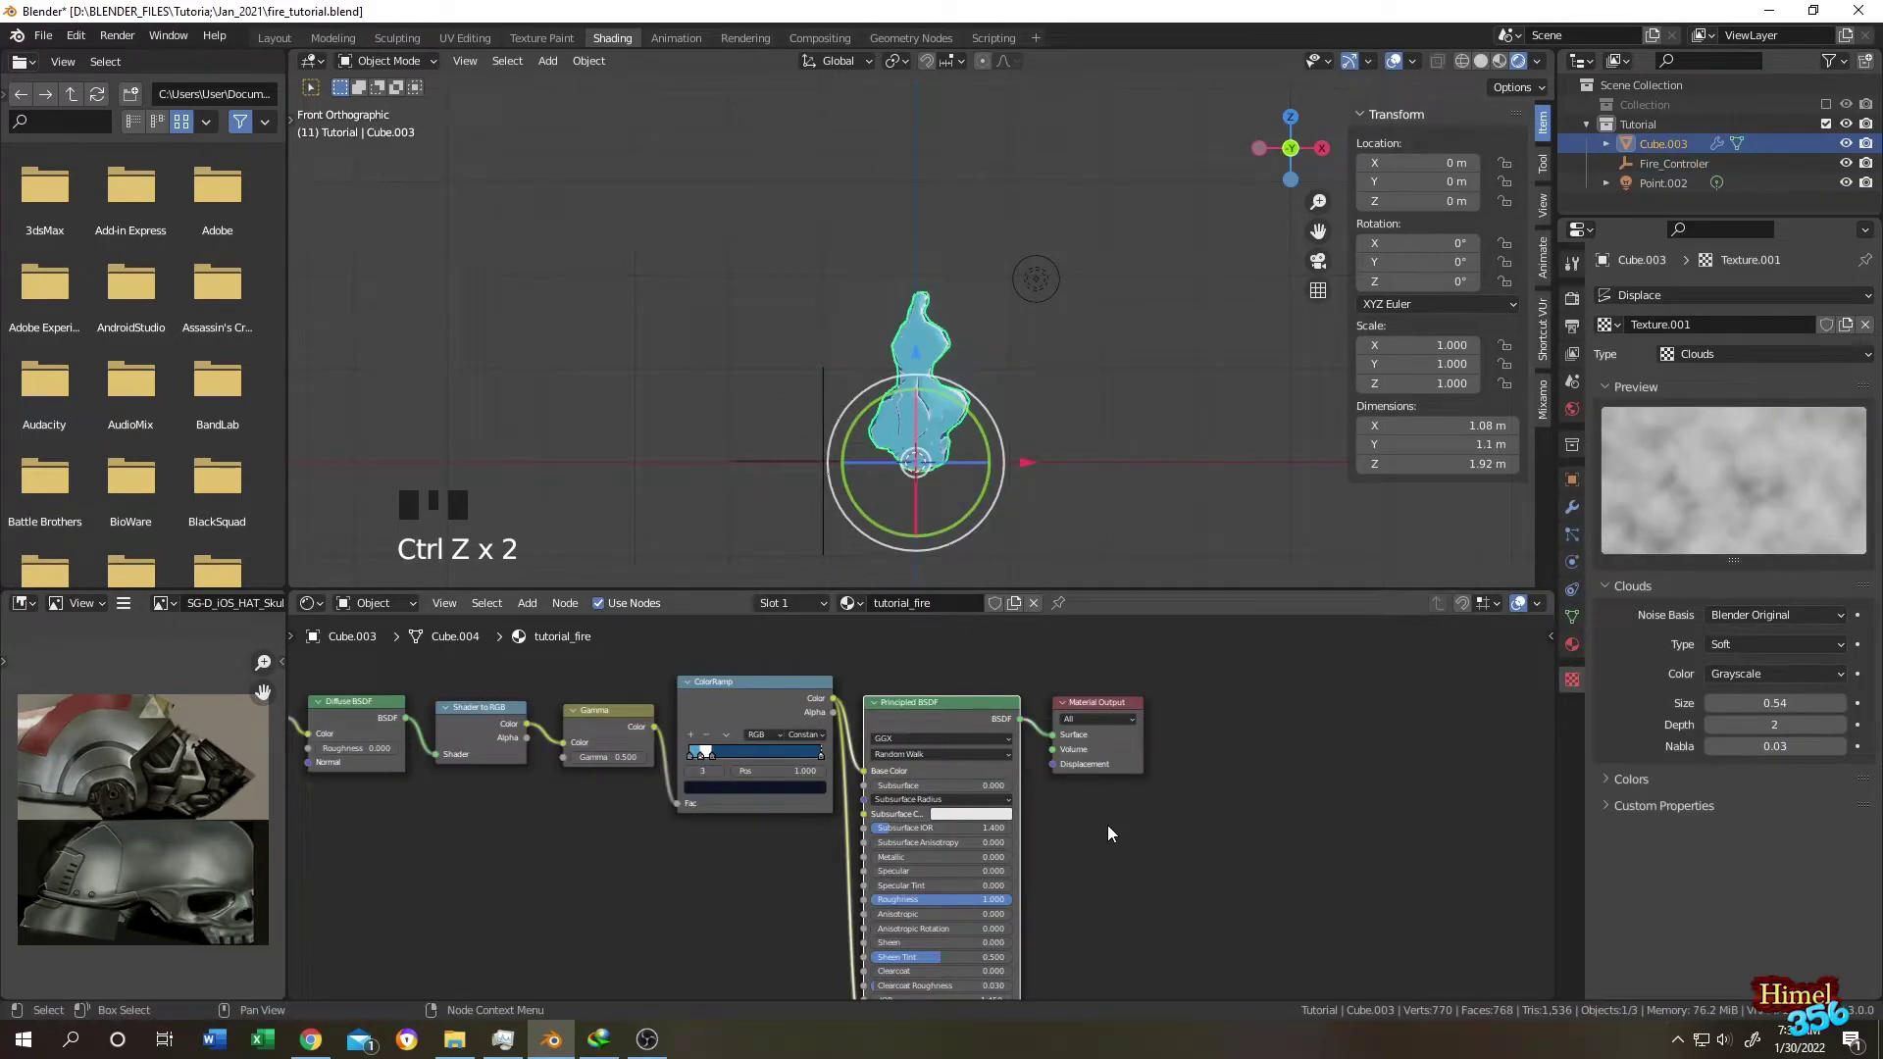
click(527, 603)
text(emi)
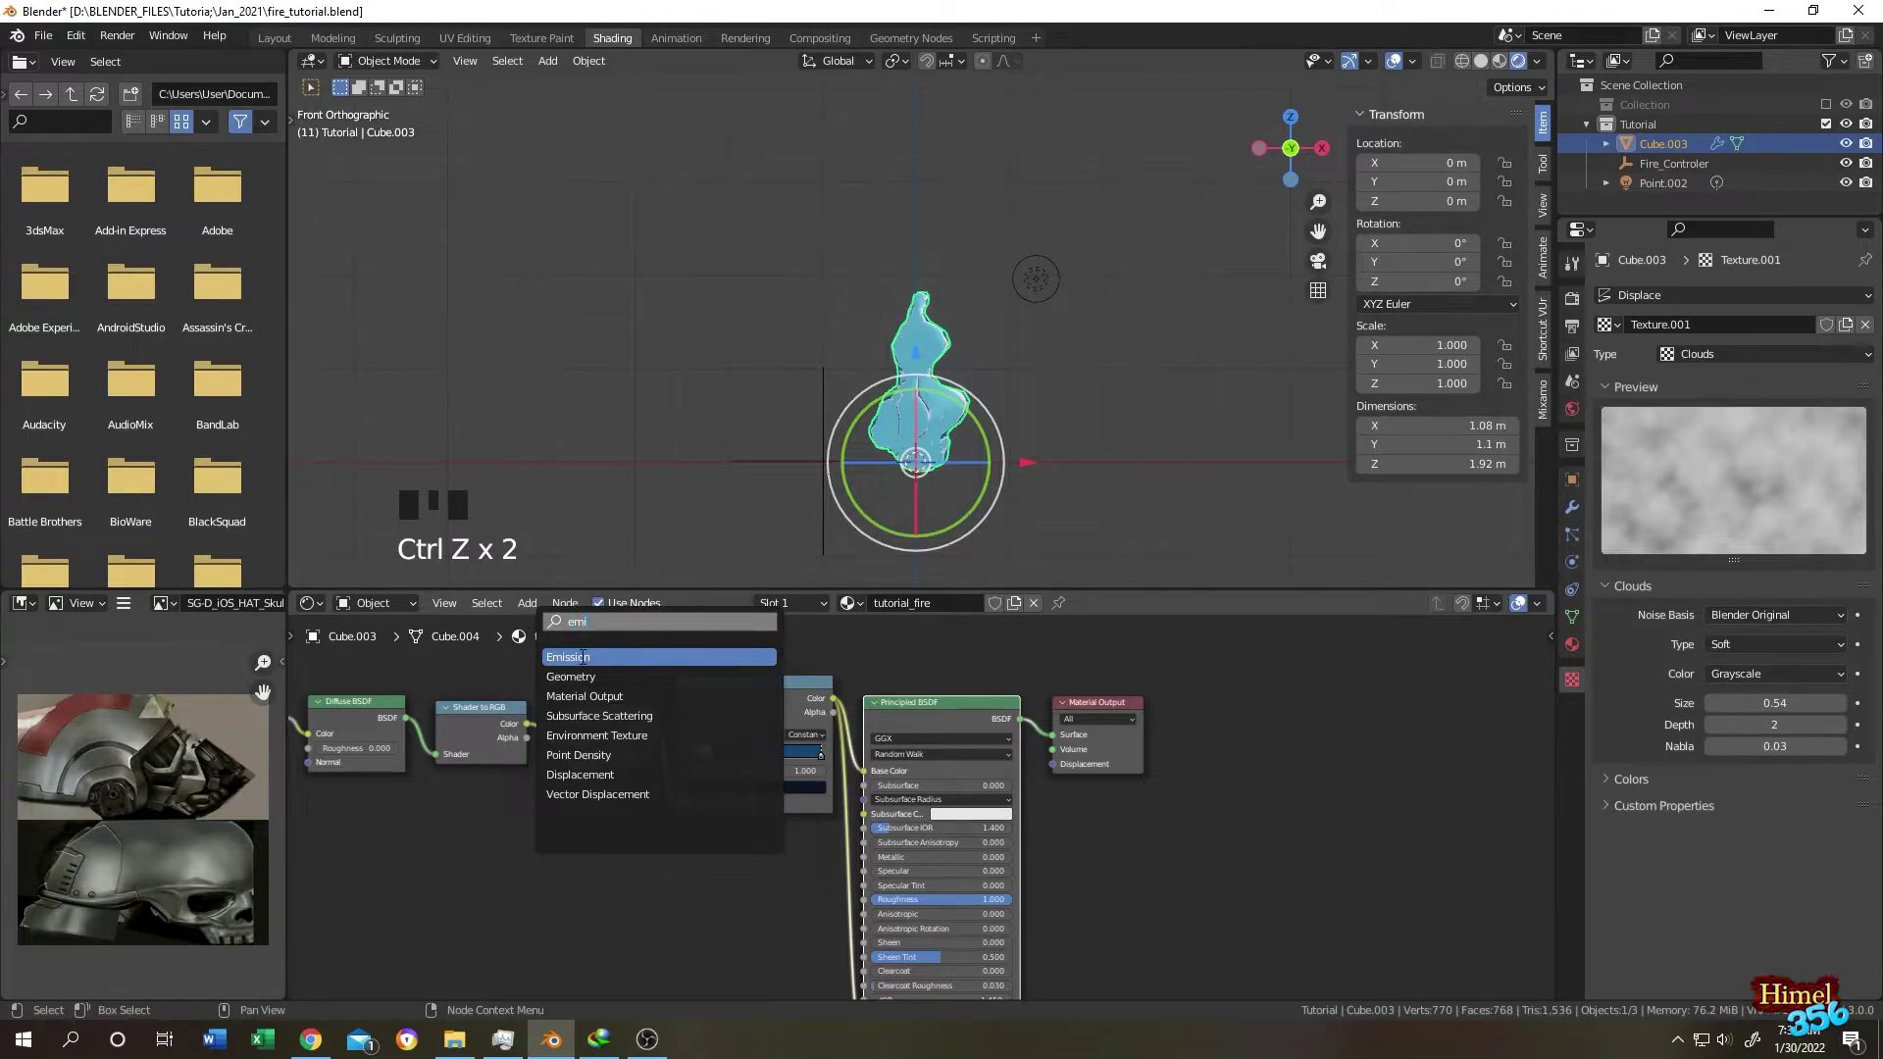
key(Return)
click(1110, 669)
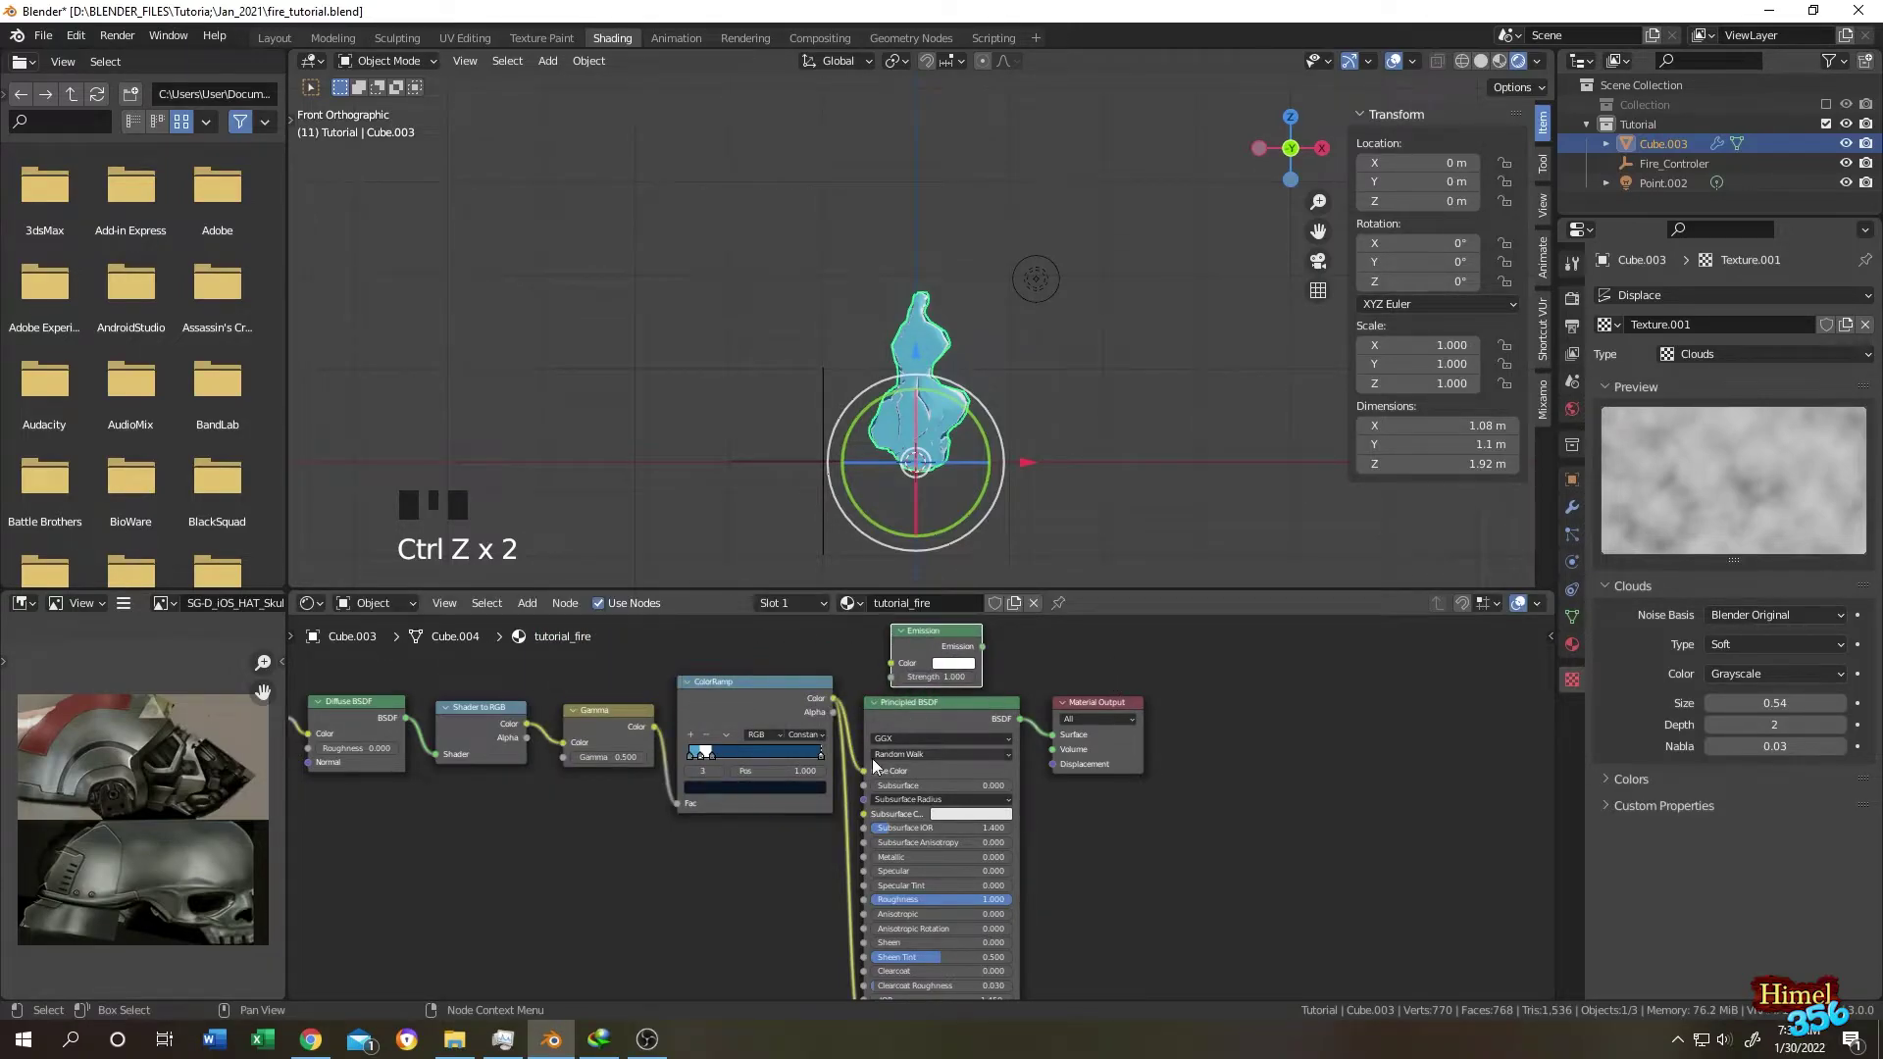
drag(864, 769, 1055, 735)
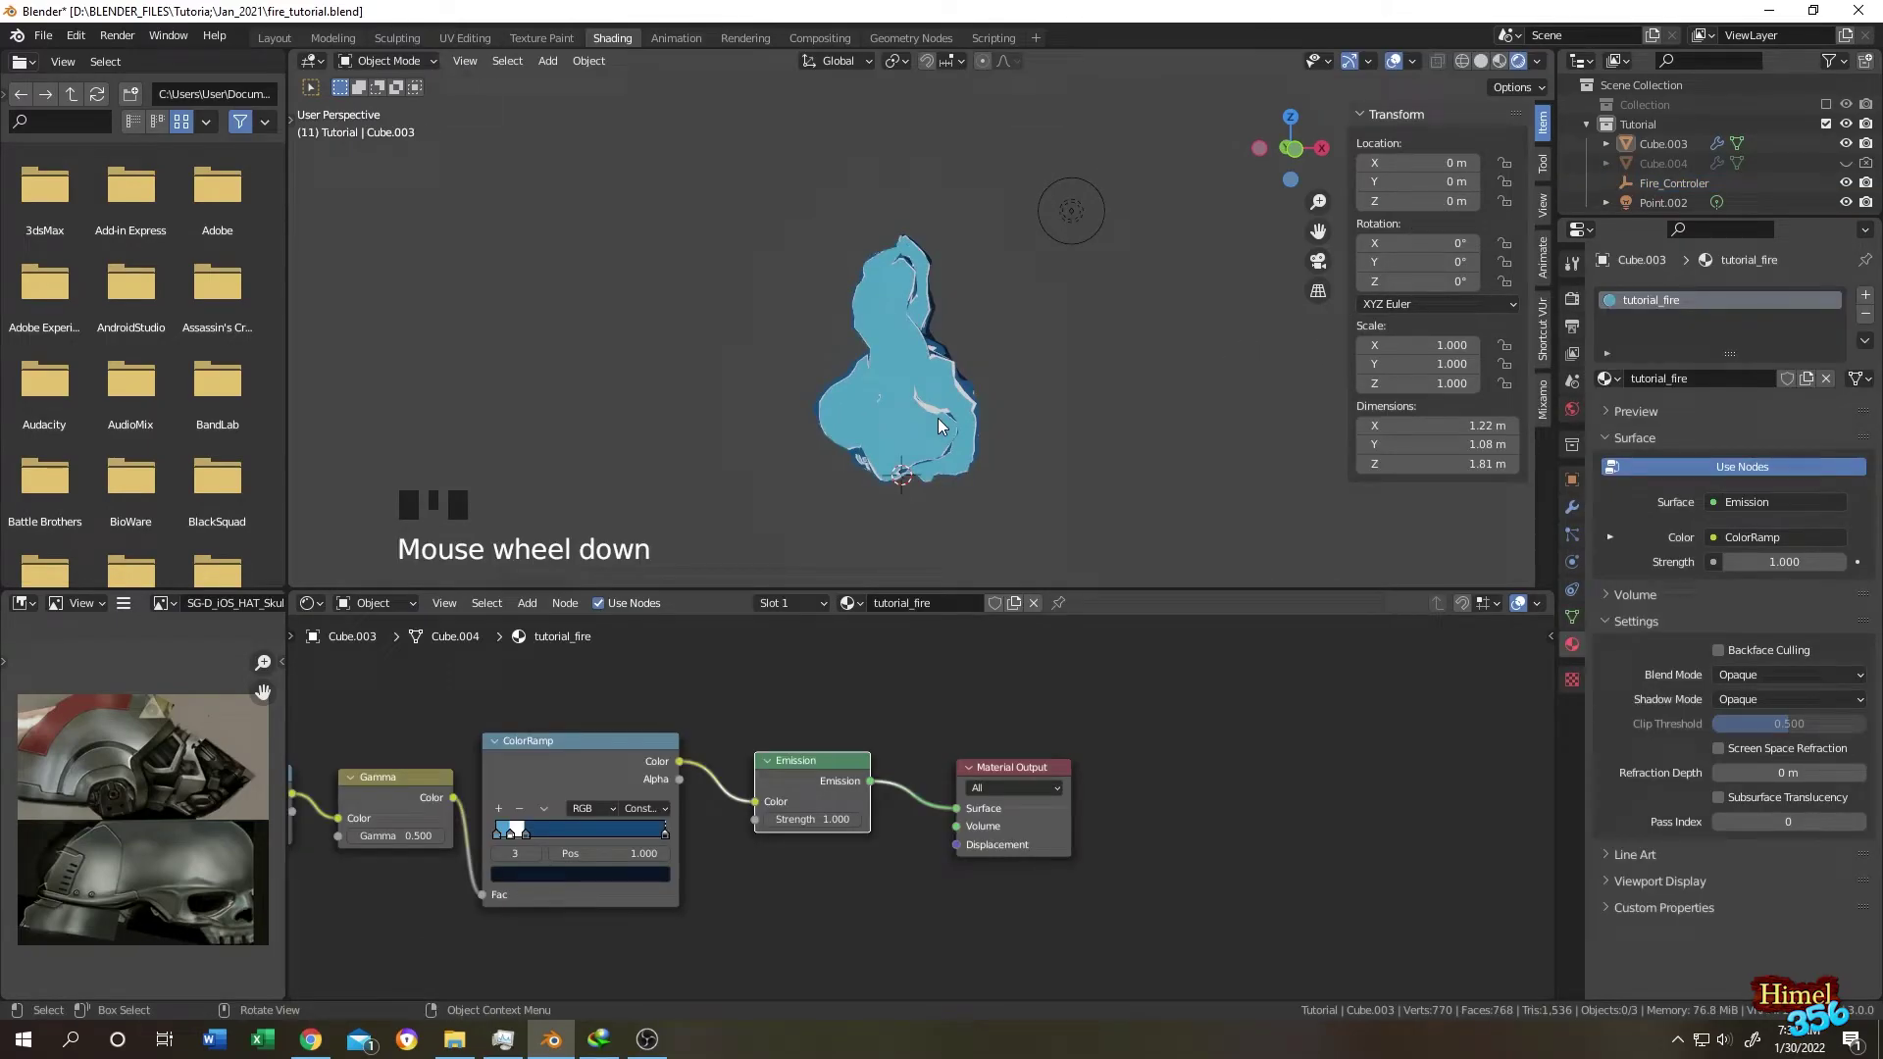
Add a point light at the flame's base with 40 W power.
scroll(937, 418, up, 2)
scroll(931, 481, down, 2)
key(shift+a)
mouse_move(886, 319)
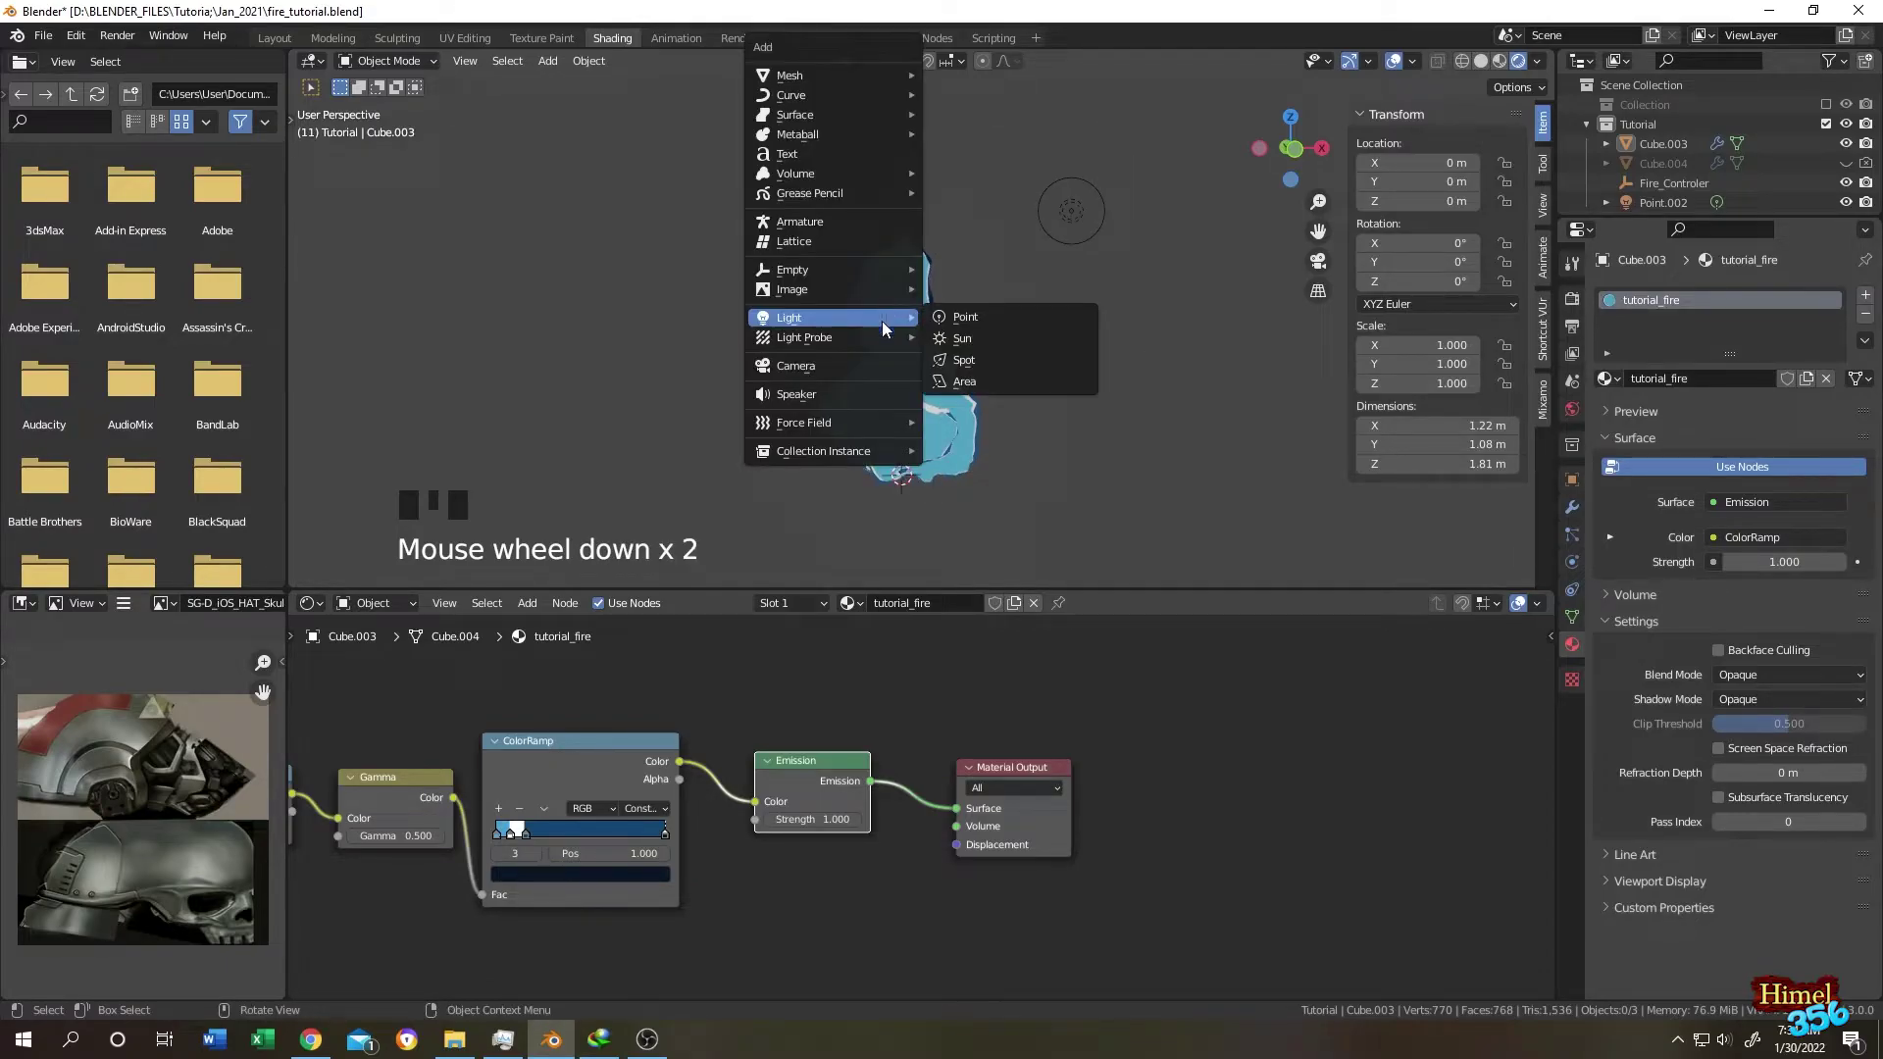
click(984, 319)
click(1776, 430)
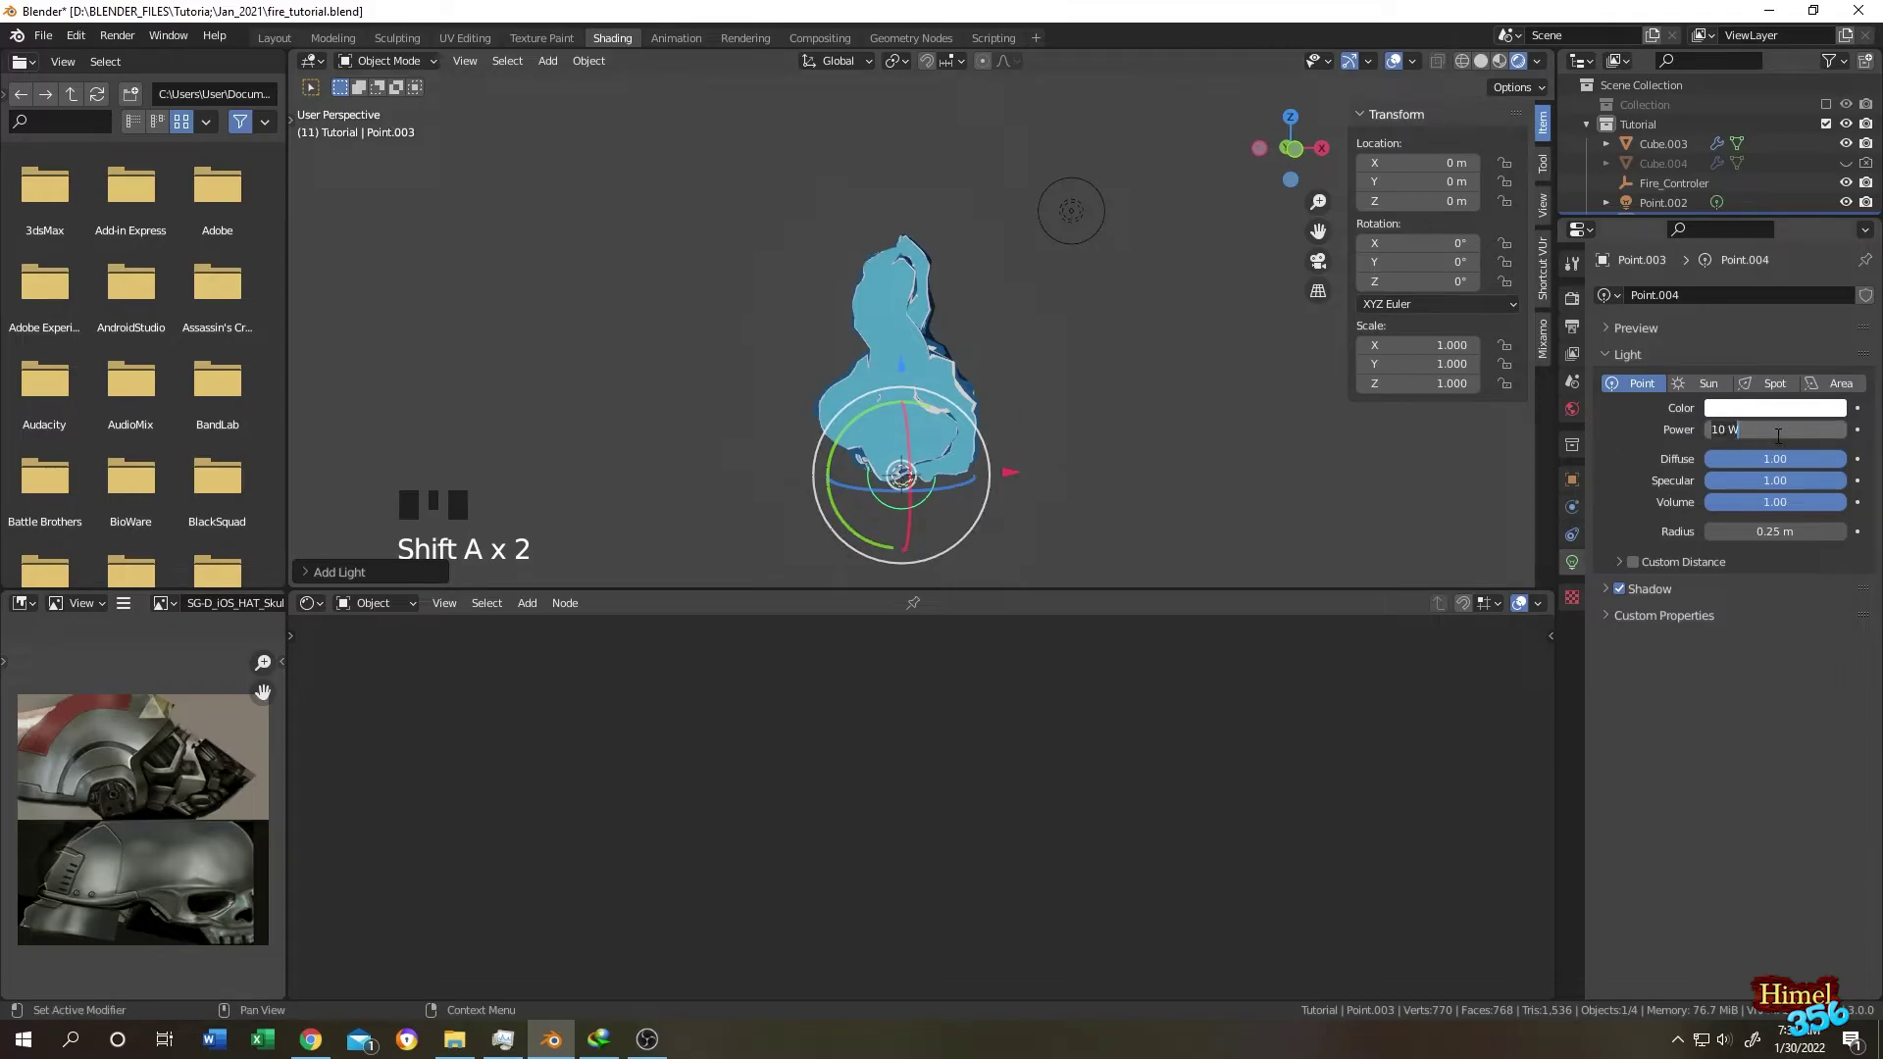
key(Return)
Rename the point light to fire_light in the Outliner.
scroll(1693, 192, down, 1)
click(1689, 200)
double_click(1689, 197)
text(fire_light)
key(Return)
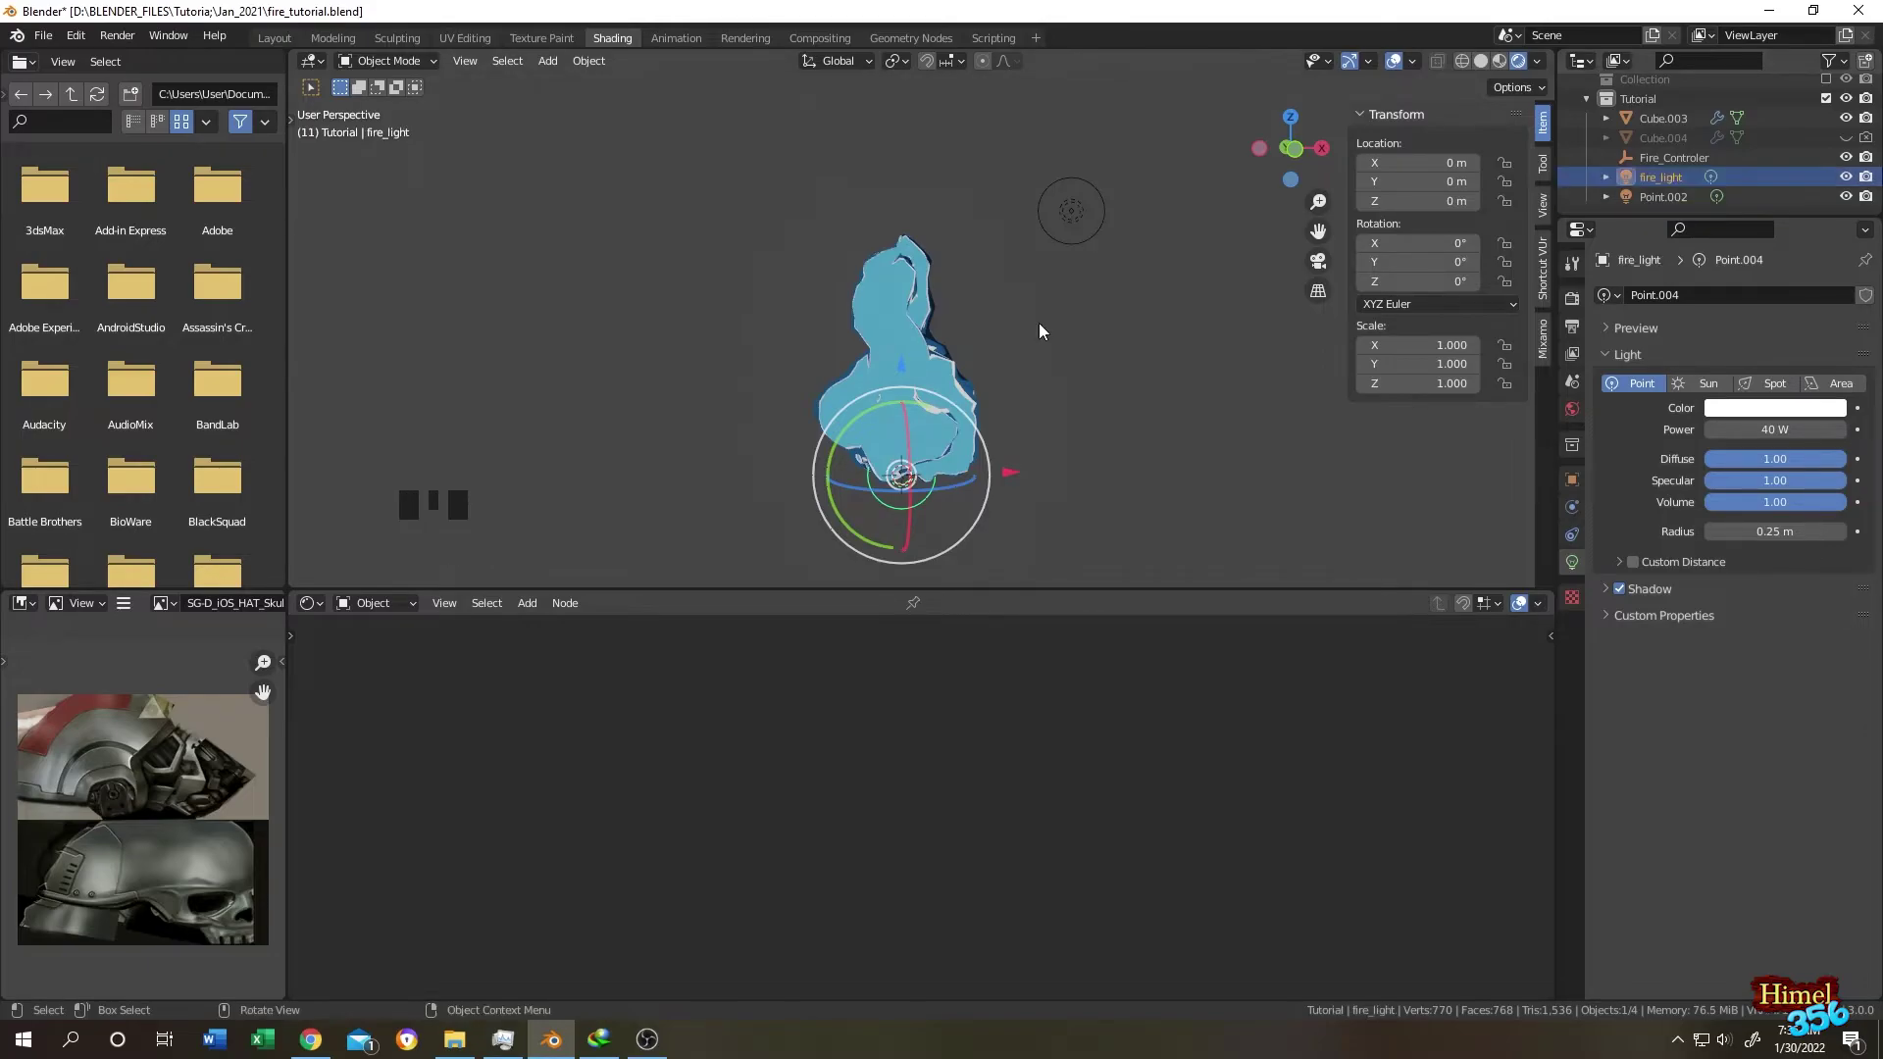
Copy hex 48A1D9 from the flame ramp's stop at 0.082.
click(911, 336)
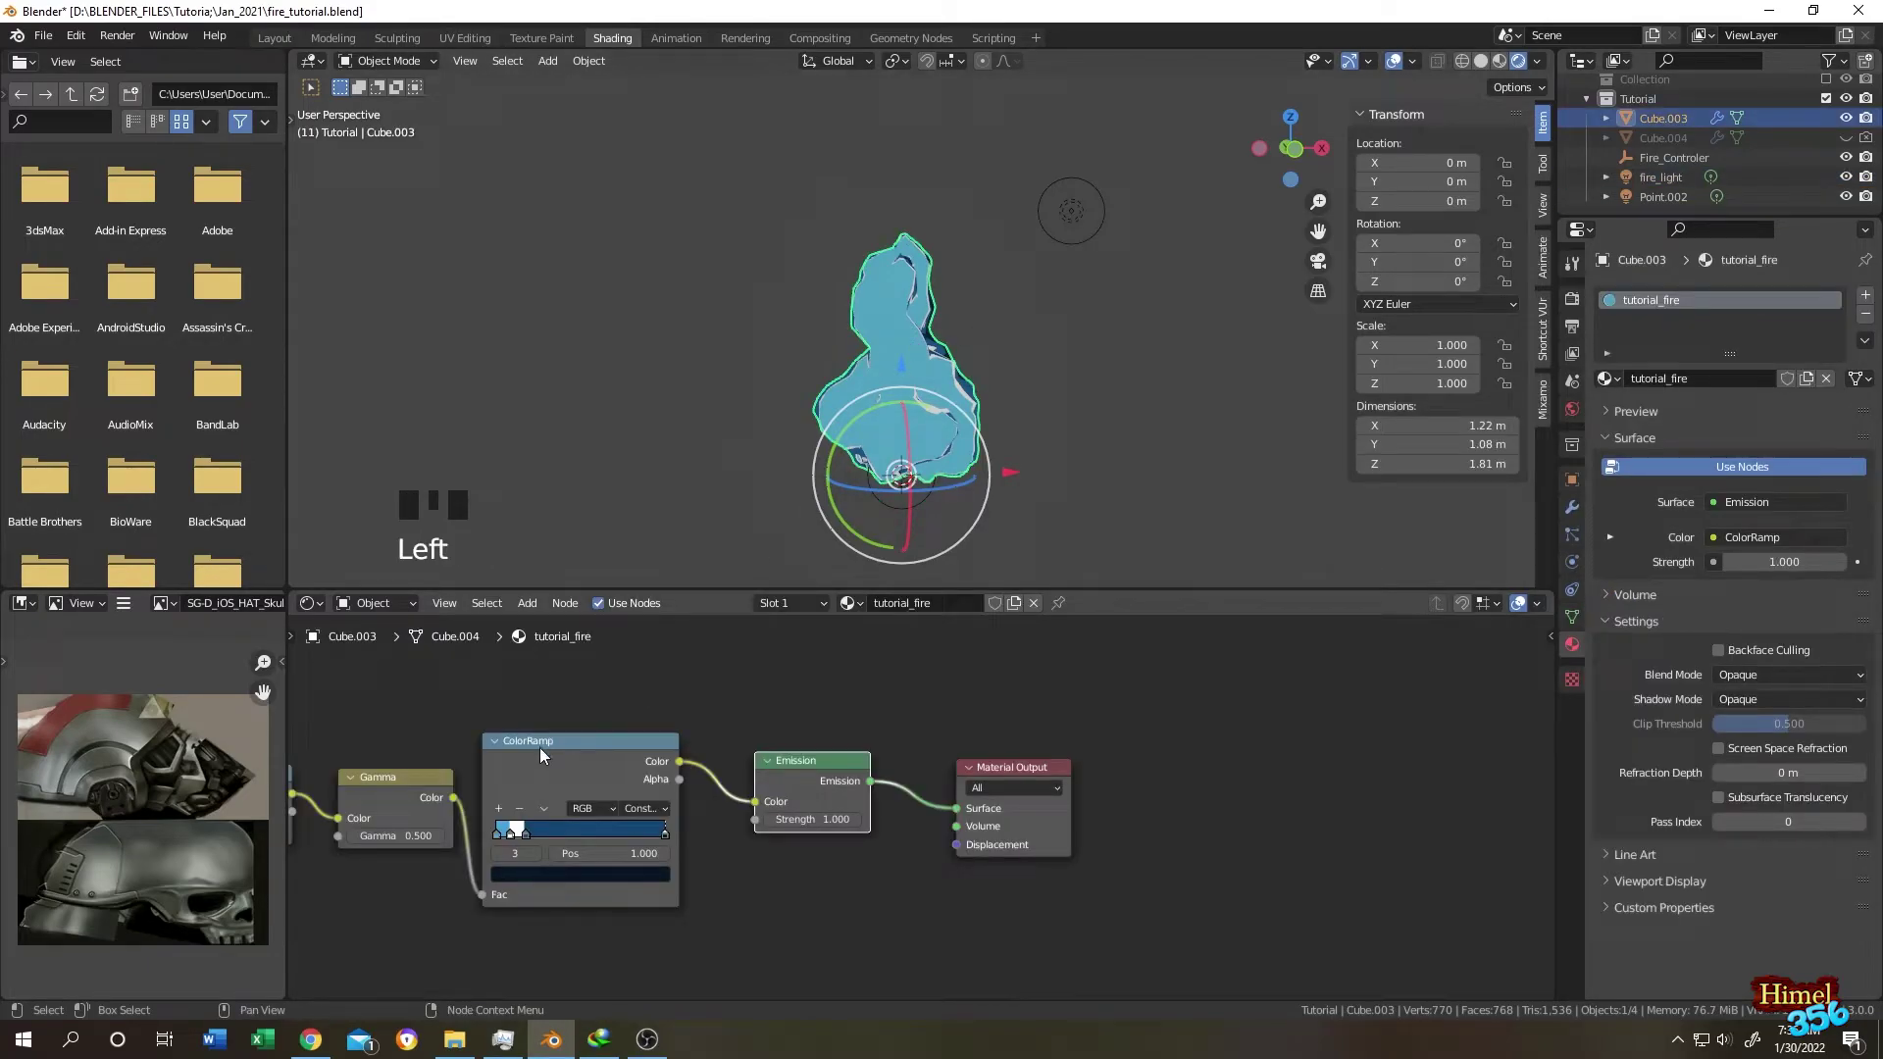
click(510, 834)
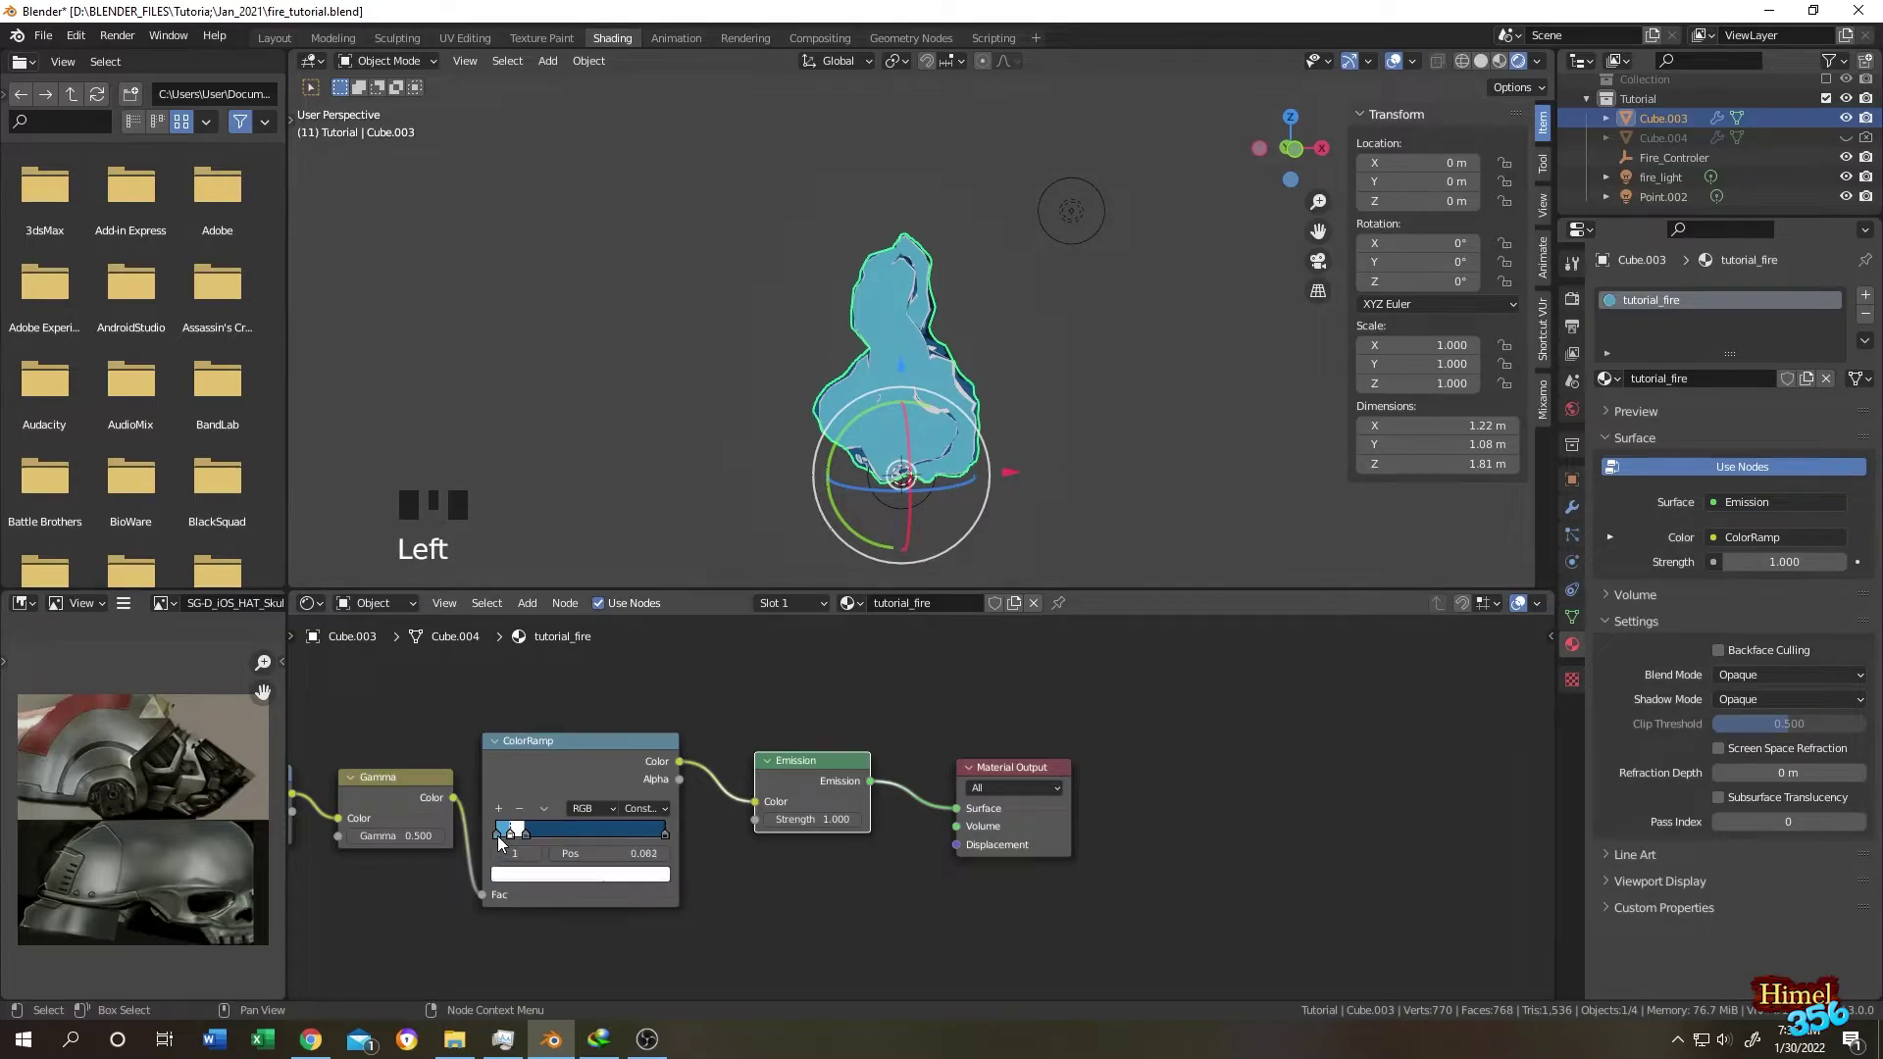
click(554, 873)
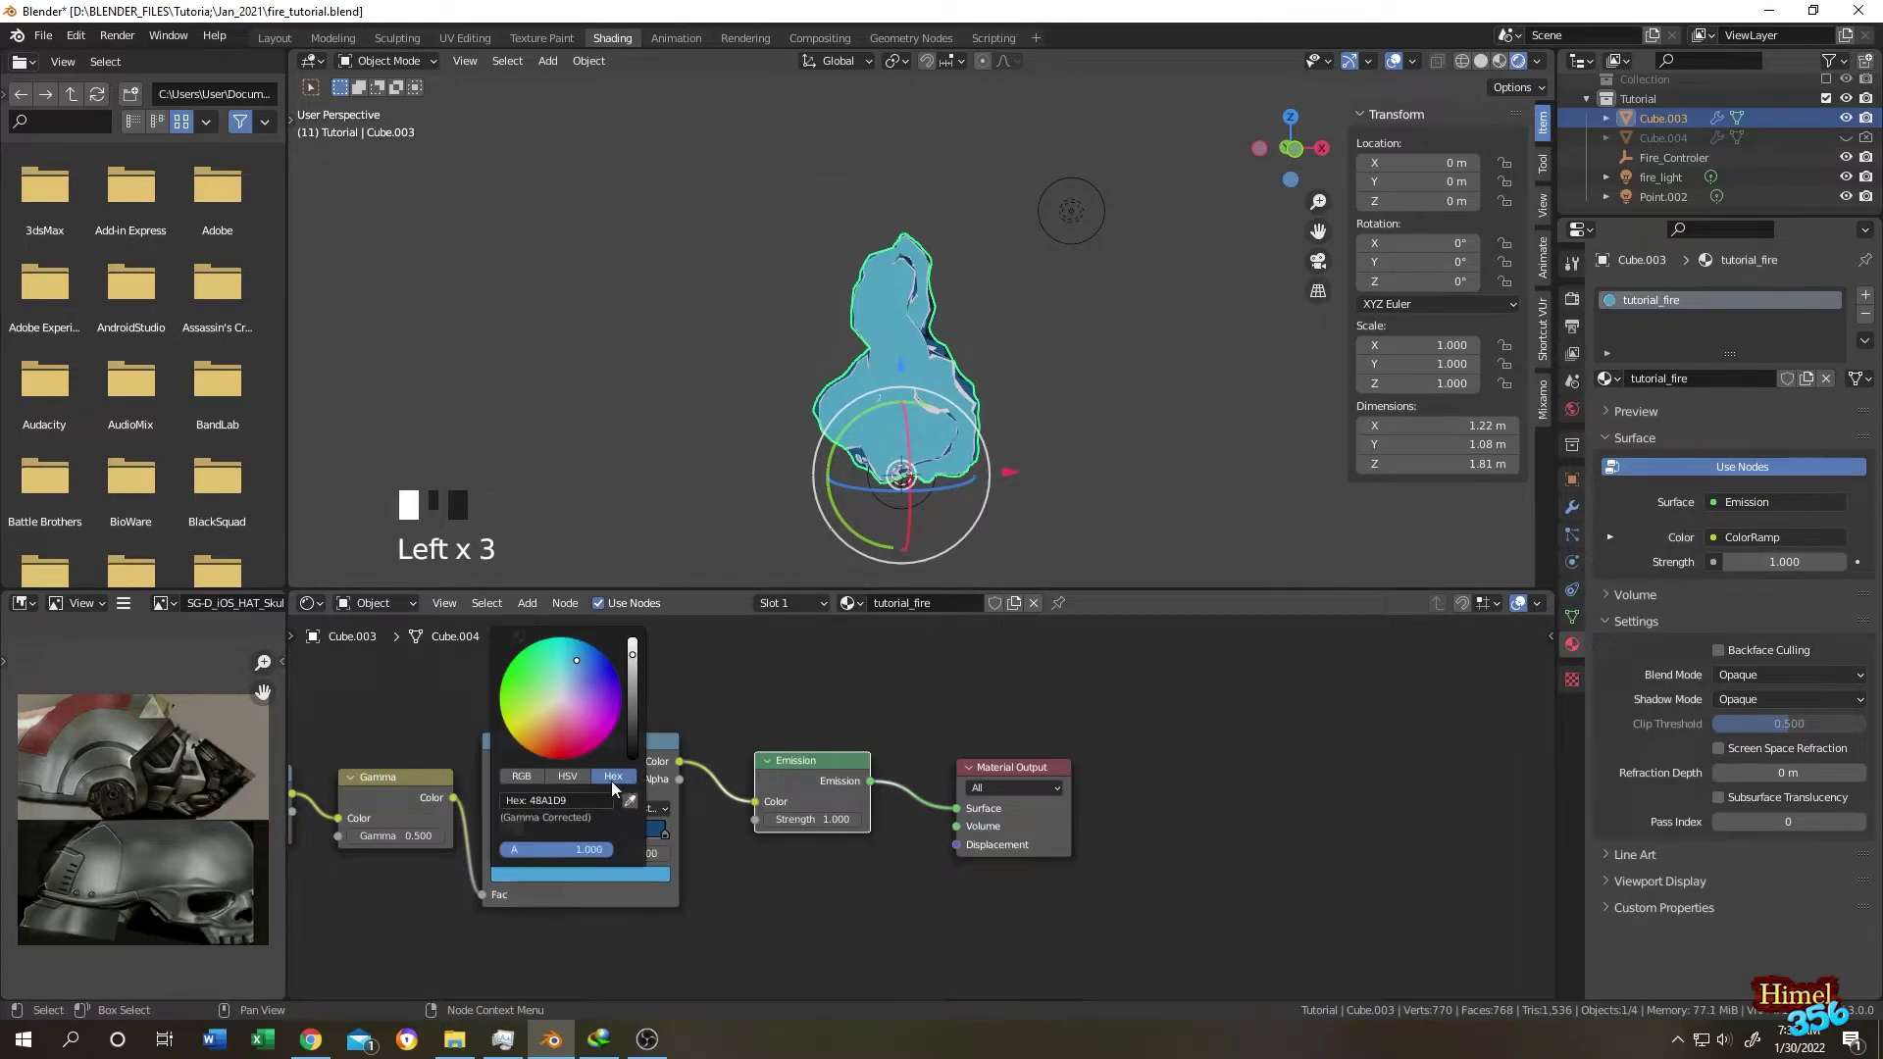
click(558, 801)
key(ctrl+c)
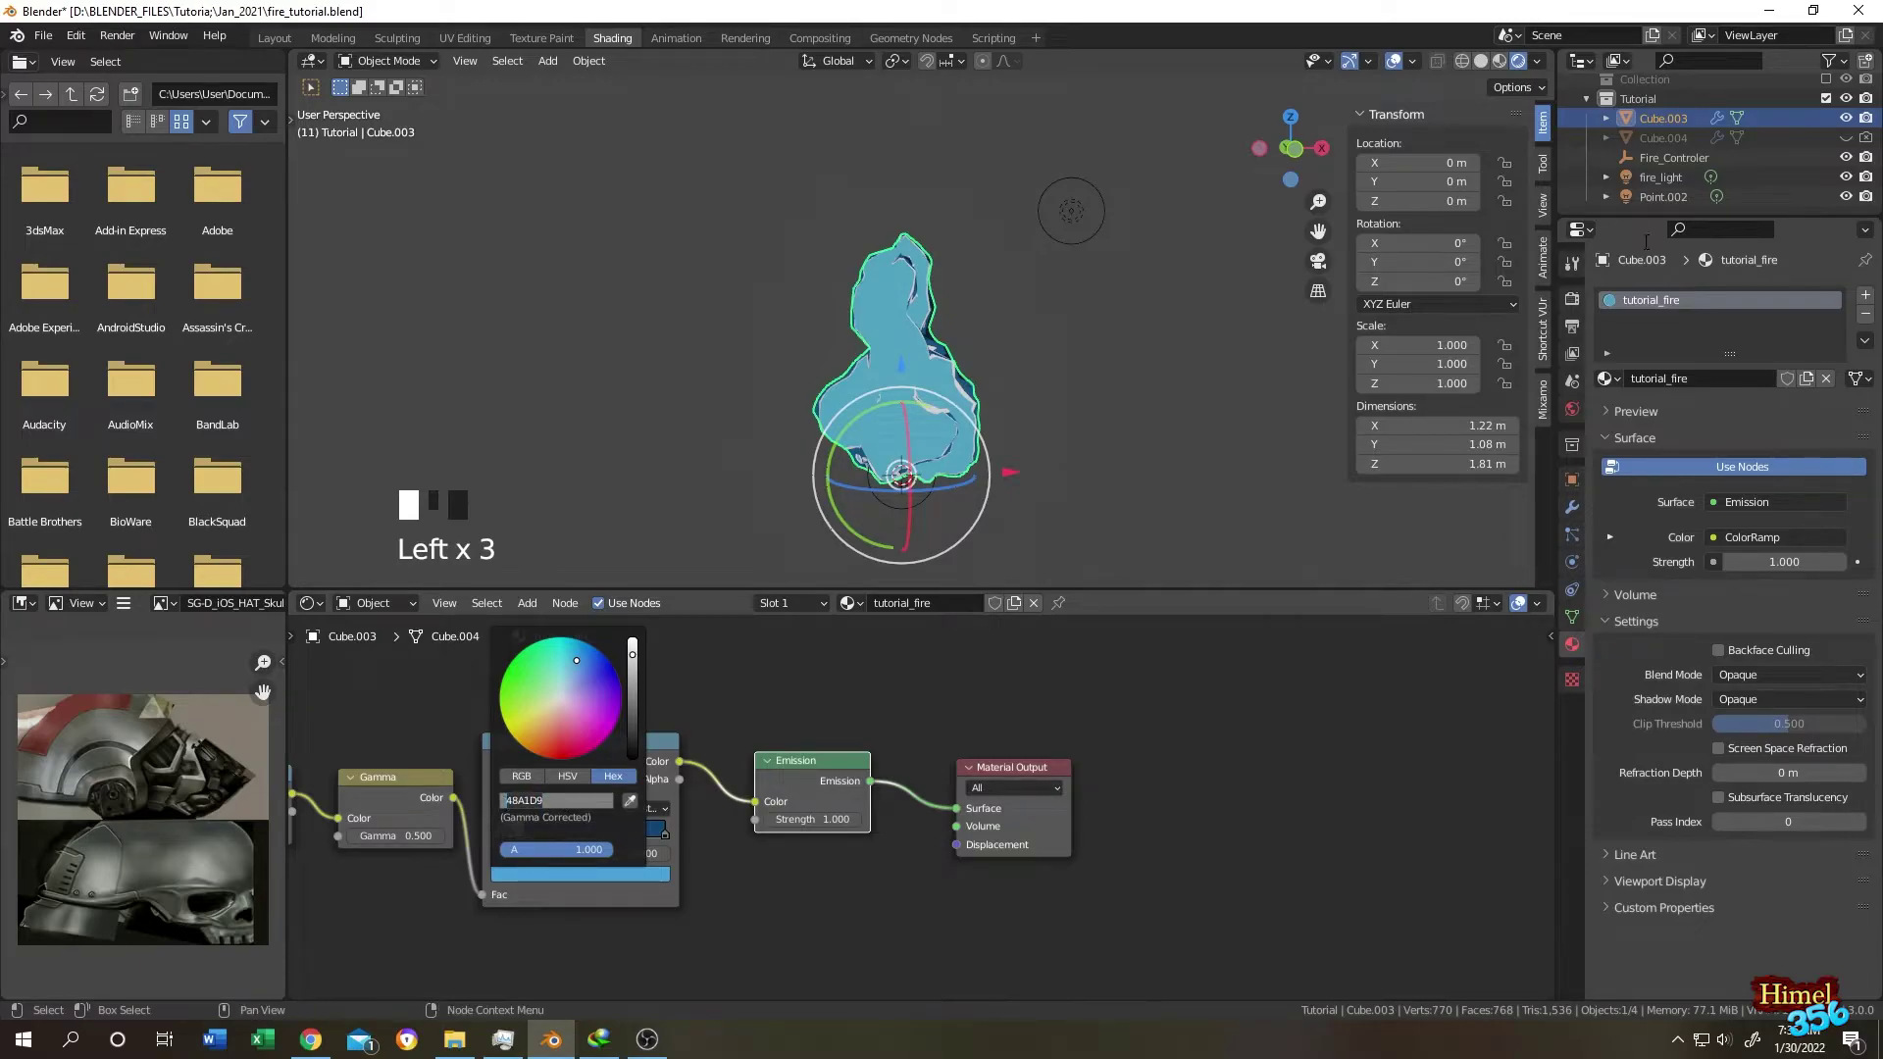
Paste 48A1D9 as fire_light's colour hex value.
click(1661, 177)
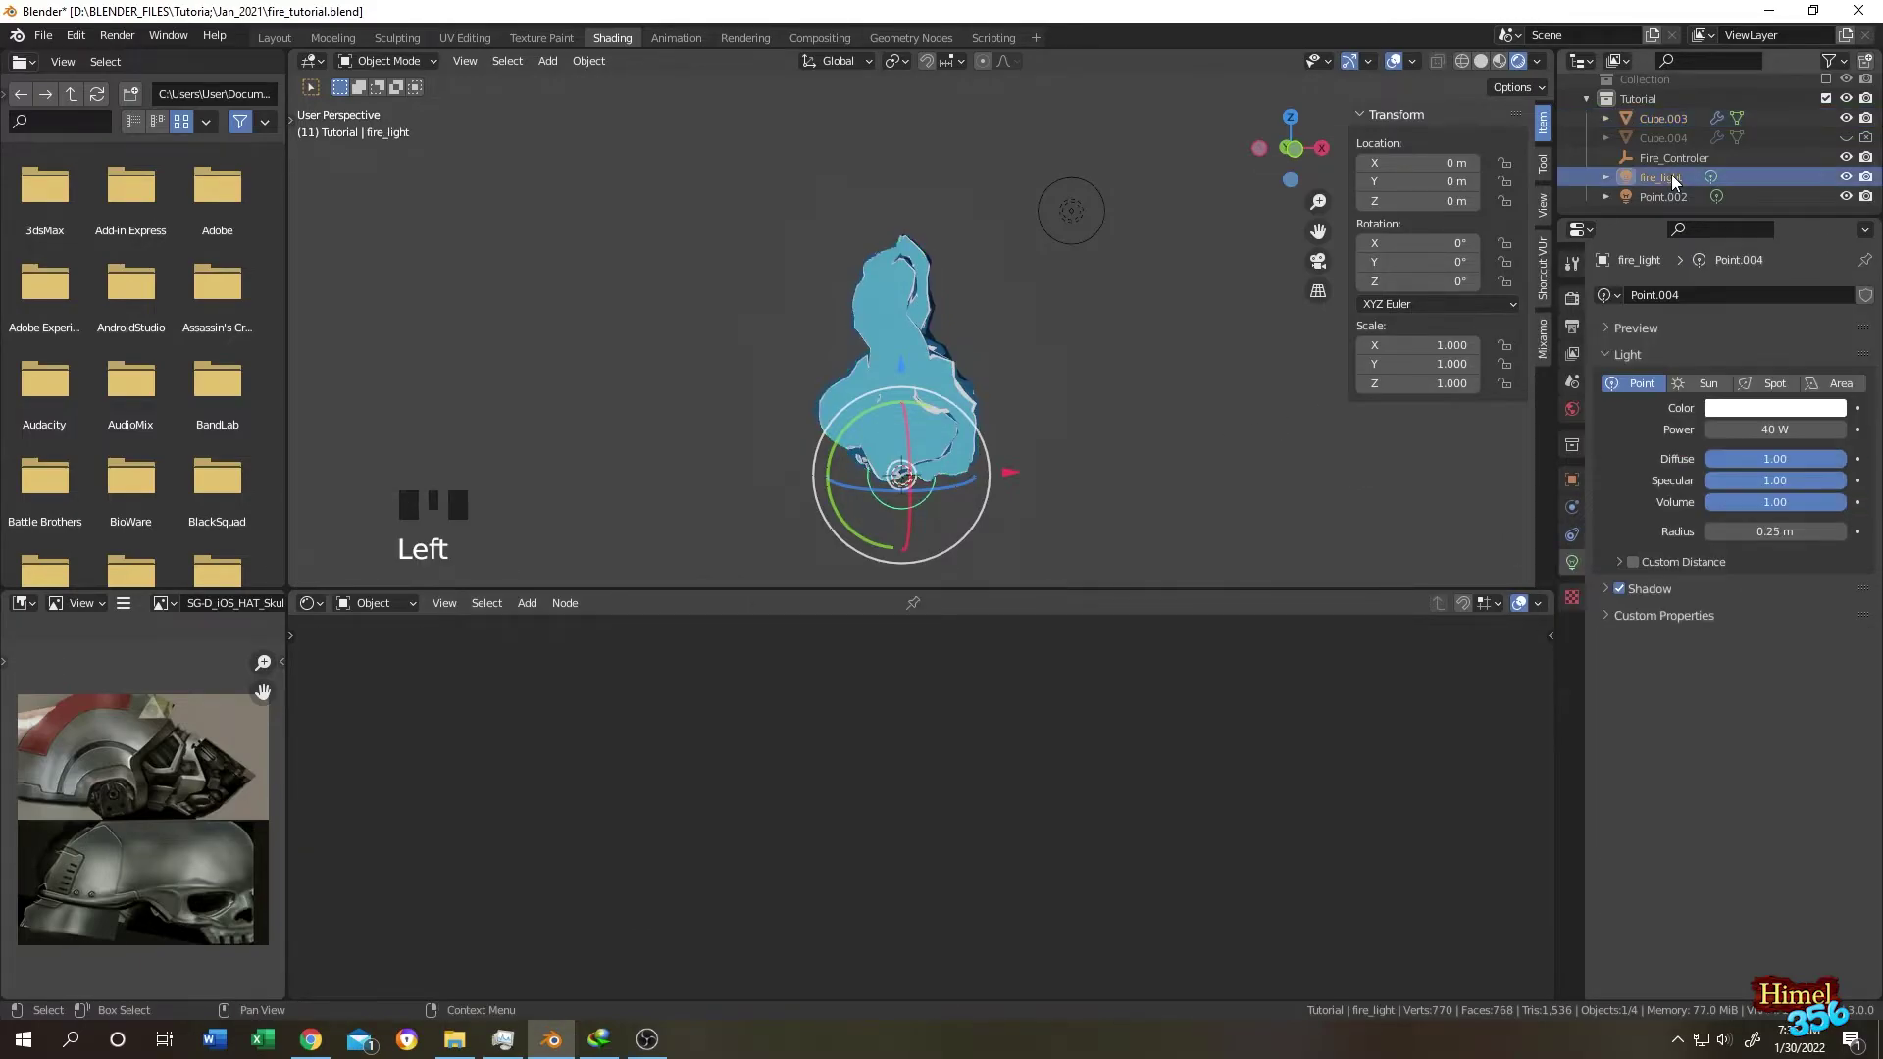
click(1761, 409)
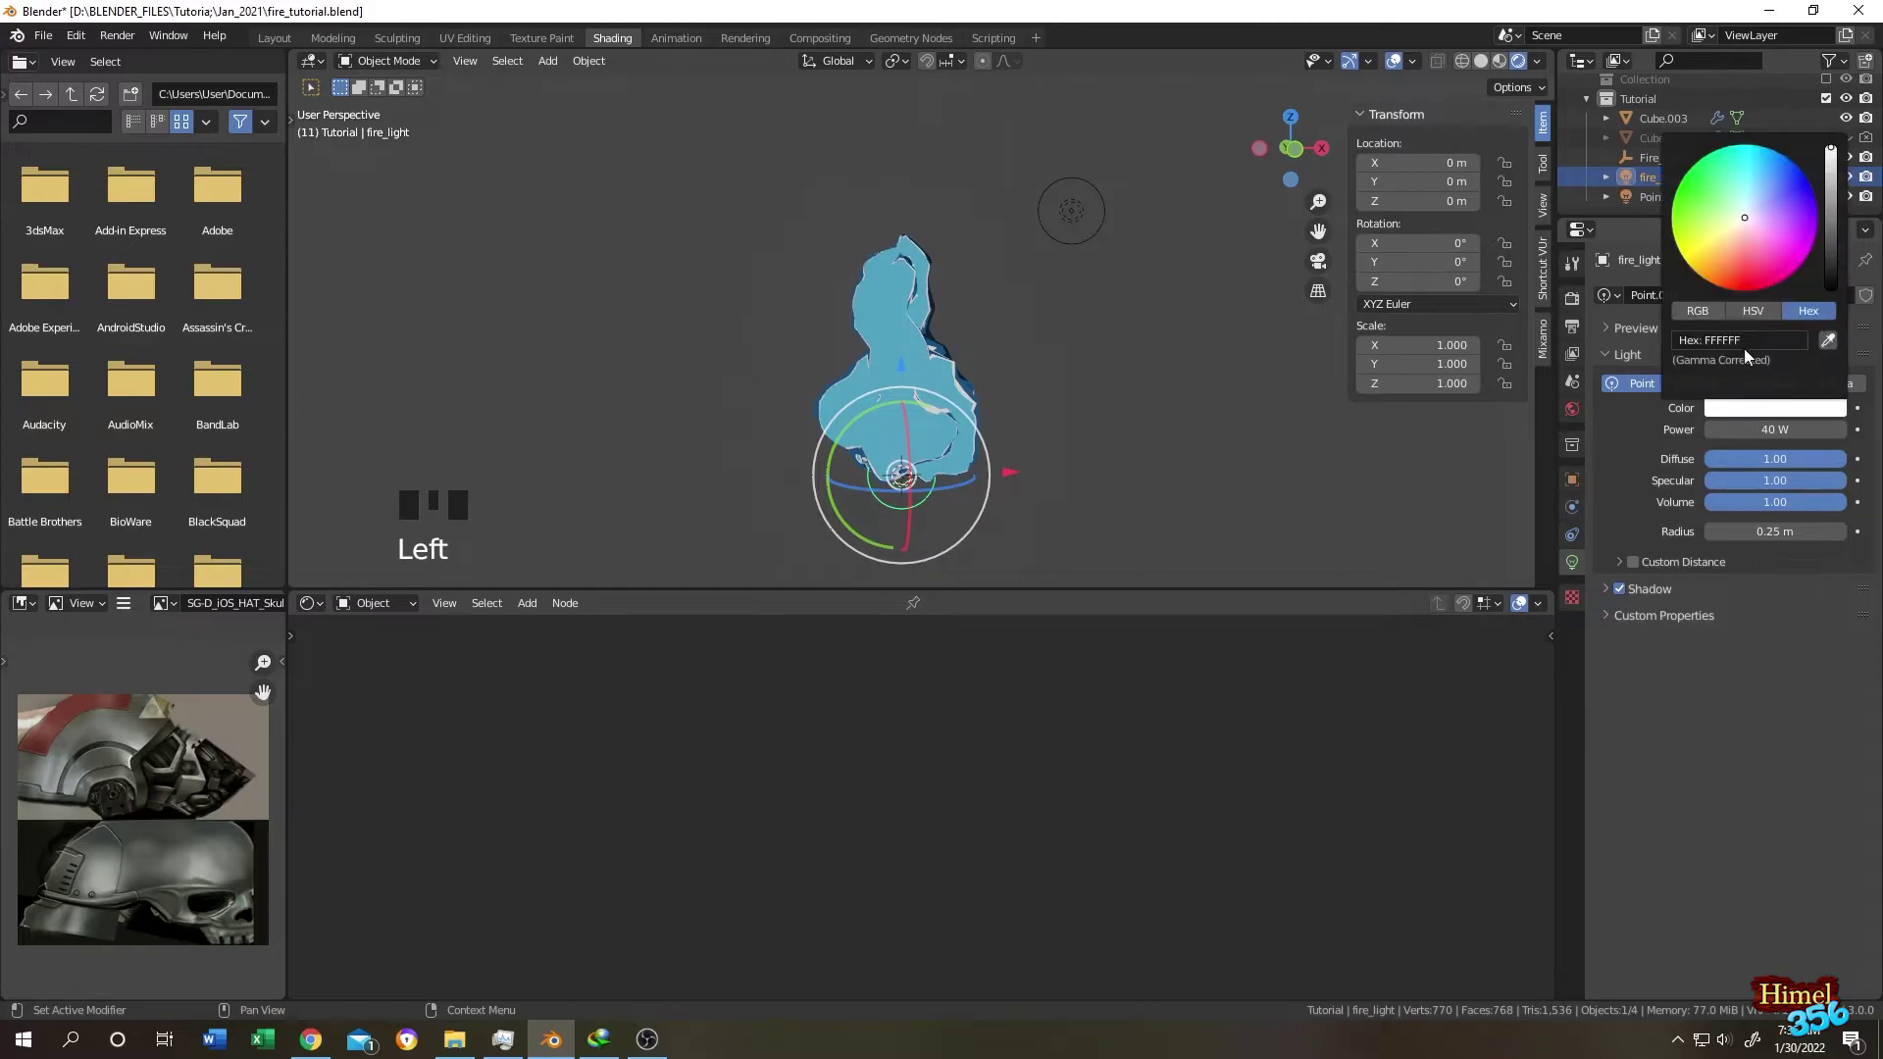
click(1771, 342)
key(ctrl+v)
key(Return)
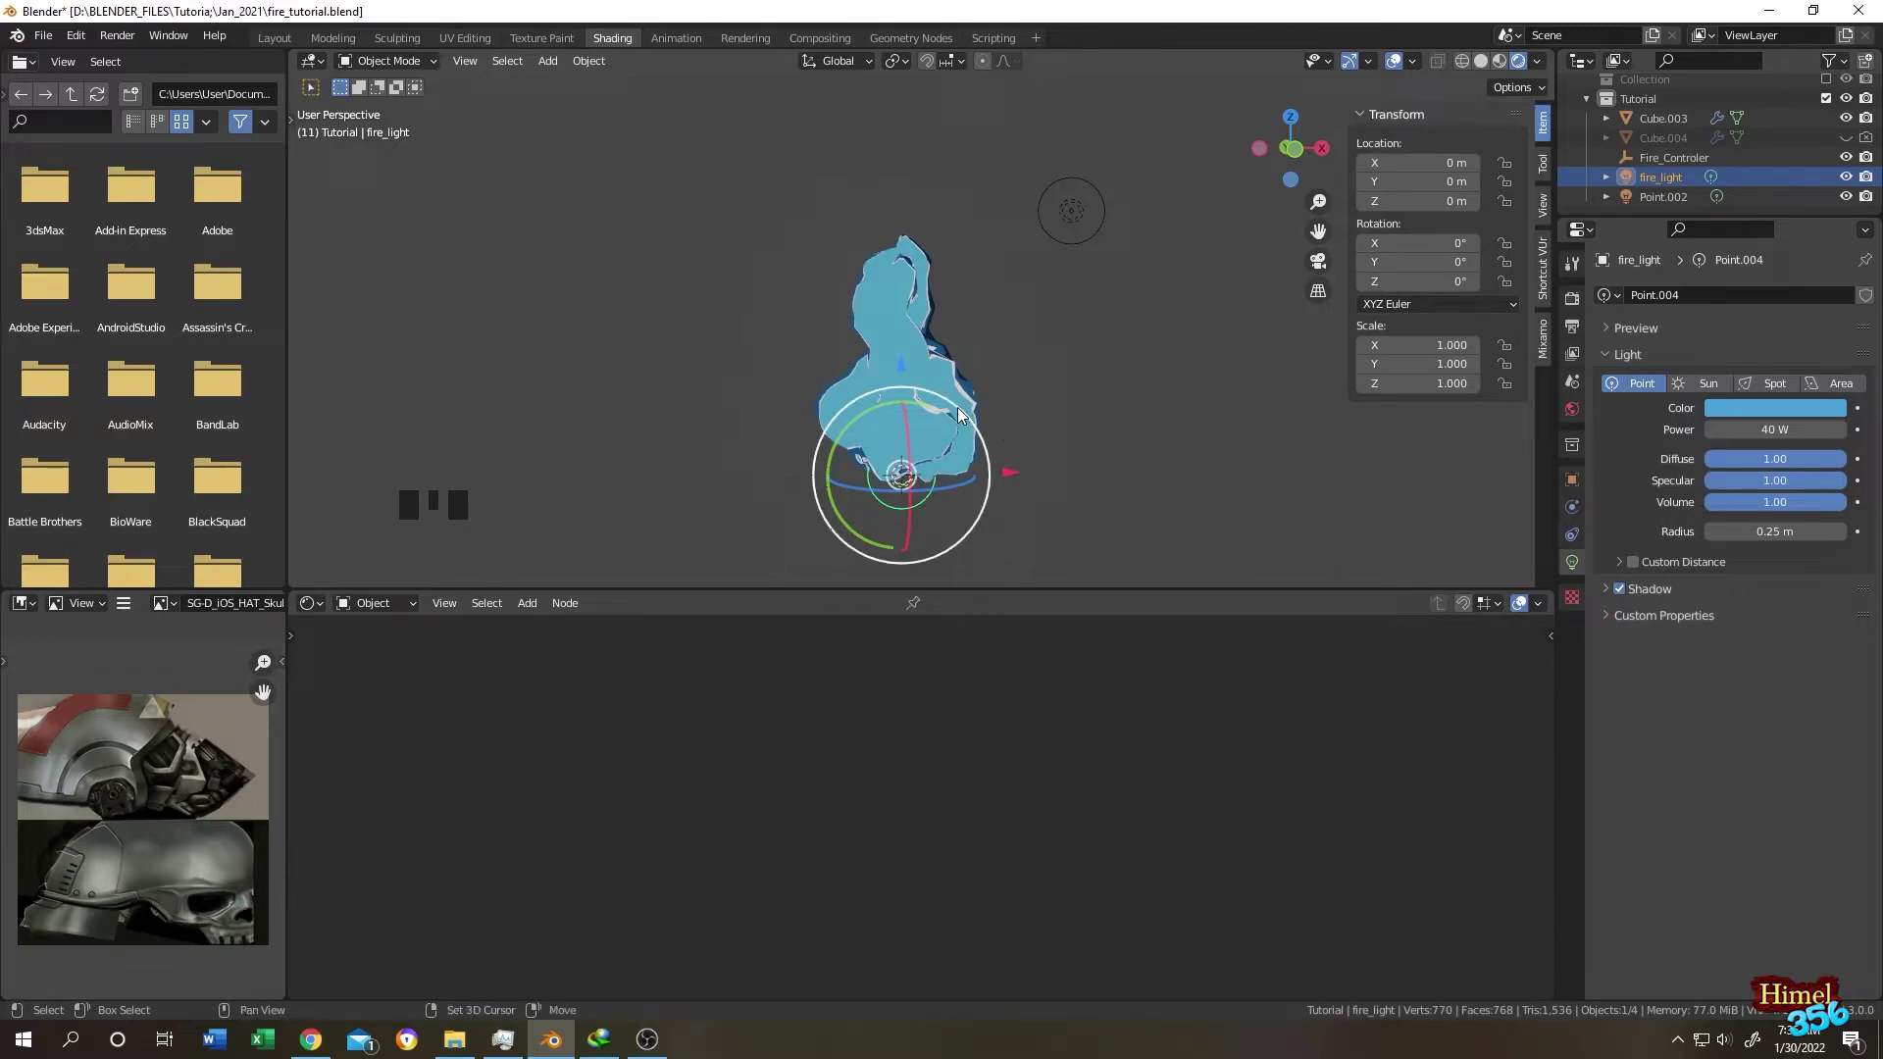
key(shift+a)
Add a plane mesh beneath the flame and switch to the Animation workspace.
mouse_move(955, 168)
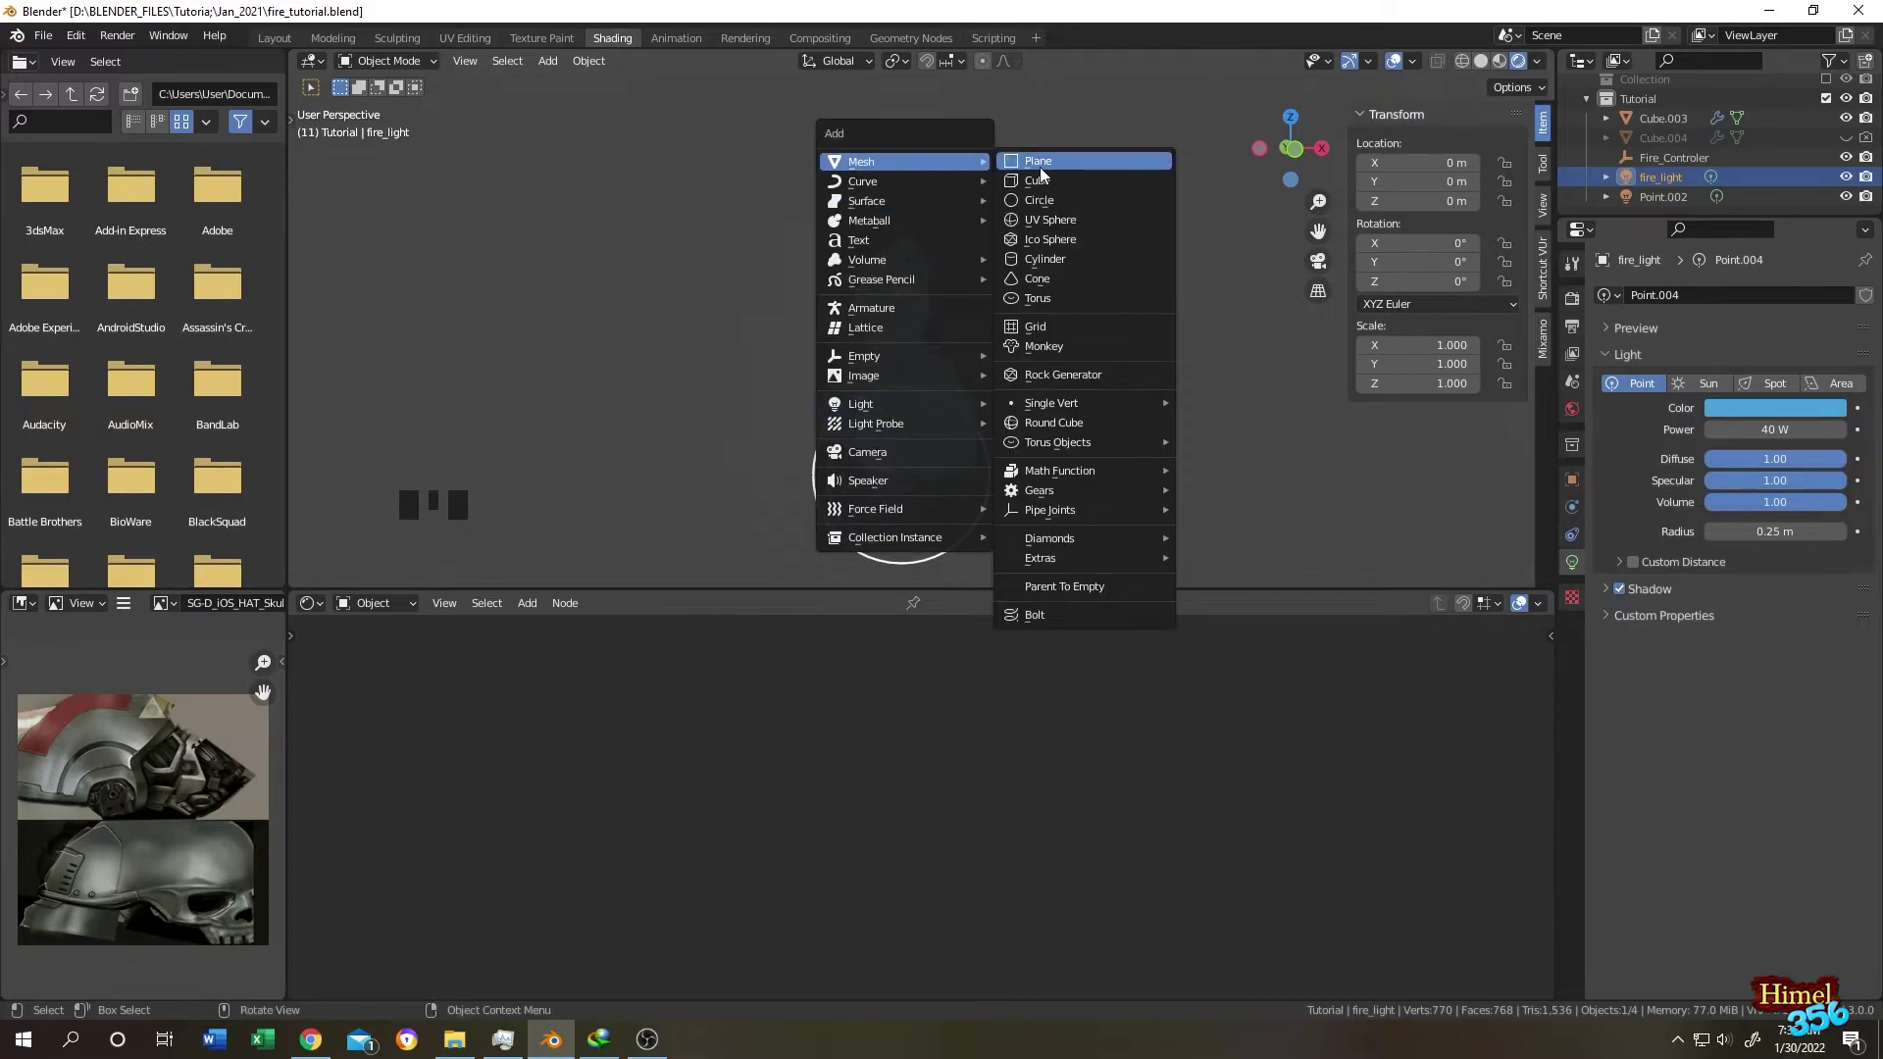
click(1055, 165)
middle_drag(1110, 516, 1061, 264)
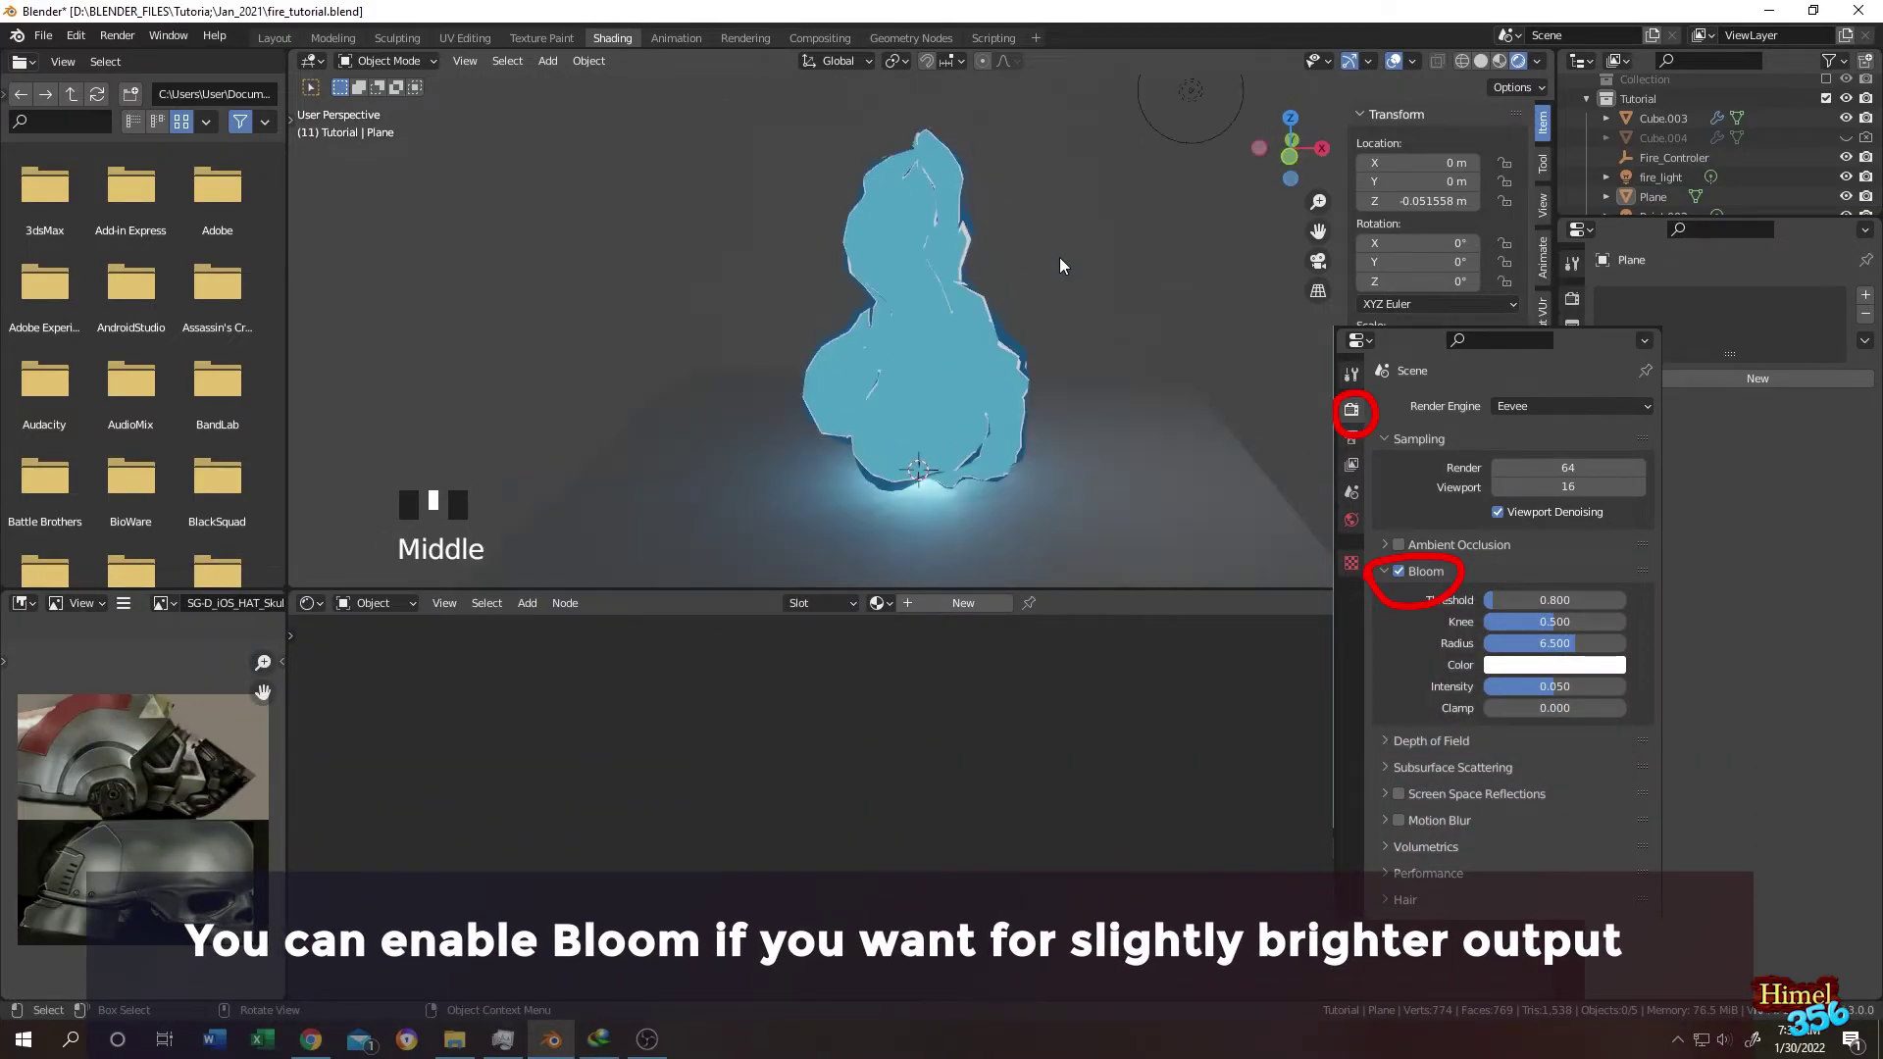
click(684, 42)
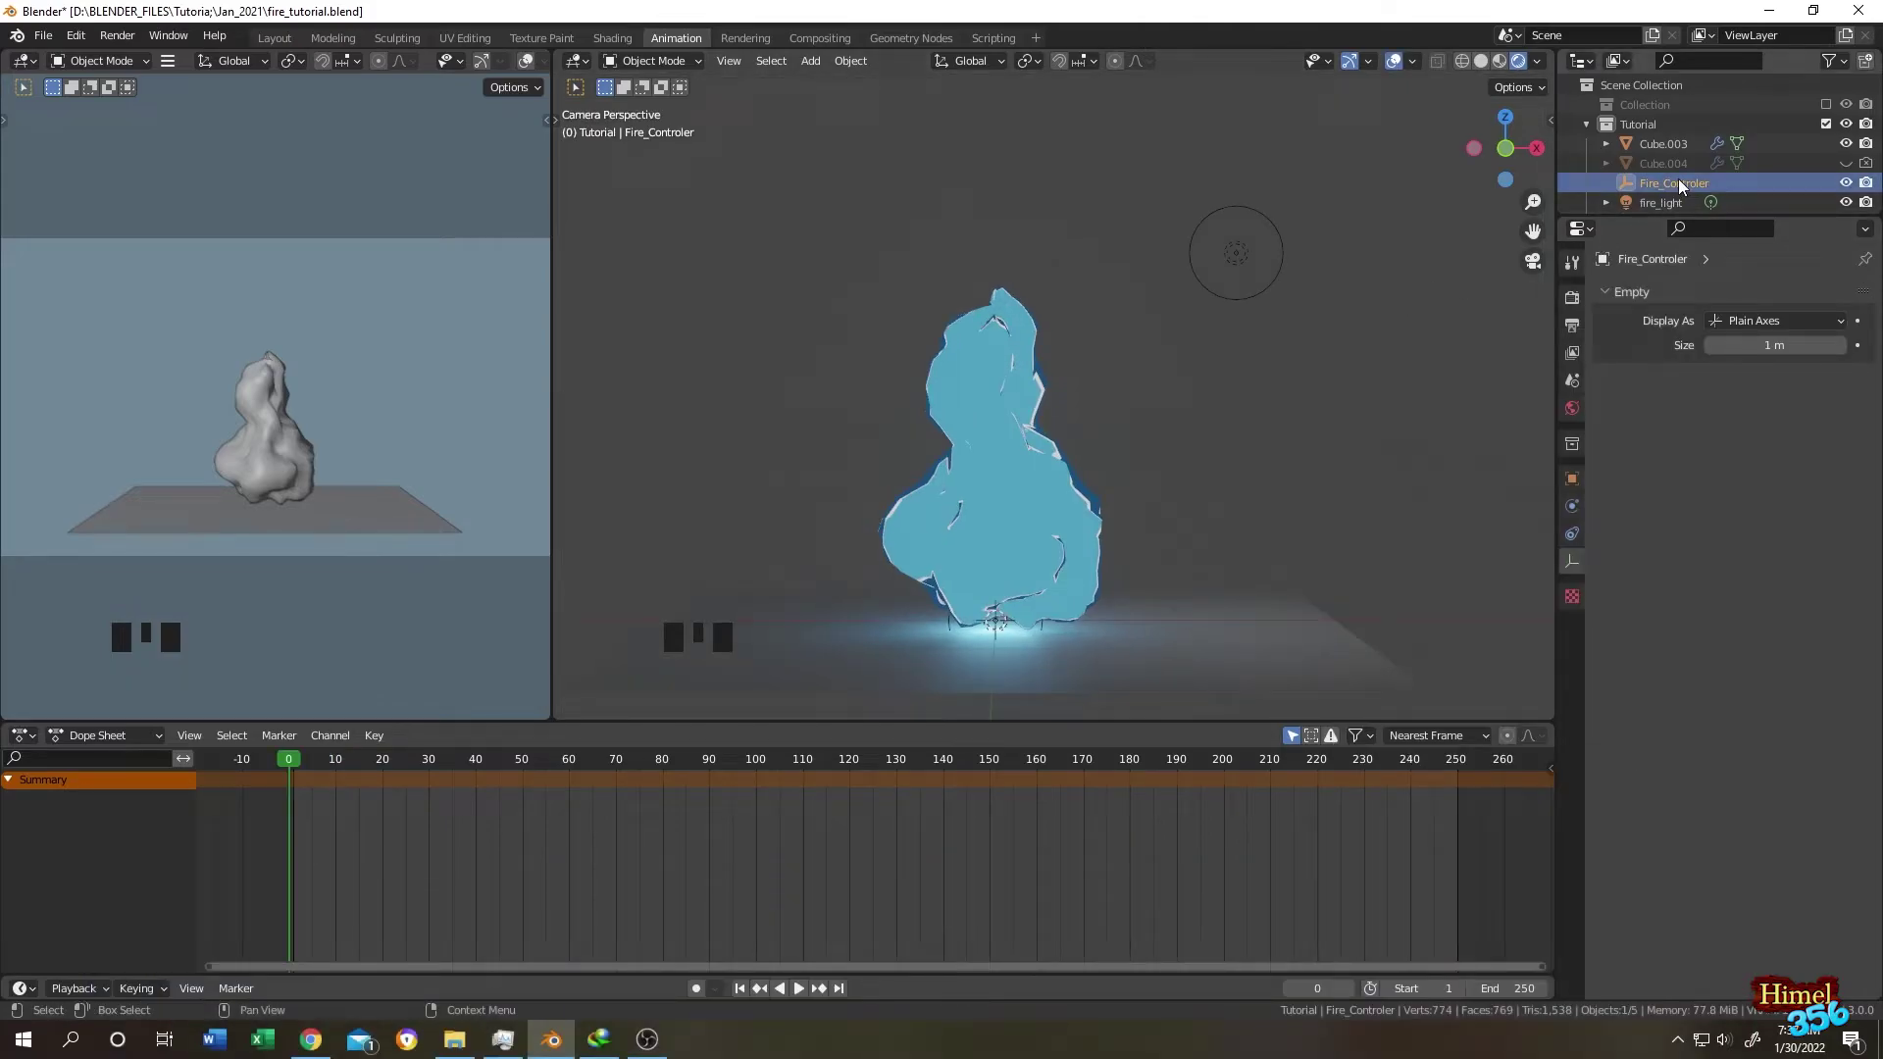
Move Fire_Controler below the flame and keyframe its location at frame 0.
click(1679, 182)
scroll(1102, 404, down, 6)
drag(1066, 316, 1065, 508)
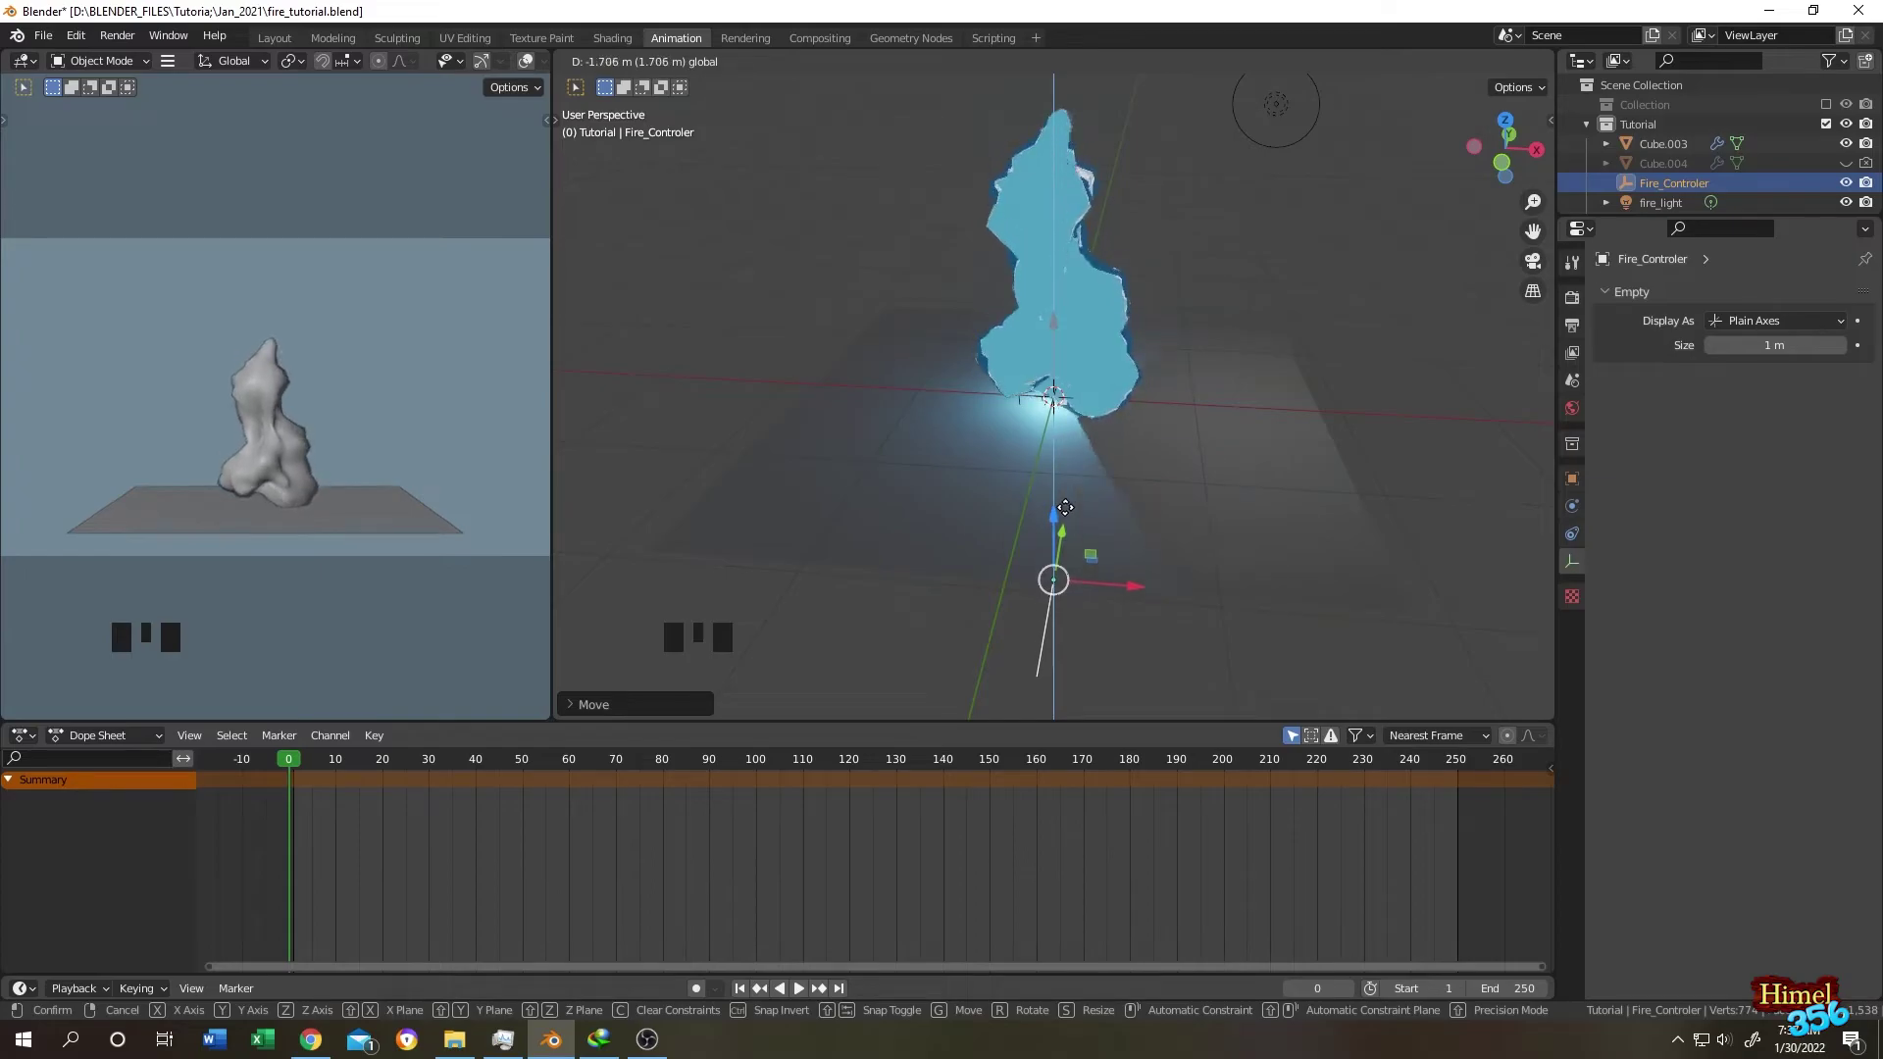
click(1087, 449)
key(KP_1)
key(i)
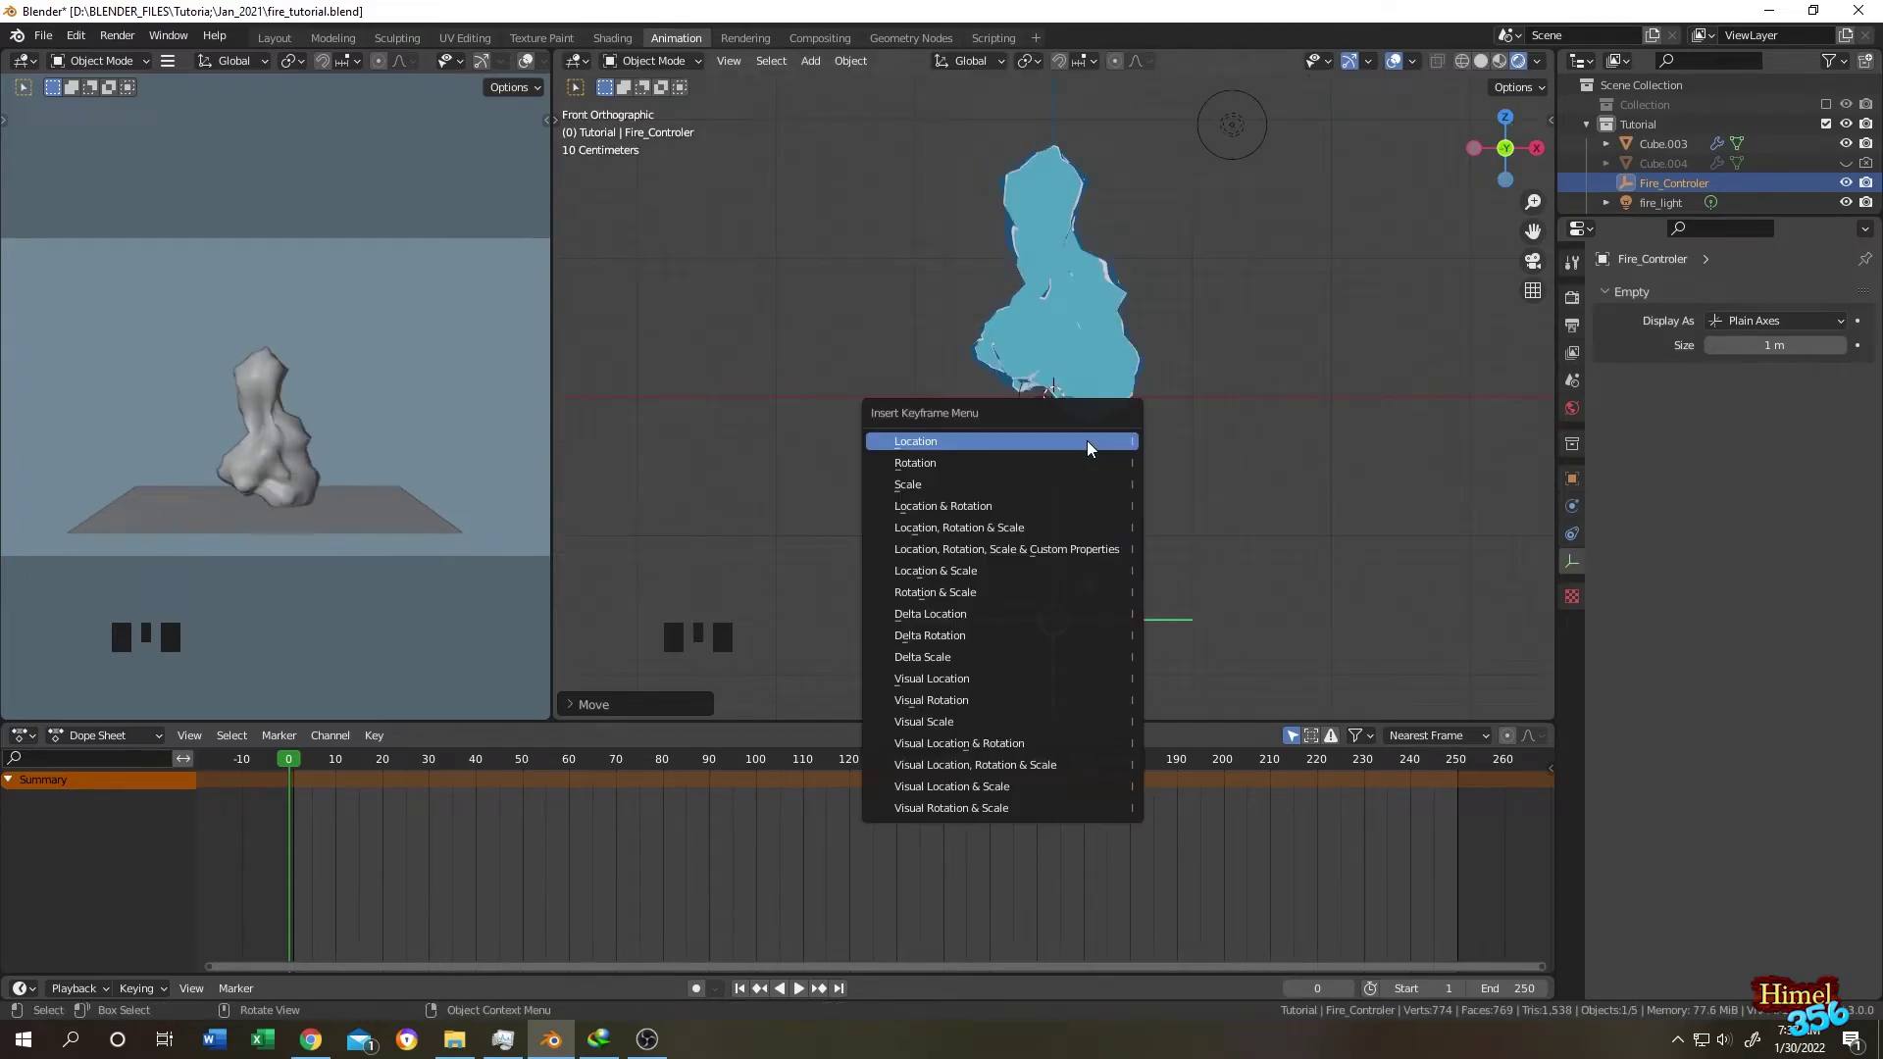
key(i)
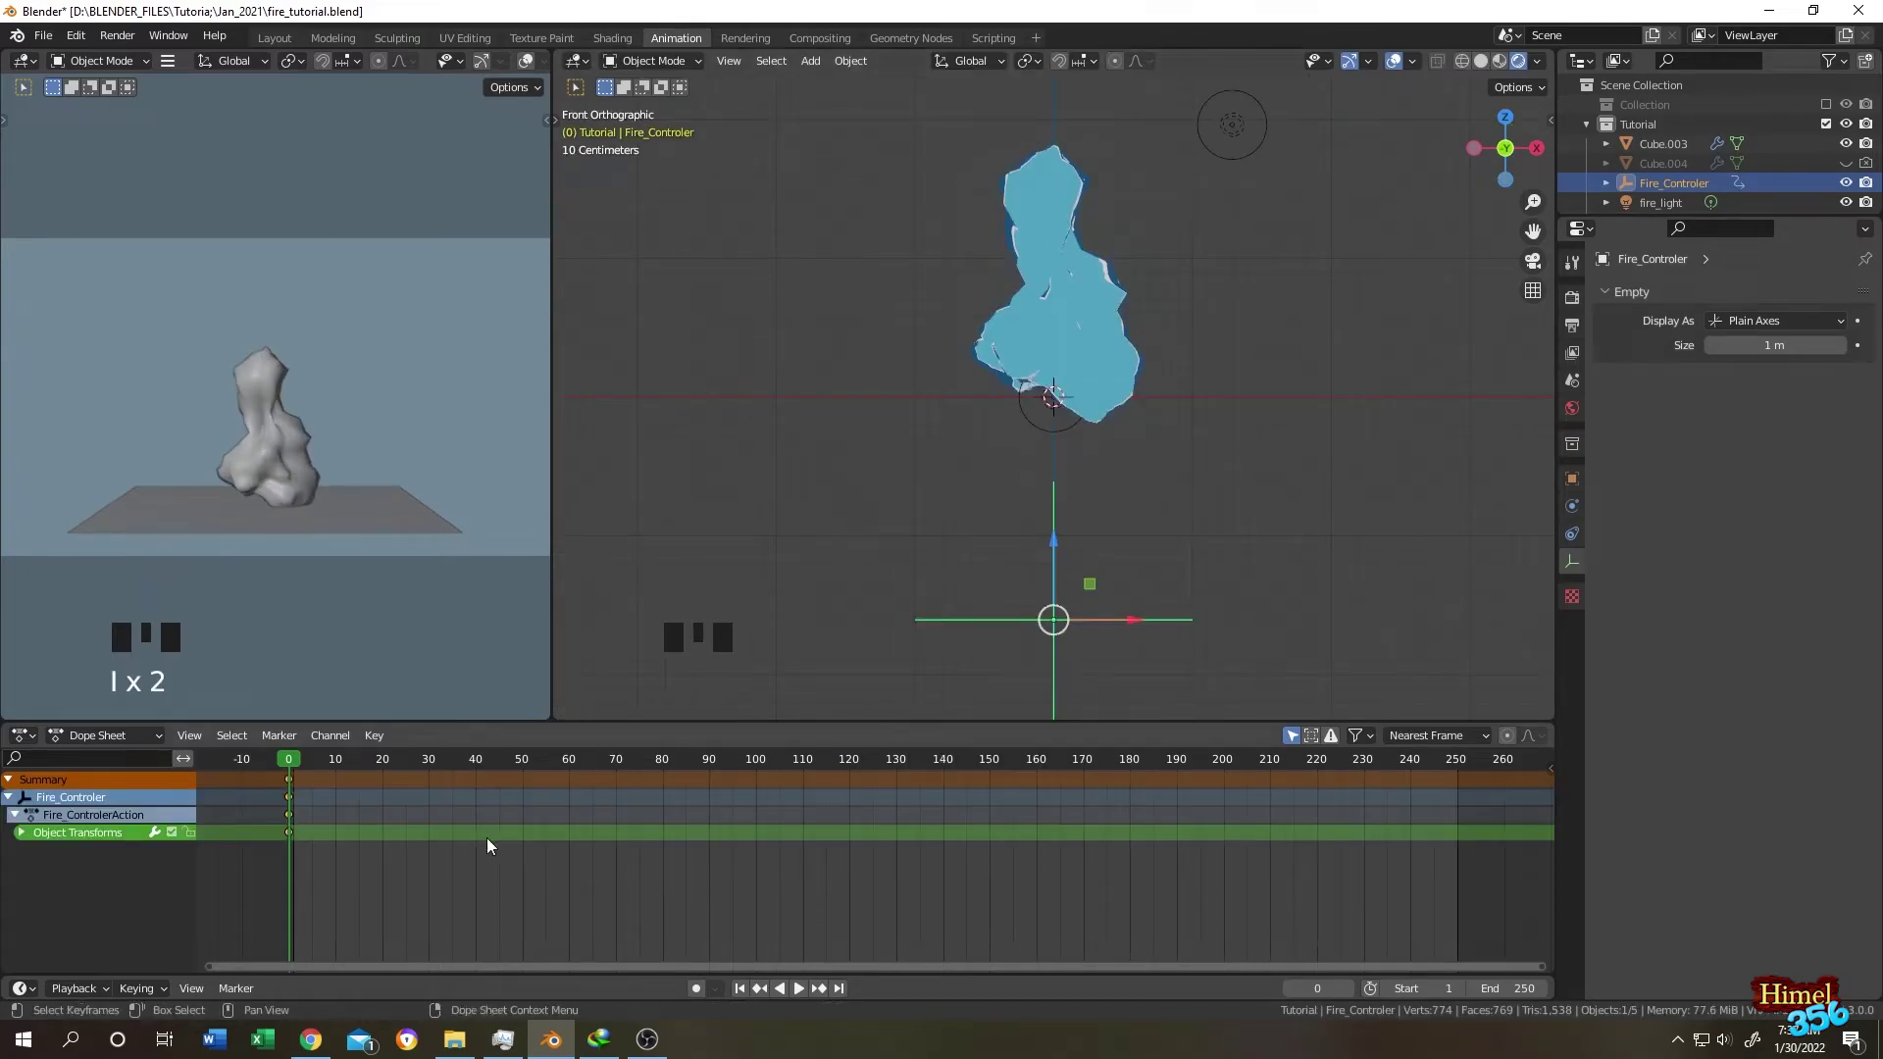
At frame 250, raise Fire_Controler along Z and keyframe its location.
drag(290, 785, 1459, 782)
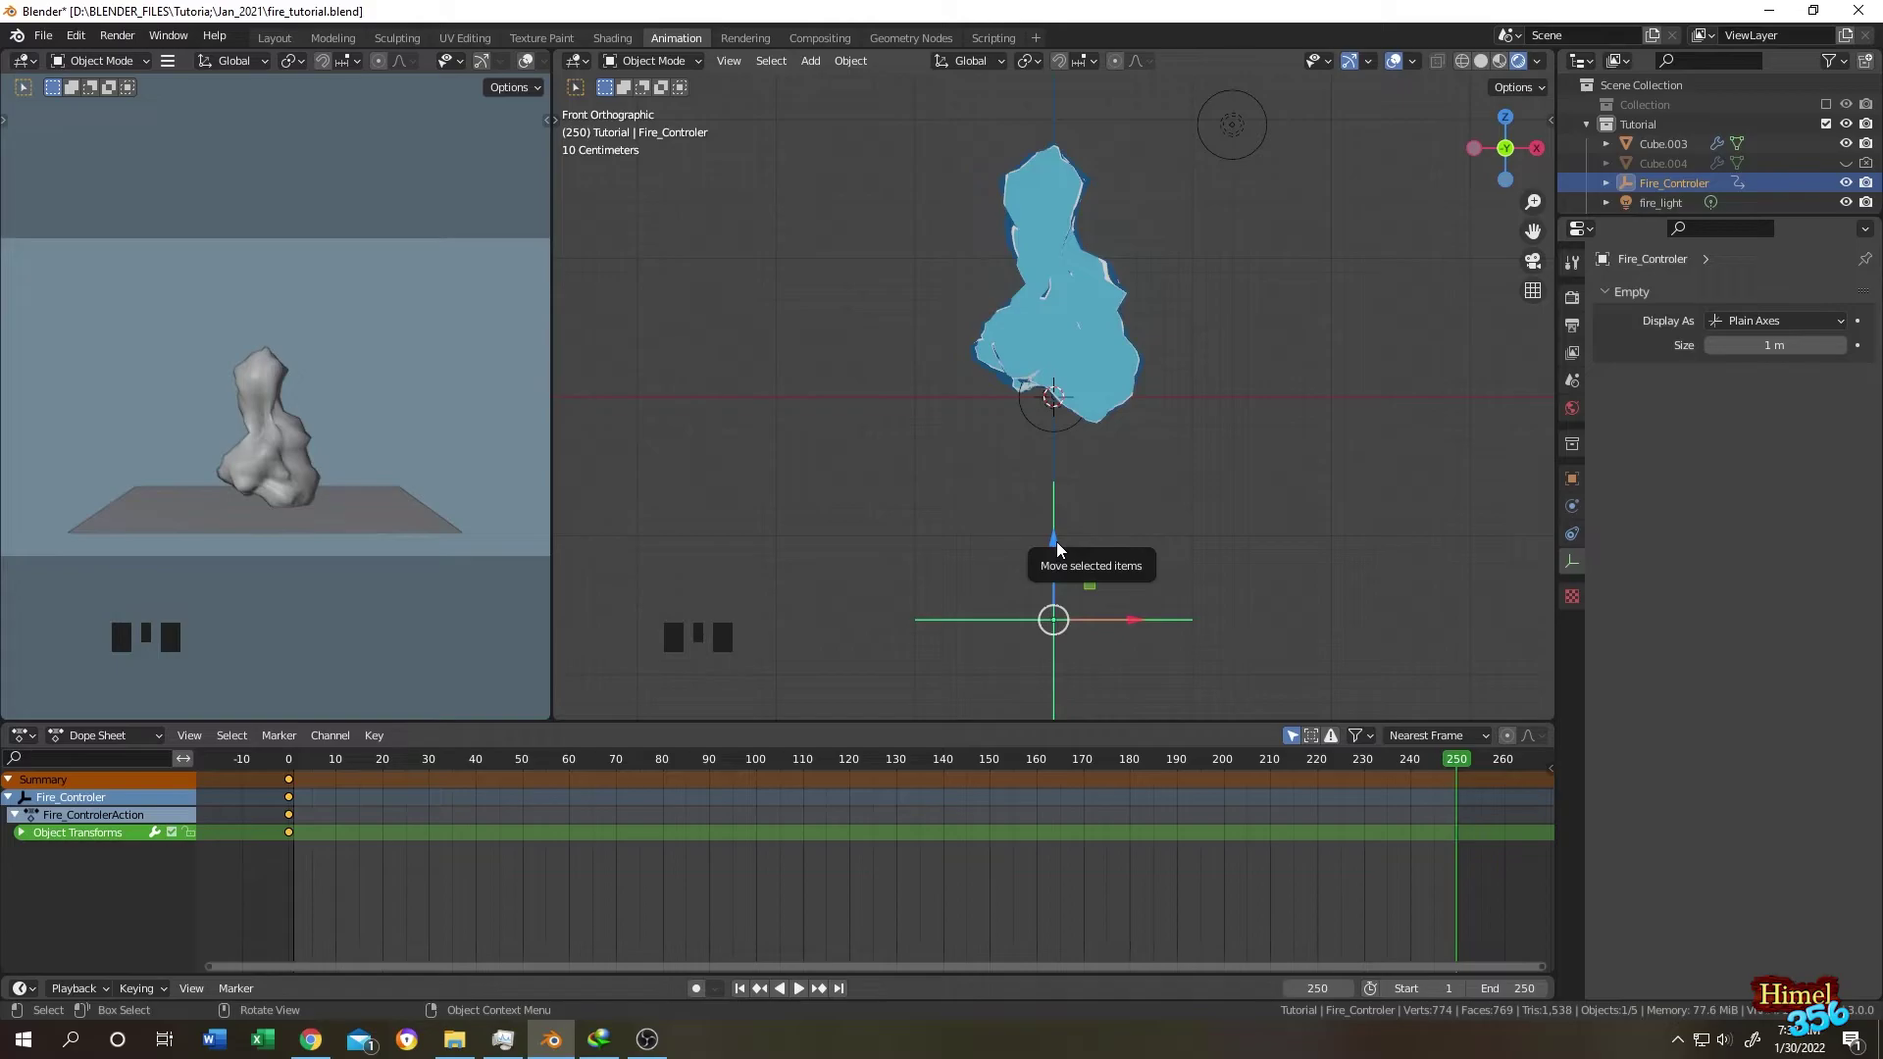
drag(1056, 542, 1059, 82)
key(i)
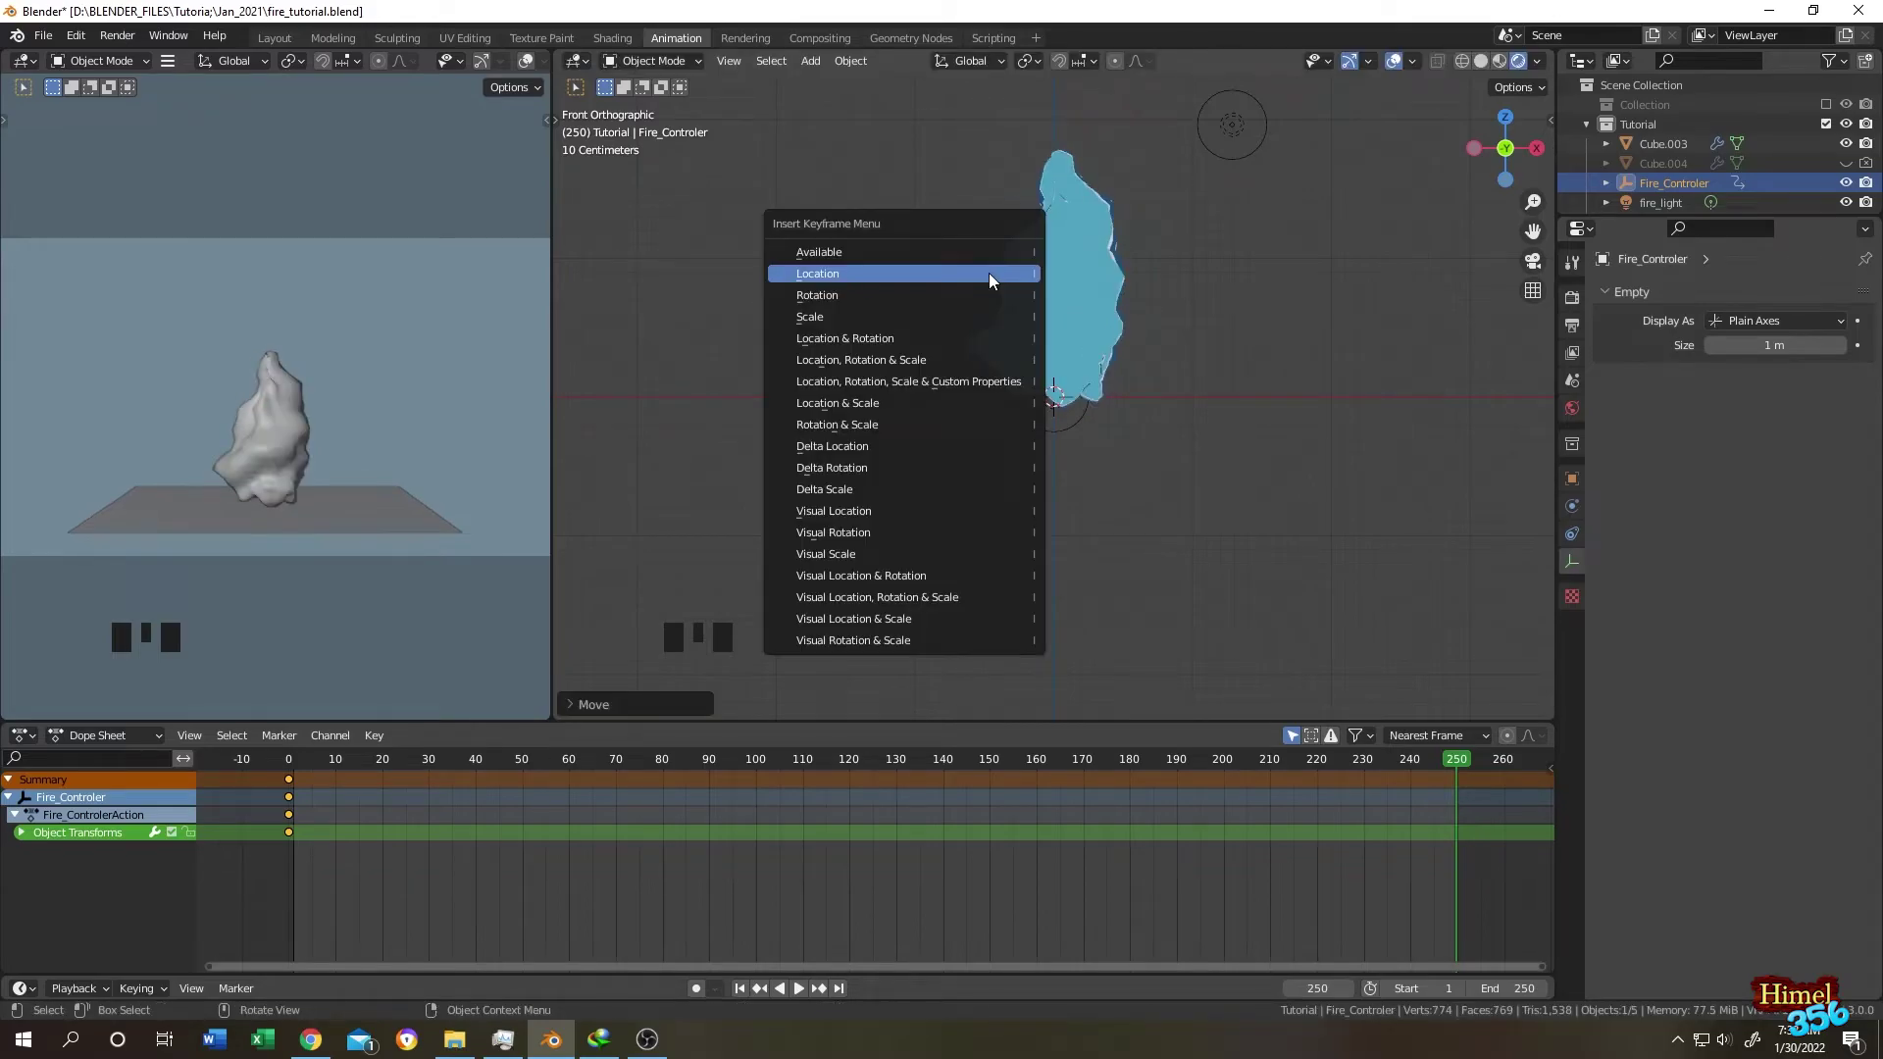
click(989, 273)
Set all Fire_Controler keyframes to Linear interpolation and preview the playback.
drag(1503, 876, 282, 821)
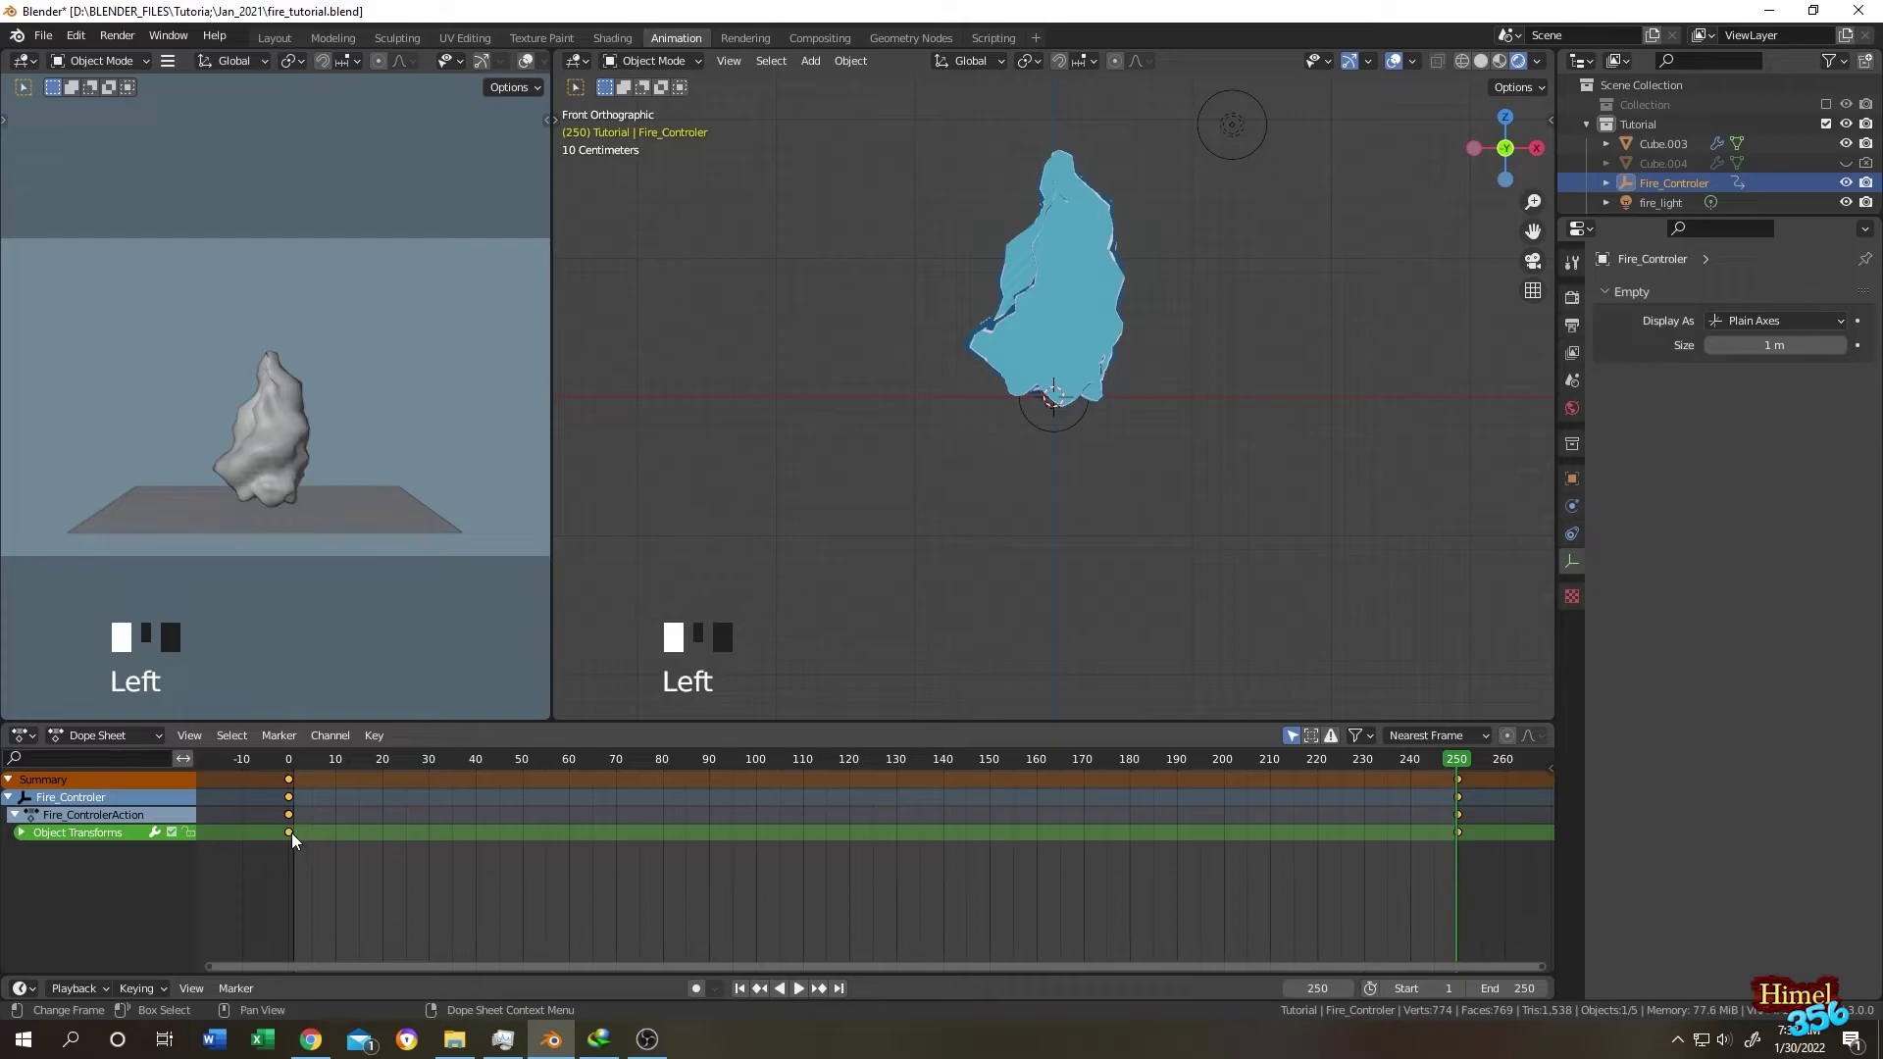
right_click(291, 833)
mouse_move(291, 833)
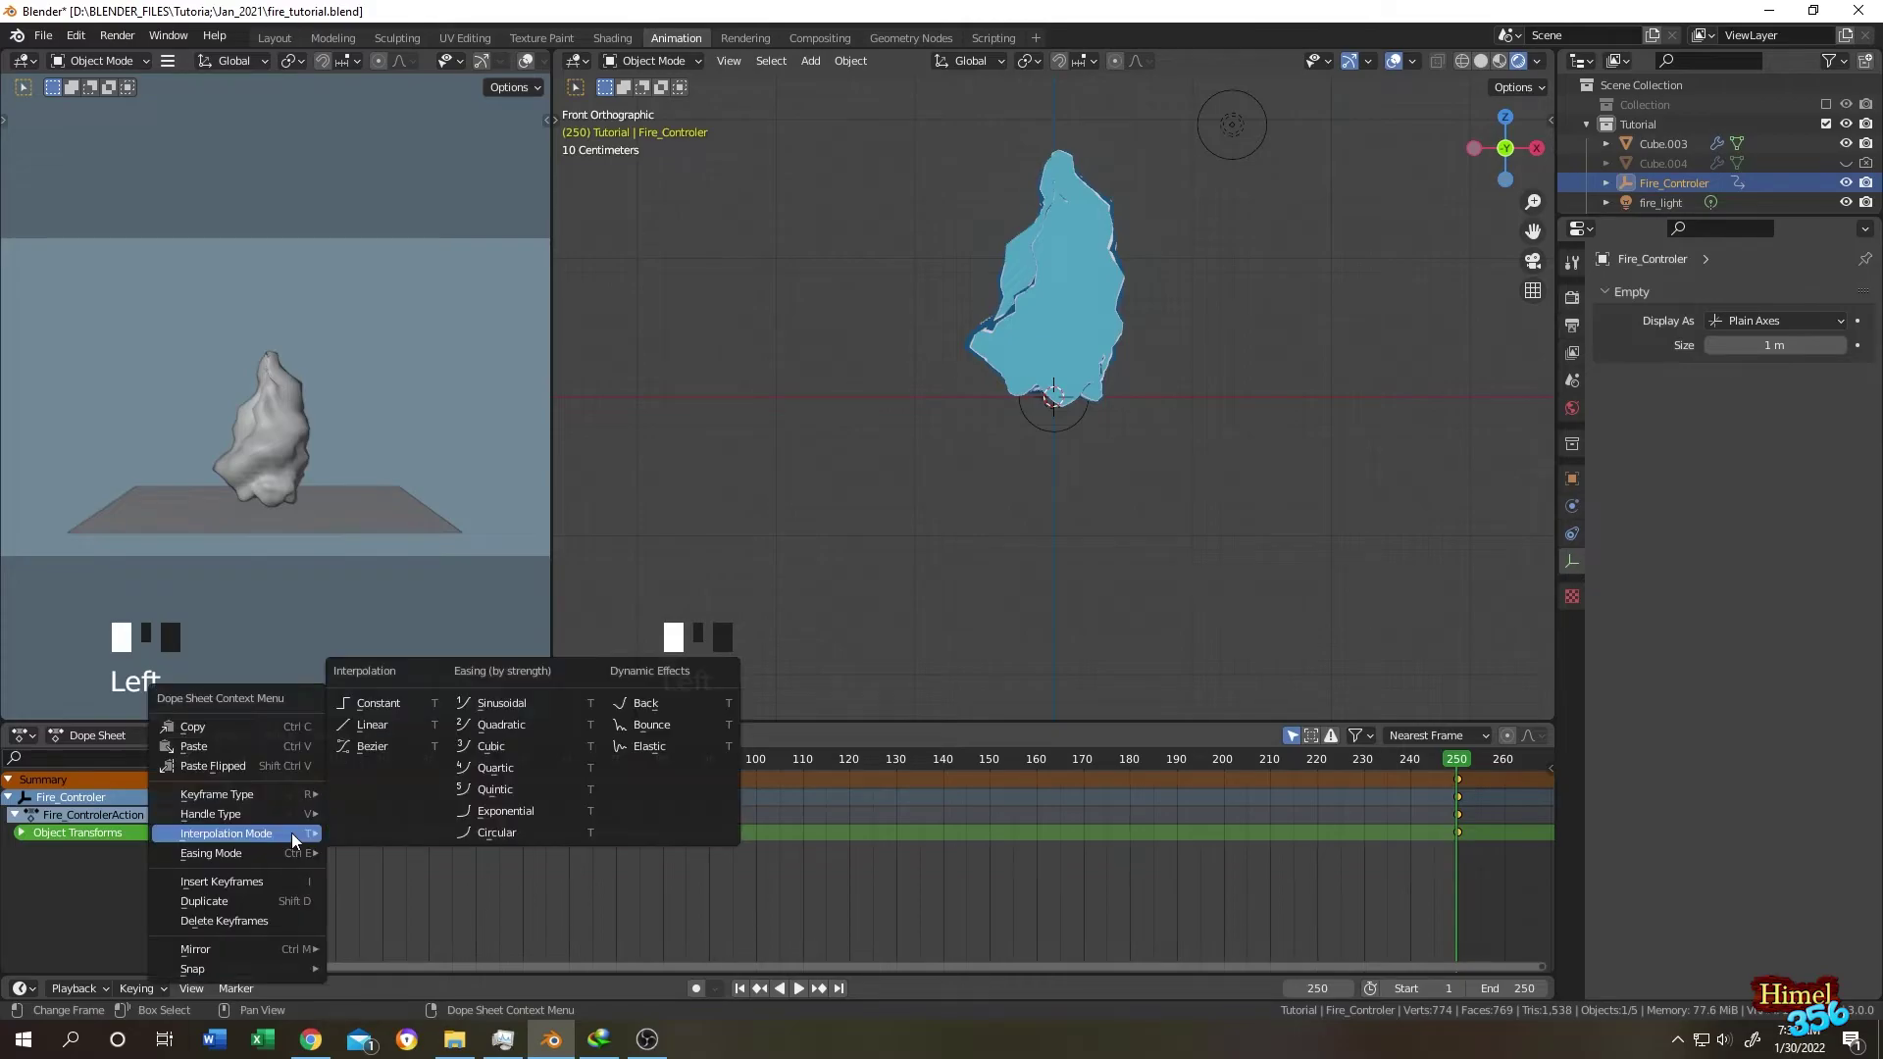
click(408, 726)
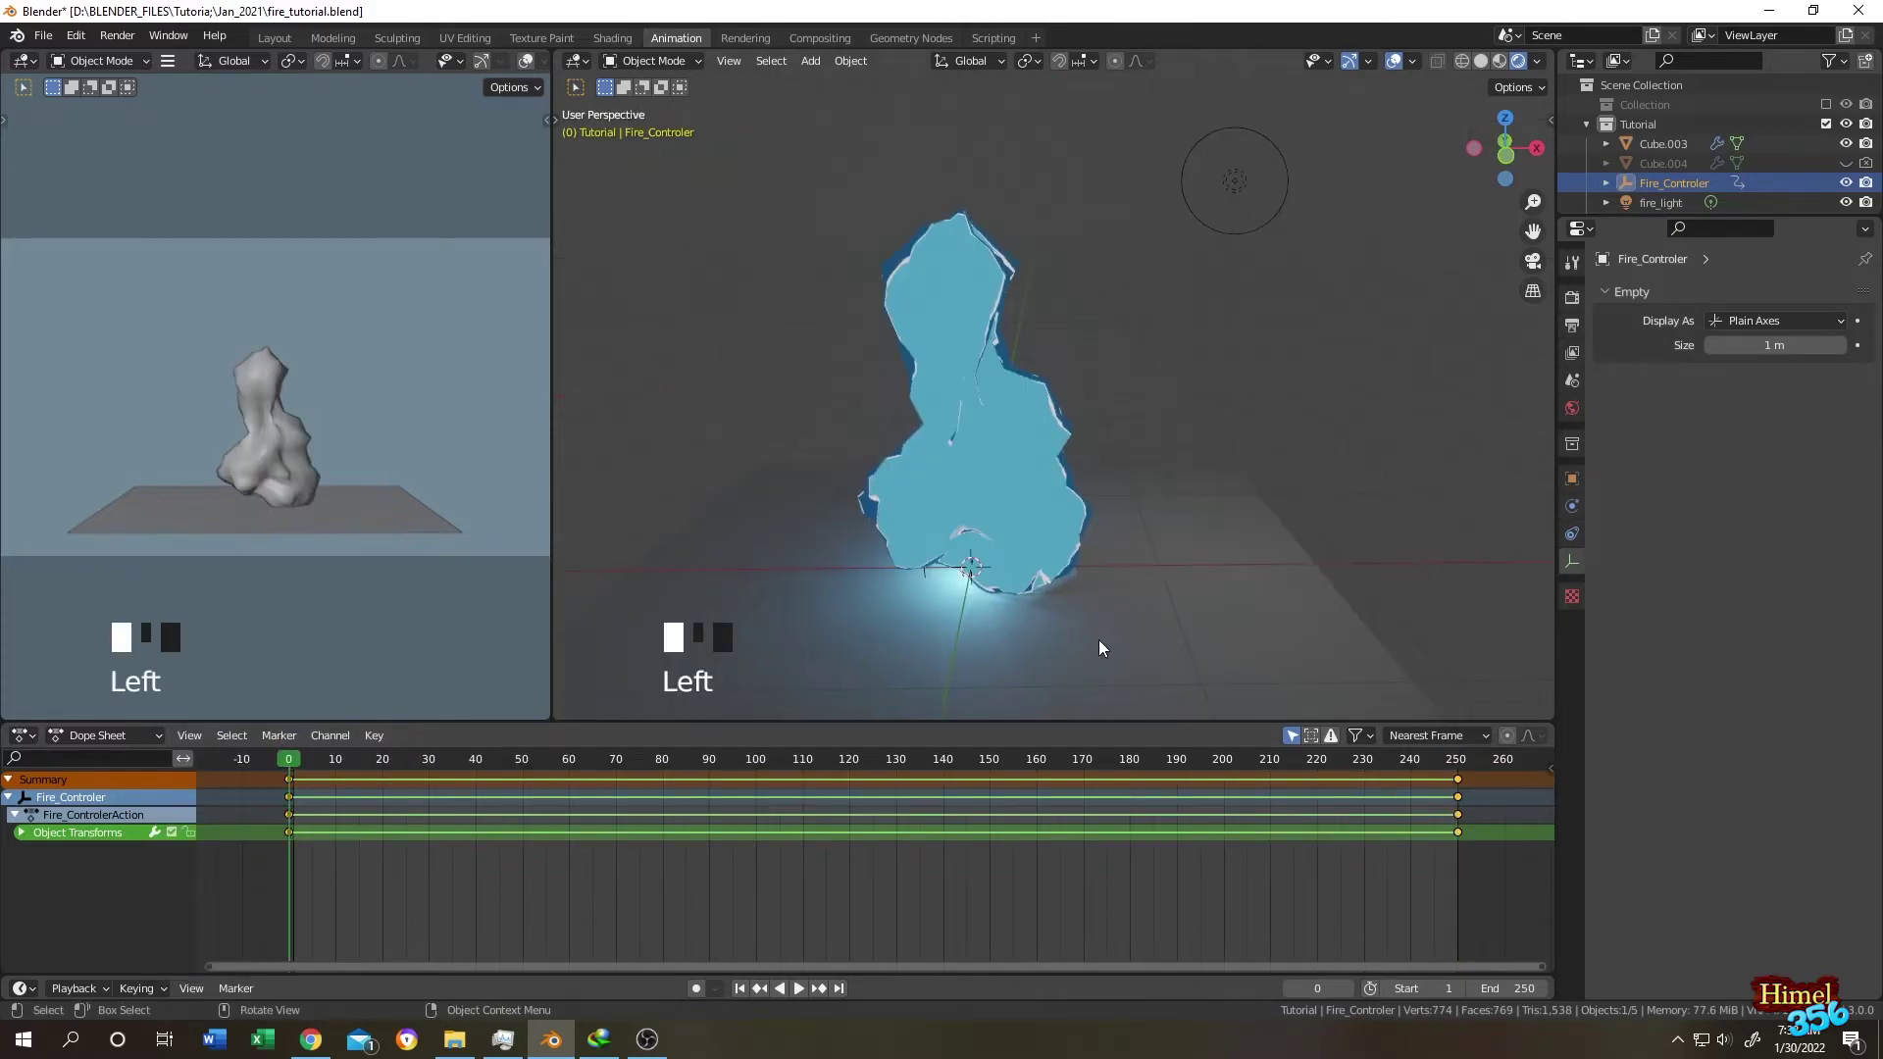
key(space)
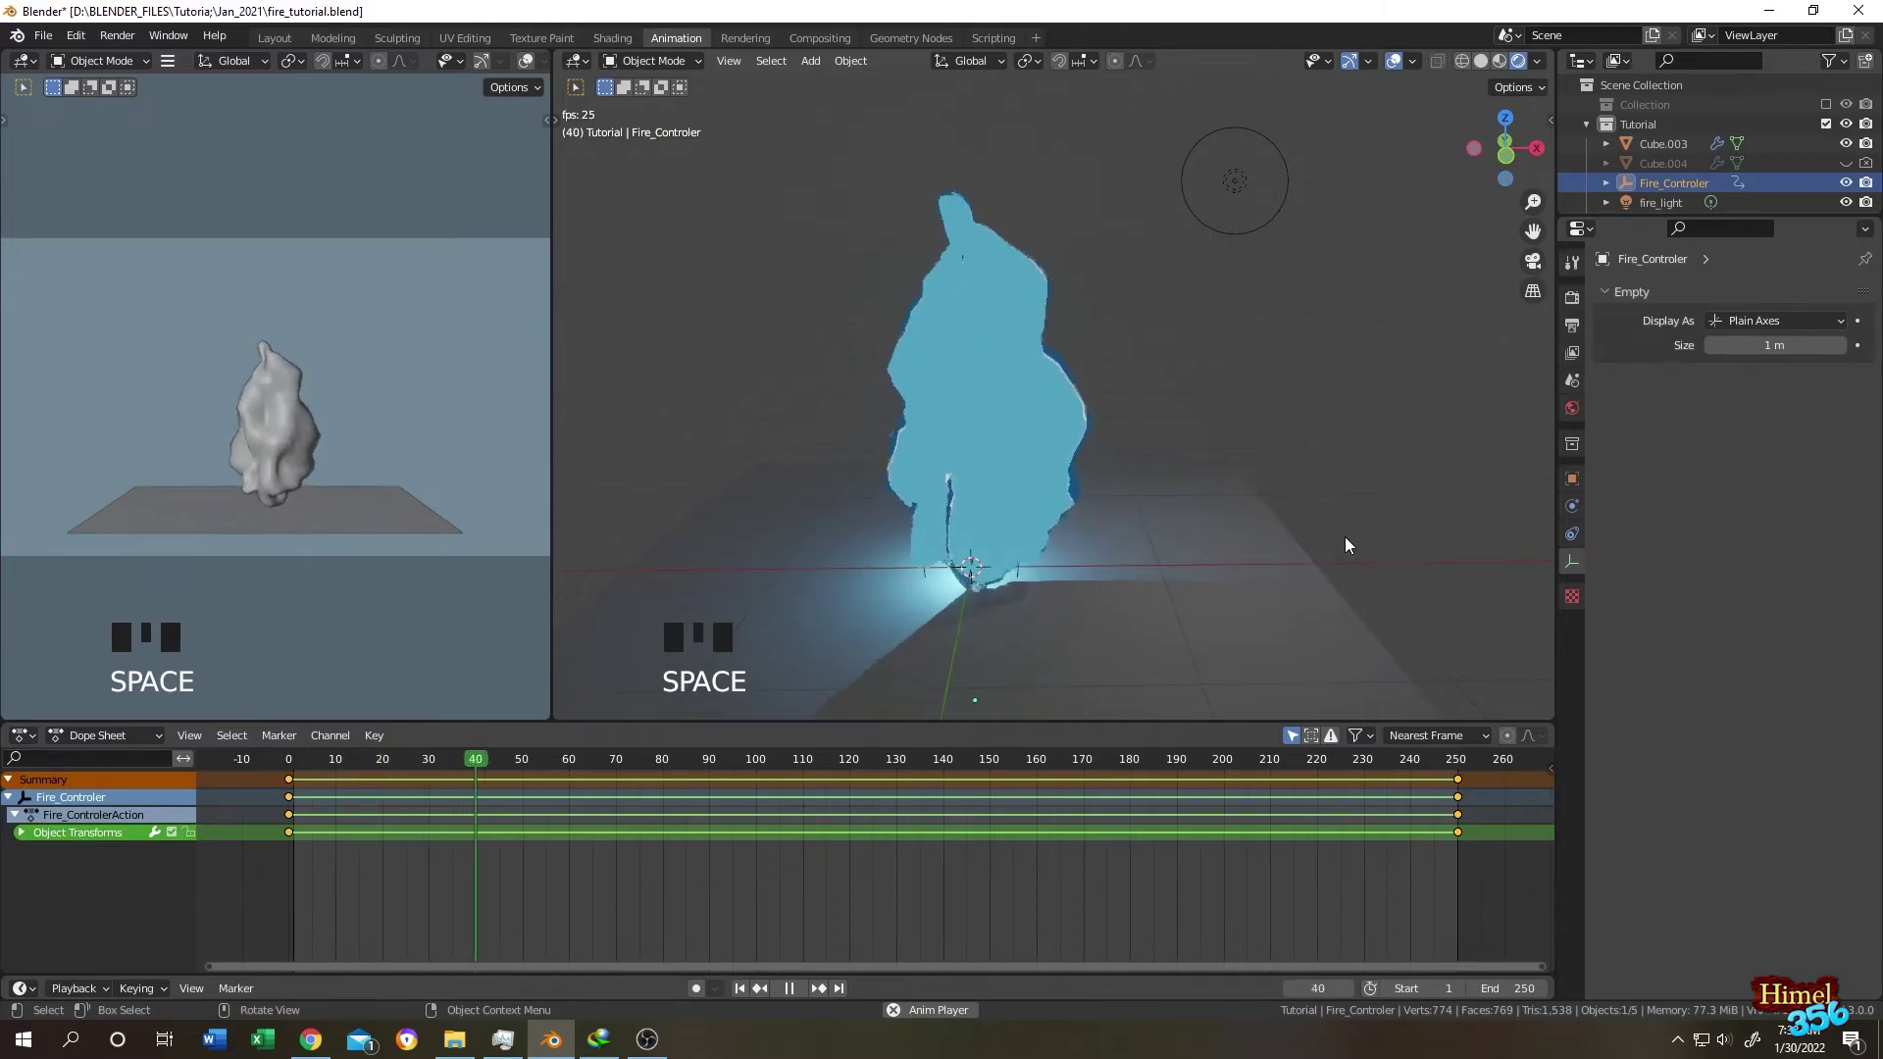
key(space)
Disable fire_light's shadow and keyframe its 40 W power at frame 0.
click(1657, 203)
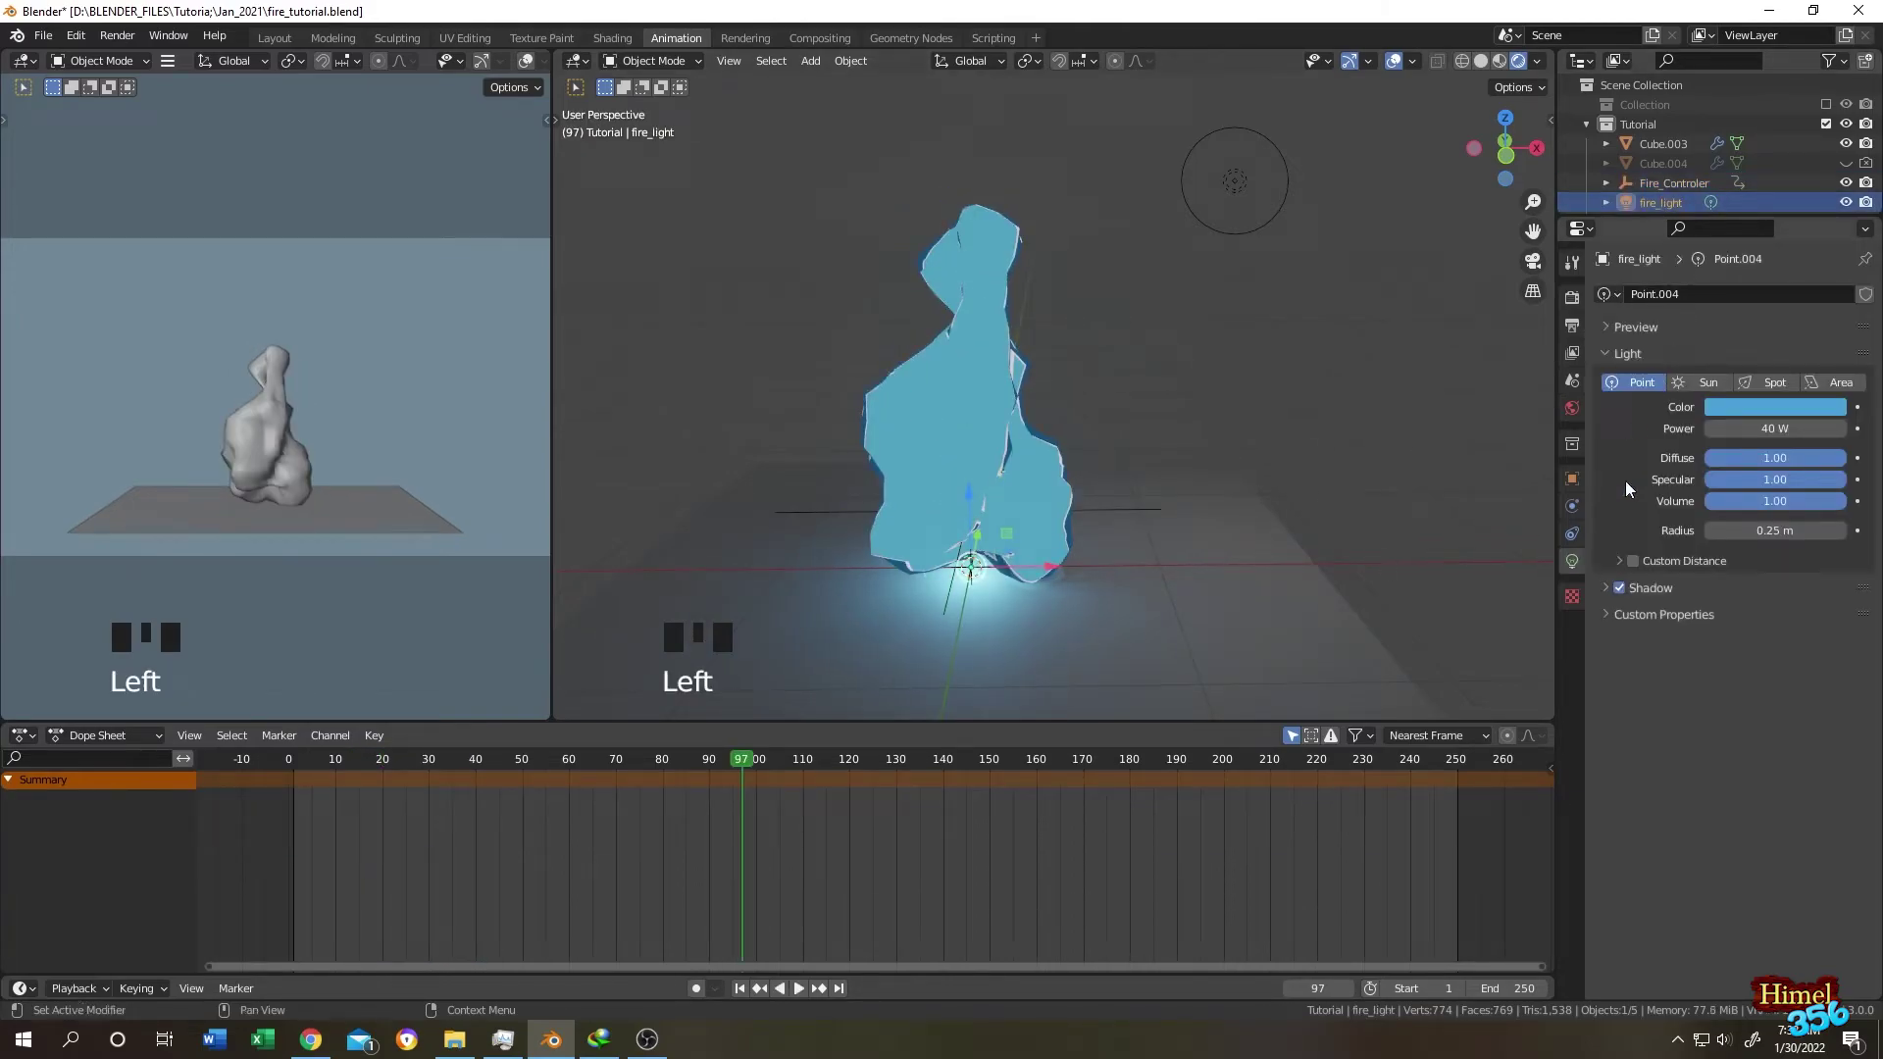
click(1620, 588)
drag(589, 762, 288, 769)
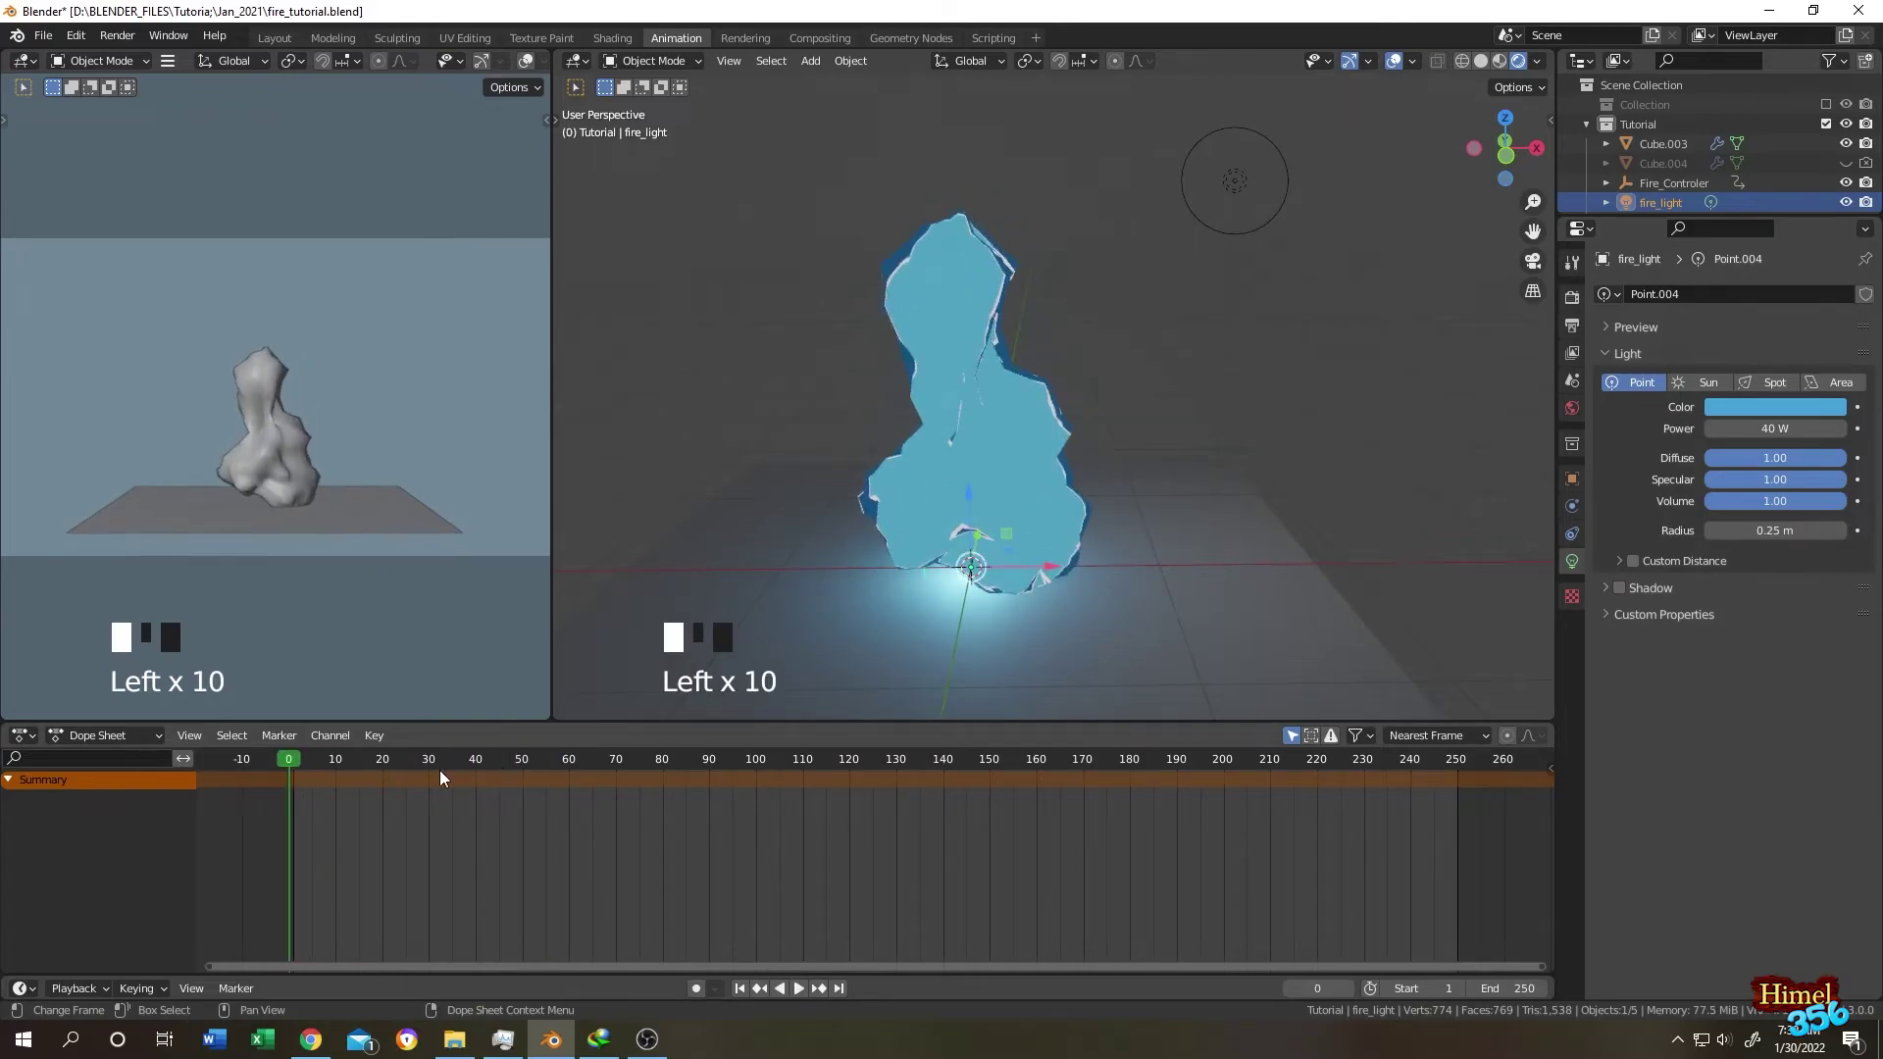
click(1668, 203)
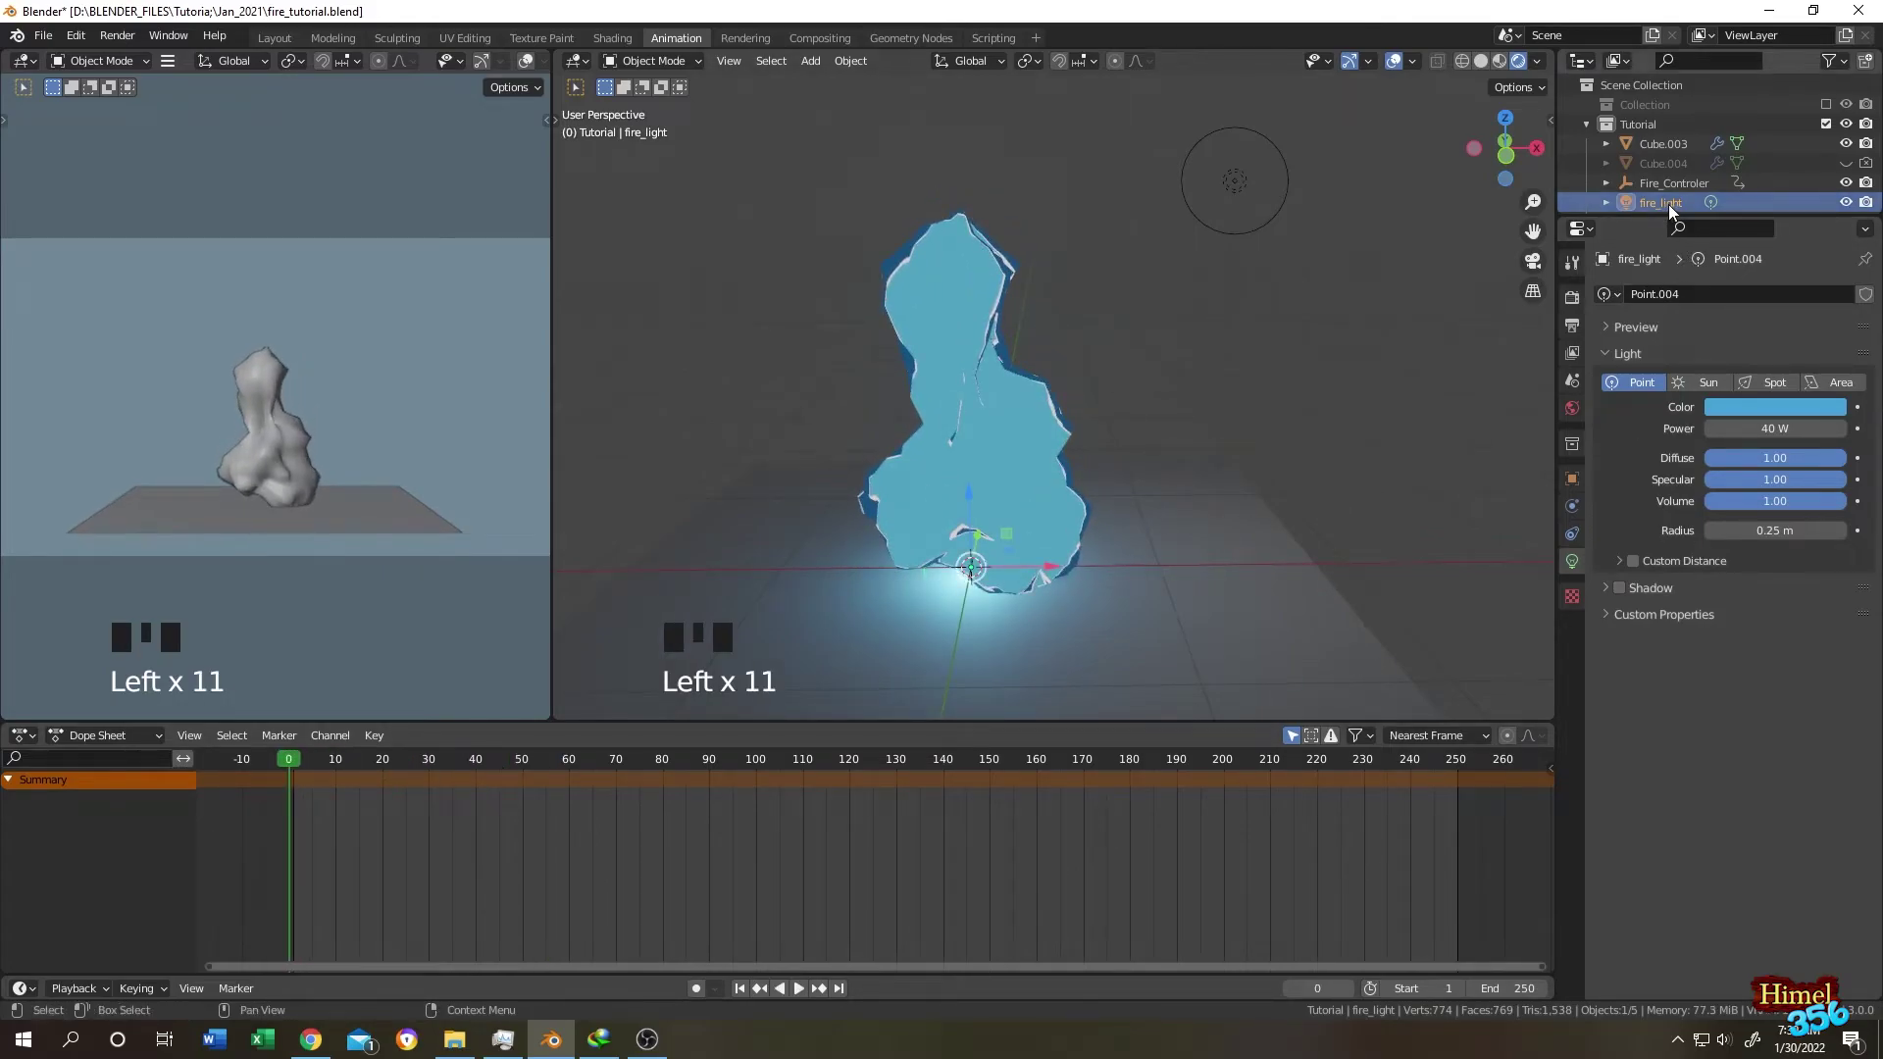
click(1857, 430)
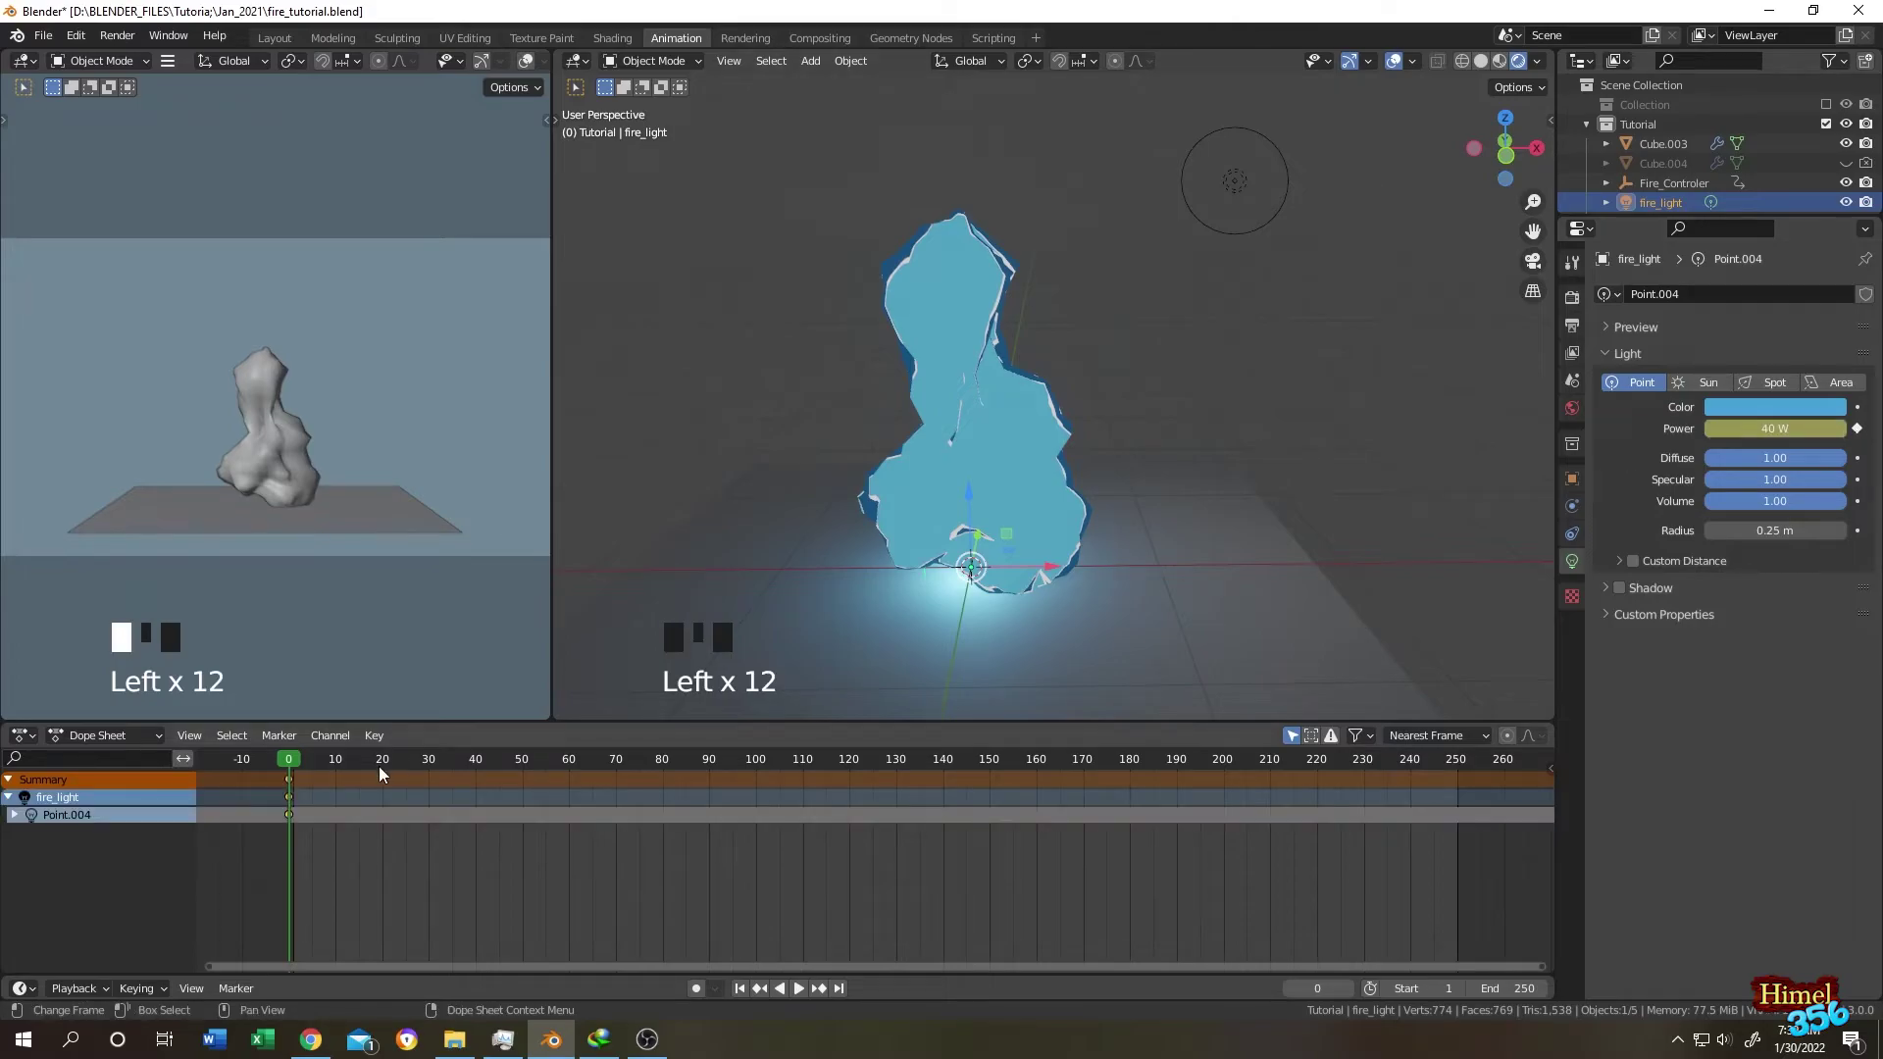
Keyframe the light power at 30 W on frame 20.
drag(299, 777, 384, 767)
click(1791, 426)
key(Return)
click(1791, 431)
text(30)
key(Return)
click(1858, 430)
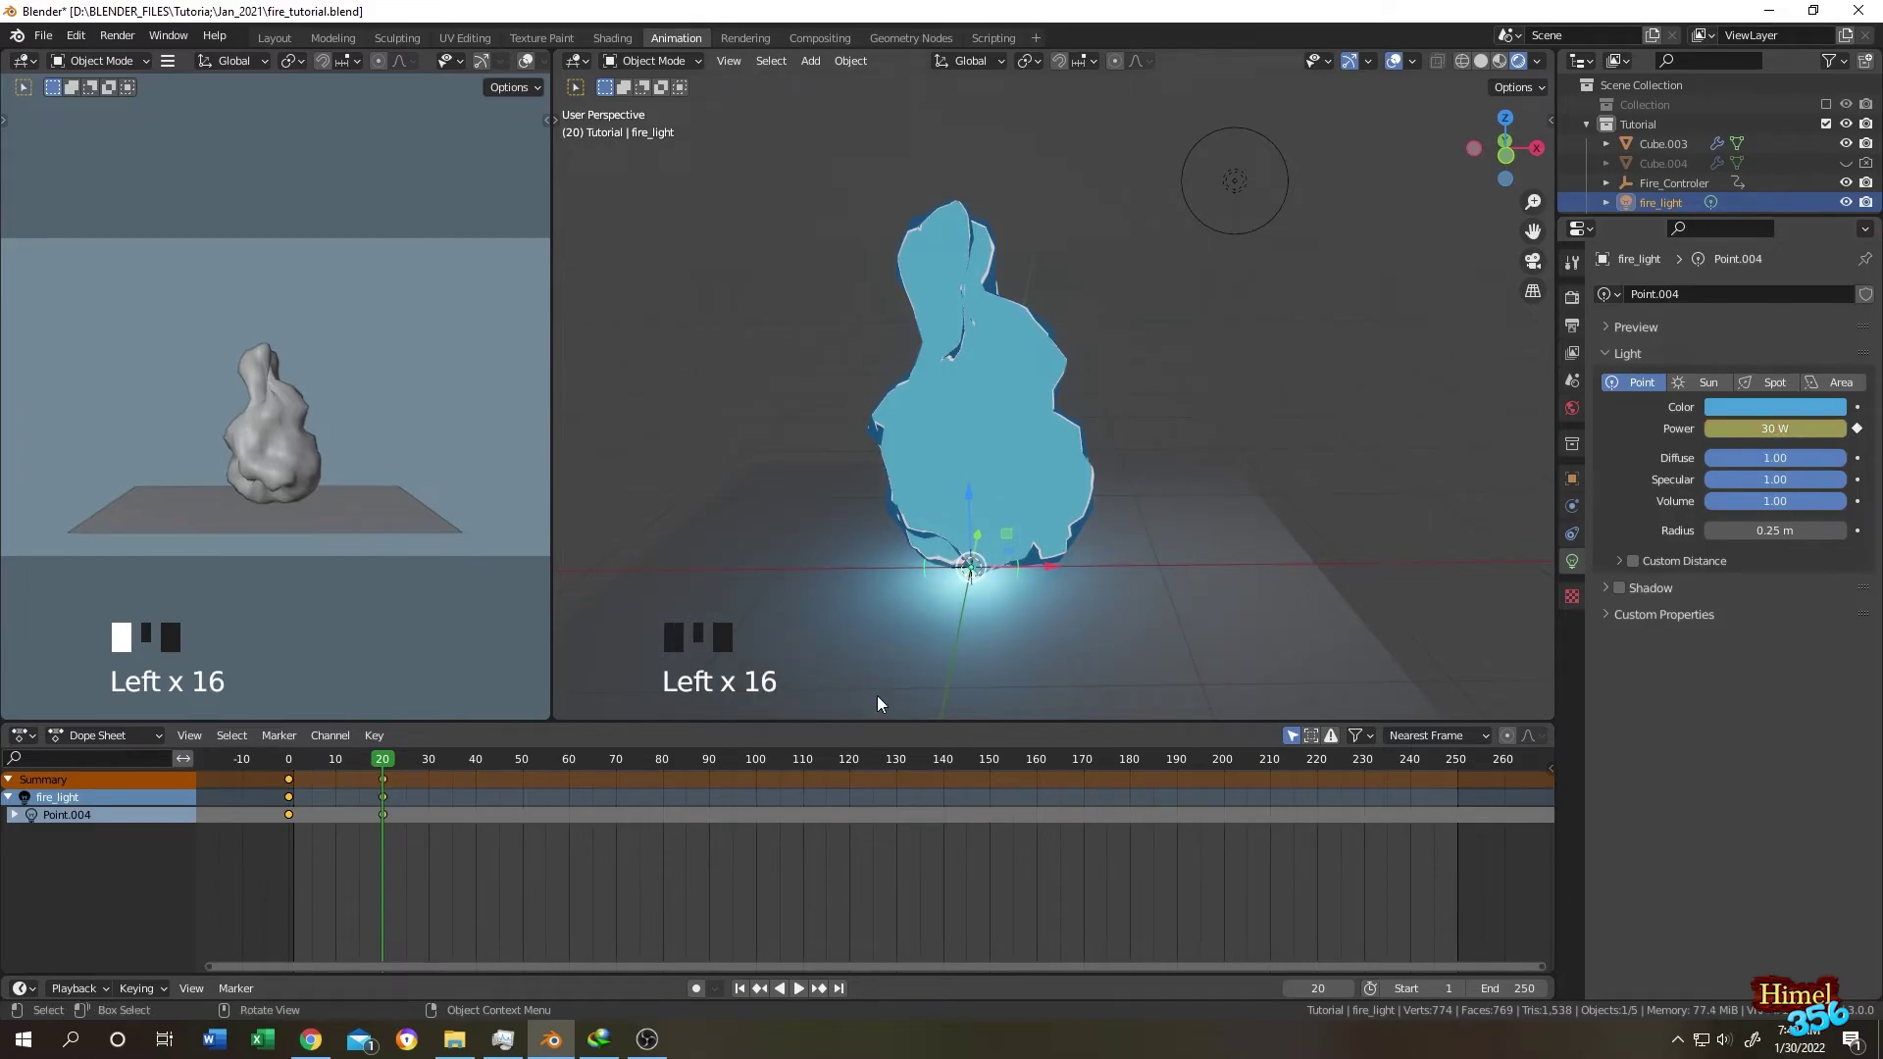
Key light power 40 W at frame 25, 20 W at 30, 40 W at 35.
drag(395, 765, 400, 766)
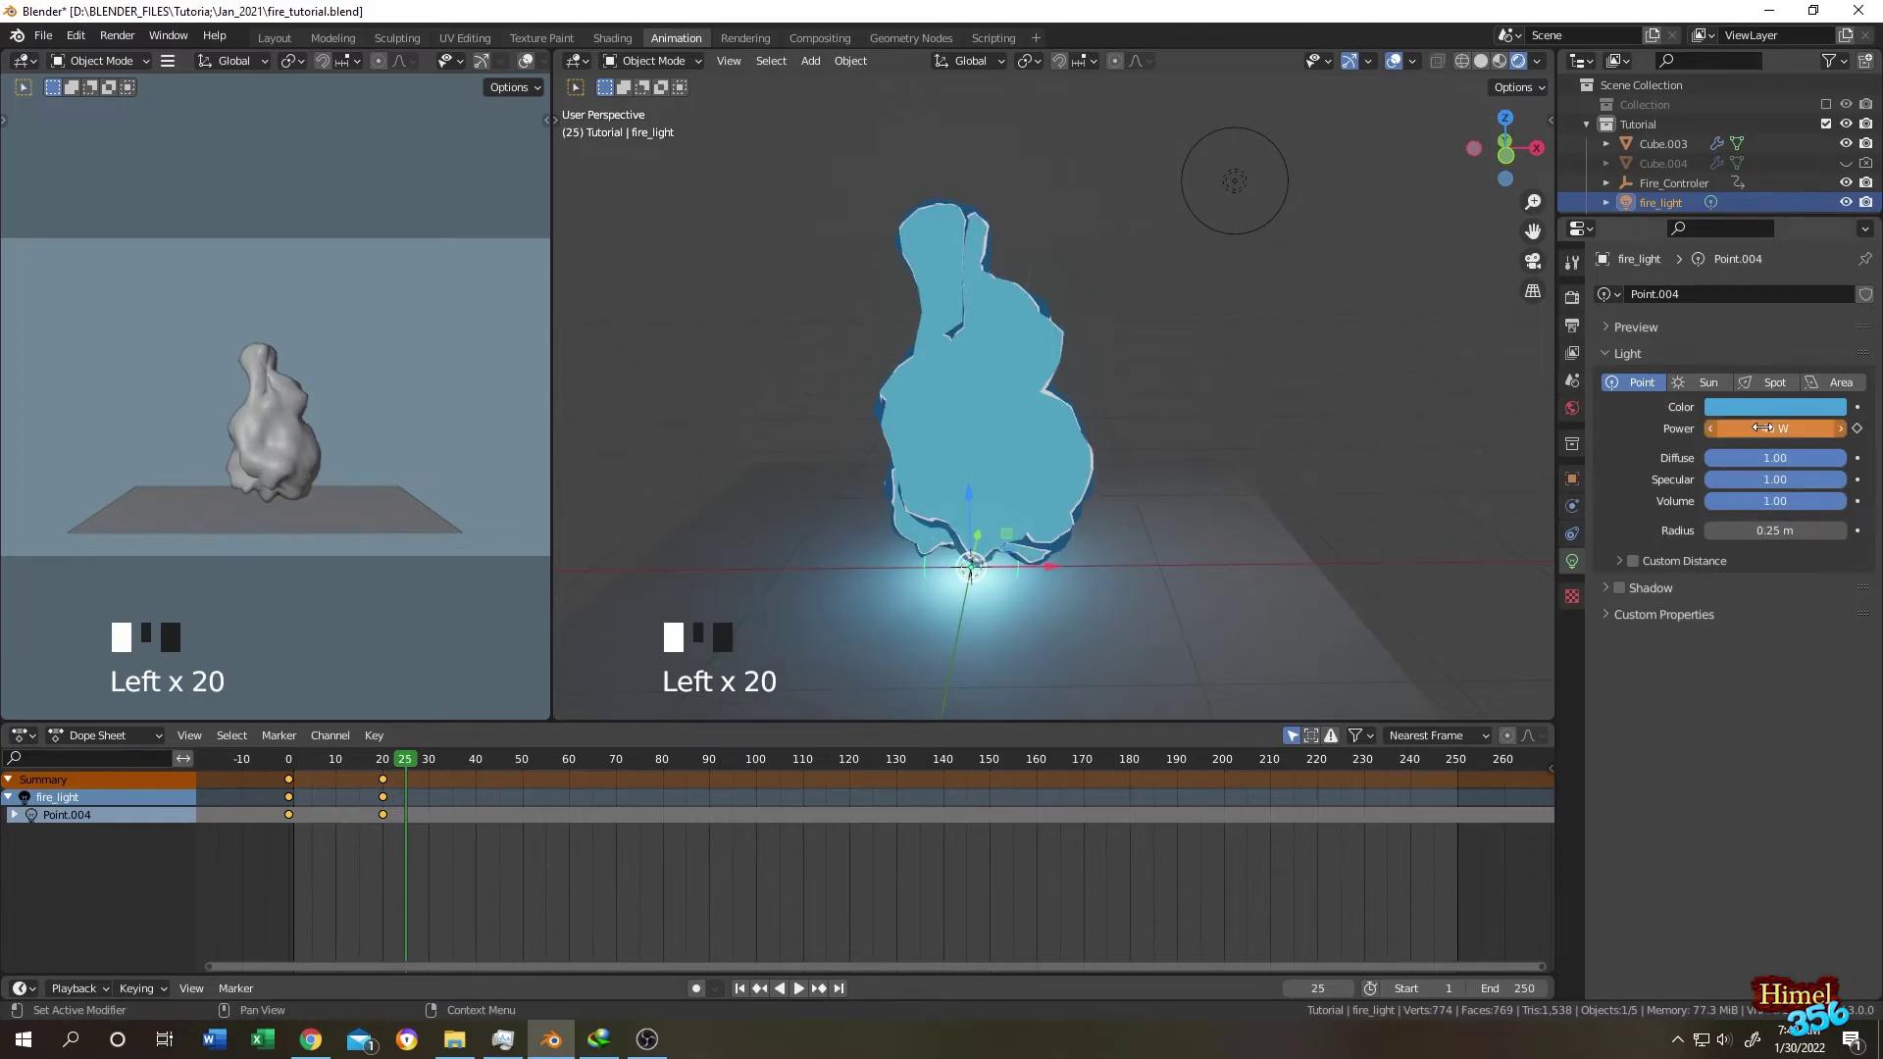
click(1858, 430)
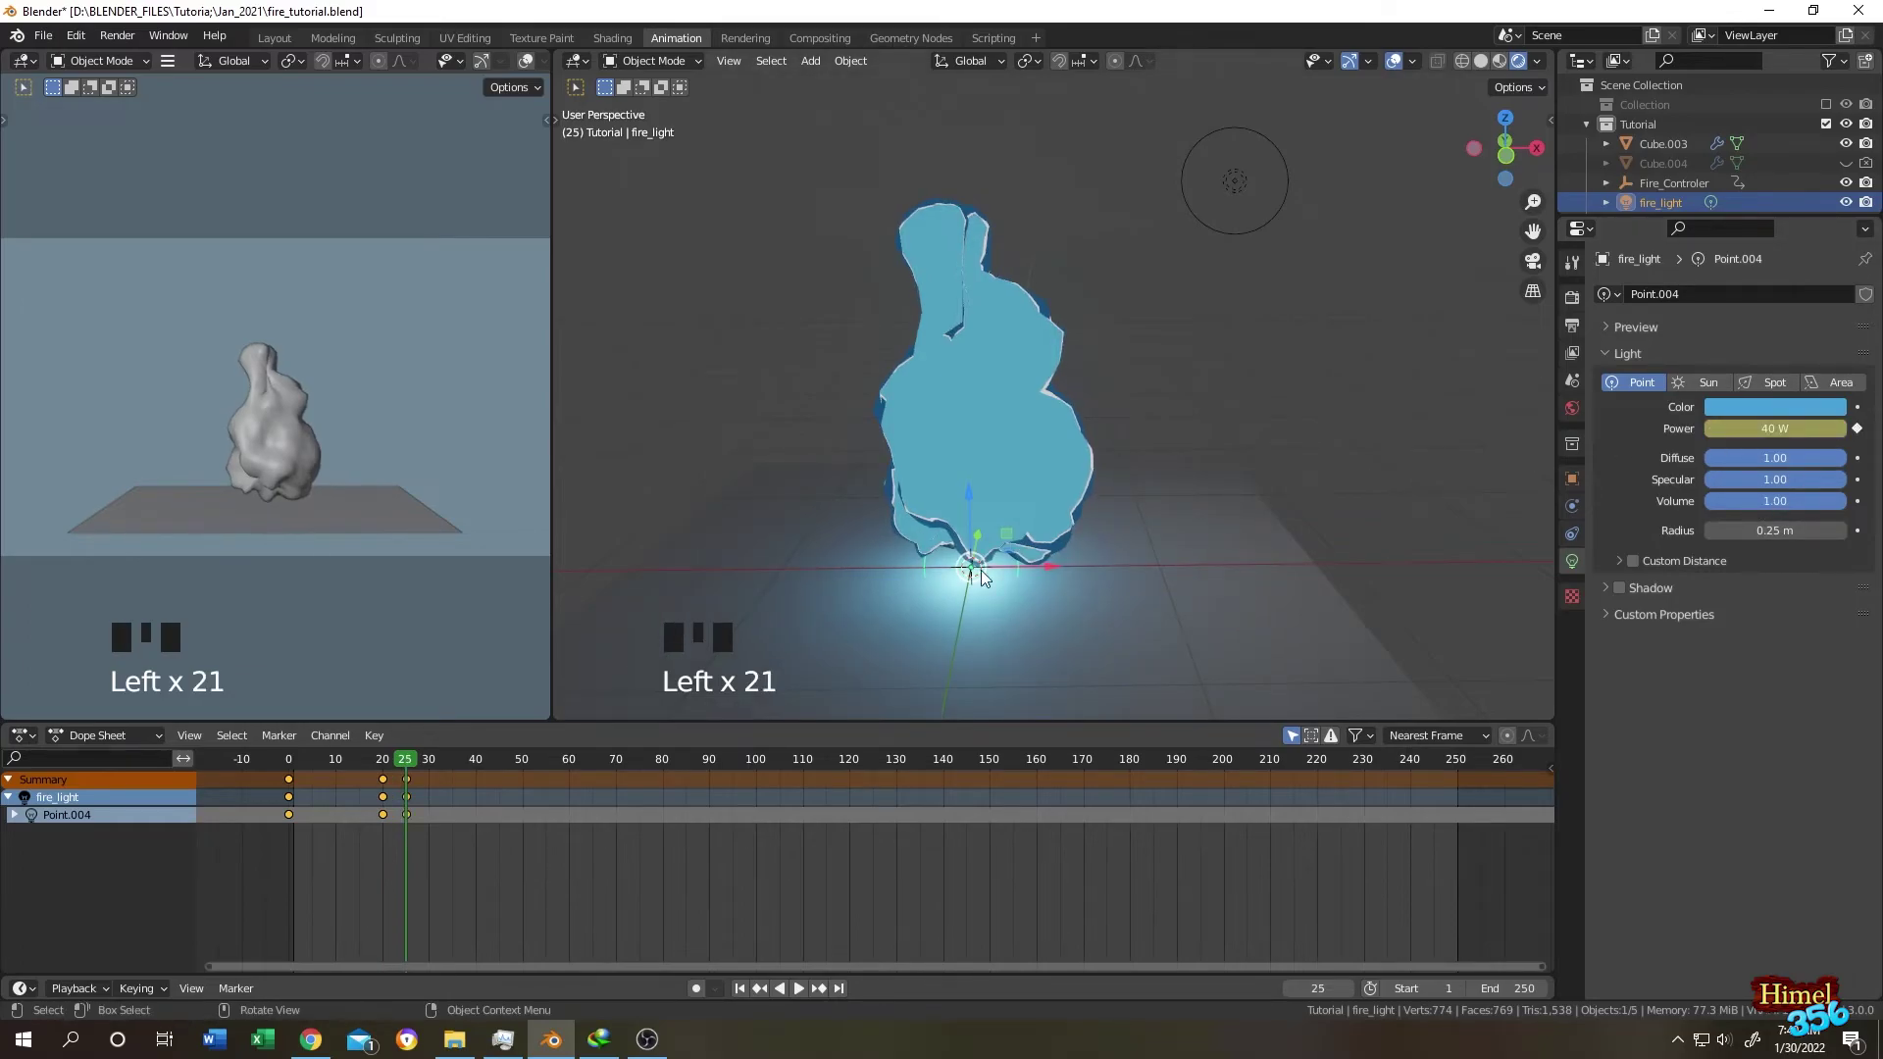
click(425, 759)
click(433, 759)
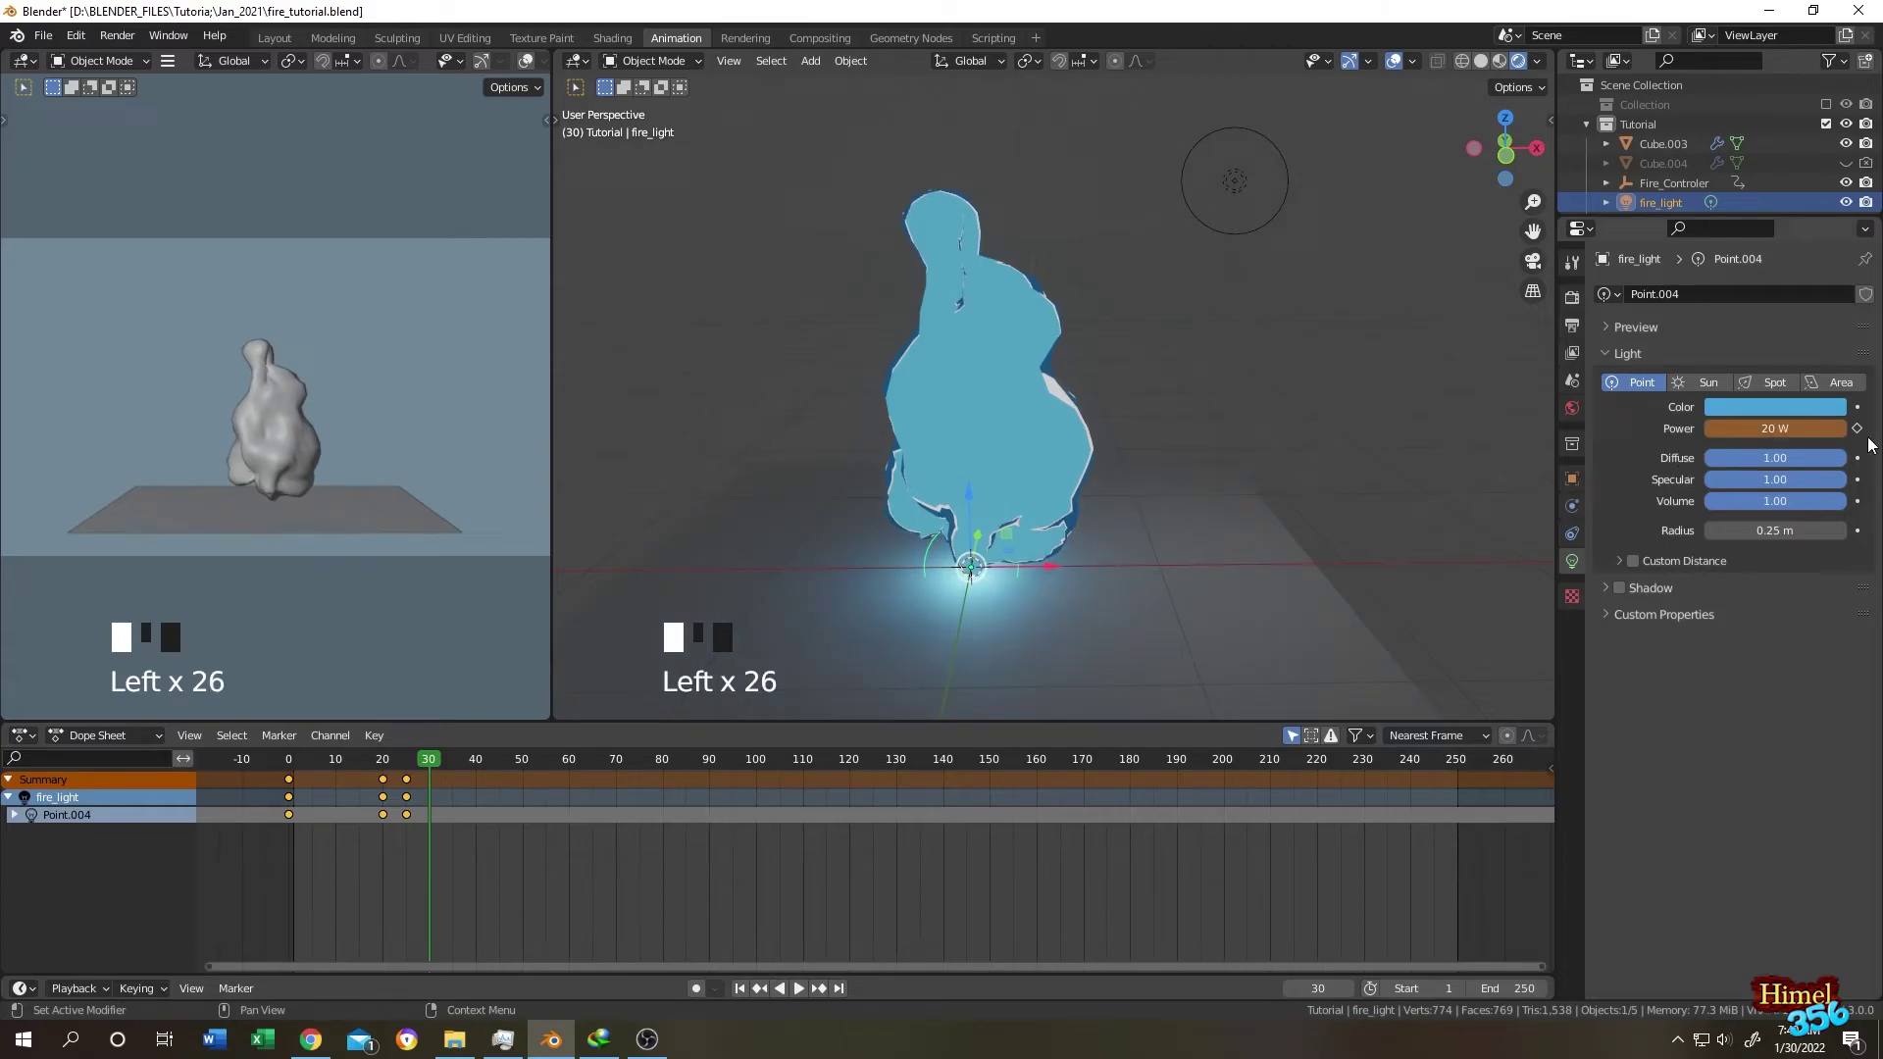
click(1858, 429)
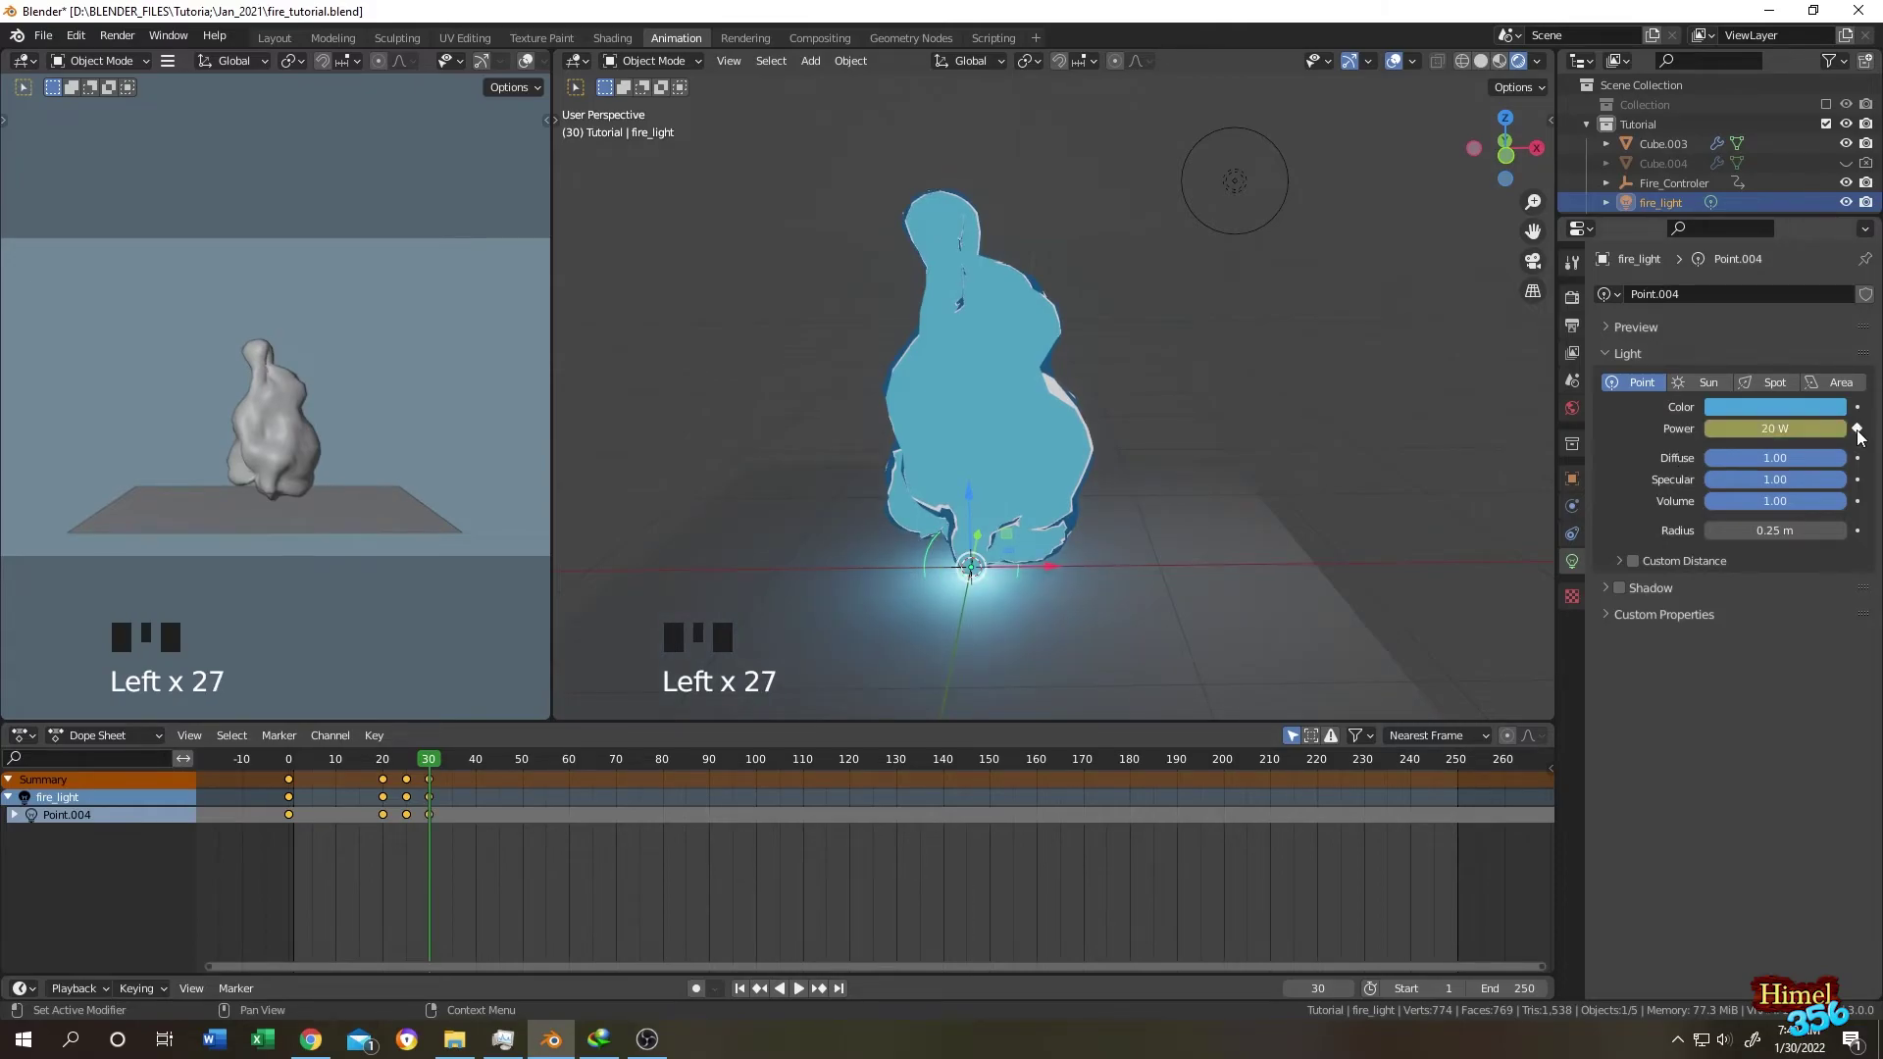
click(454, 760)
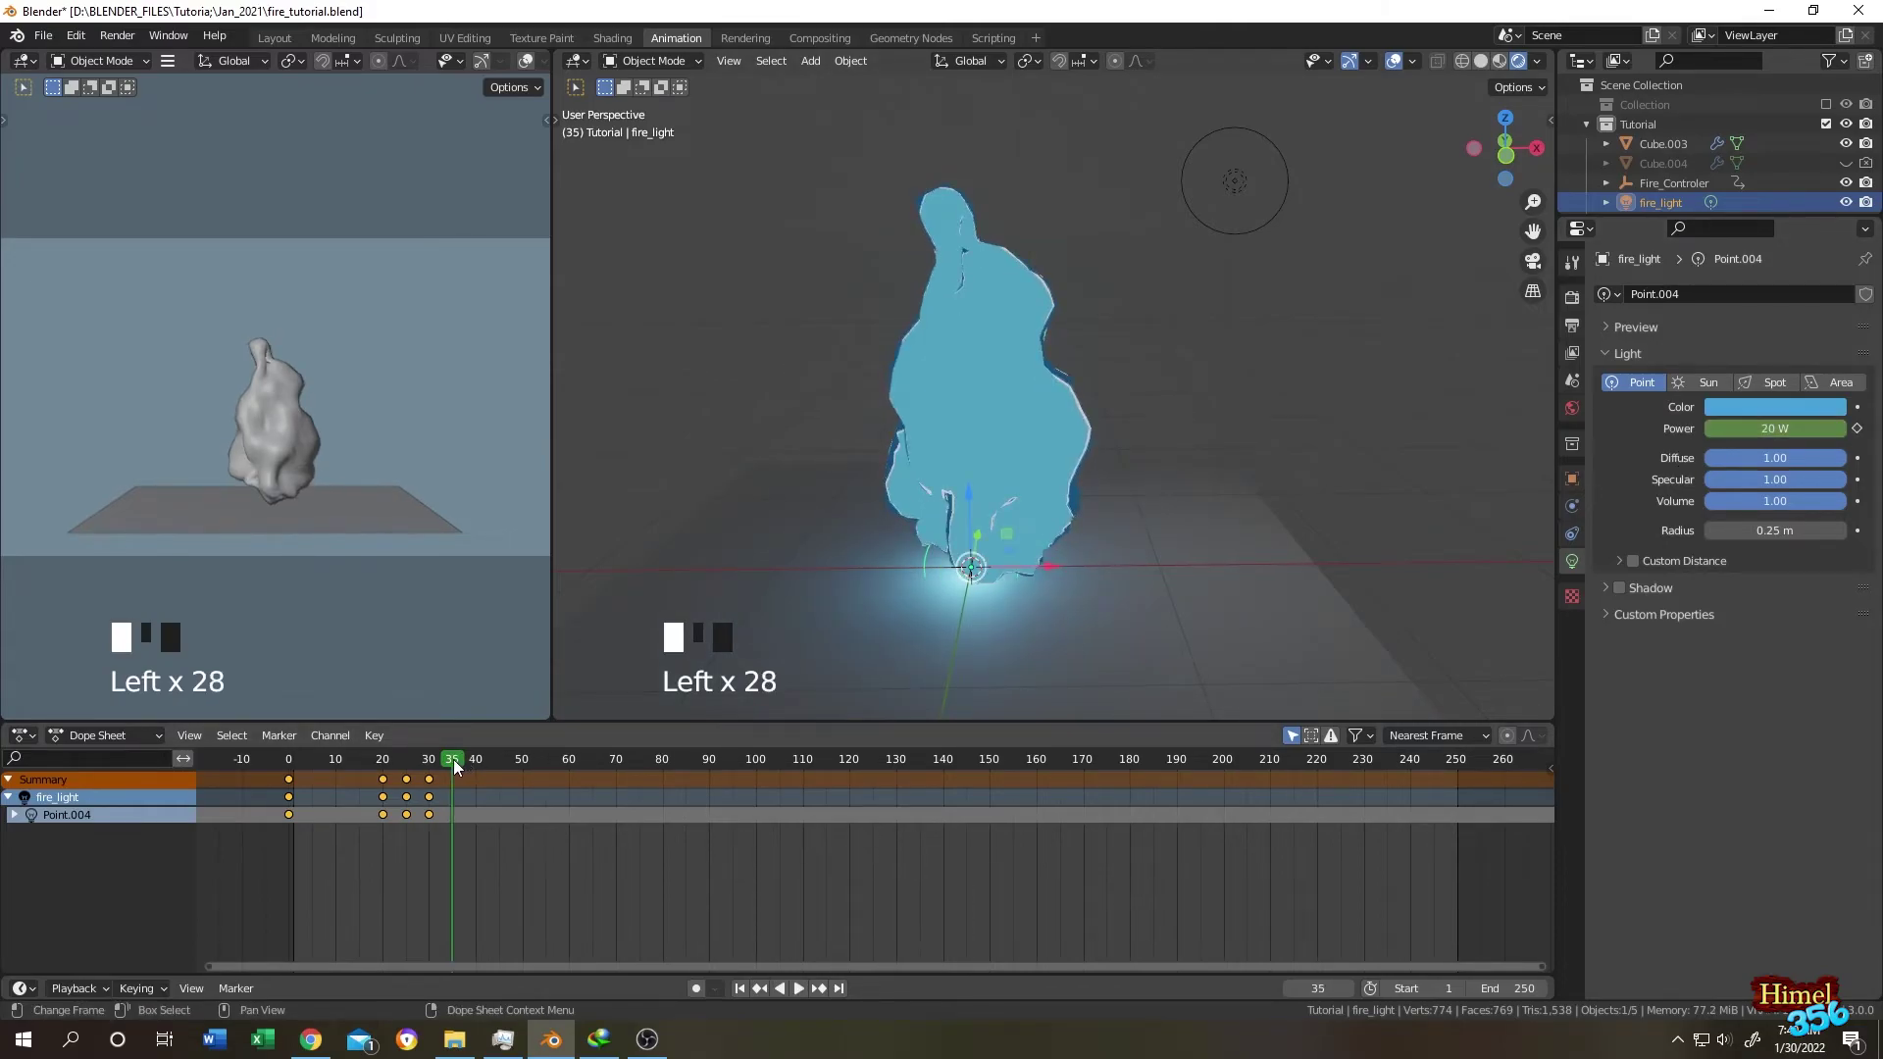
drag(1736, 429, 1766, 430)
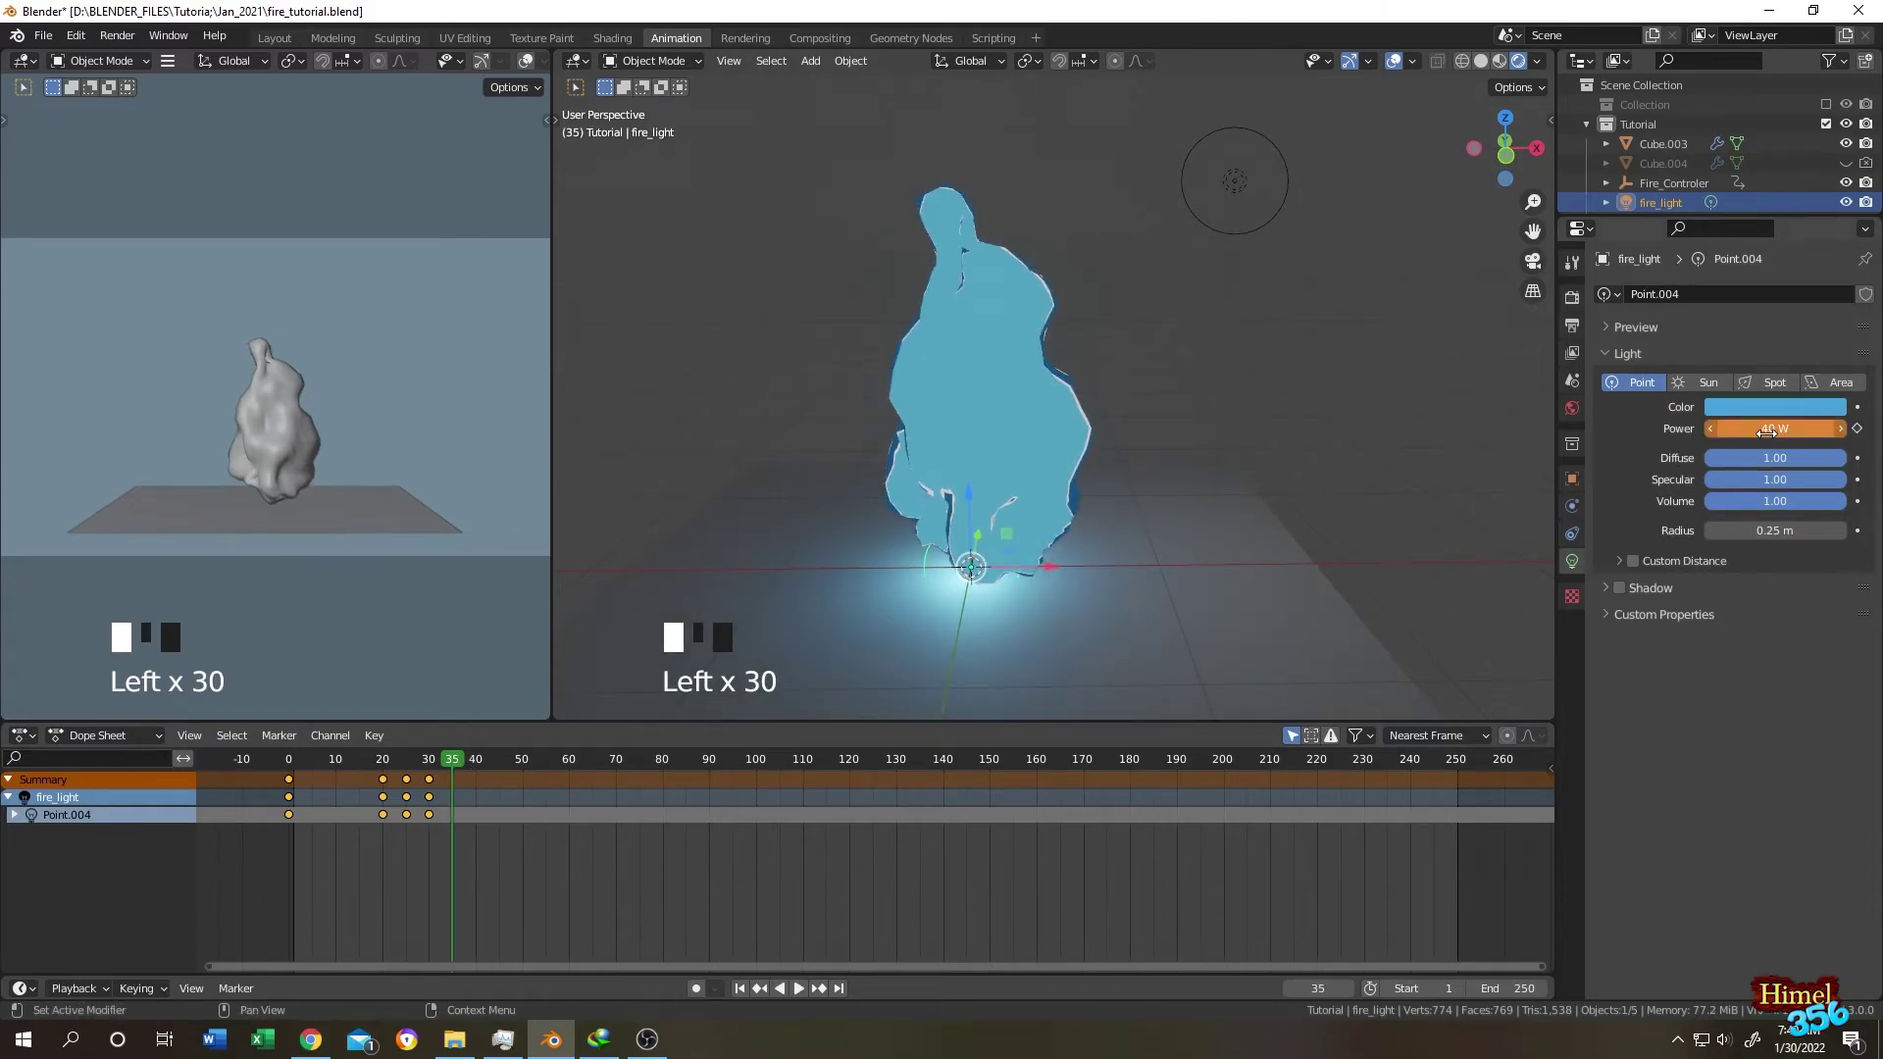
click(1858, 428)
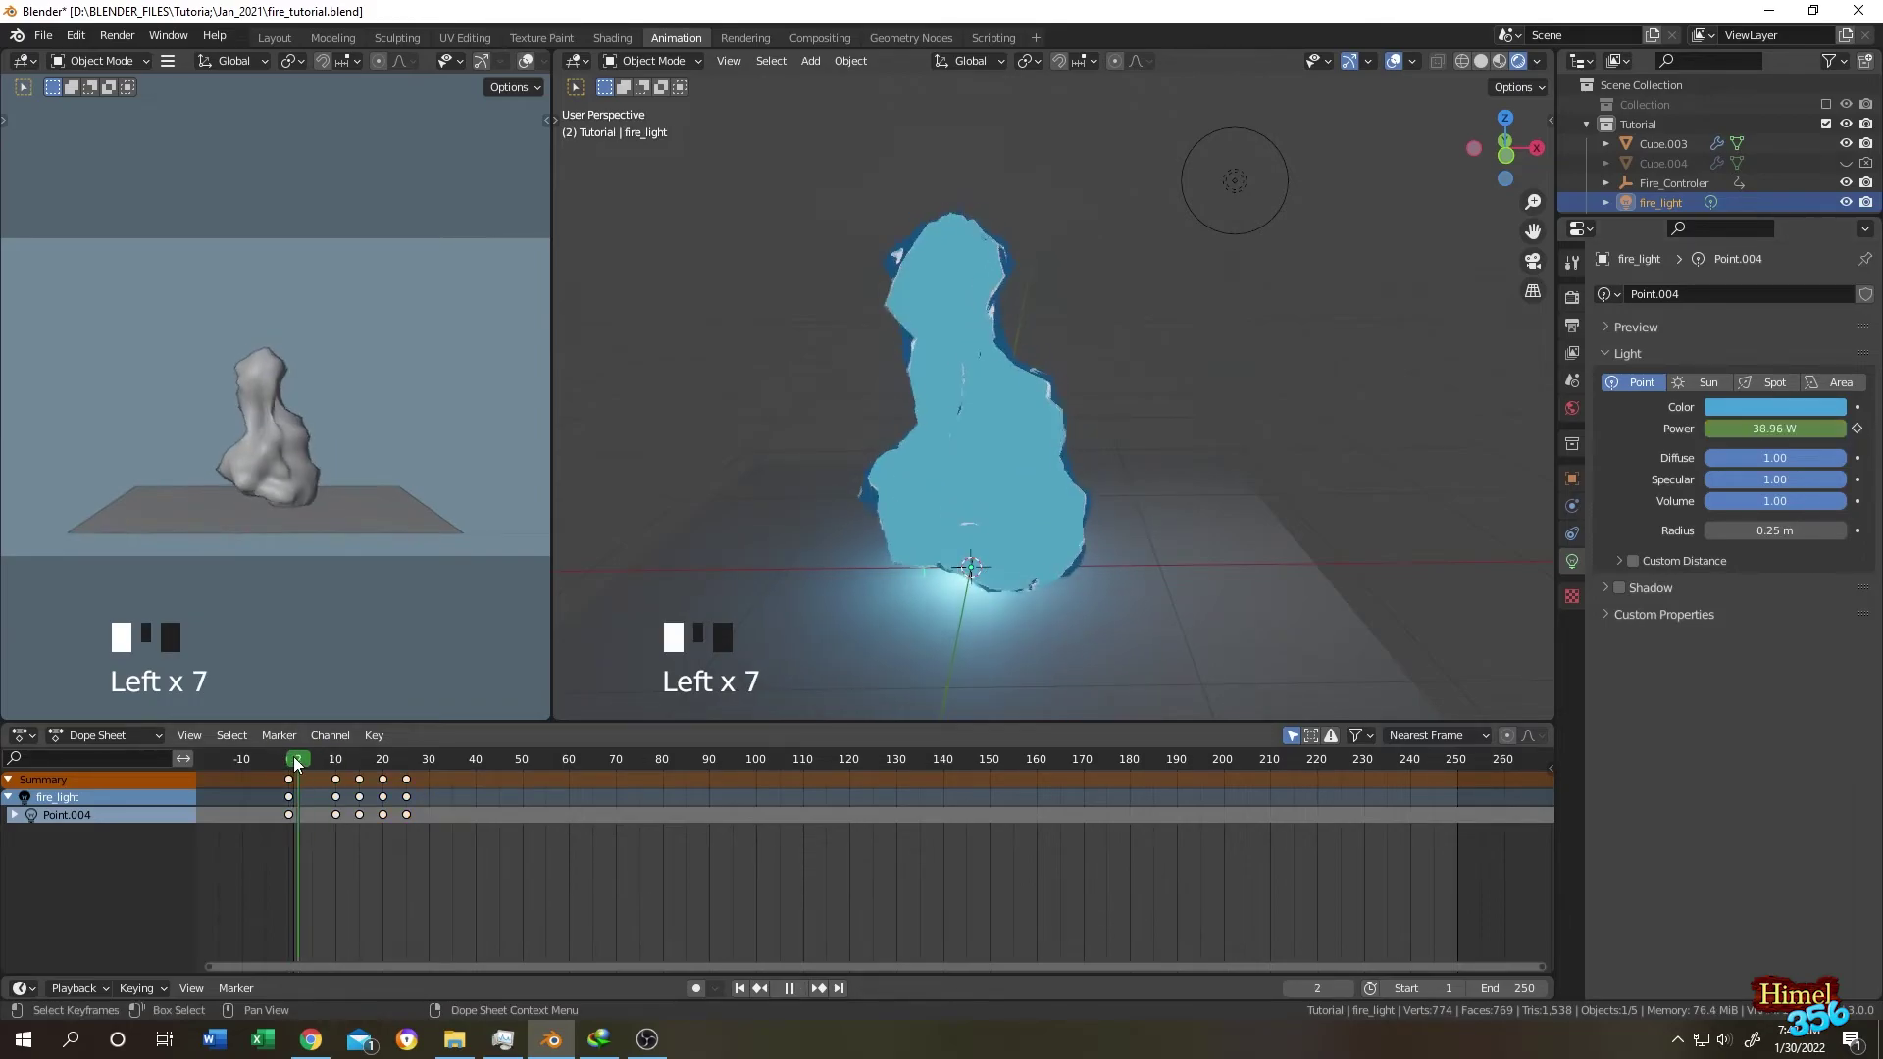
Scale the power keyframes apart so they spread out to frame 50.
key(Escape)
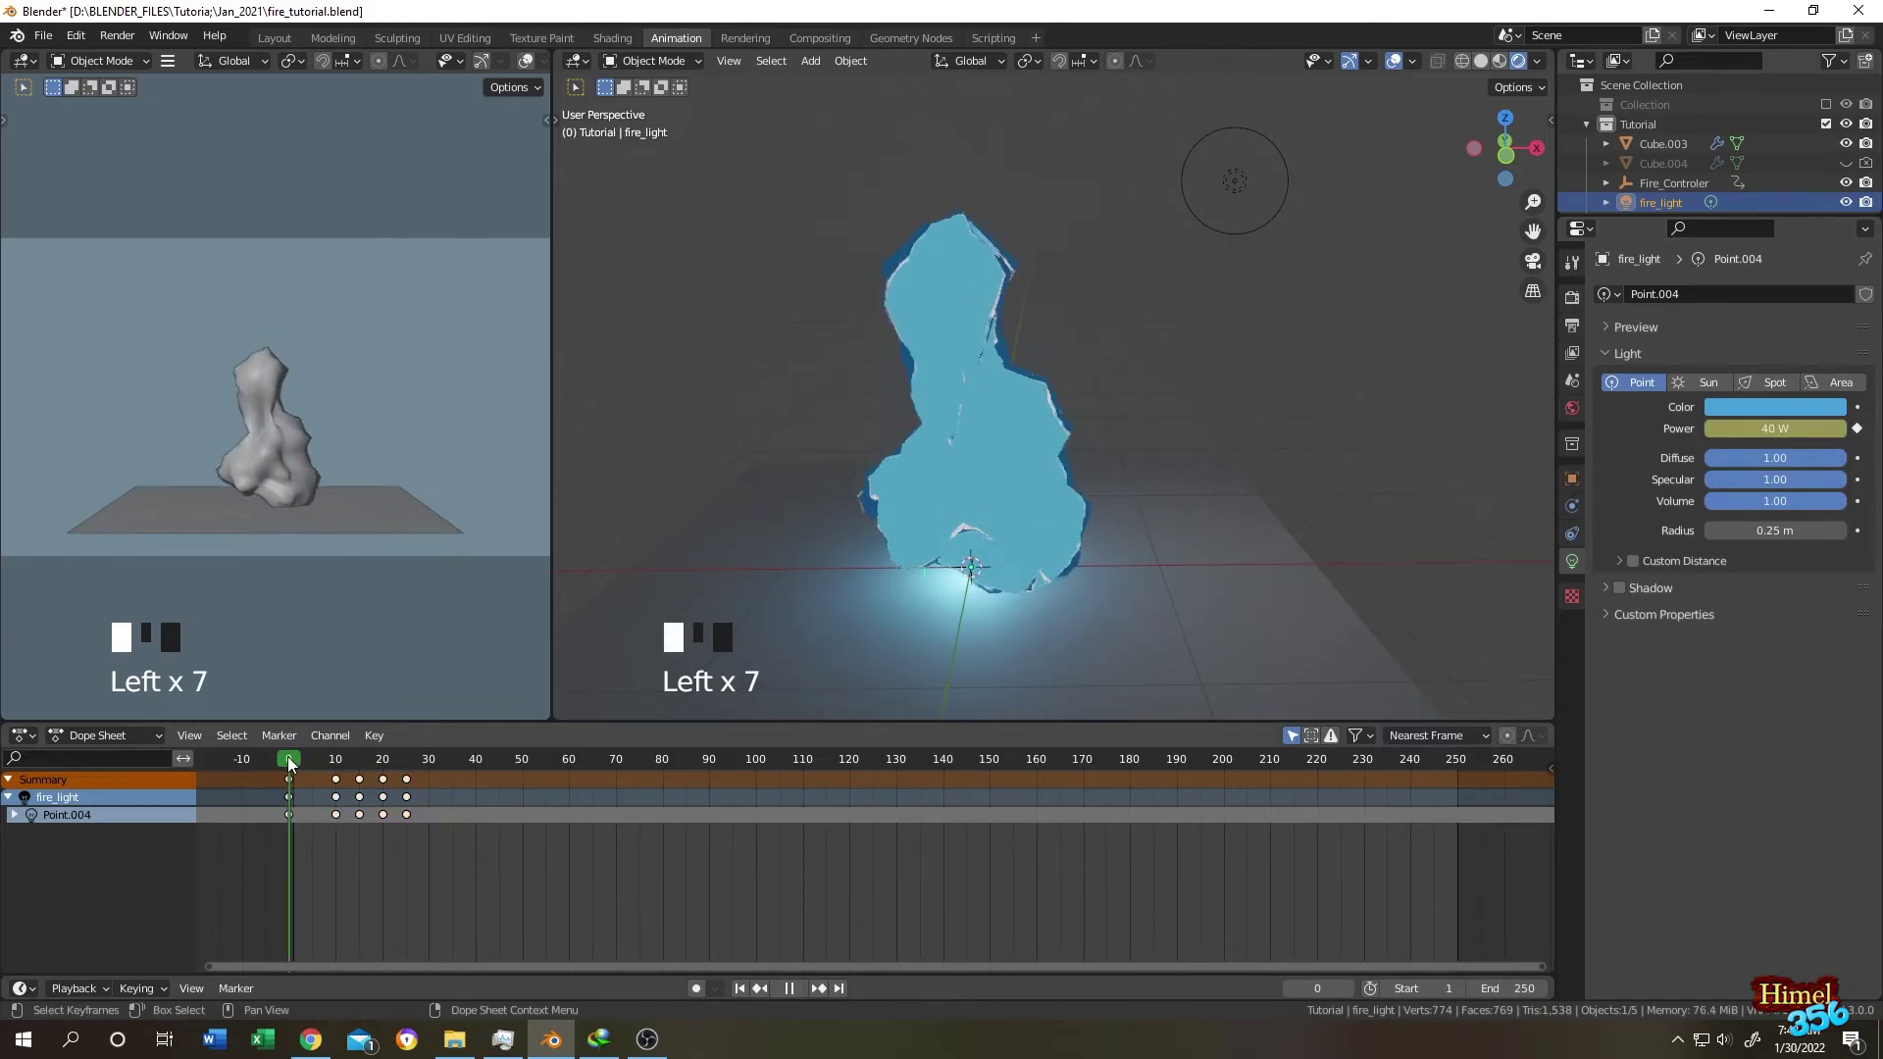
drag(470, 883, 278, 771)
key(g)
key(s)
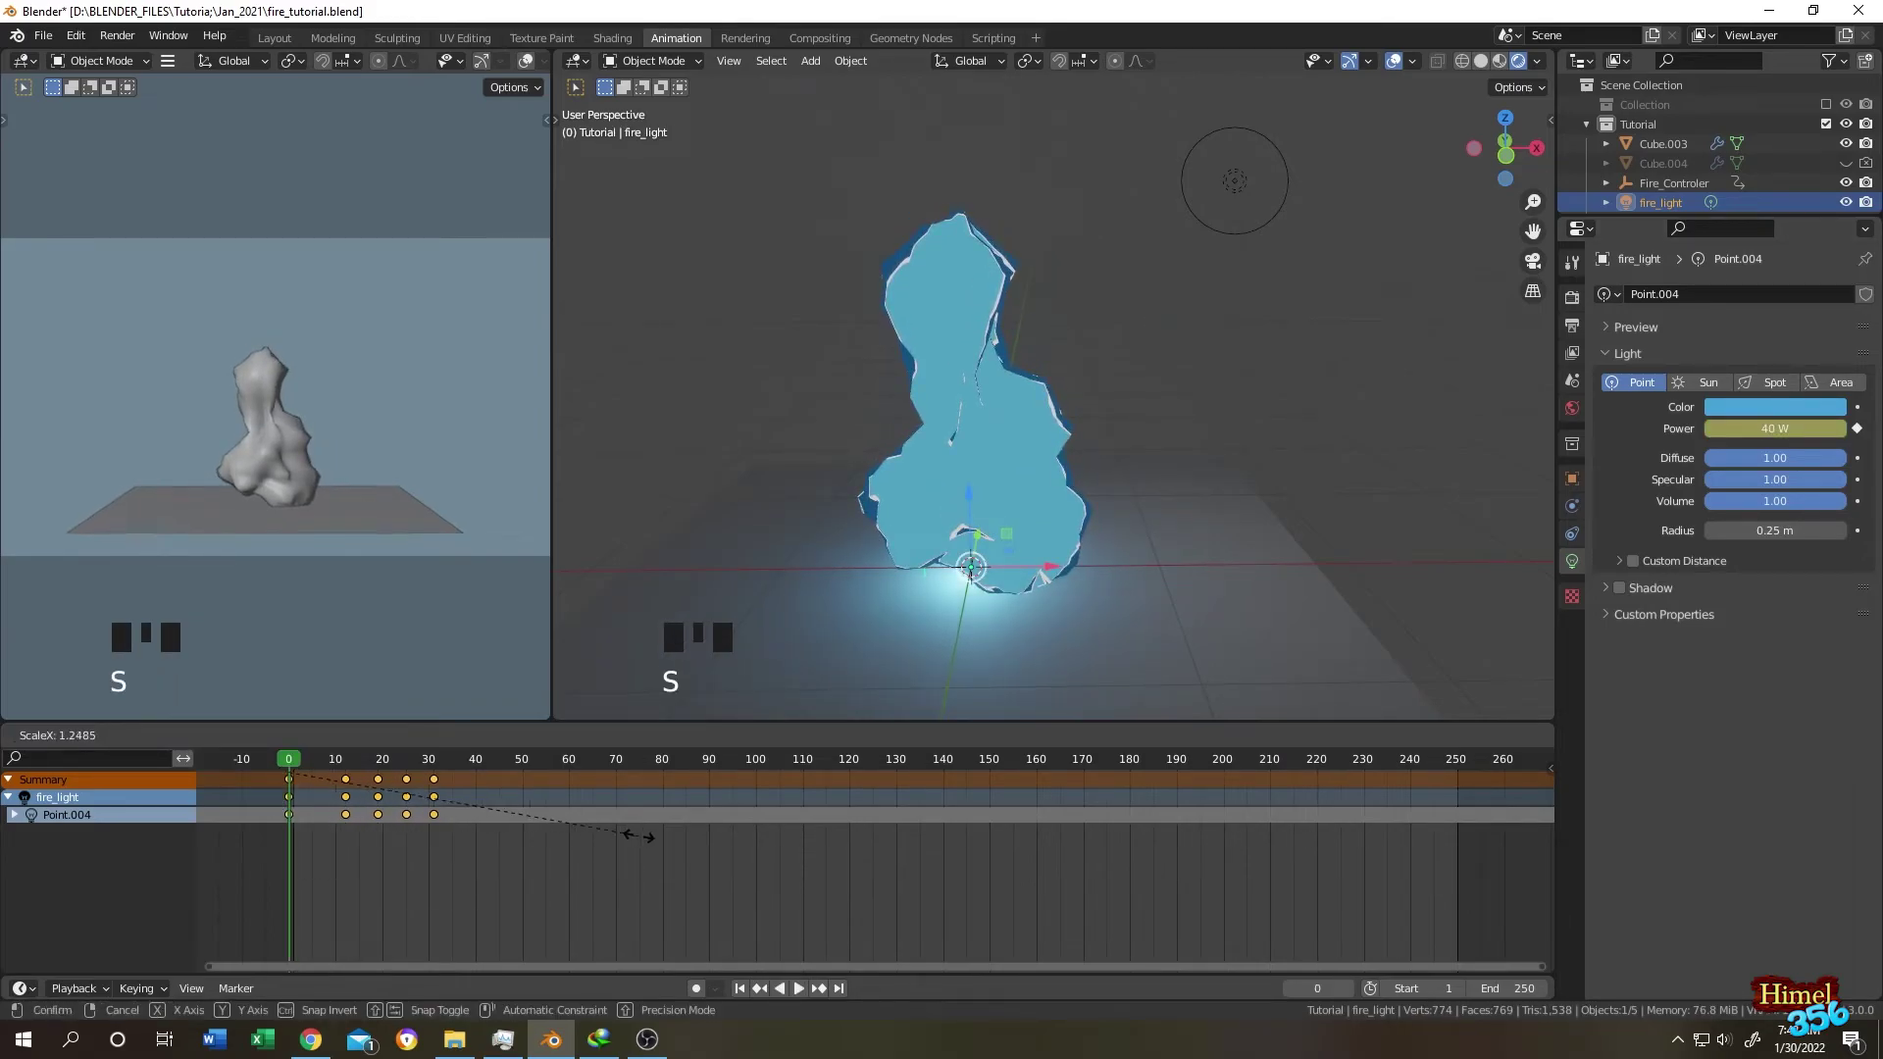
click(849, 842)
Paste the flicker keyframes again from frame 60 and play back from the start.
drag(622, 890, 370, 775)
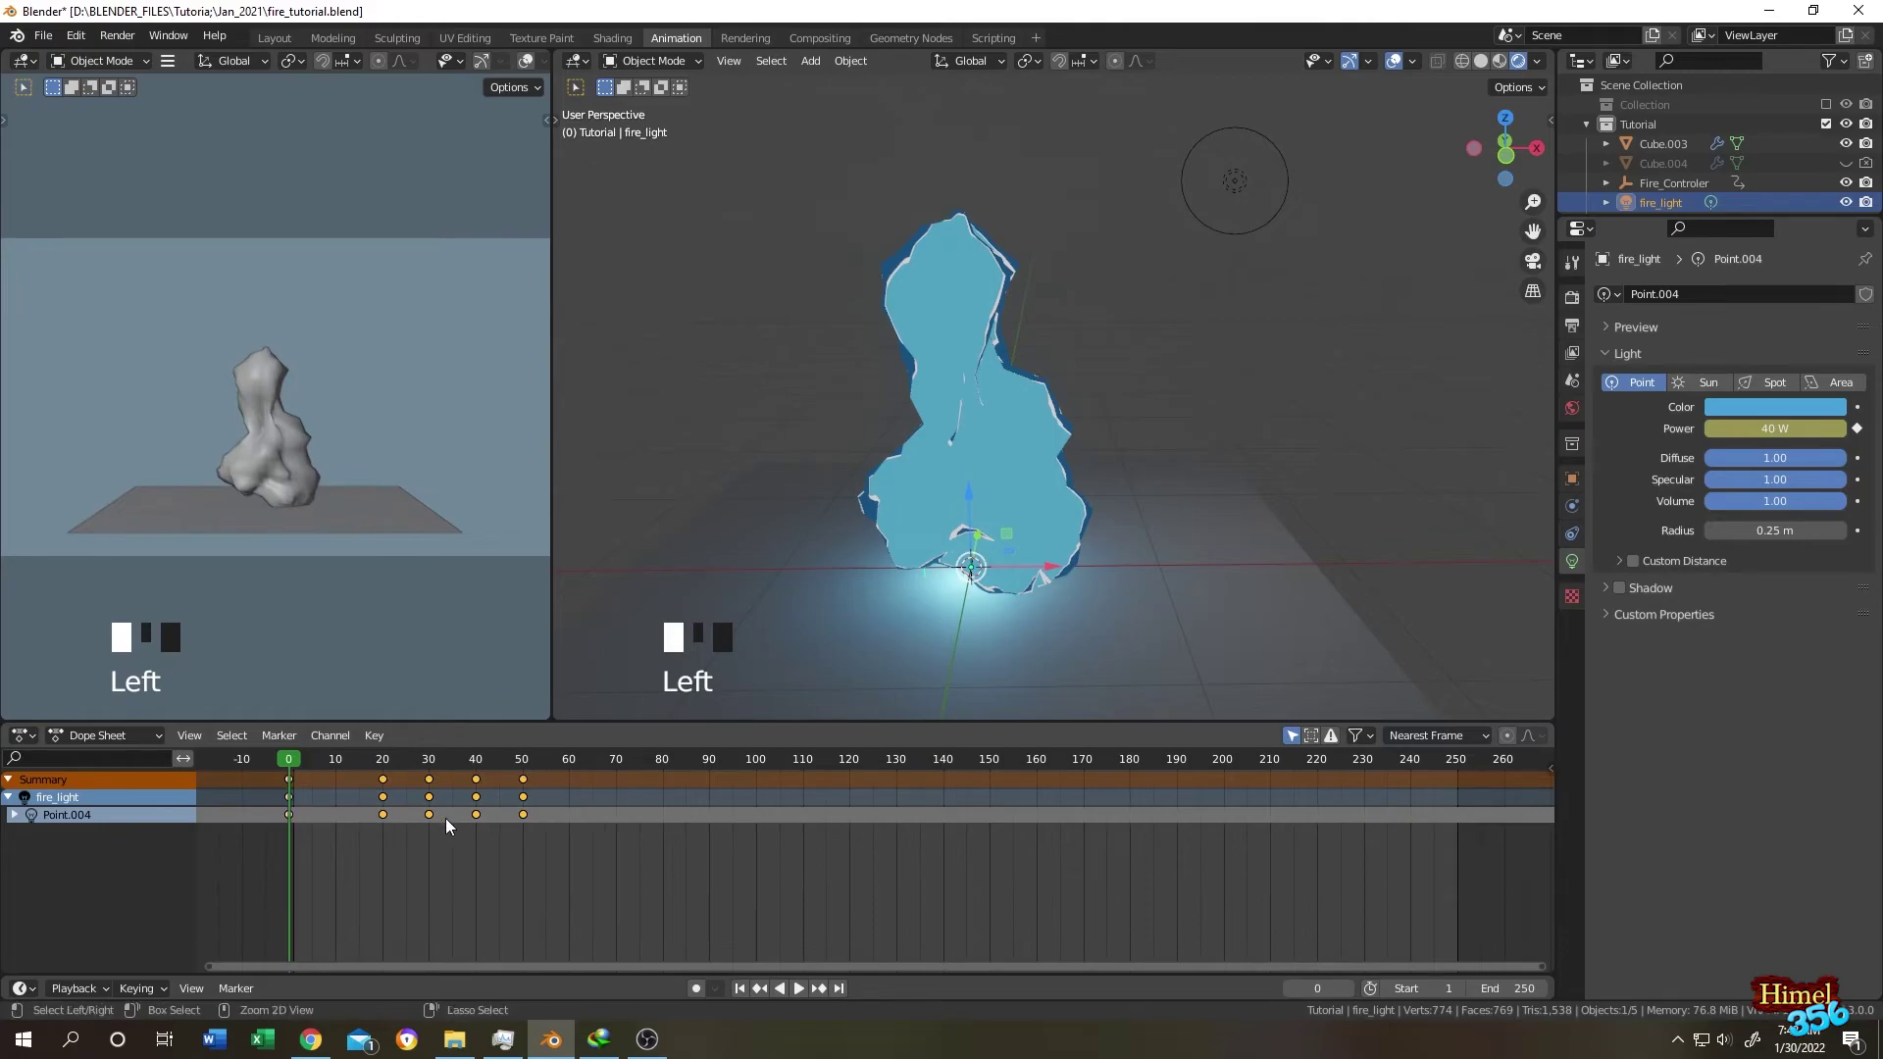
click(571, 761)
key(ctrl+v)
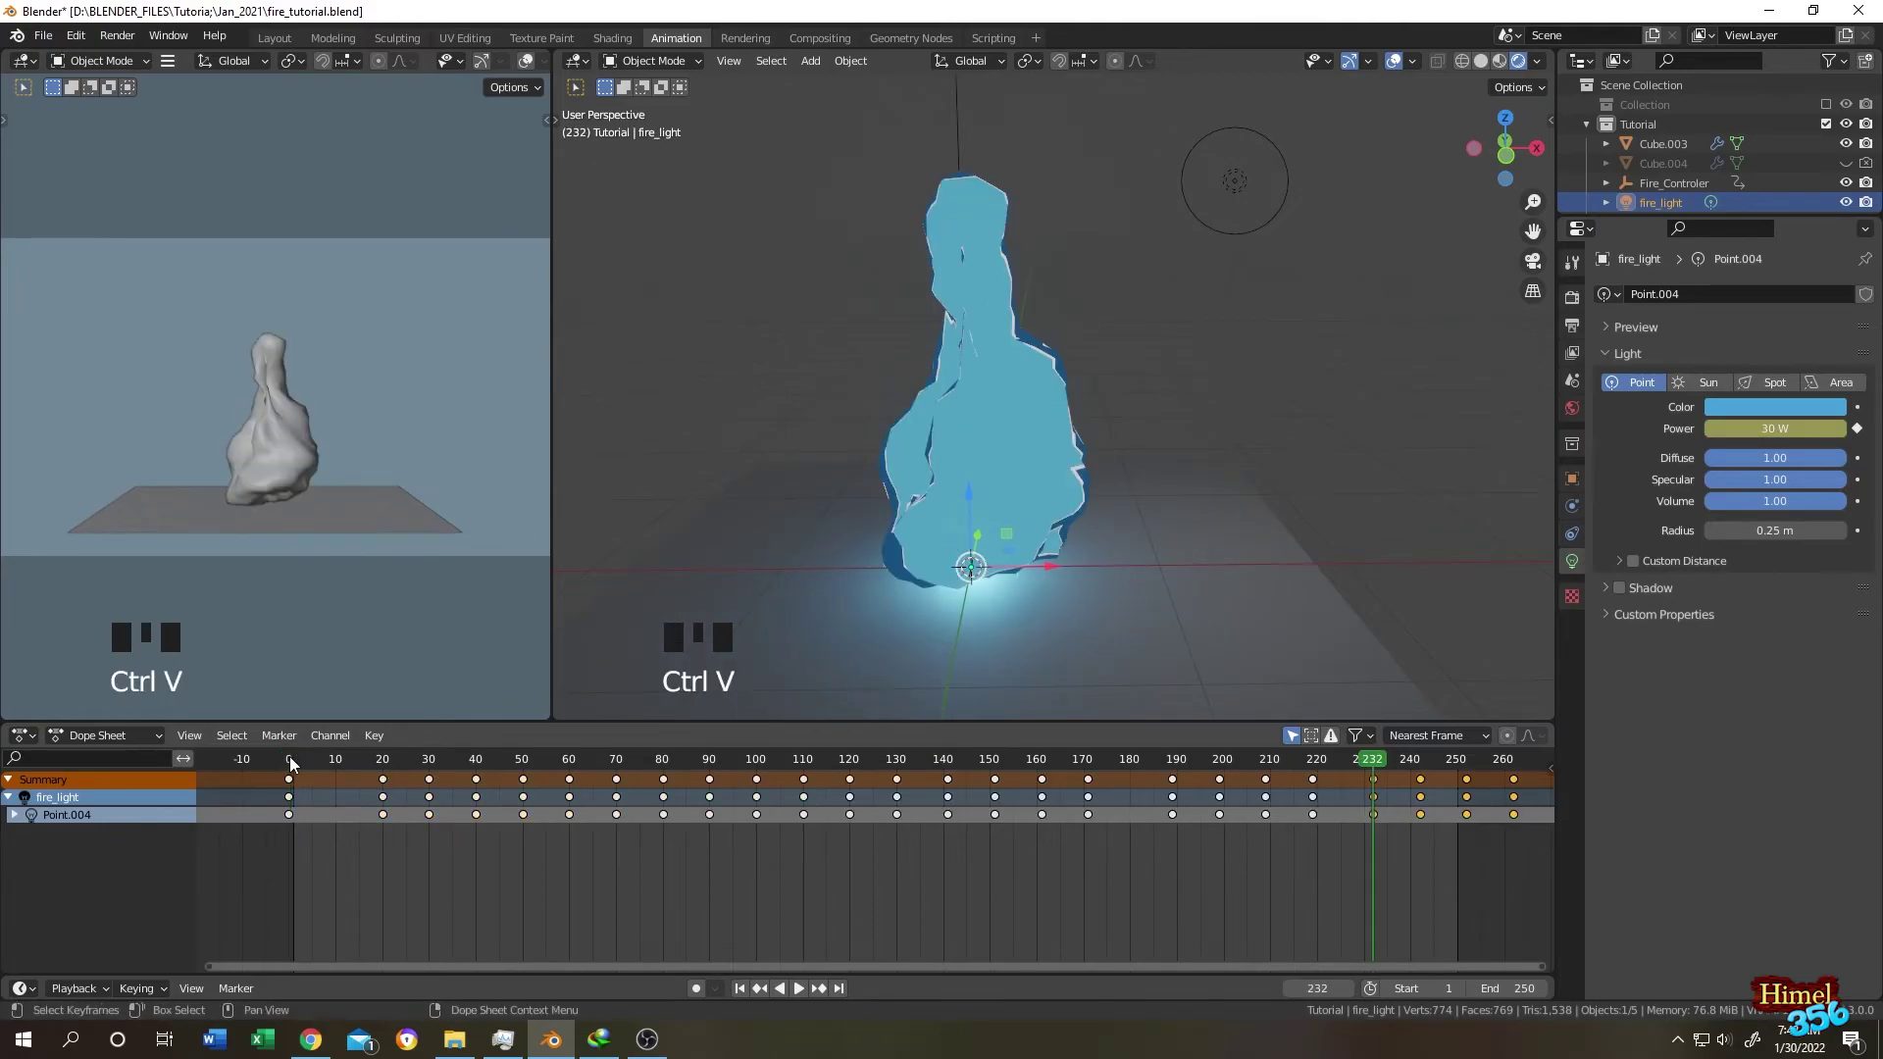
click(290, 756)
key(space)
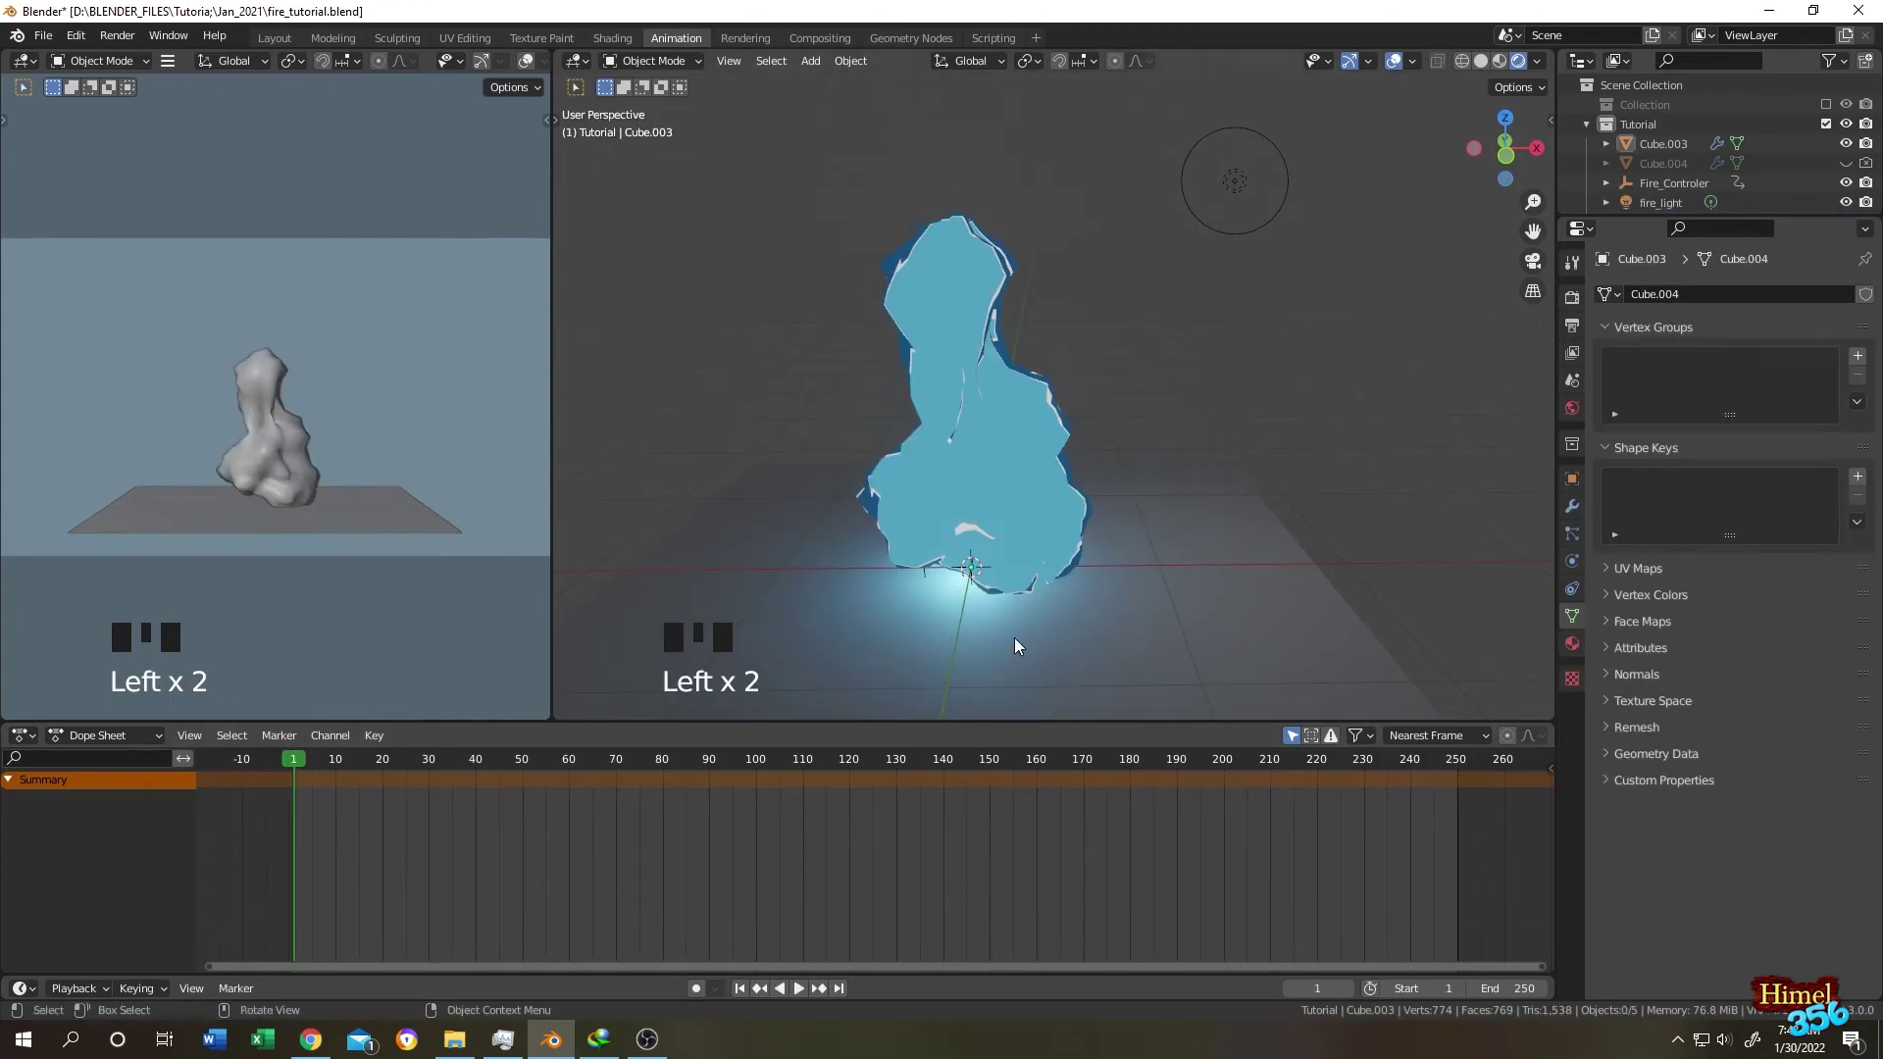
Scale the flame Cube.003 down and preview the smaller flame.
click(991, 434)
key(s)
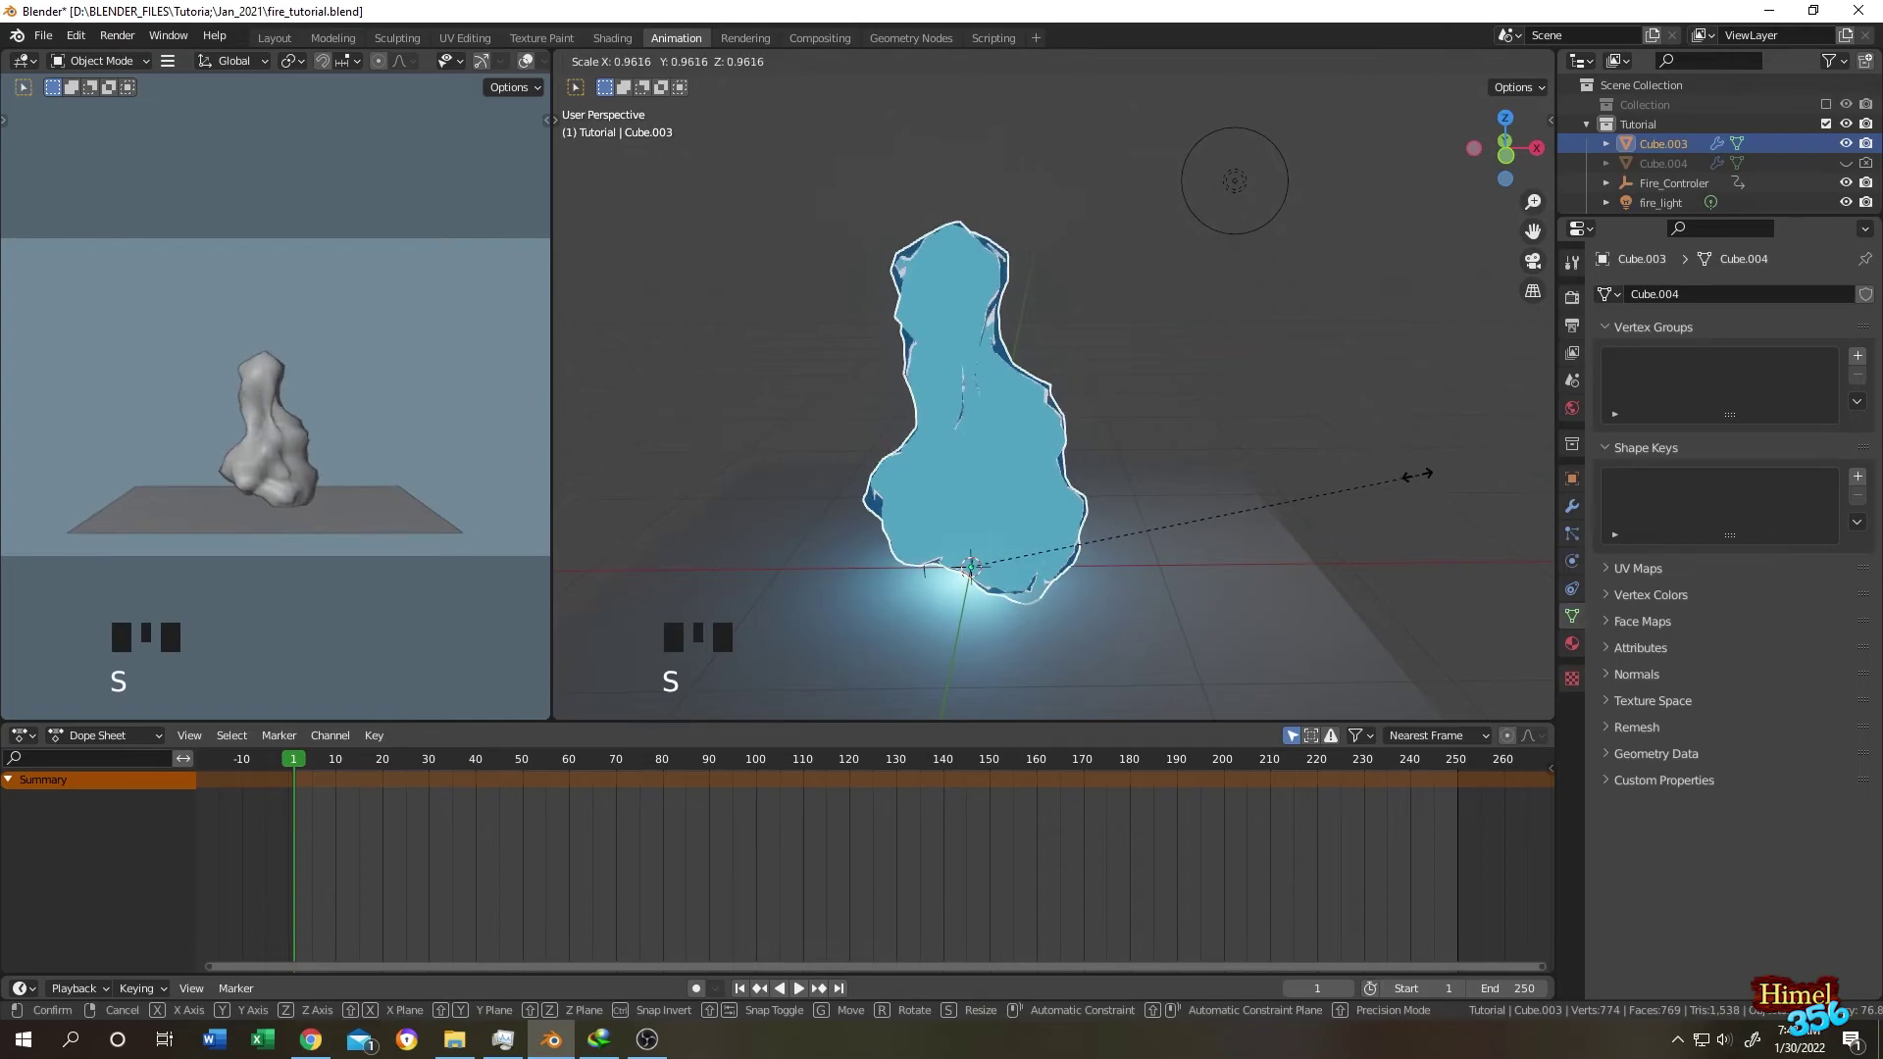
click(1109, 545)
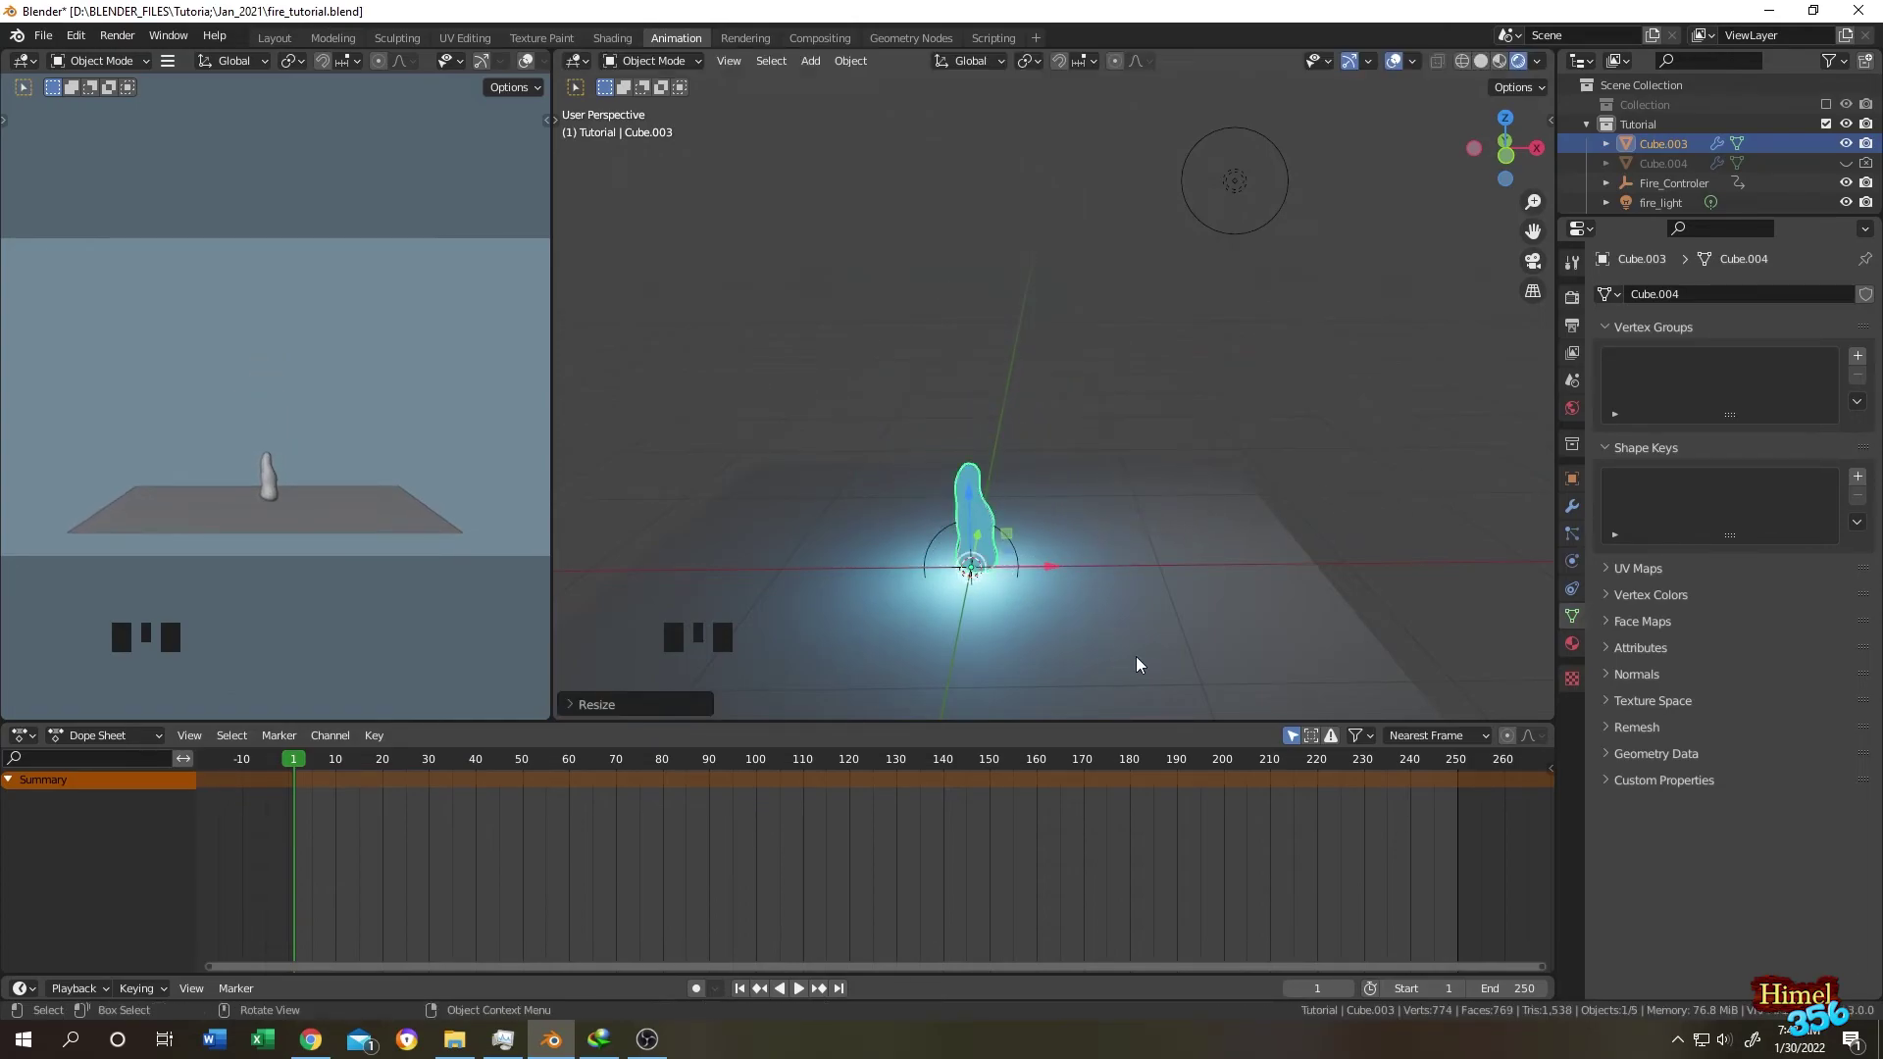
click(1145, 628)
key(space)
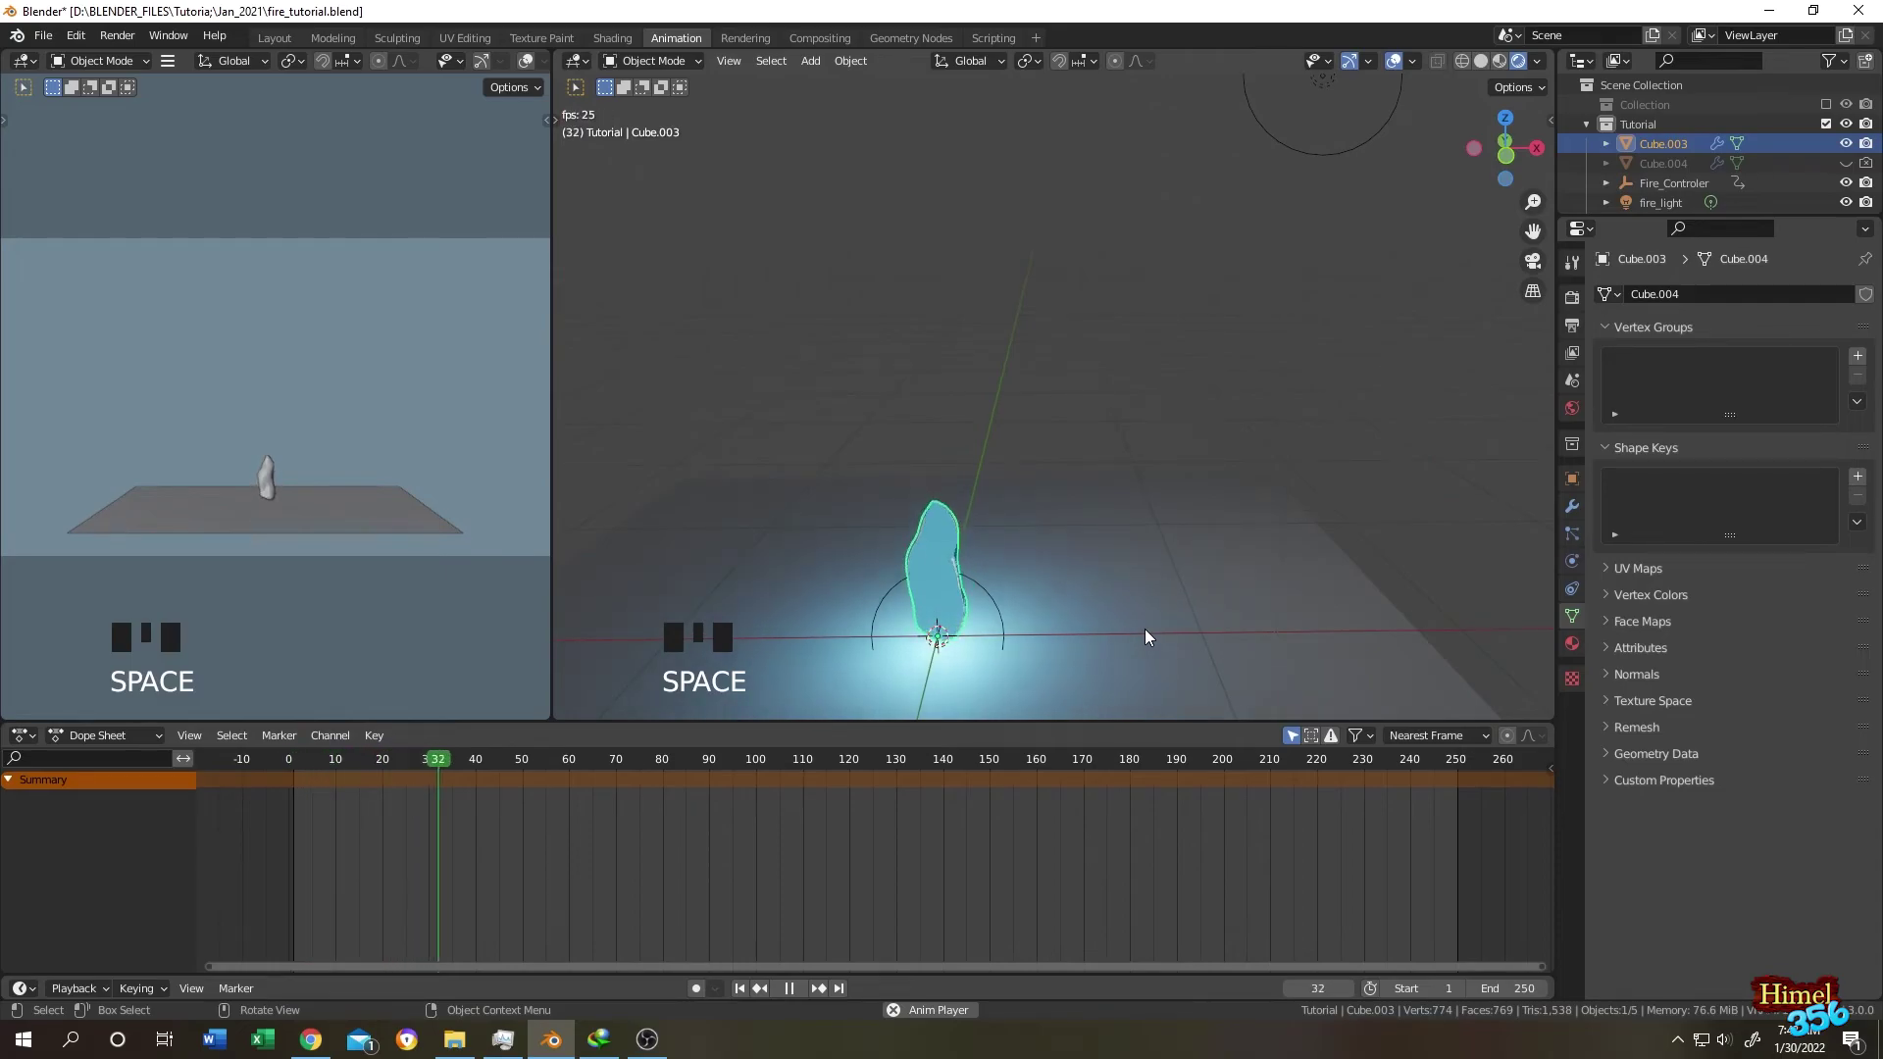
key(space)
click(961, 580)
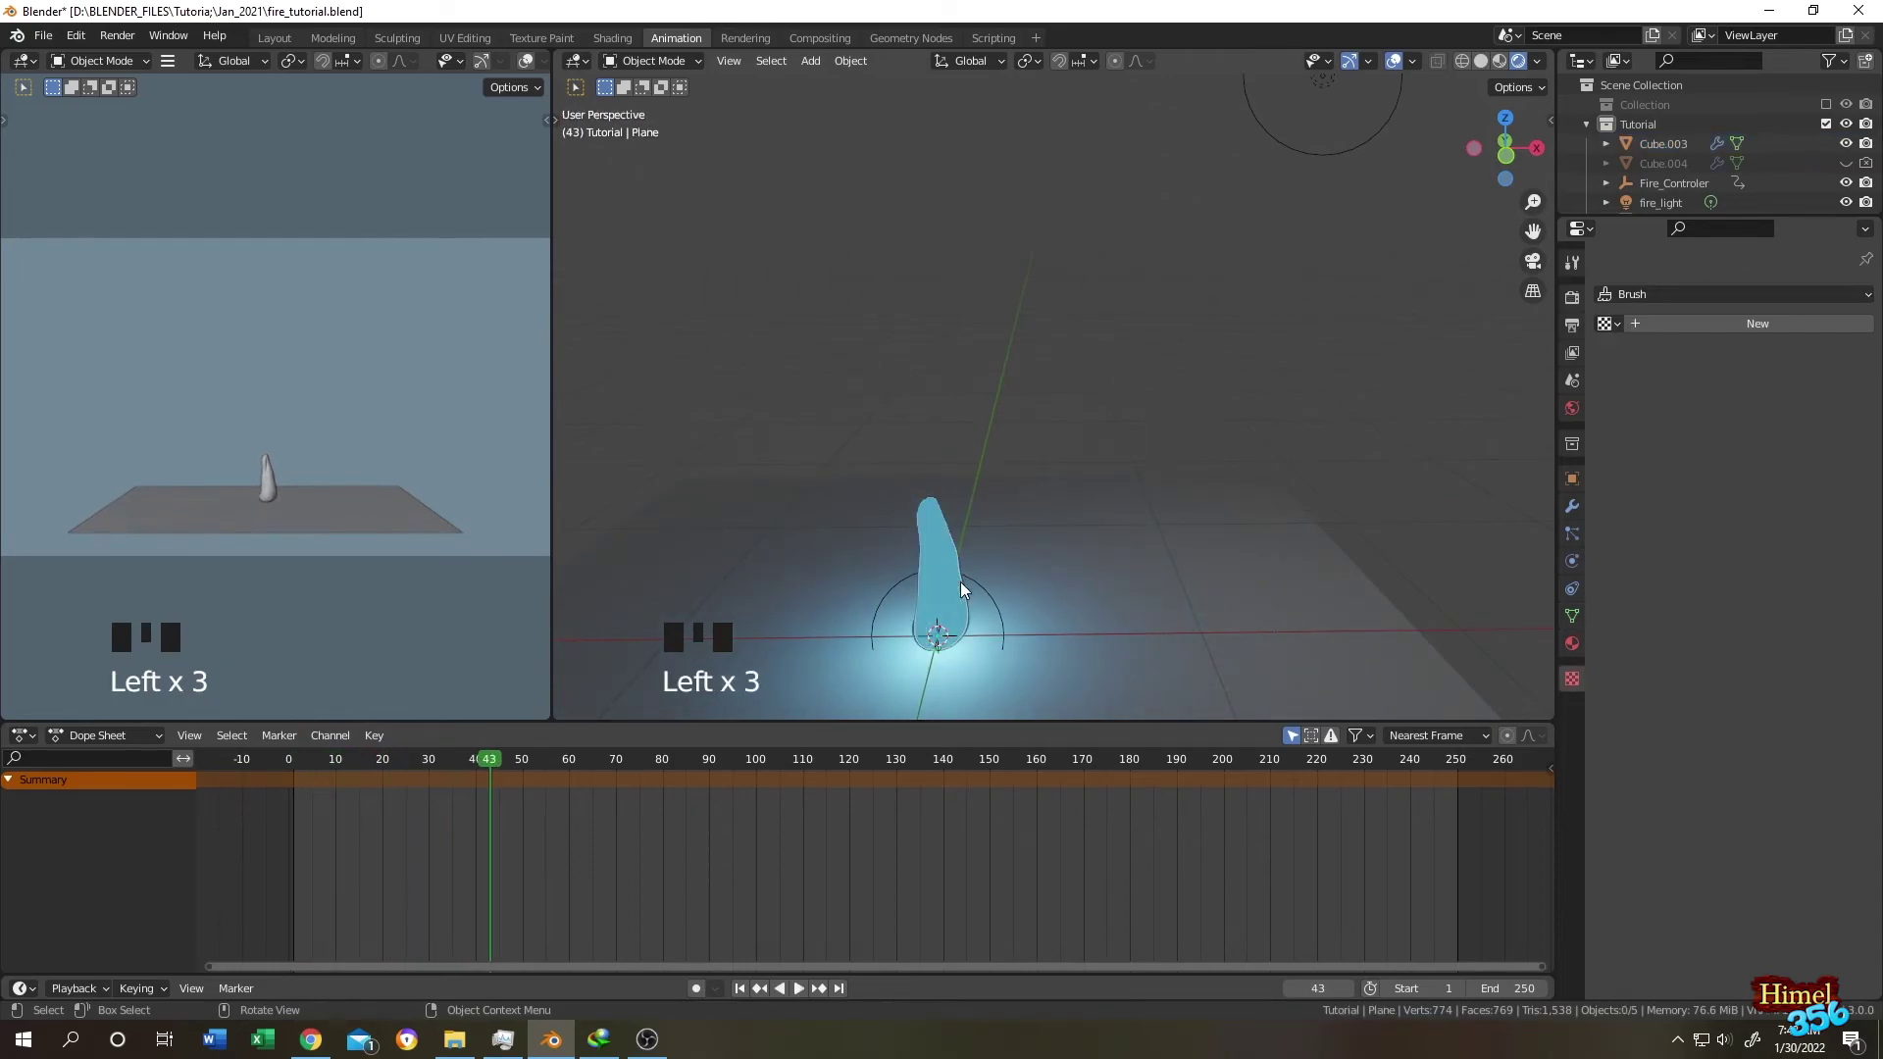
Reduce the flame's Clouds texture size to 0.13 and play the animation.
click(928, 516)
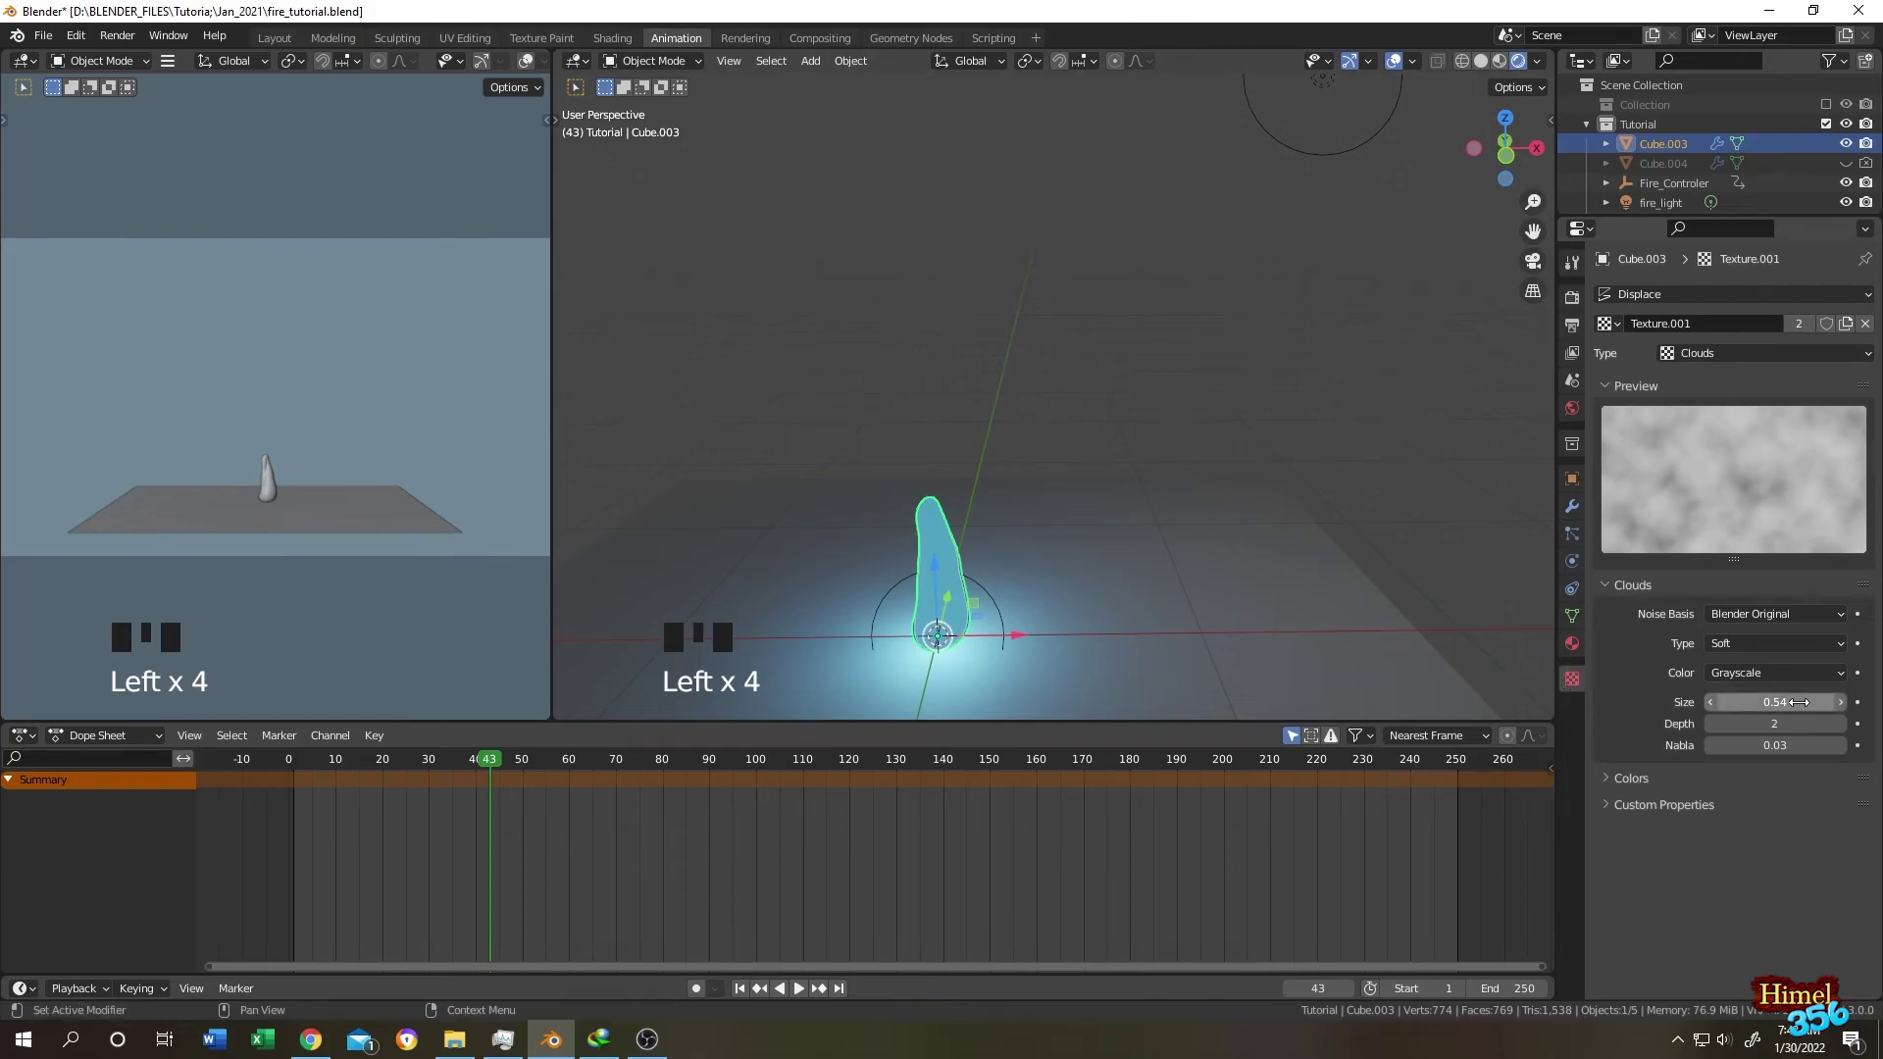
drag(1798, 702, 1658, 702)
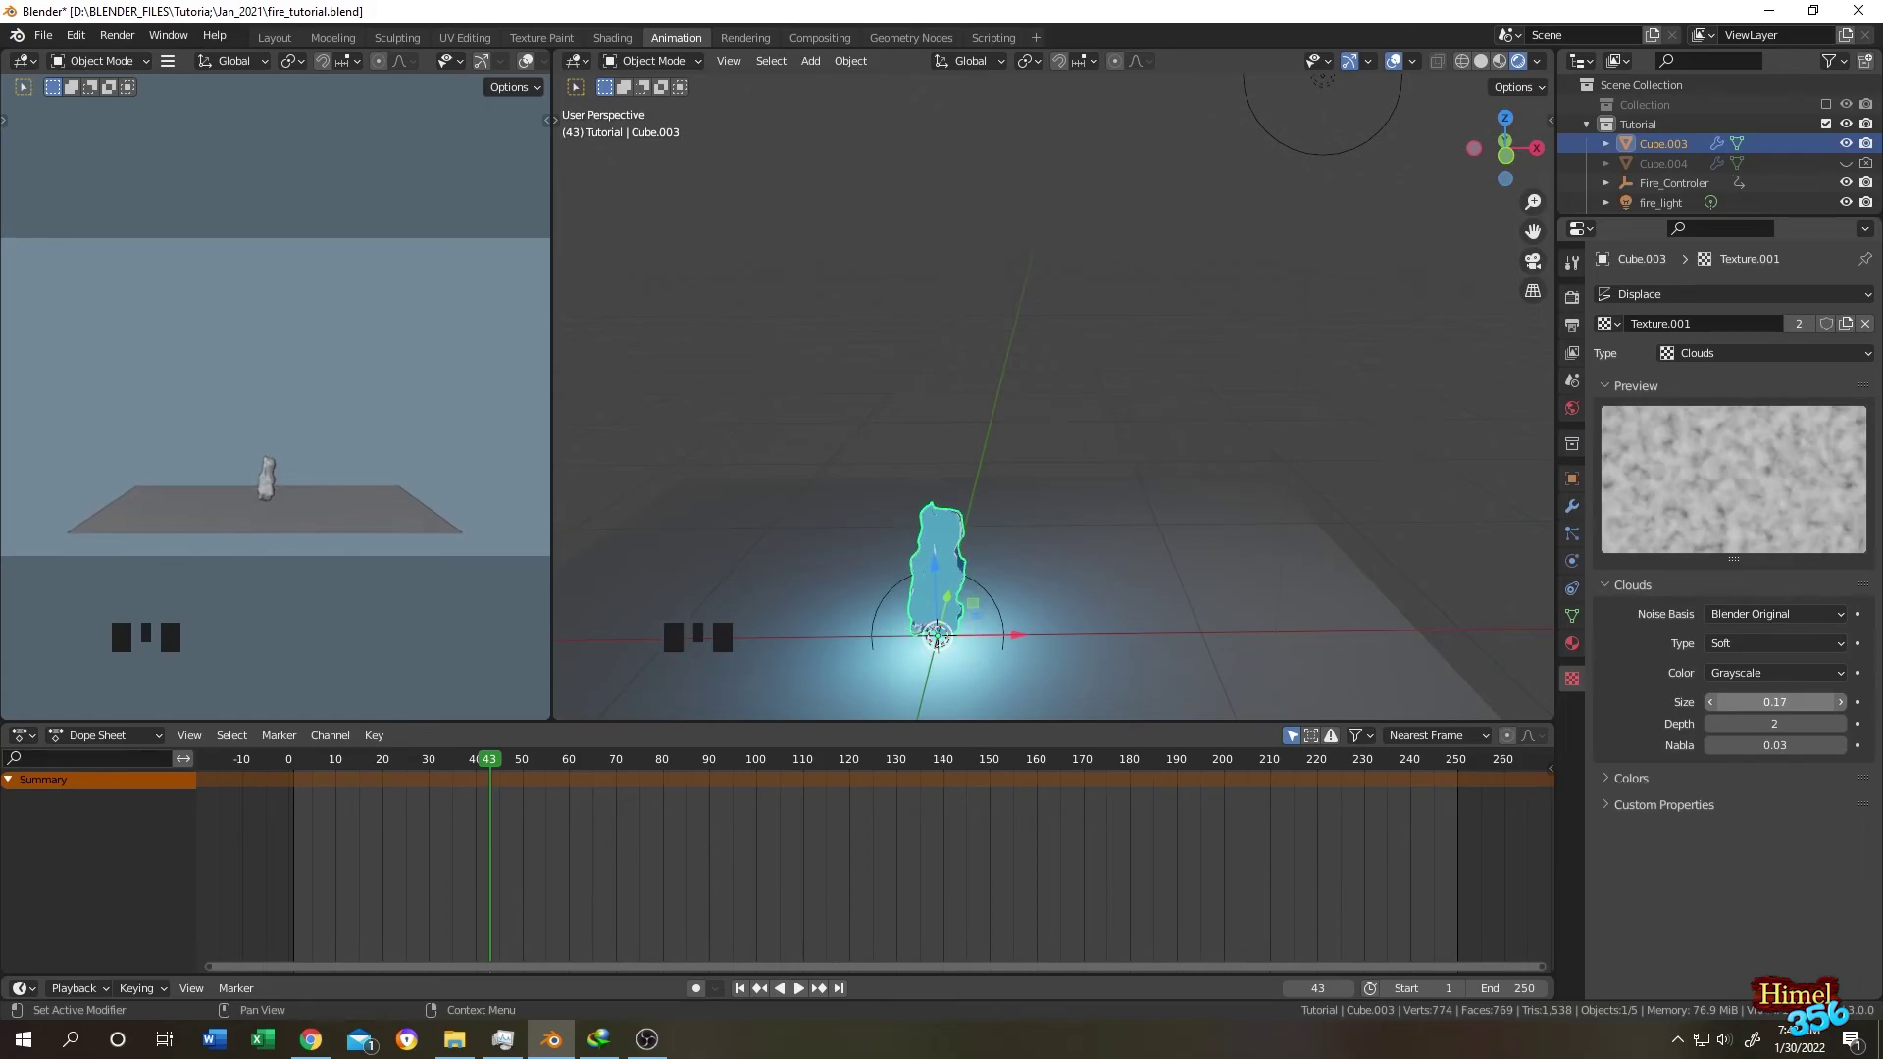
drag(1775, 702, 1766, 702)
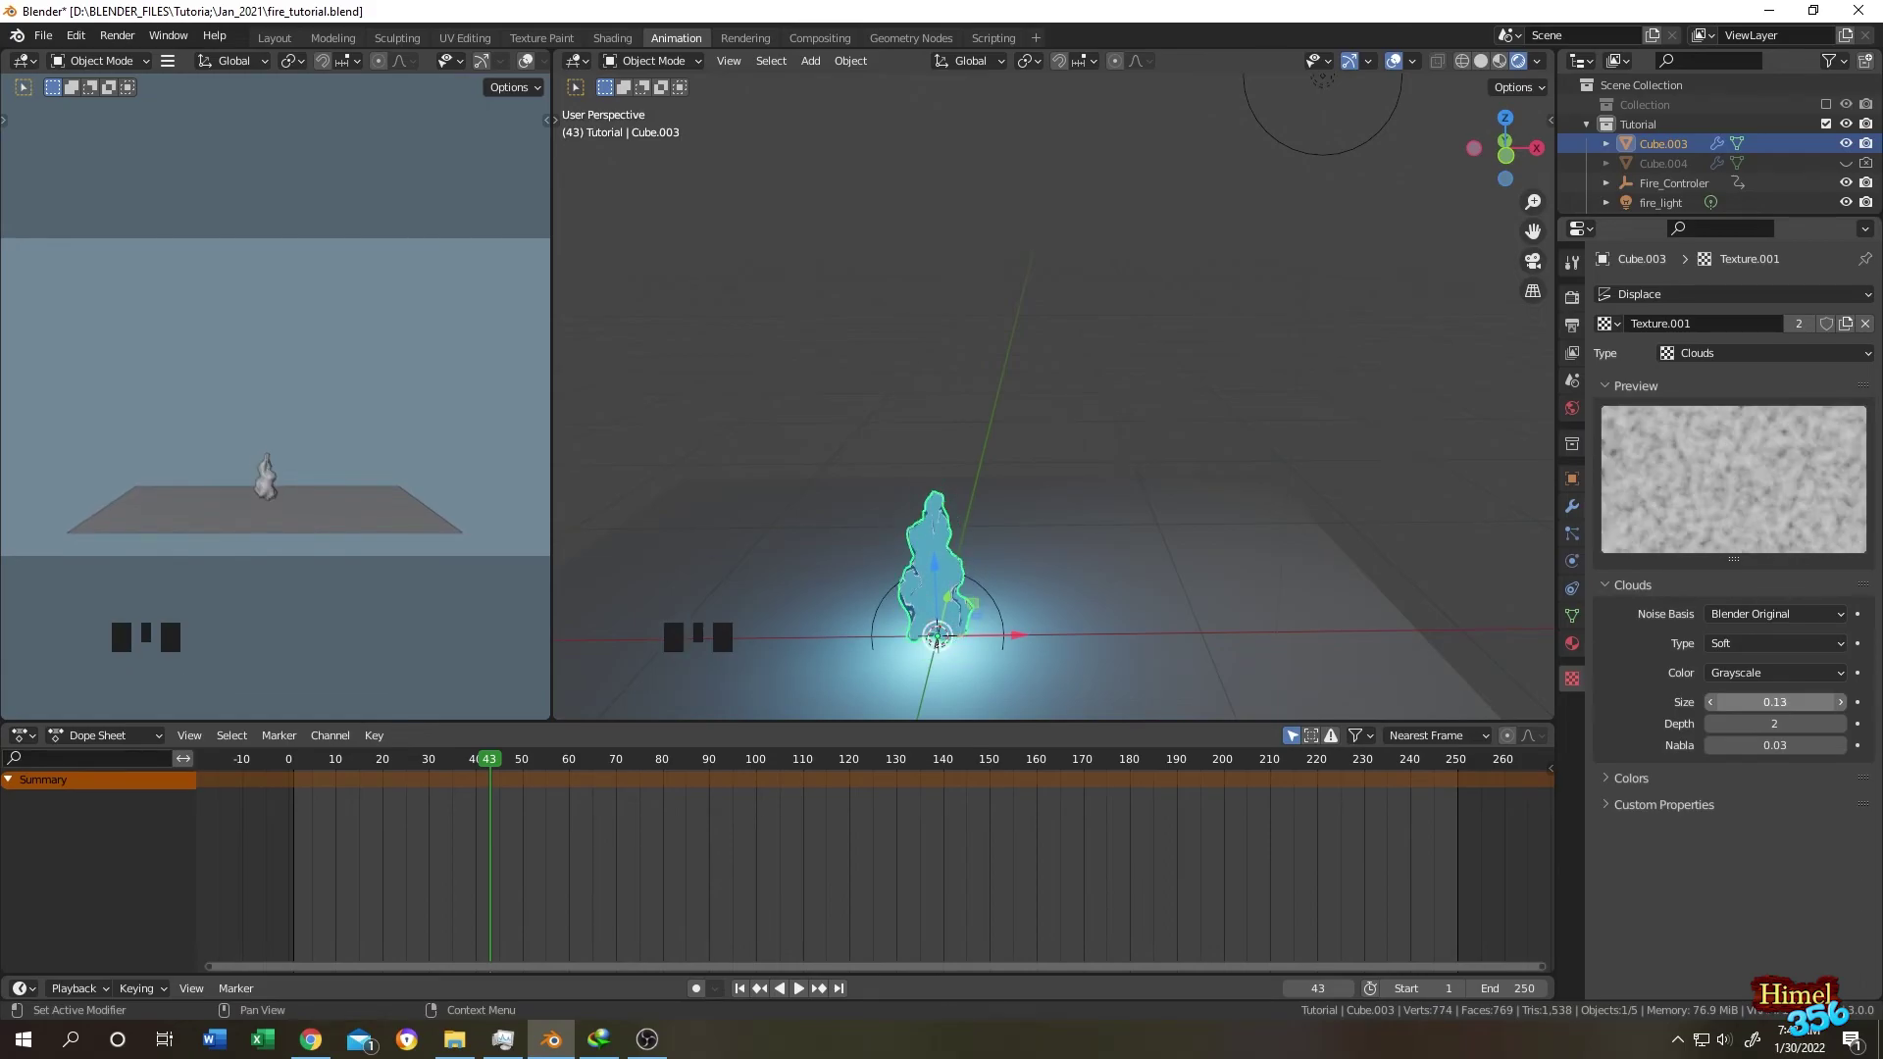
click(932, 628)
key(space)
middle_drag(928, 616, 1032, 567)
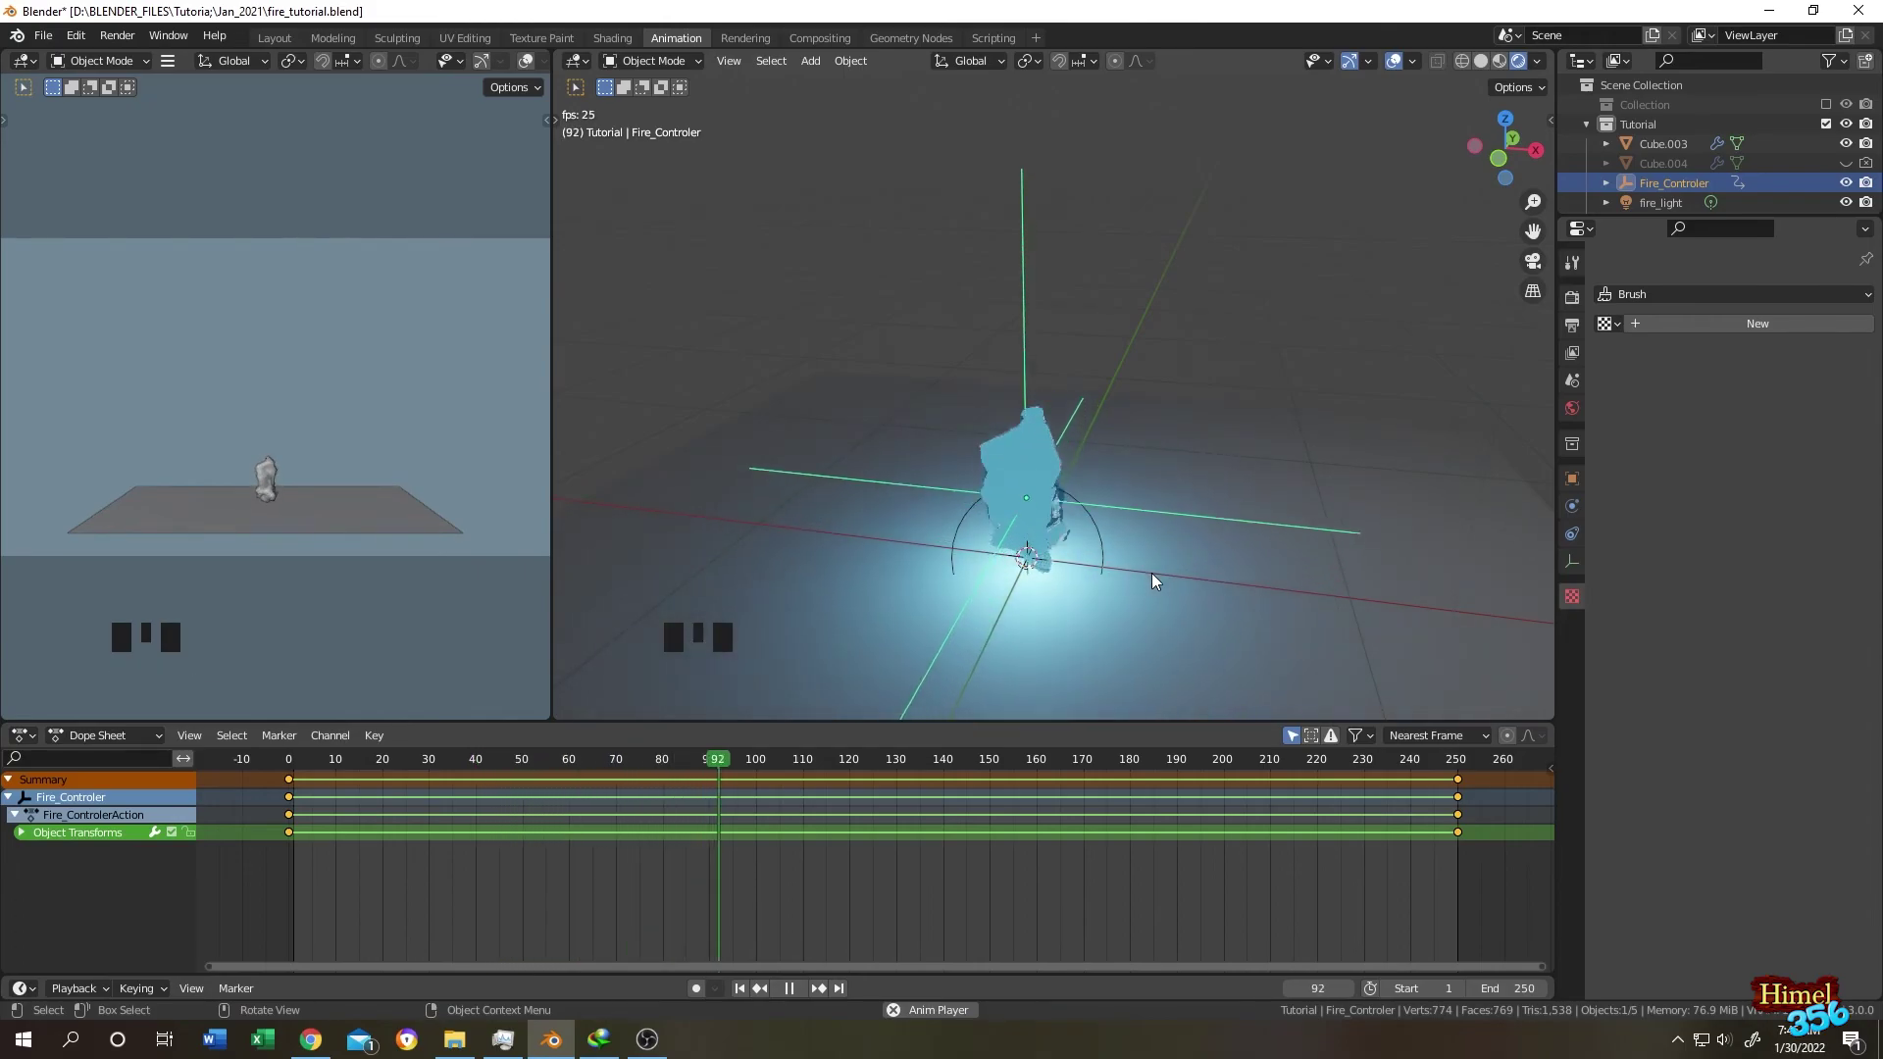
At frame 250, raise the Fire_Controler empty above the flame and keyframe its Location.
key(space)
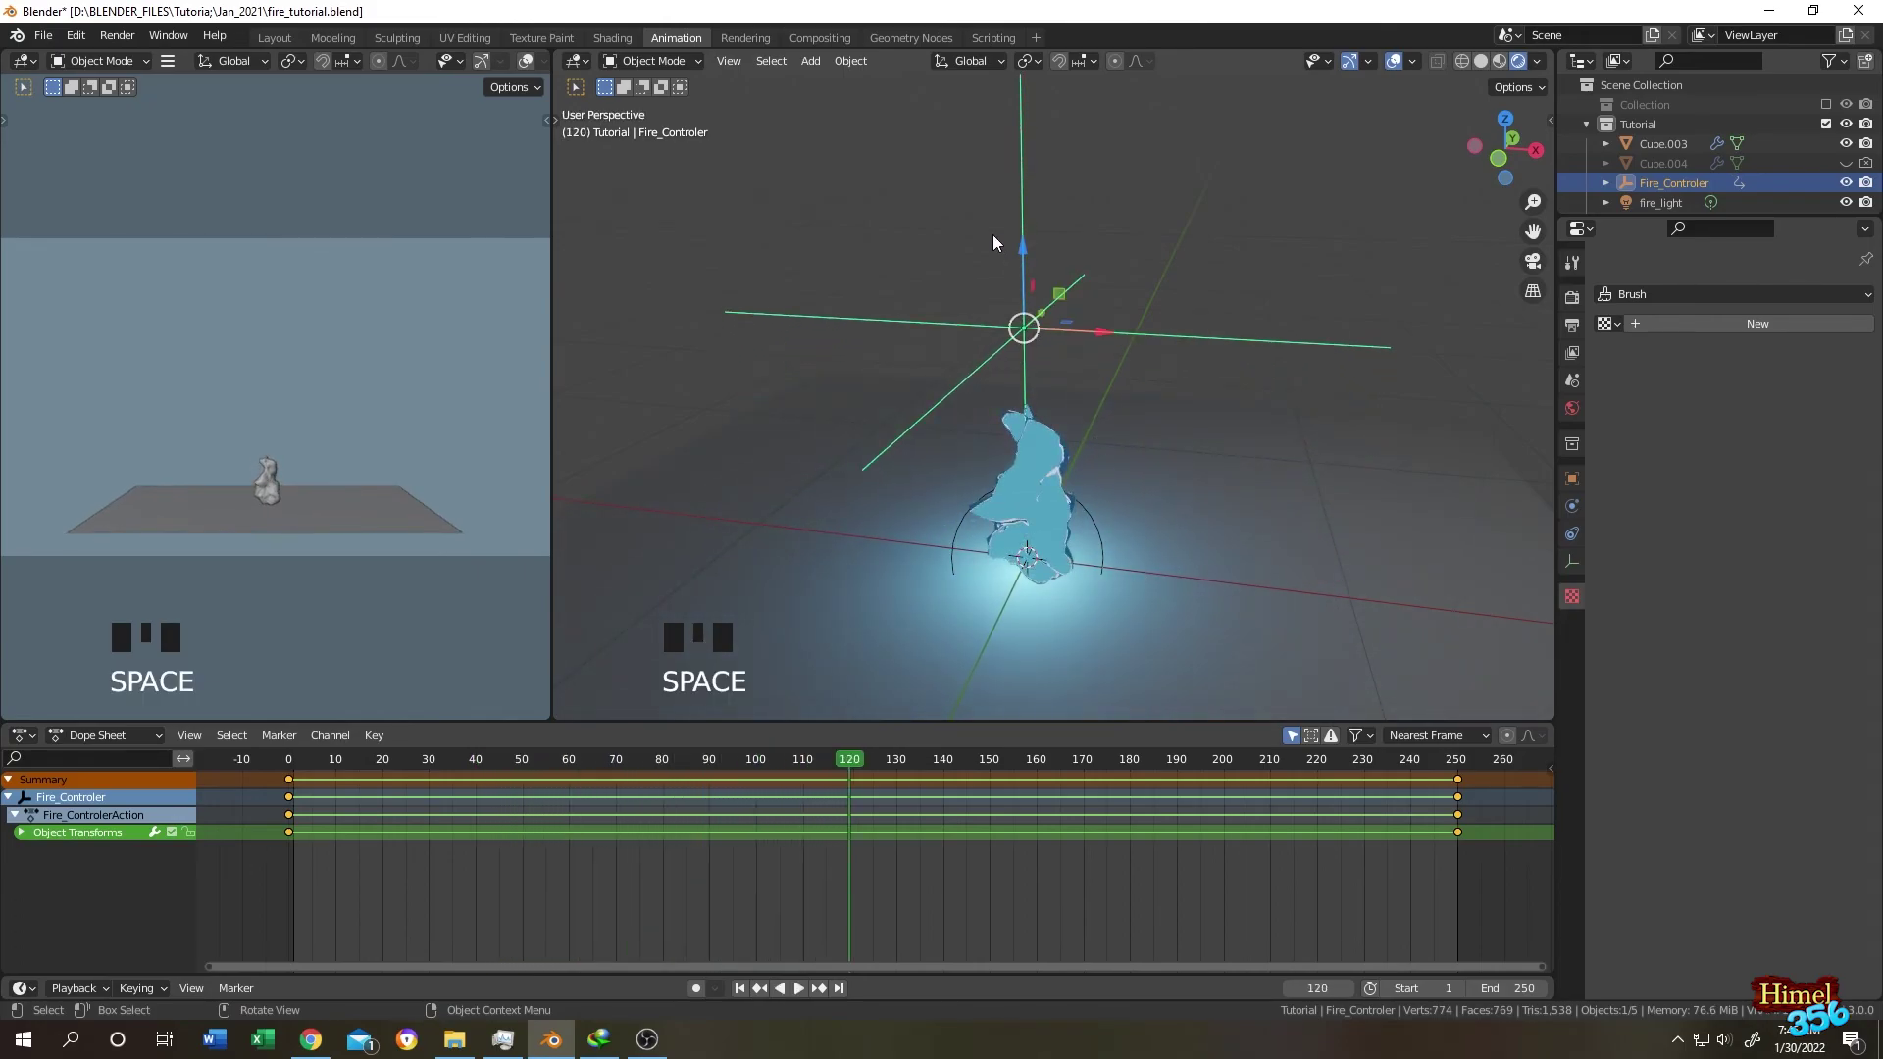
click(1023, 308)
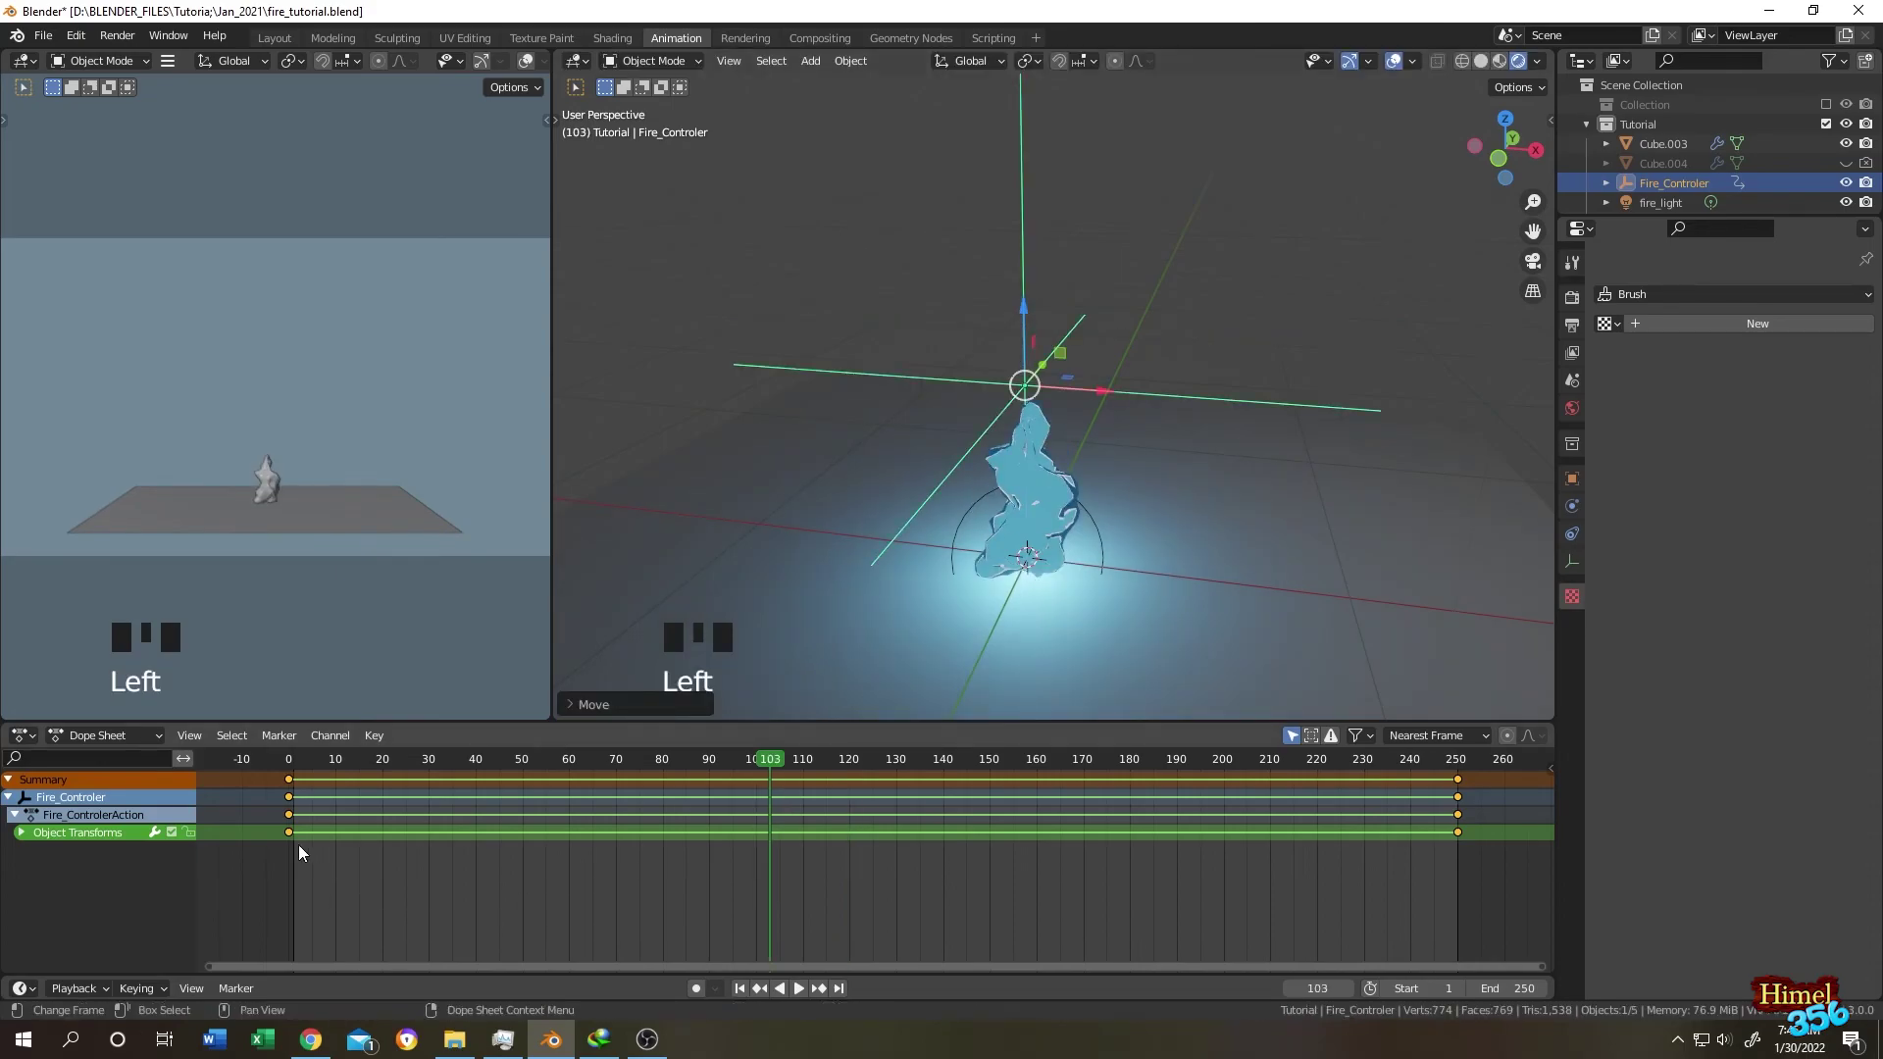
click(288, 763)
scroll(971, 558, down, 4)
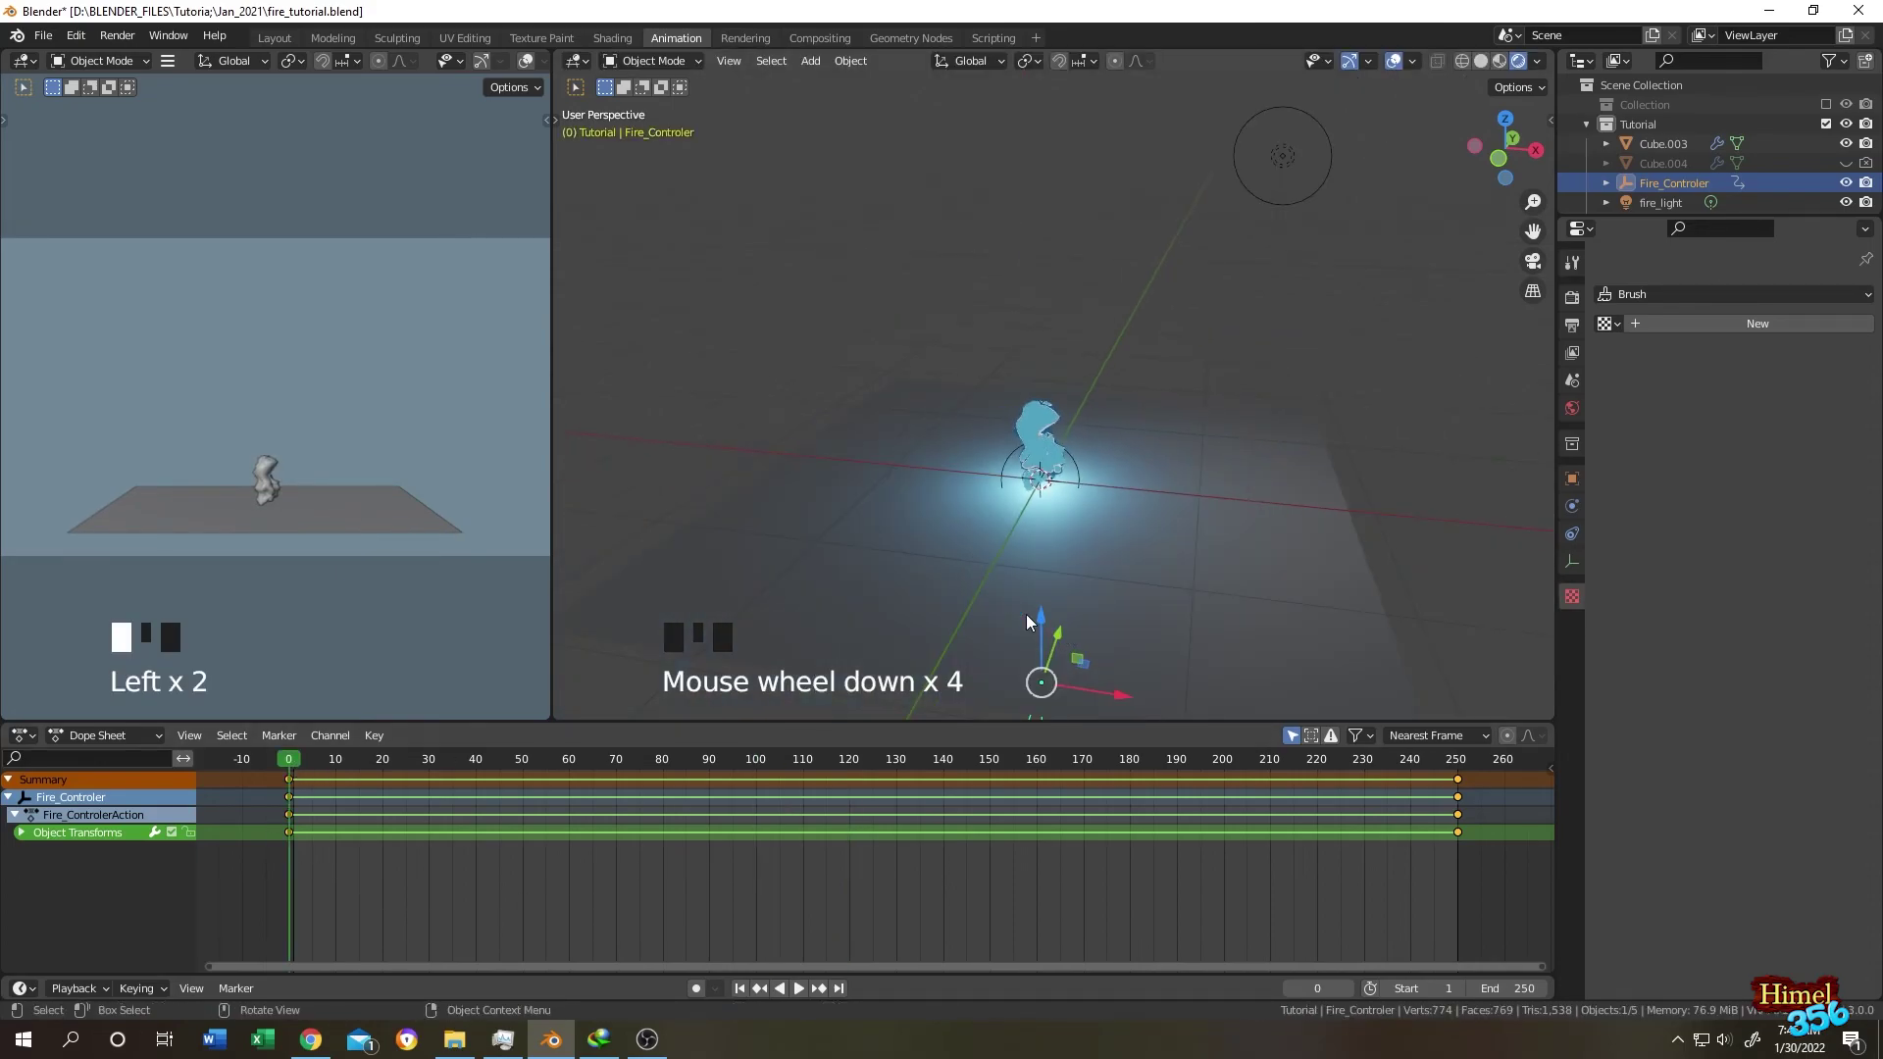
drag(304, 763, 1457, 775)
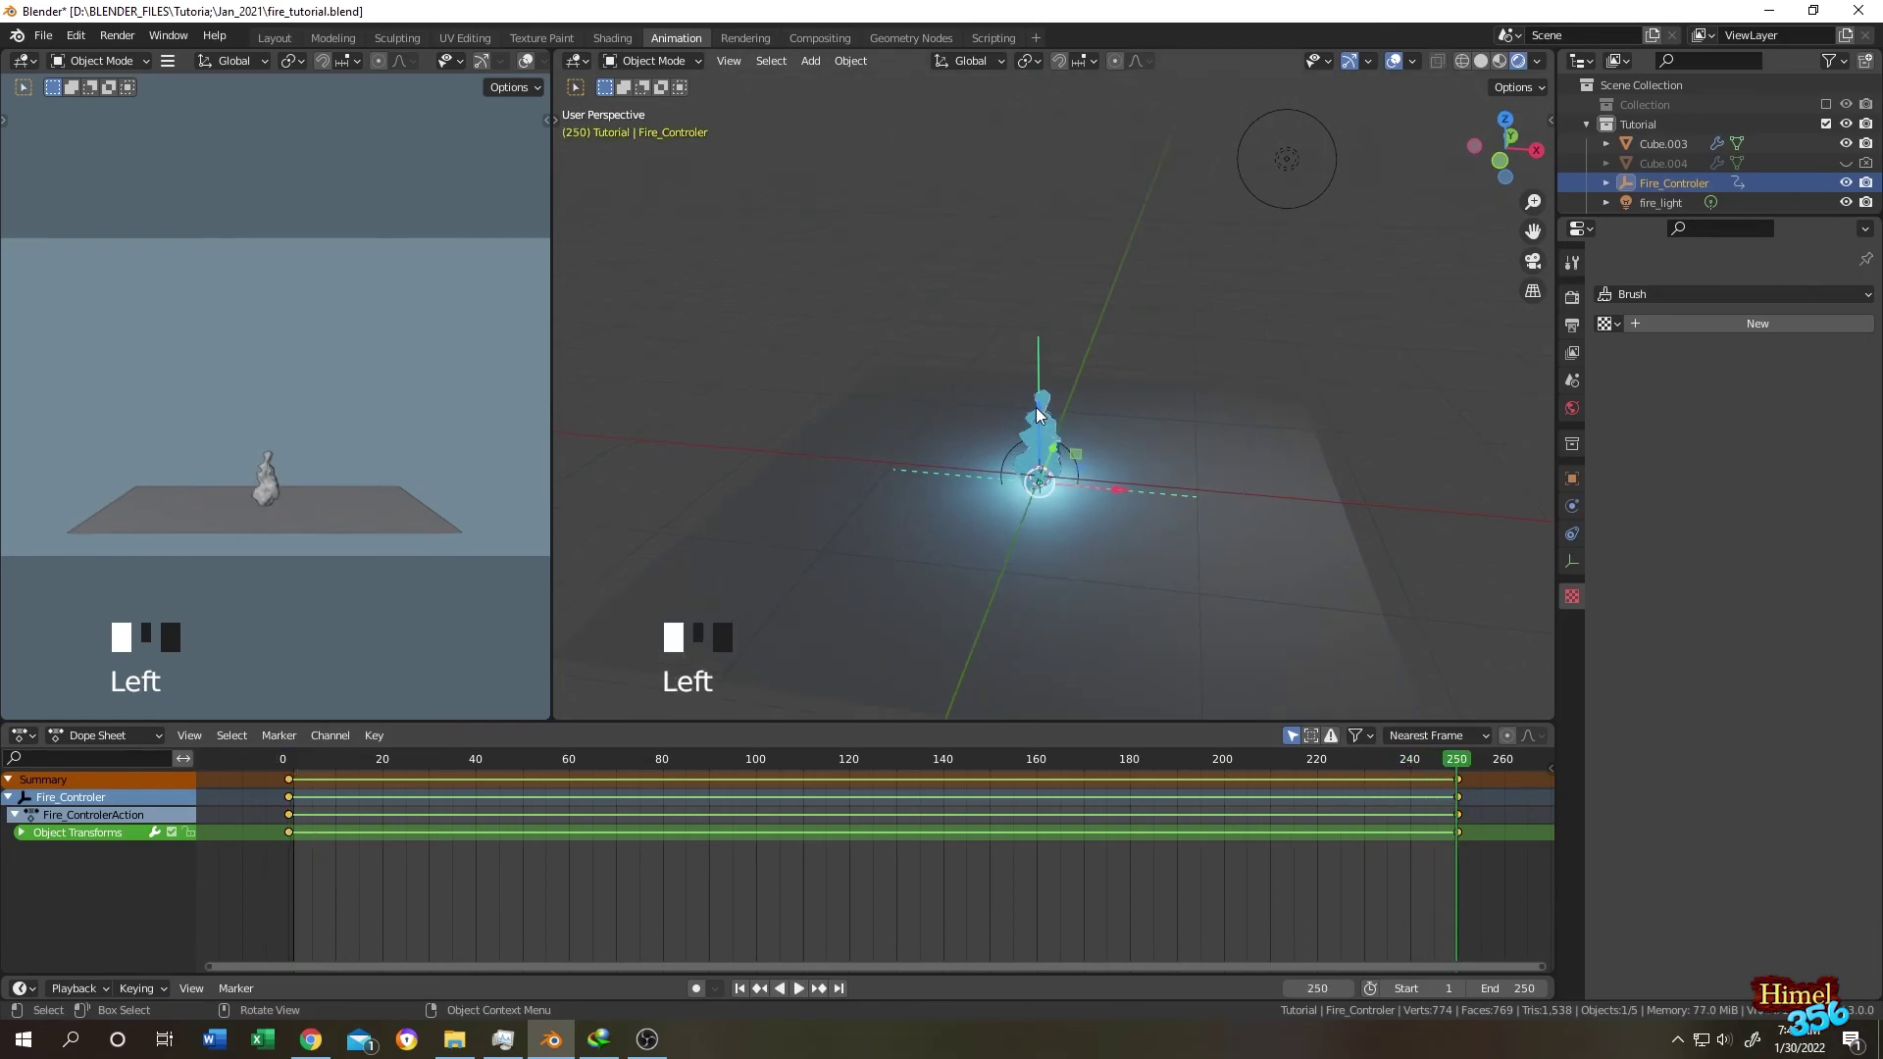
drag(1044, 417, 1077, 232)
key(i)
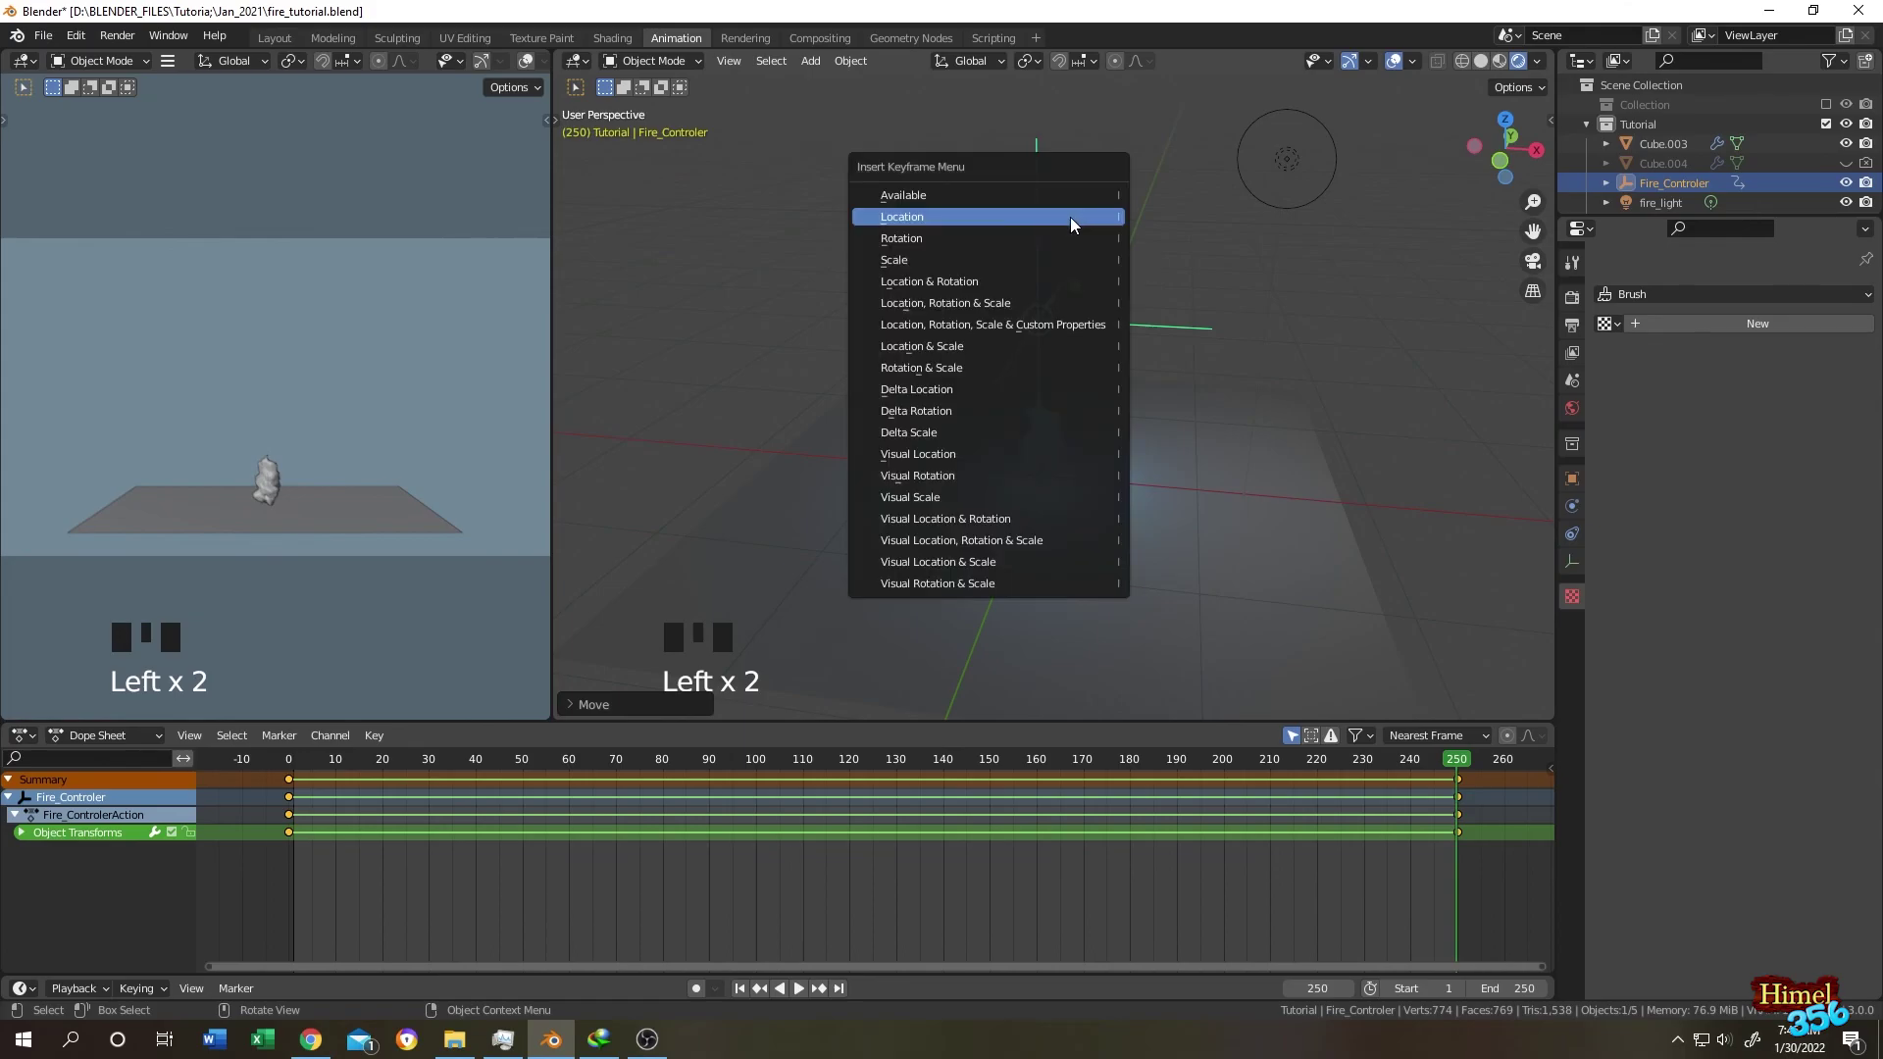
click(1069, 216)
Play the animation from frame 0 to watch the flame rise and churn.
click(292, 759)
scroll(1226, 396, up, 3)
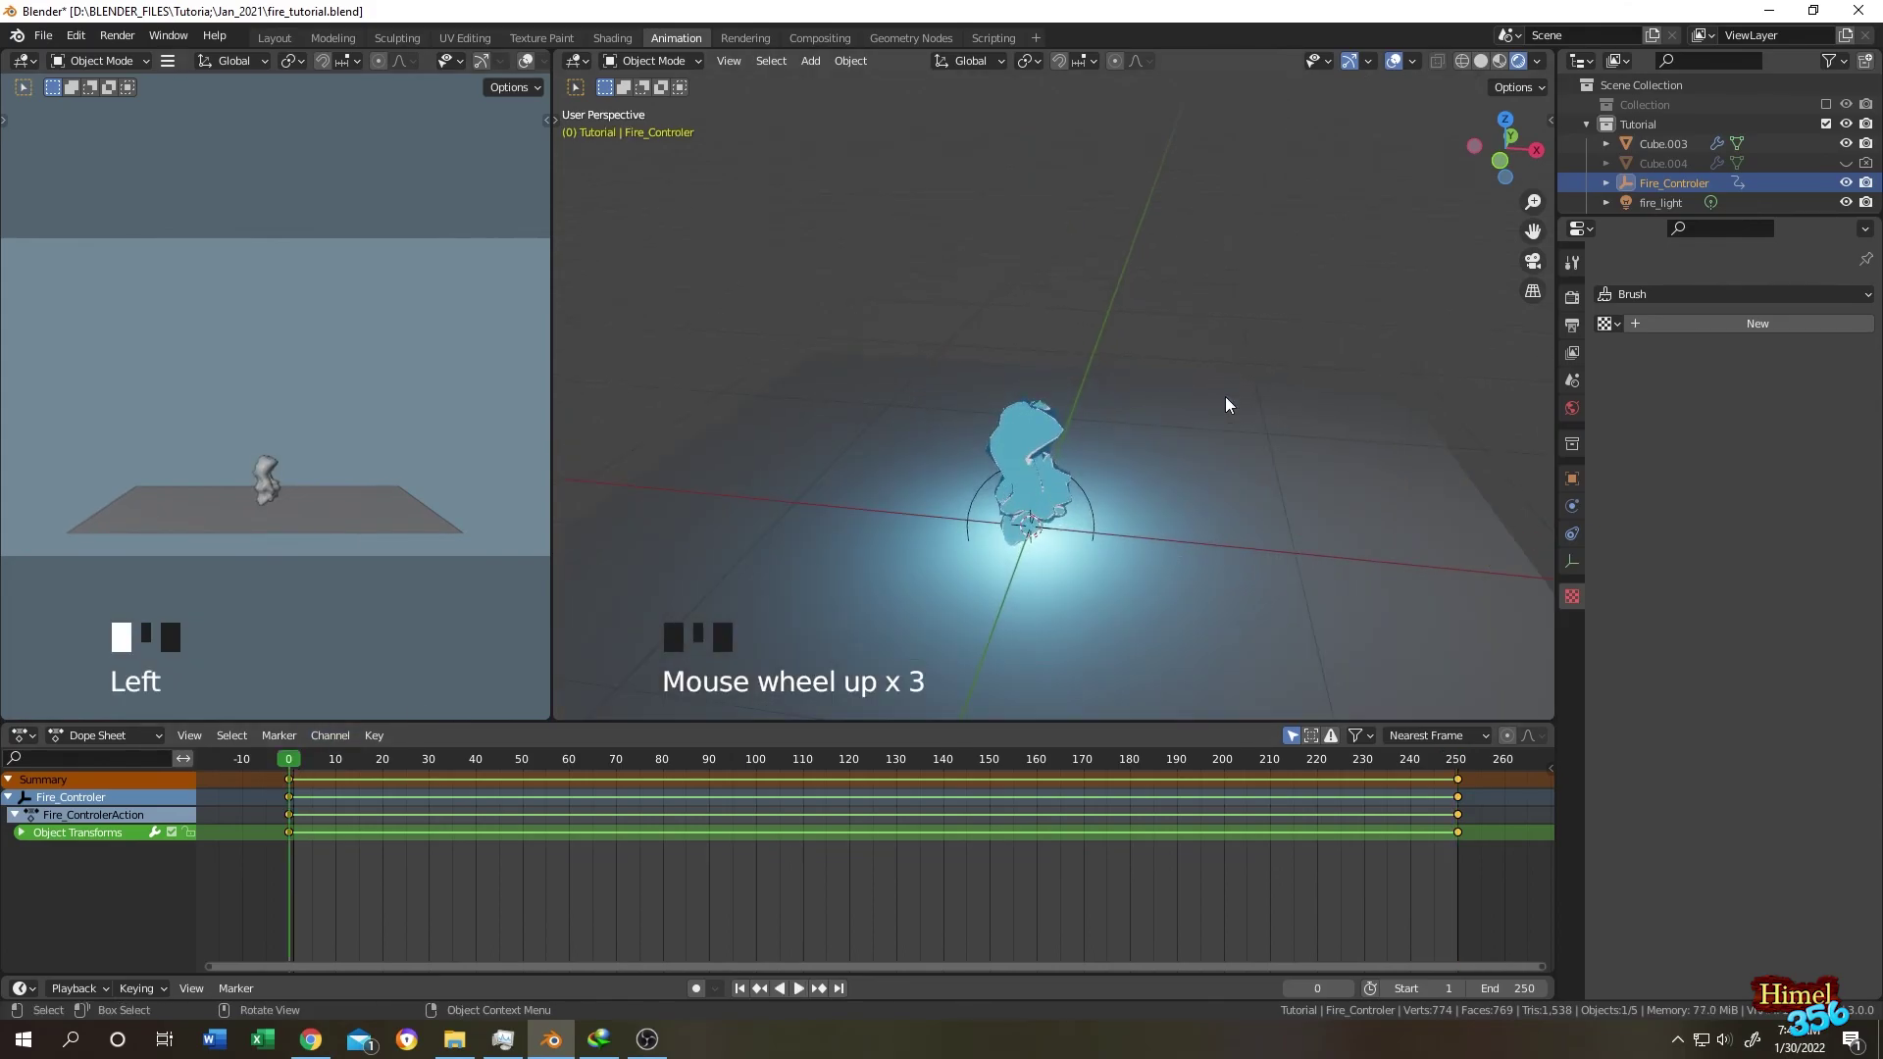
key(space)
scroll(1192, 353, up, 2)
key(space)
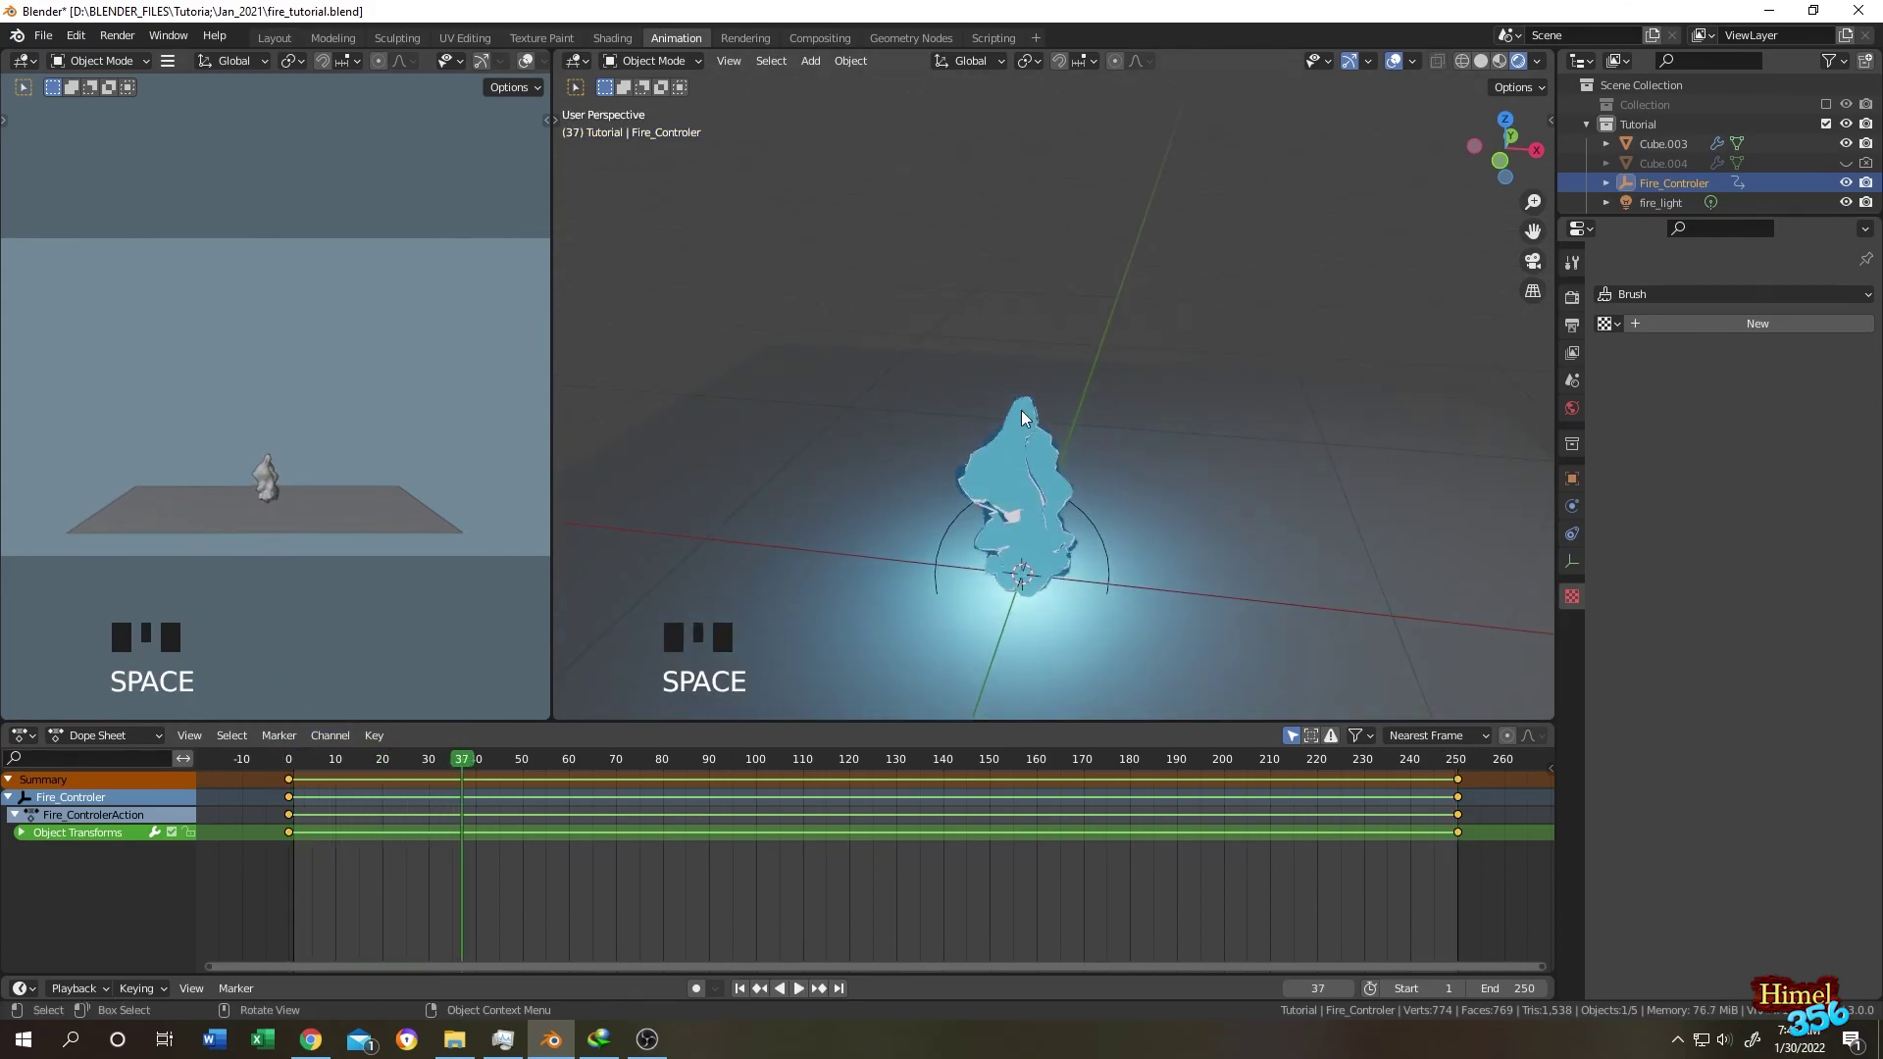
click(288, 765)
key(space)
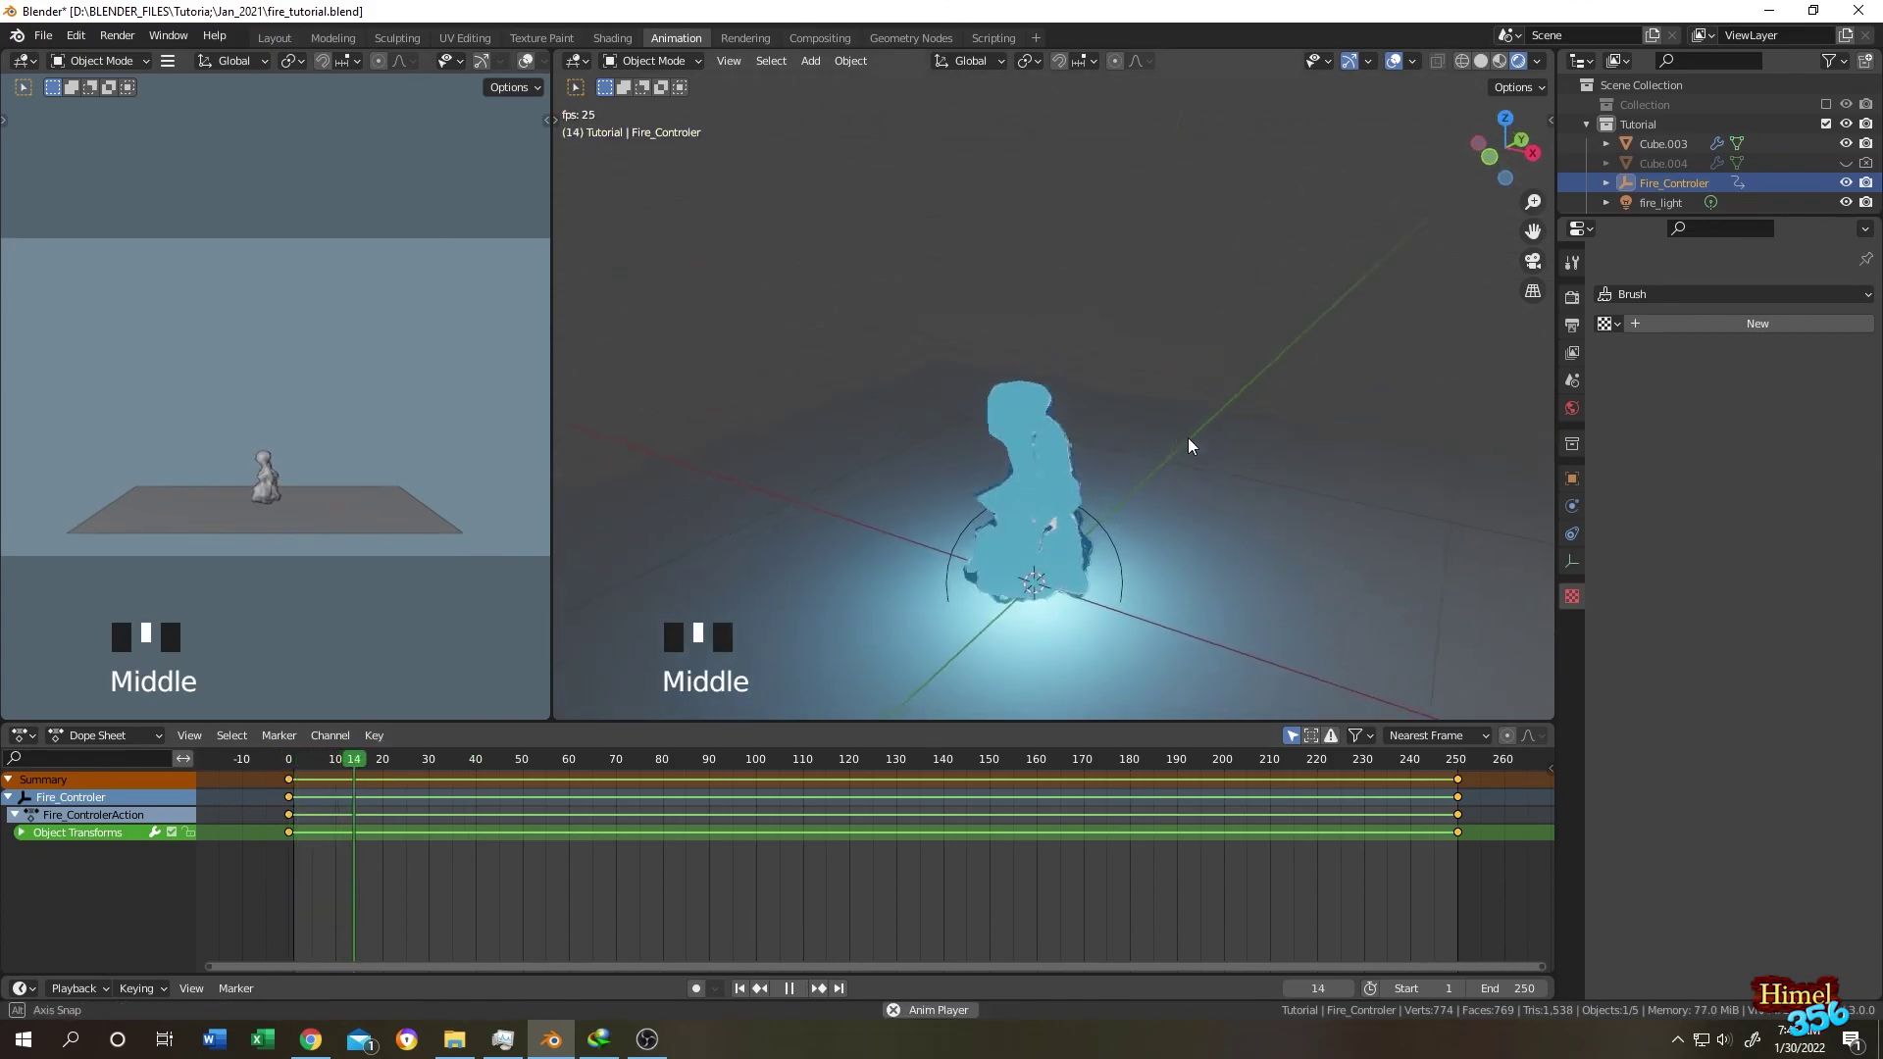